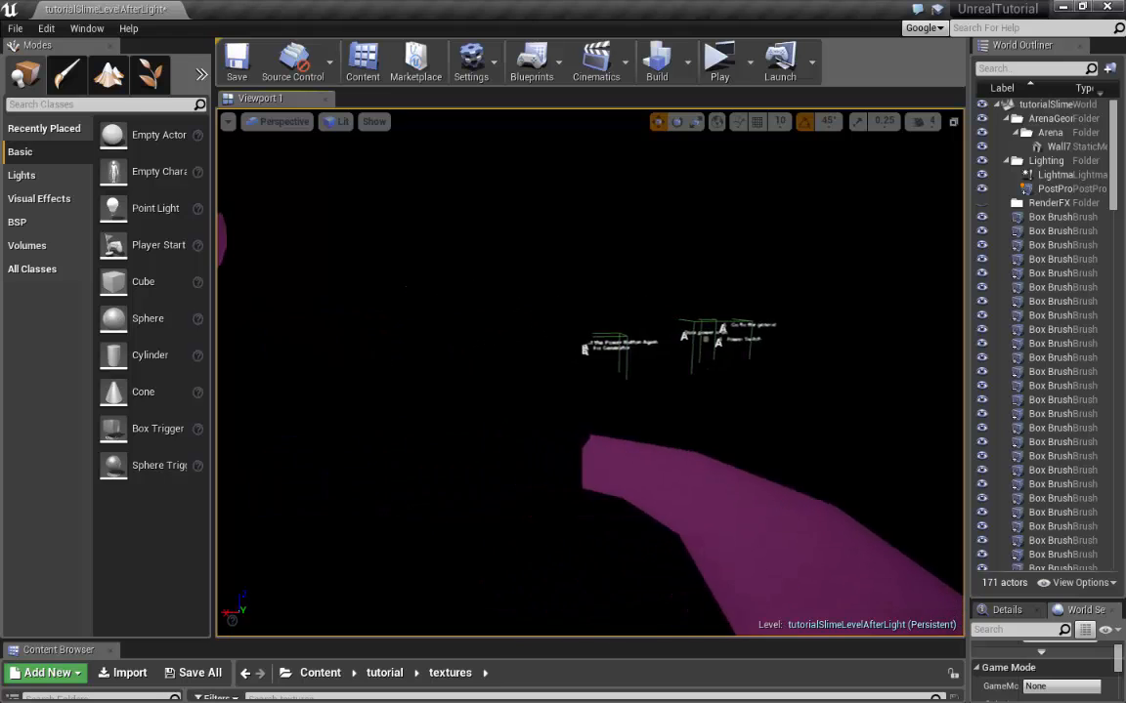
# Survey the unlit slime level around the channel and examine the GameConceptArt.jpg reference image for its lighting
pyautogui.press('w')
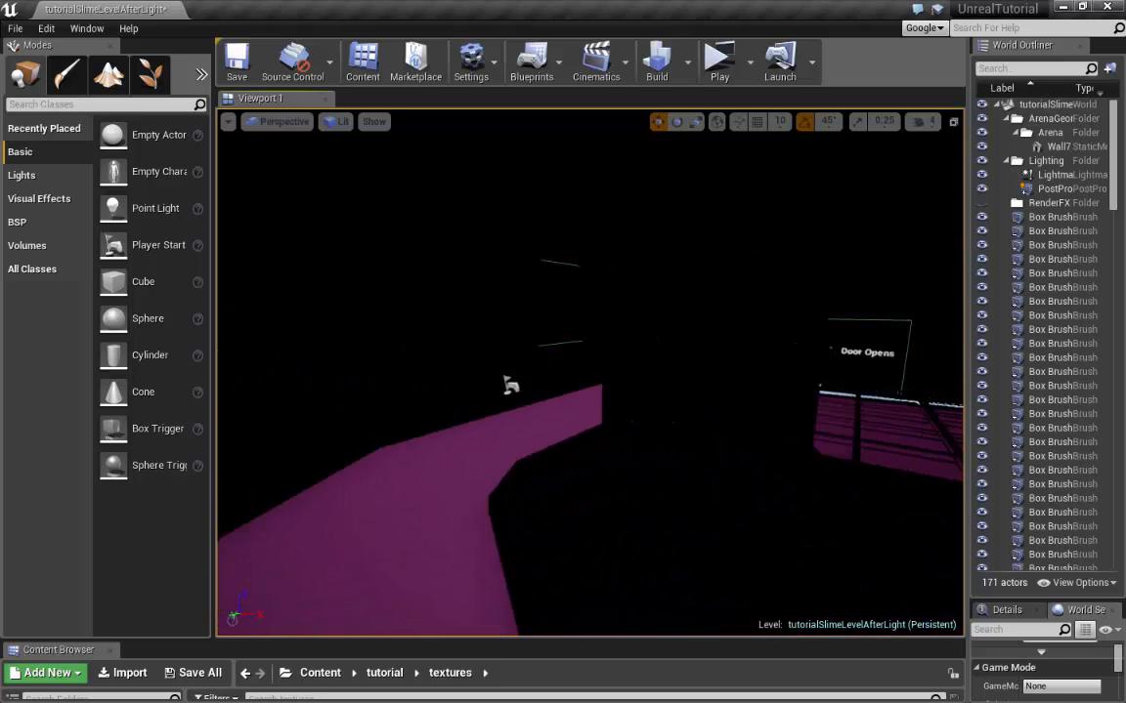
pyautogui.moveTo(805, 465)
pyautogui.mouseDown(button='right')
pyautogui.moveTo(797, 479)
pyautogui.moveTo(820, 488)
pyautogui.moveTo(805, 465)
pyautogui.mouseUp(button='right')
pyautogui.moveTo(805, 465); pyautogui.dragTo(727, 347)
pyautogui.moveTo(421, 382); pyautogui.dragTo(219, 264, button='right')
pyautogui.moveTo(584, 396); pyautogui.dragTo(583, 396, button='right')
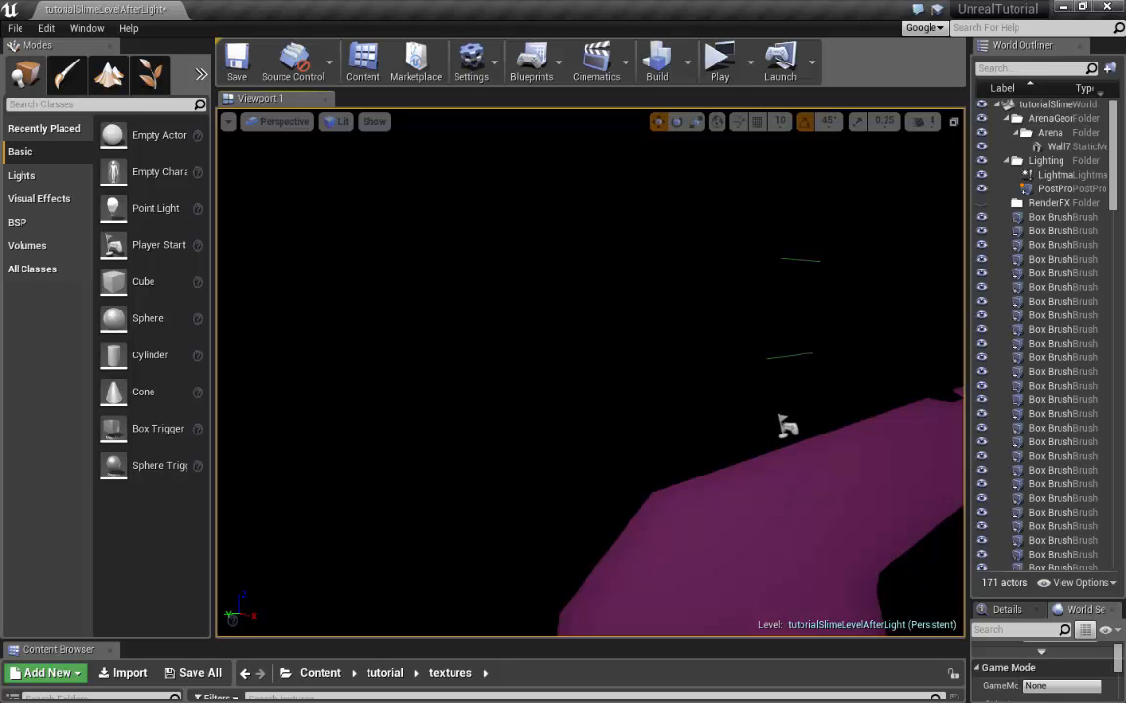
pyautogui.moveTo(782, 390); pyautogui.dragTo(930, 363, button='right')
pyautogui.press('w')
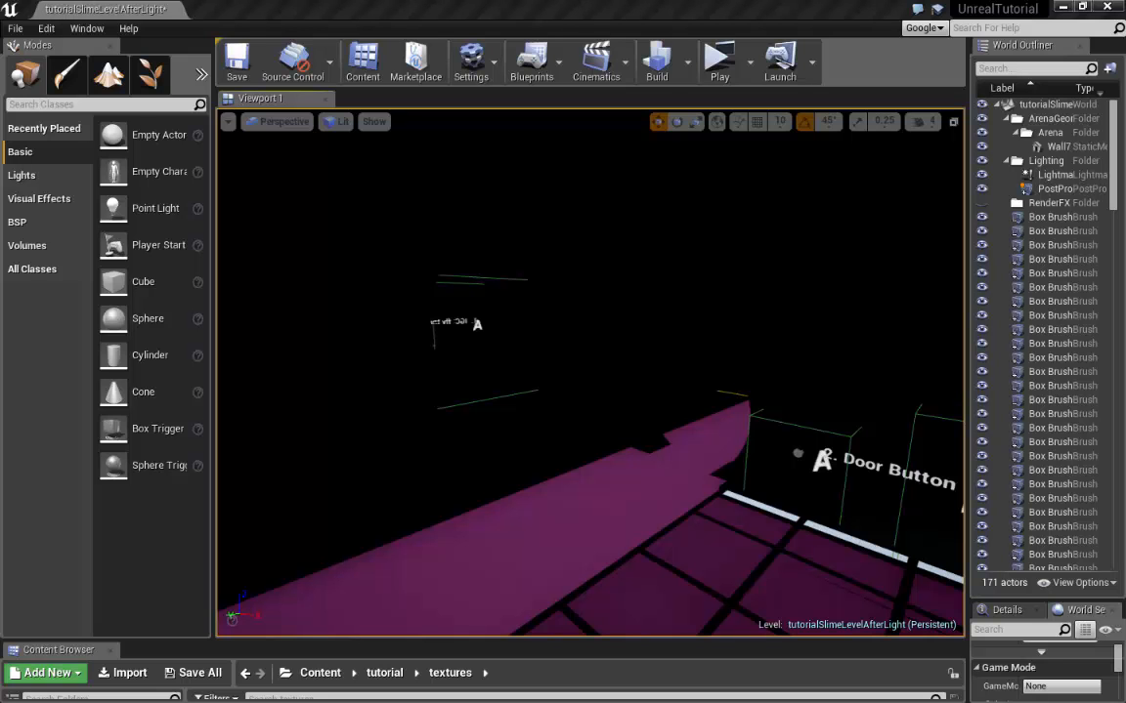
pyautogui.moveTo(1125, 86); pyautogui.dragTo(482, 88)
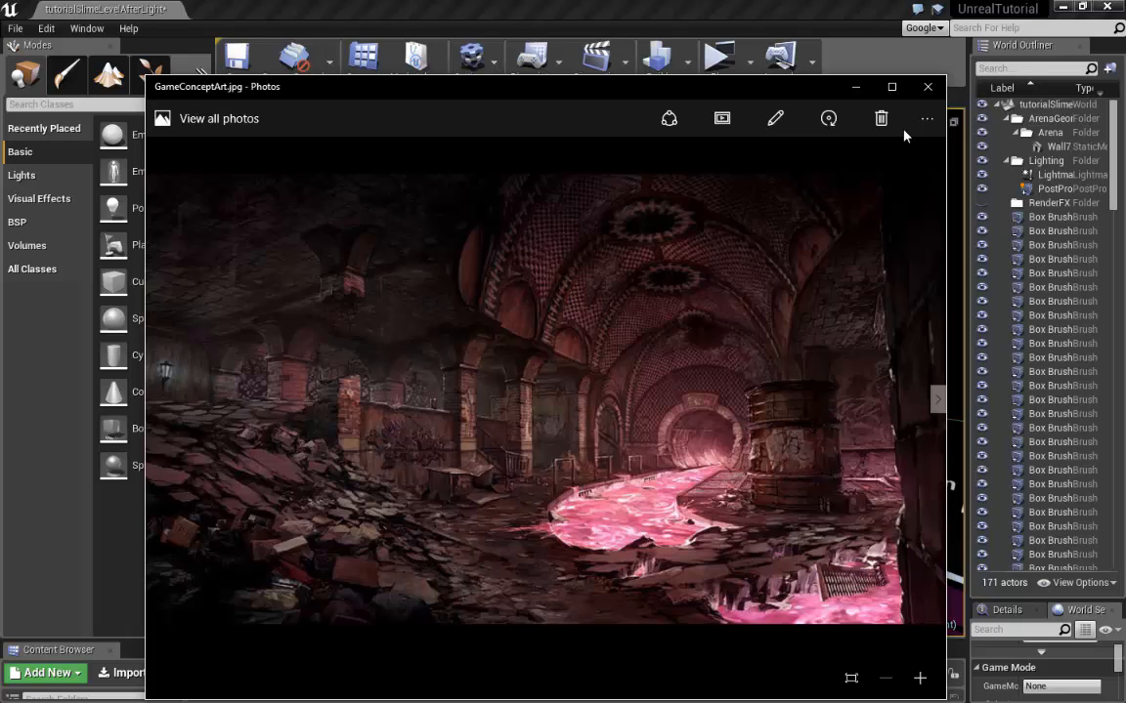
pyautogui.moveTo(699, 92); pyautogui.dragTo(1125, 88)
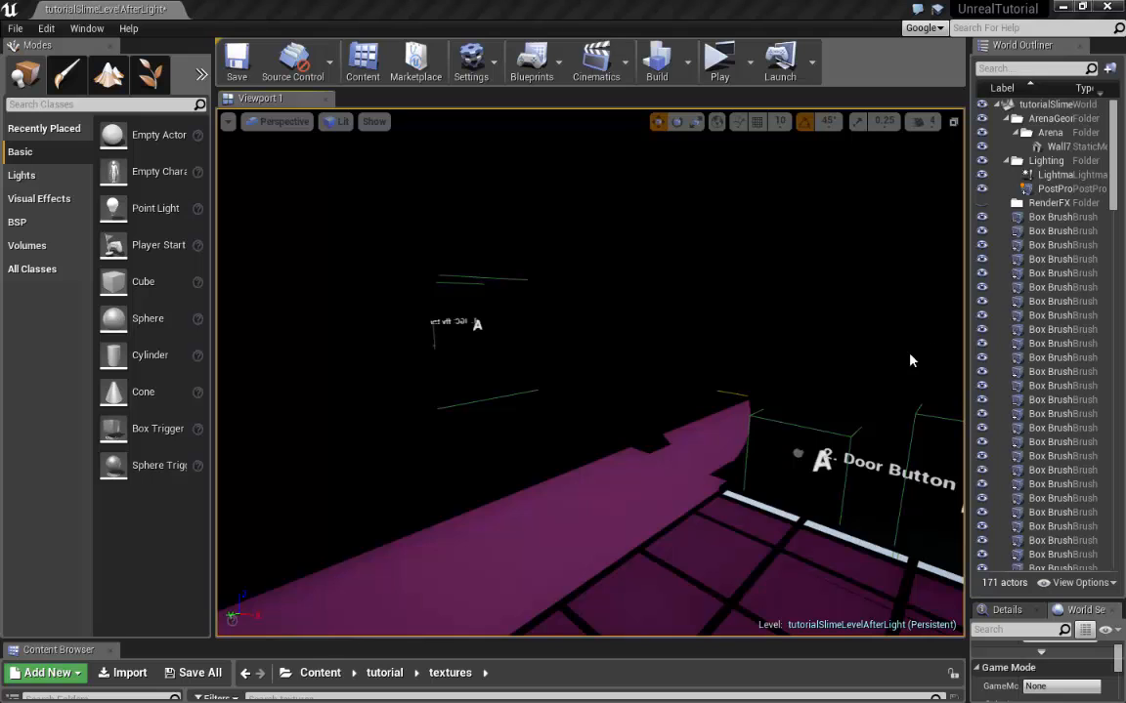
# Search the placeable classes for "point" and place a Point Light above the slime channel near the round tunnel opening
pyautogui.moveTo(910, 360)
pyautogui.mouseDown(button='right')
pyautogui.moveTo(886, 360)
pyautogui.moveTo(879, 373)
pyautogui.moveTo(906, 379)
pyautogui.mouseUp(button='right')
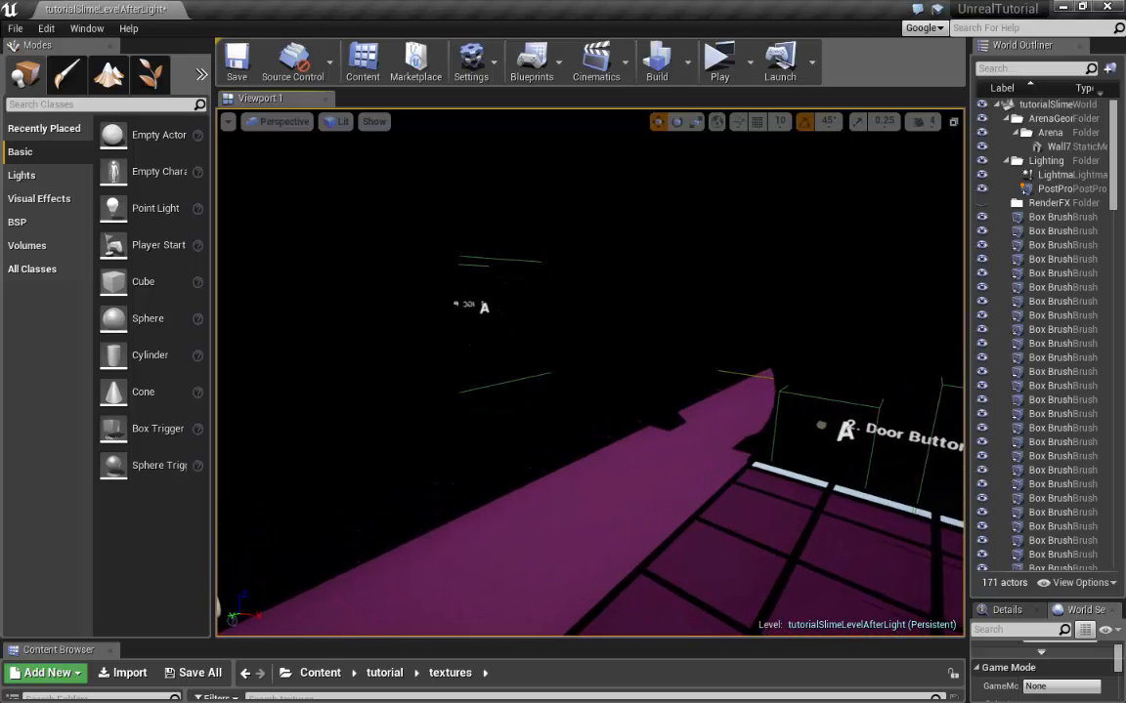
pyautogui.click(82, 105)
pyautogui.write('point')
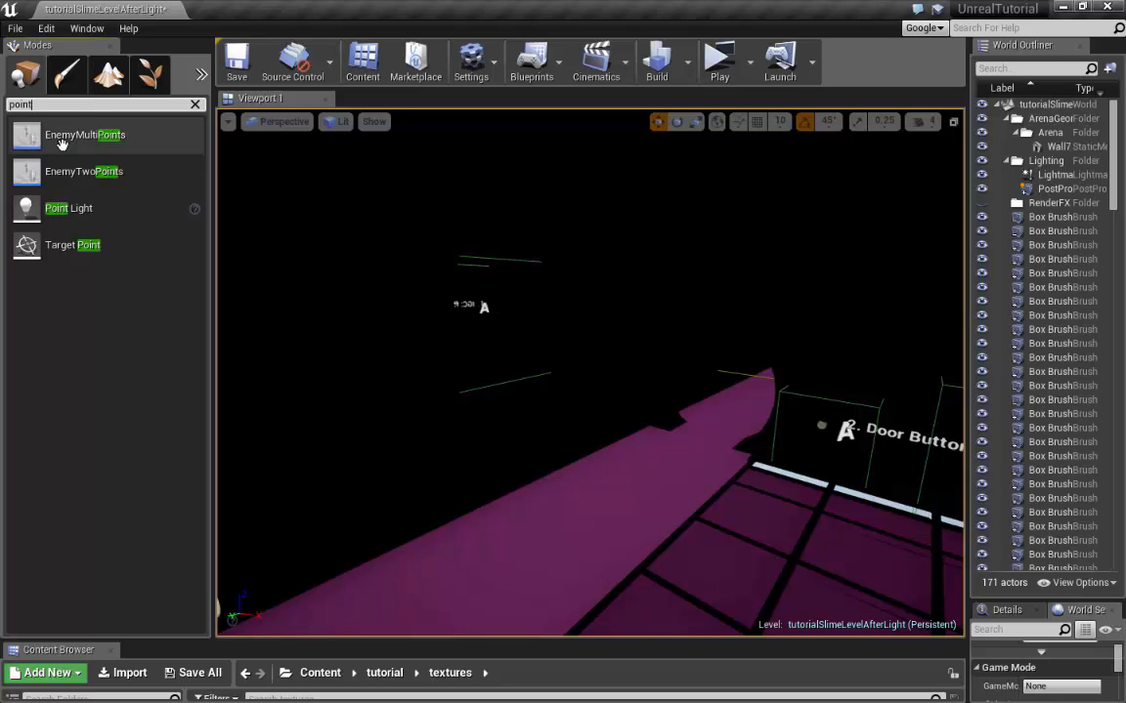
pyautogui.moveTo(47, 209); pyautogui.dragTo(690, 388)
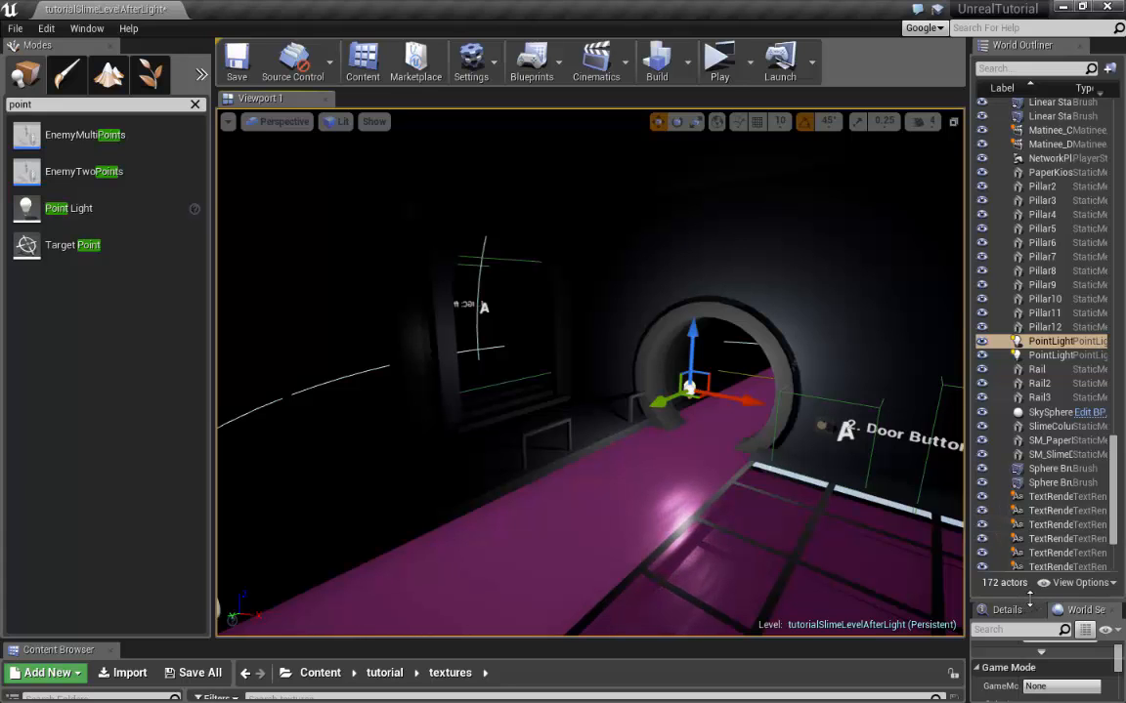
# Set the Lightmass Environment Color in the World Settings to light pink, with saturation about 0.37 and value 1.0
pyautogui.moveTo(1028, 598); pyautogui.dragTo(1026, 466)
pyautogui.moveTo(964, 420); pyautogui.dragTo(862, 420)
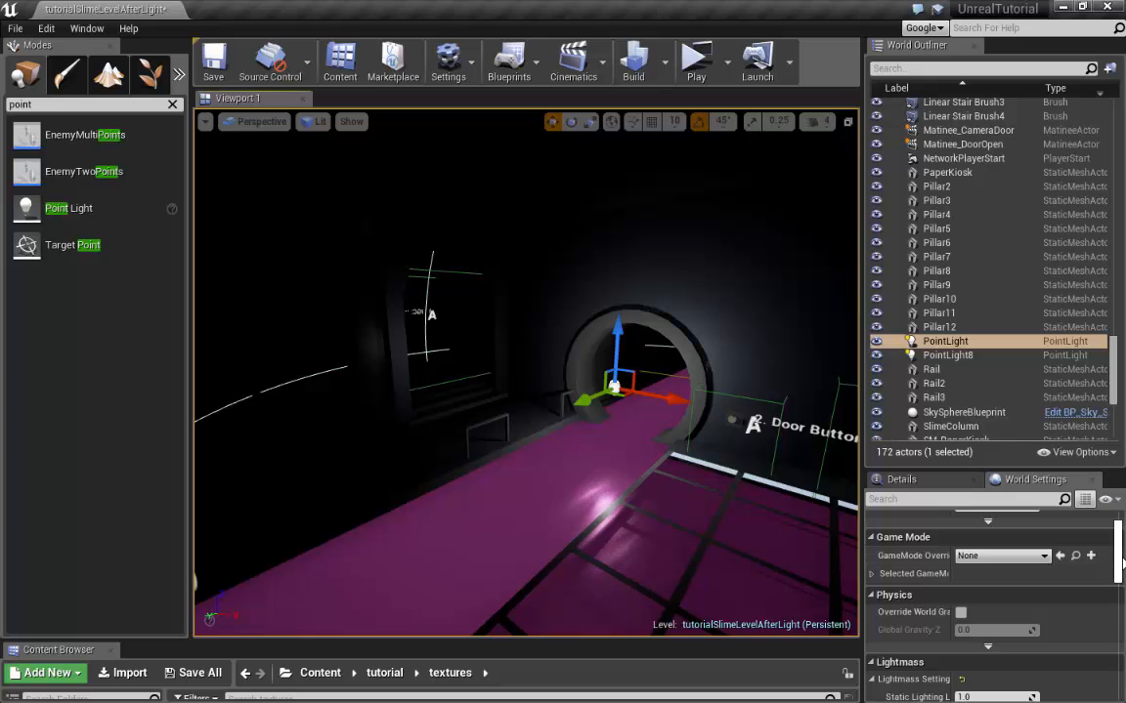
pyautogui.scroll(-5, 887, 550)
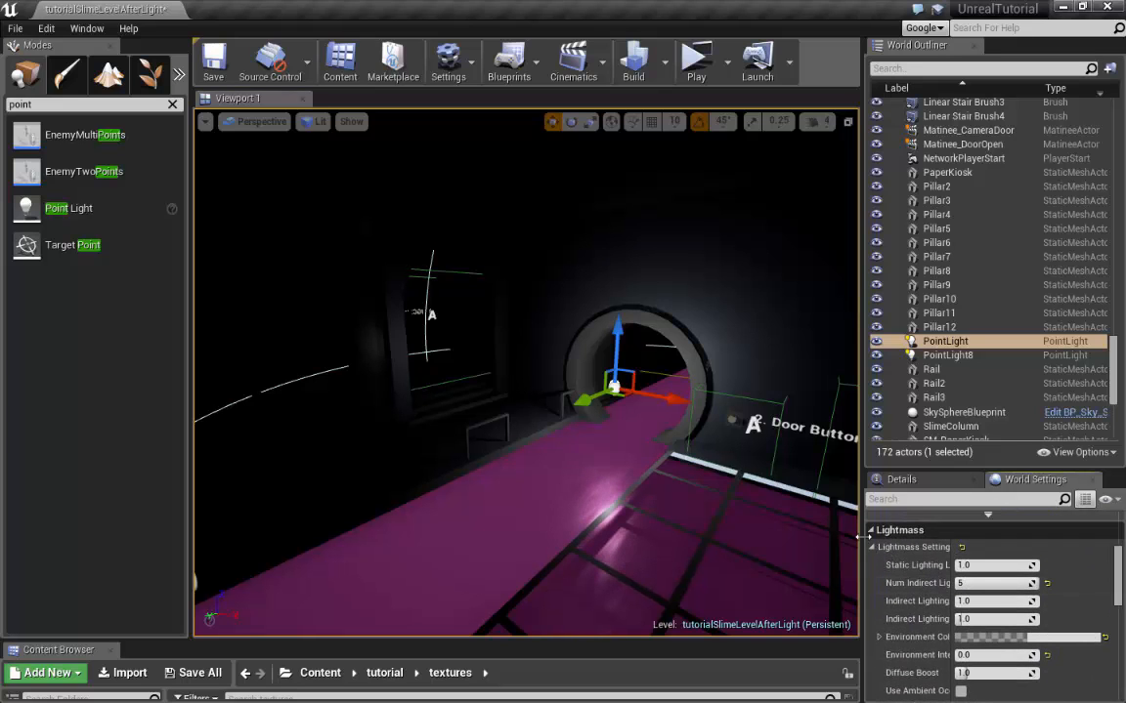
pyautogui.moveTo(865, 547); pyautogui.dragTo(726, 547)
pyautogui.click(985, 642)
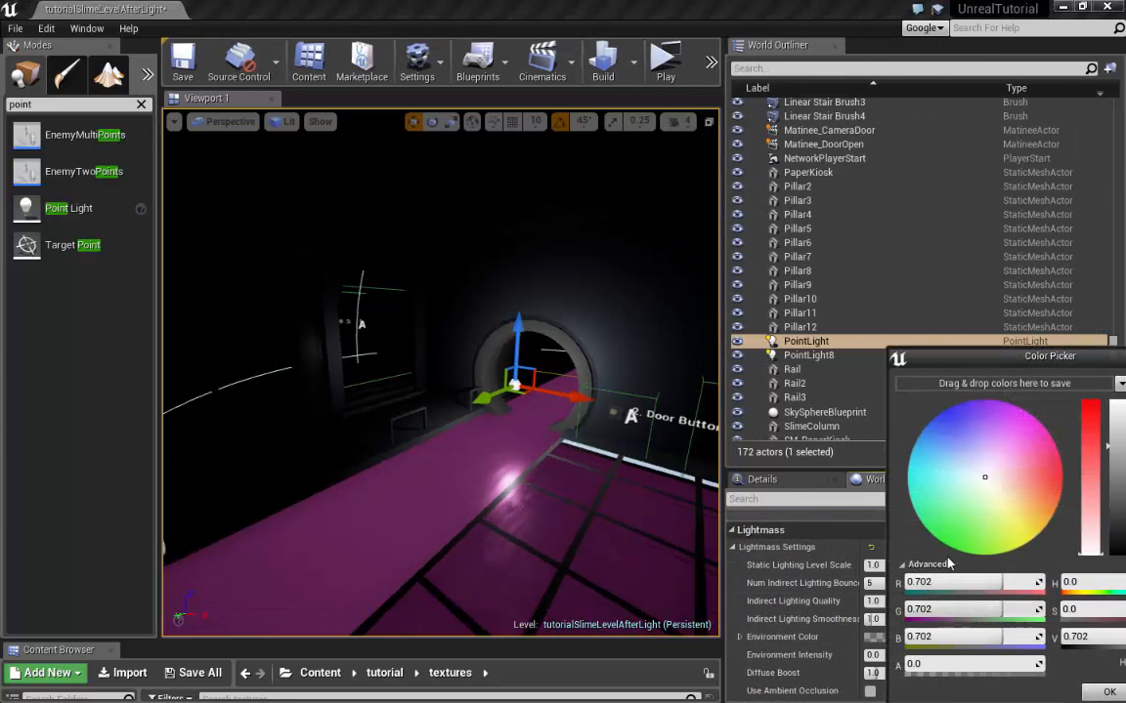
pyautogui.moveTo(987, 474); pyautogui.dragTo(1008, 454)
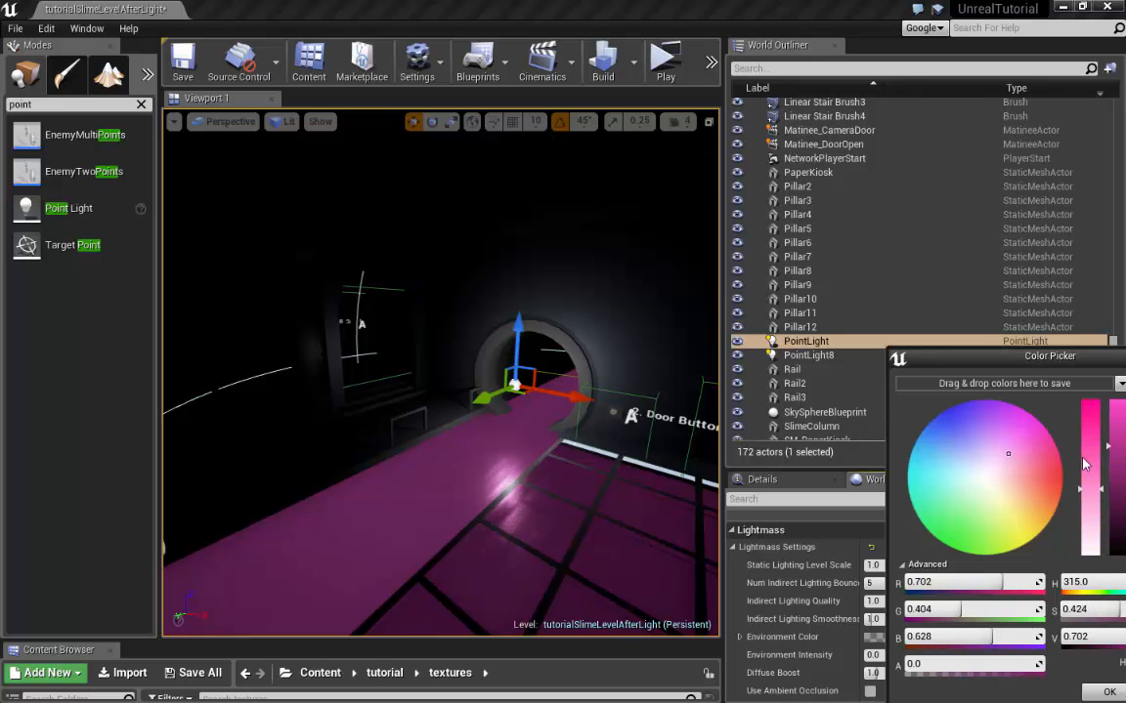
pyautogui.moveTo(1111, 449); pyautogui.dragTo(1111, 396)
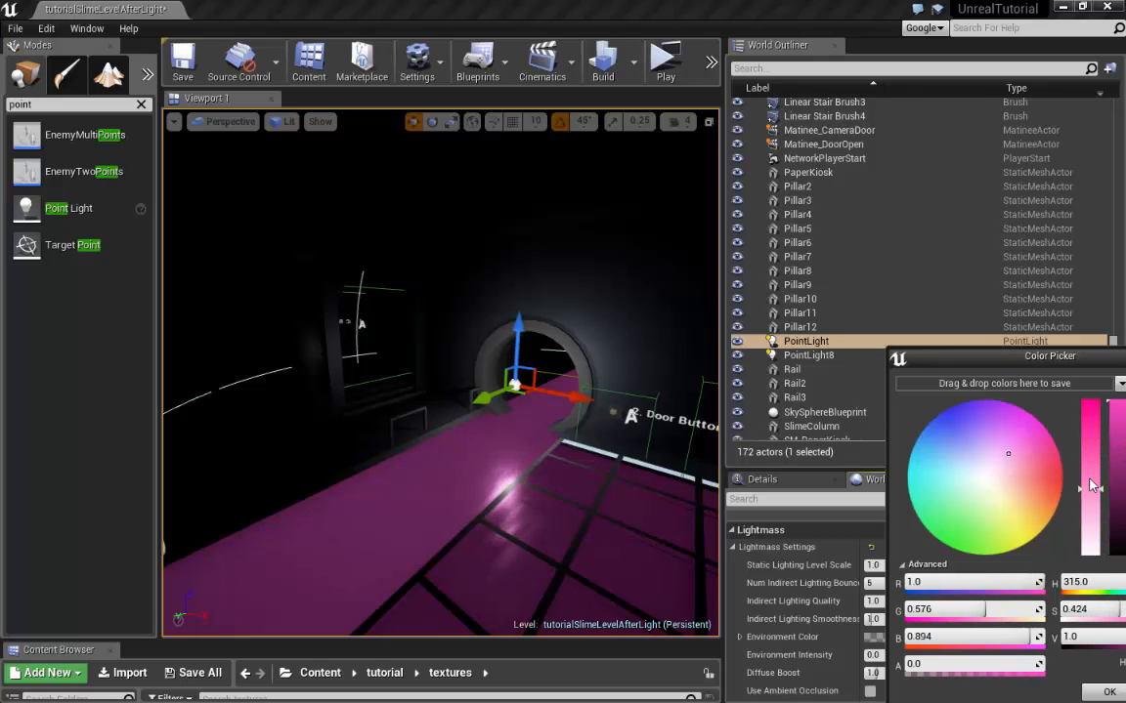
pyautogui.moveTo(1093, 486); pyautogui.dragTo(1093, 498)
pyautogui.click(1104, 693)
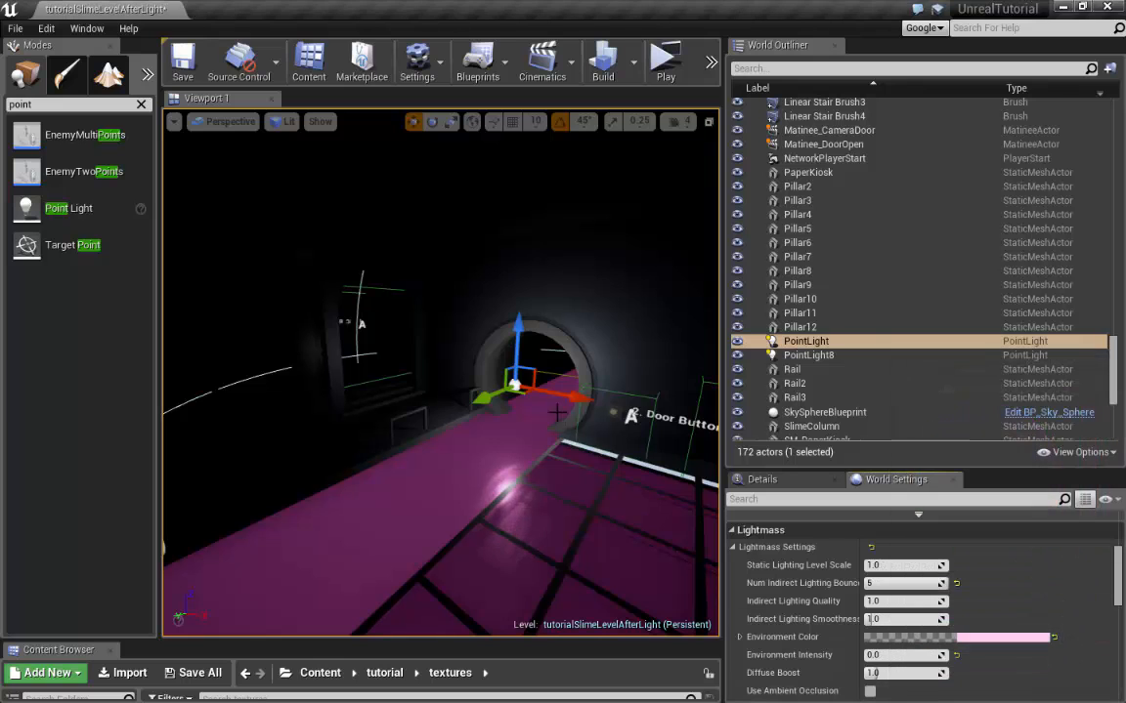
# Change the Lightmass Environment Color to a deeper pink, with saturation about 0.815 and value about 0.66
pyautogui.press('w')
pyautogui.moveTo(511, 506)
pyautogui.mouseDown(button='right')
pyautogui.moveTo(469, 474)
pyautogui.moveTo(503, 494)
pyautogui.mouseUp(button='right')
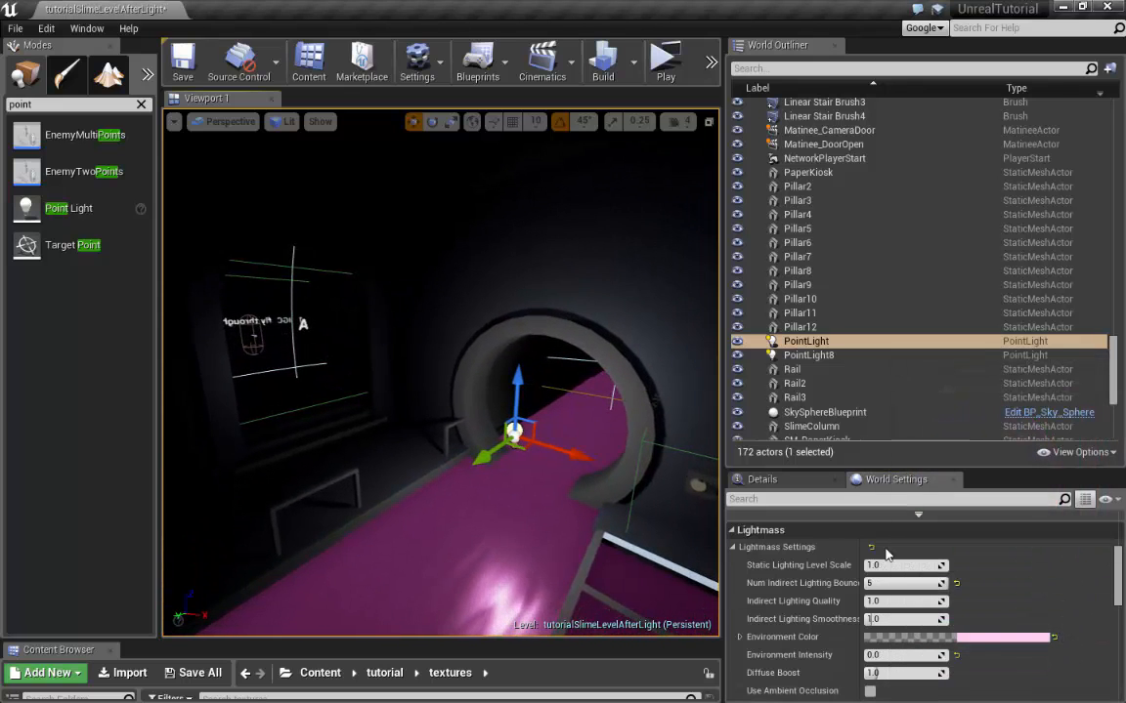
pyautogui.click(977, 637)
pyautogui.moveTo(1056, 371); pyautogui.dragTo(870, 299)
pyautogui.moveTo(933, 331); pyautogui.dragTo(933, 381)
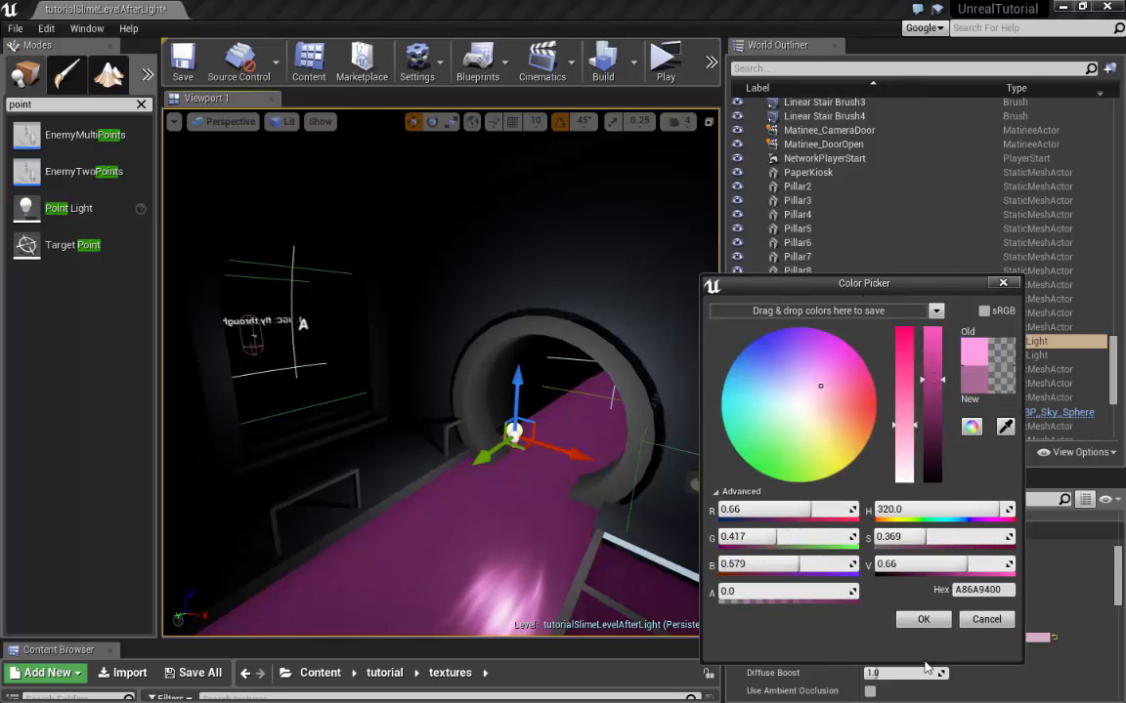
pyautogui.moveTo(907, 470); pyautogui.dragTo(906, 355)
pyautogui.click(923, 619)
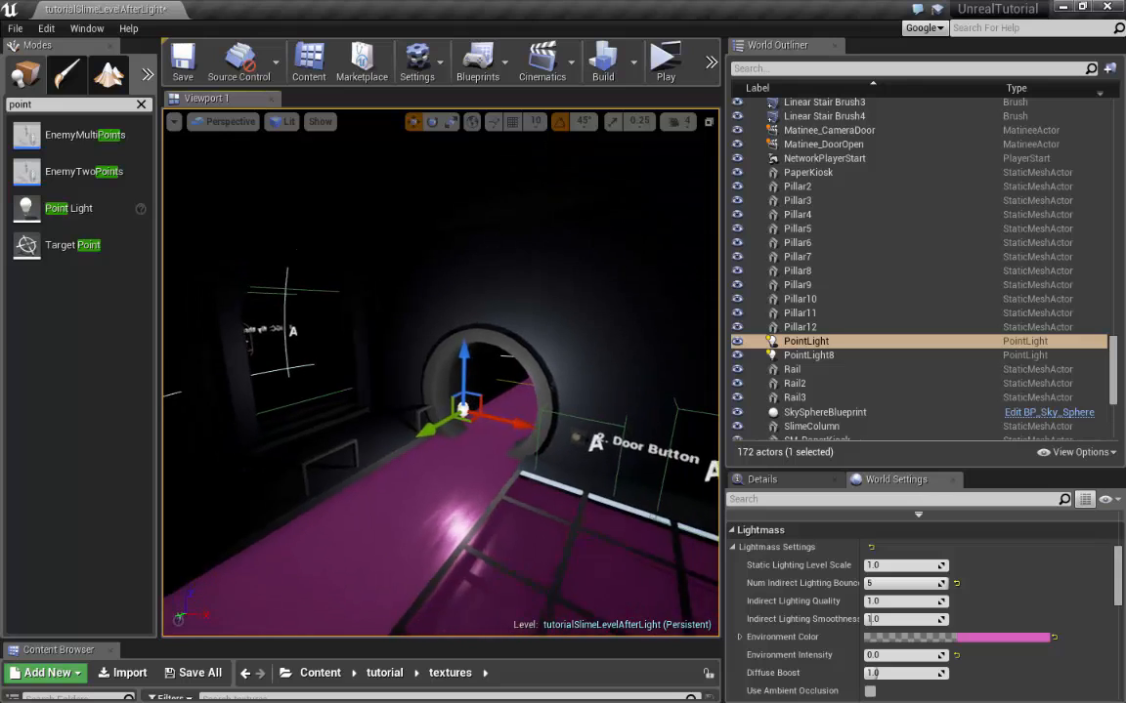
# Compare the selection of PointLight8 with the new PointLight, and lower the Environment Color's saturation to about 0.565
pyautogui.click(808, 355)
pyautogui.moveTo(515, 400)
pyautogui.mouseDown(button='right')
pyautogui.moveTo(665, 400)
pyautogui.moveTo(515, 399)
pyautogui.mouseUp(button='right')
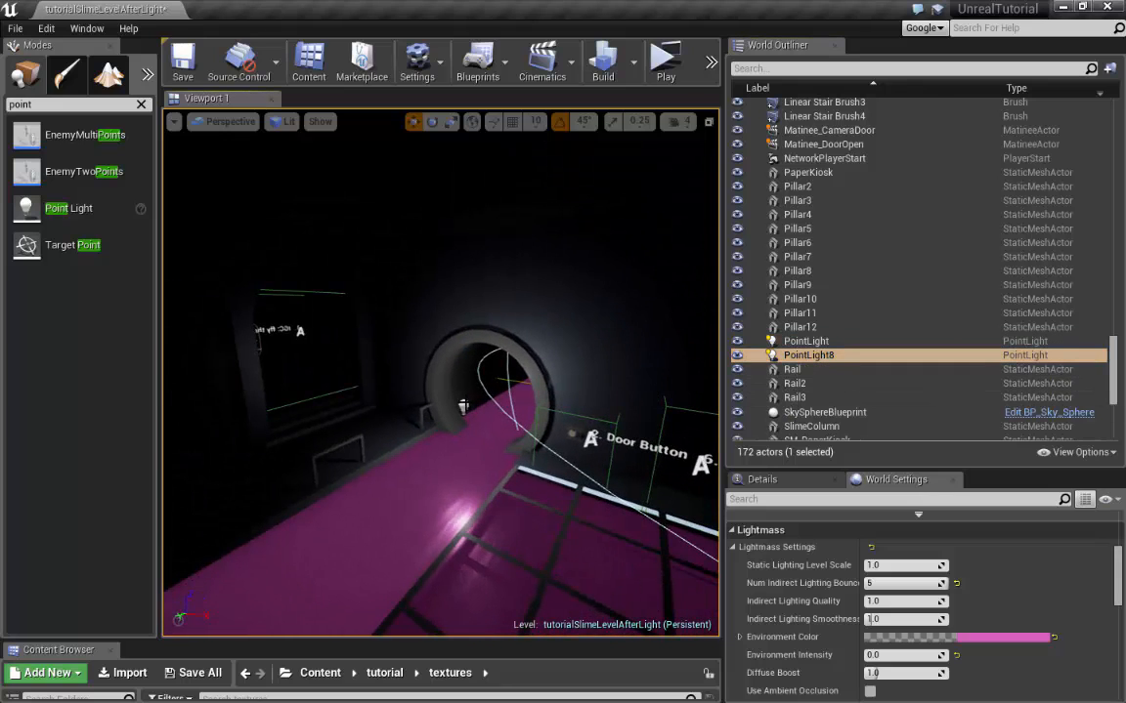
pyautogui.click(806, 341)
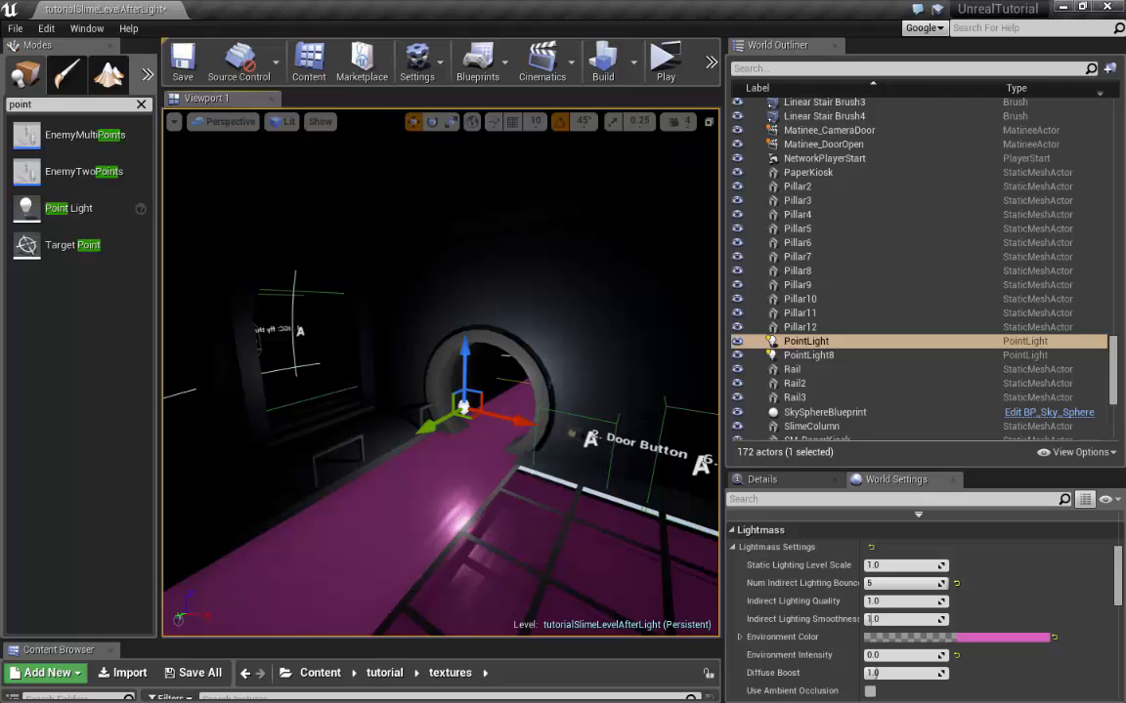
pyautogui.click(977, 637)
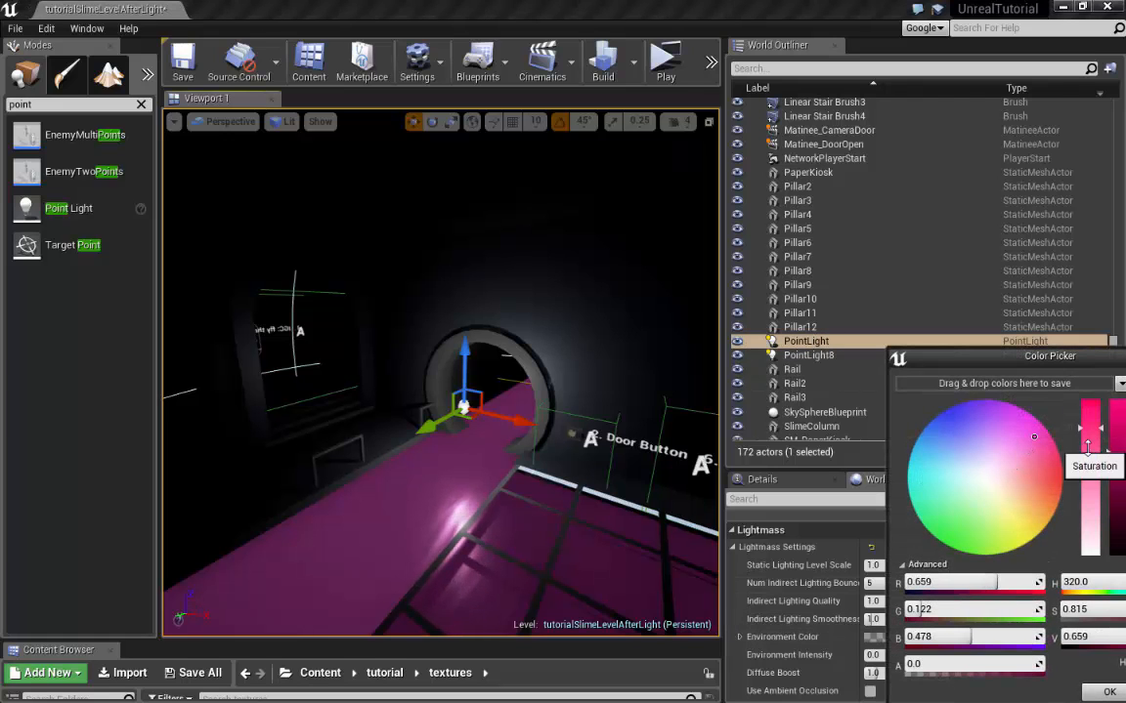
pyautogui.moveTo(1087, 447); pyautogui.dragTo(1087, 474)
pyautogui.click(1108, 692)
# Enlarge the settings area and remove all saturation from the Lightmass Environment Color to make it a neutral grey
pyautogui.moveTo(606, 420); pyautogui.dragTo(508, 430, button='right')
pyautogui.moveTo(884, 469); pyautogui.dragTo(878, 272)
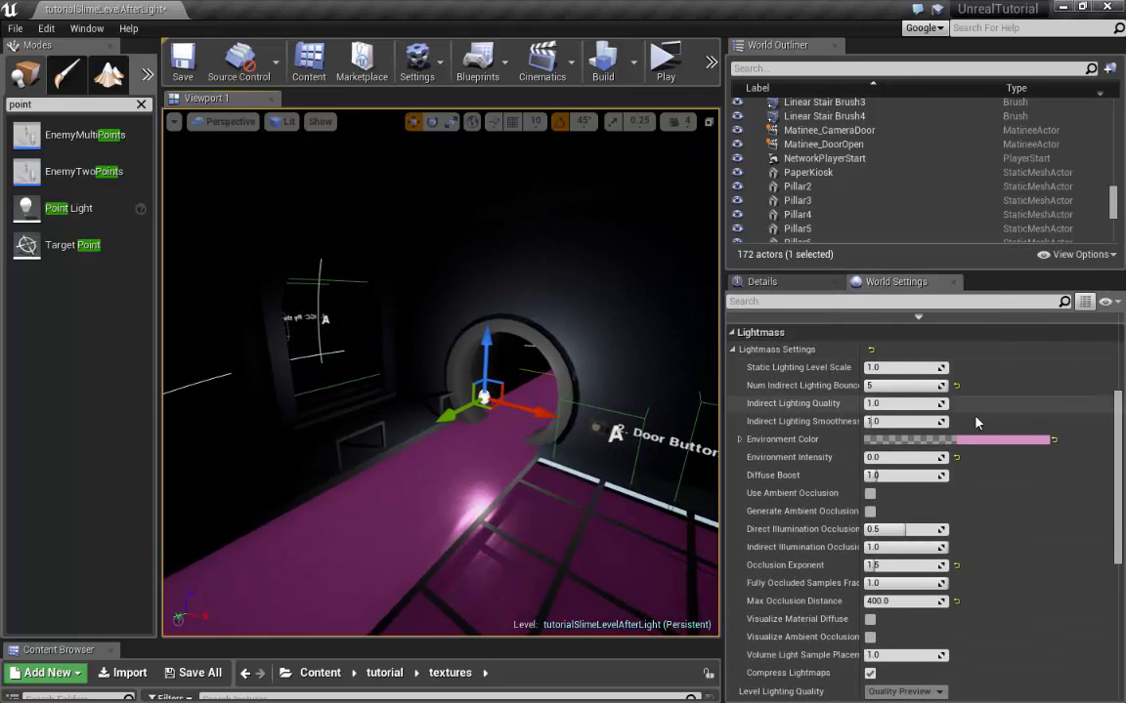
pyautogui.click(987, 440)
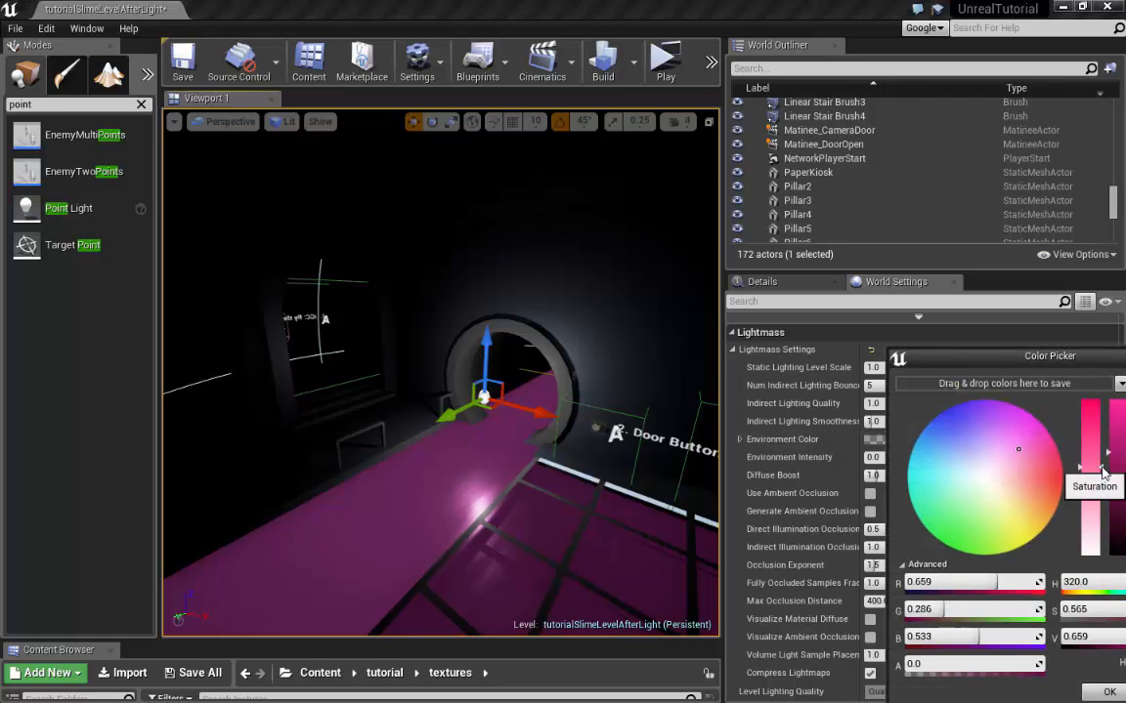
pyautogui.moveTo(1102, 473); pyautogui.dragTo(1096, 560)
pyautogui.click(1109, 692)
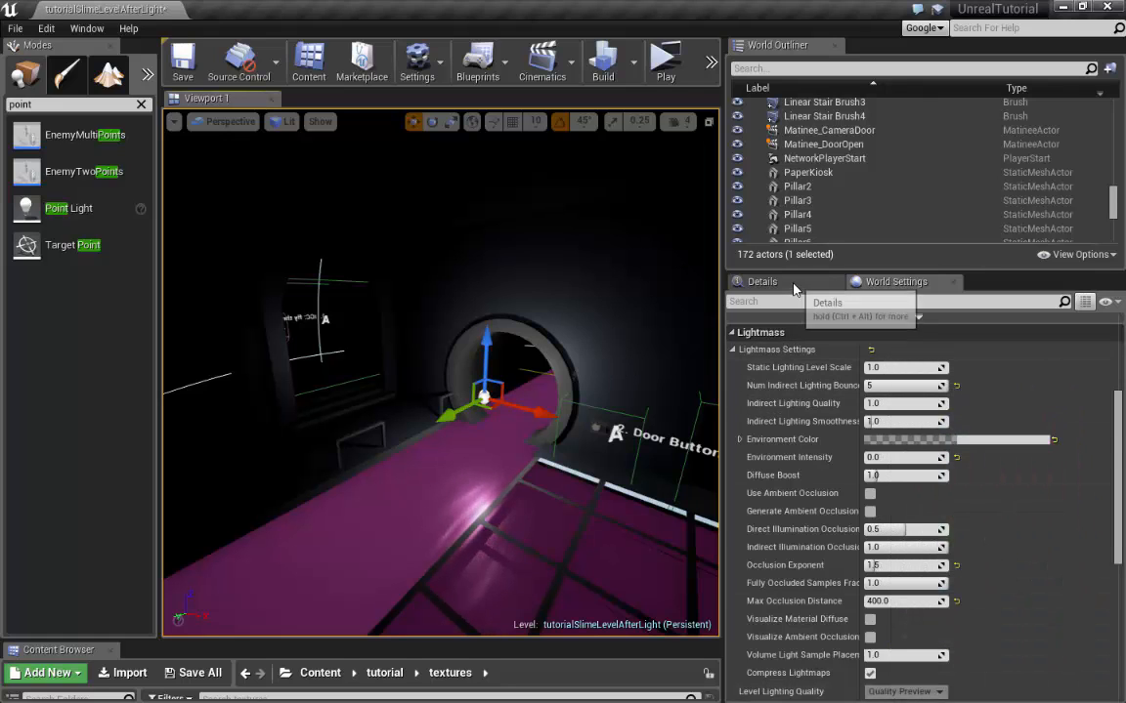
# Set the new point light's Light Color to light pink with hue 355, saturation 0.321 and value 1.0
pyautogui.click(764, 282)
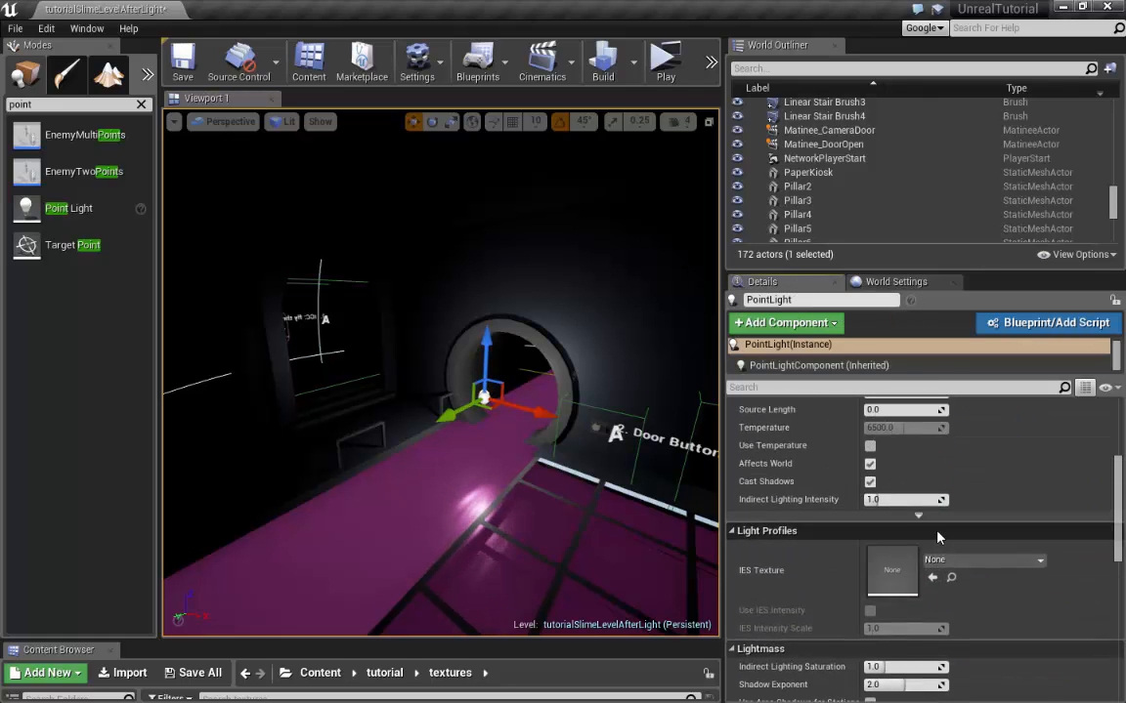
pyautogui.scroll(5, 937, 536)
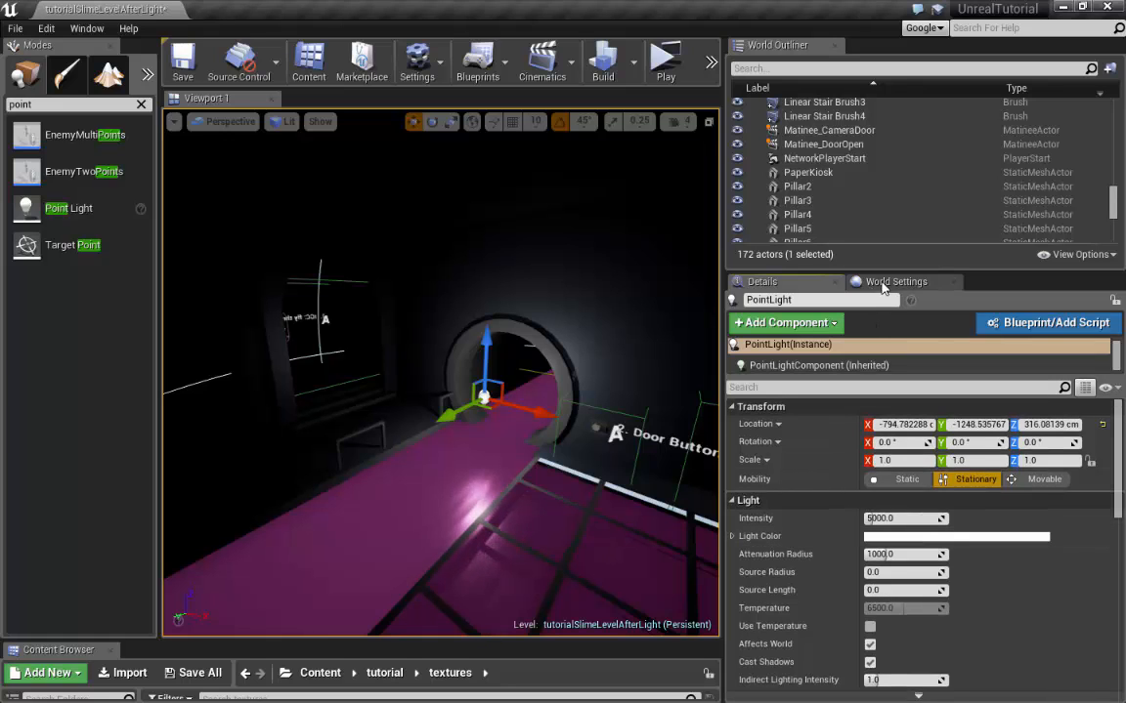
pyautogui.click(942, 536)
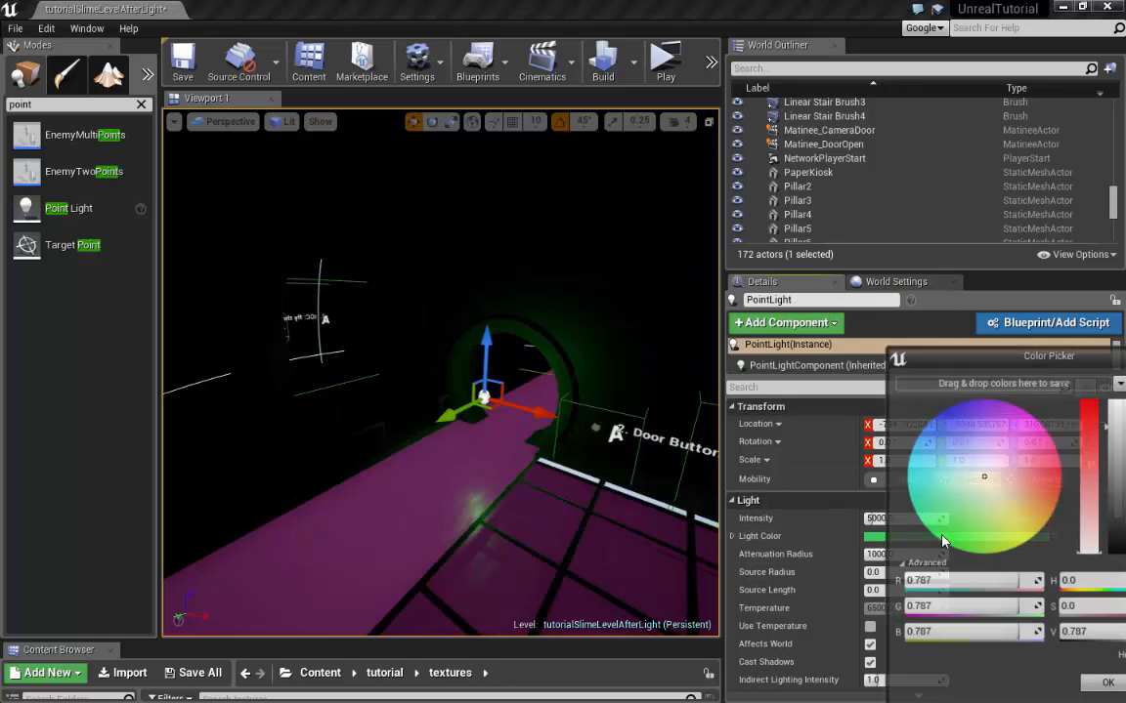
pyautogui.moveTo(988, 477)
pyautogui.mouseDown()
pyautogui.moveTo(986, 462)
pyautogui.moveTo(1010, 475)
pyautogui.mouseUp()
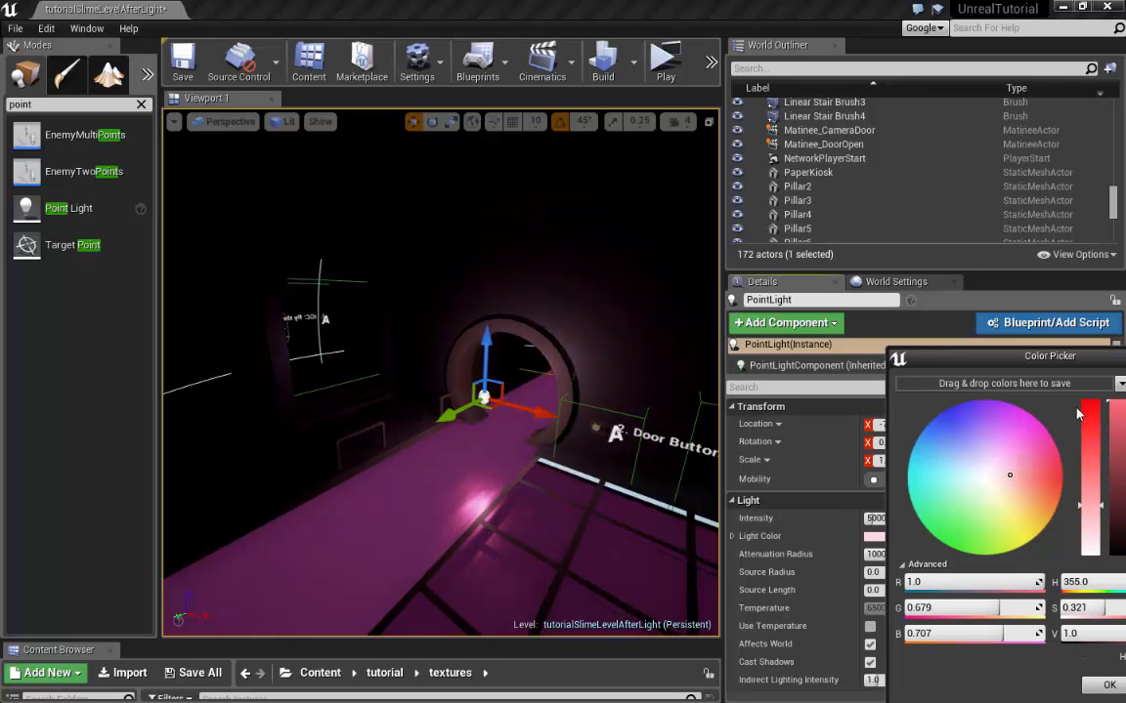
pyautogui.moveTo(1047, 364); pyautogui.dragTo(928, 328)
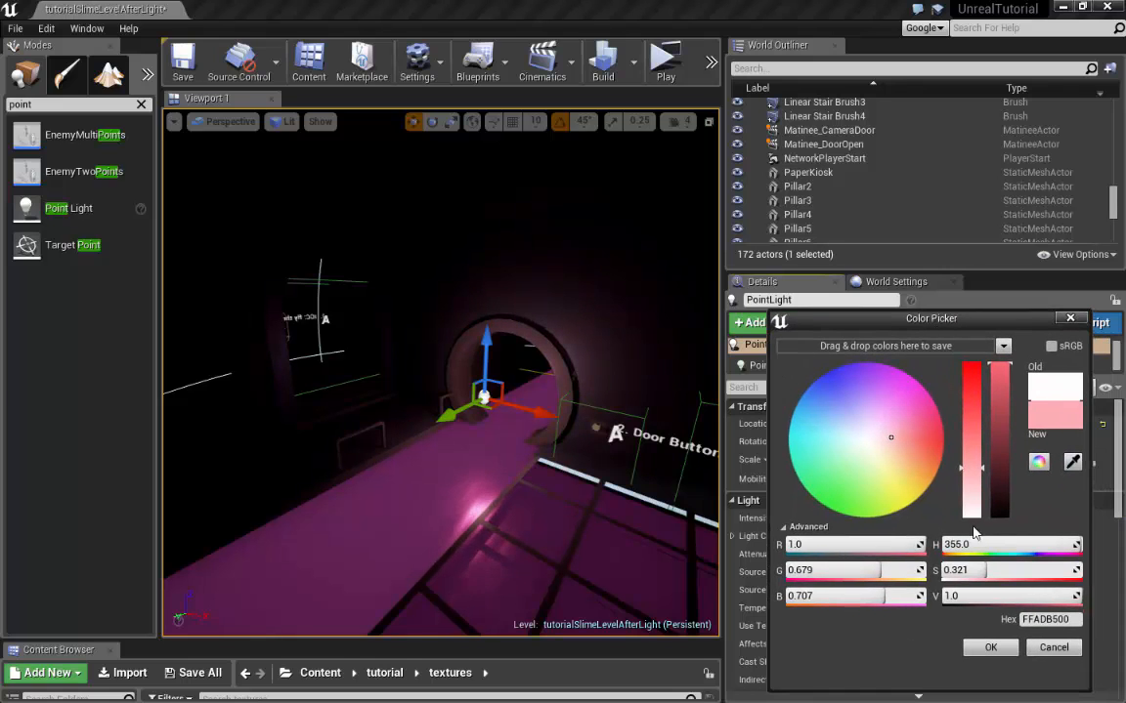
pyautogui.click(1000, 652)
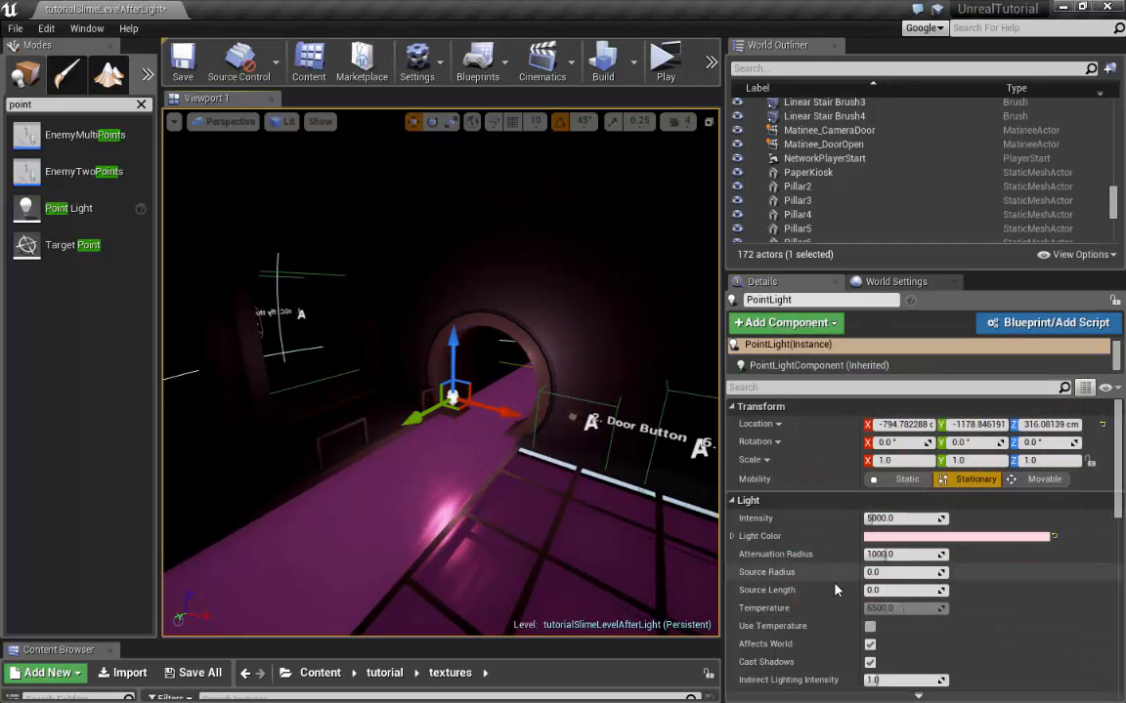
# Turn off Cast Shadows for the pink point light by the tunnel
pyautogui.scroll(-3, 853, 571)
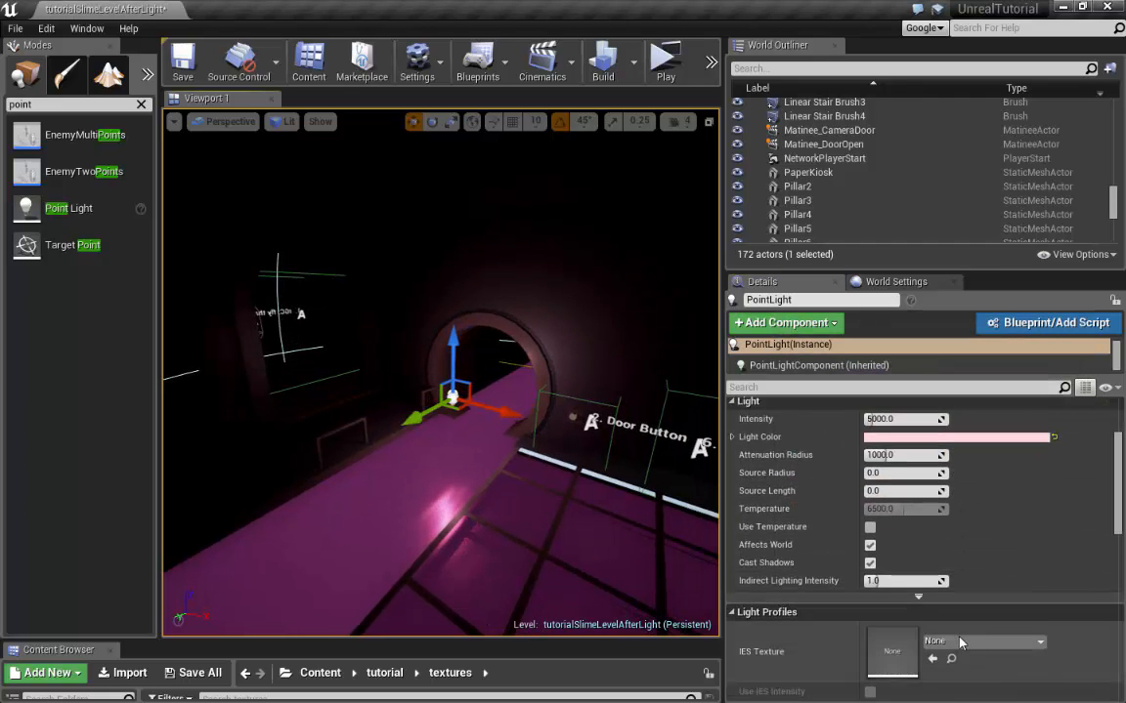
pyautogui.click(870, 562)
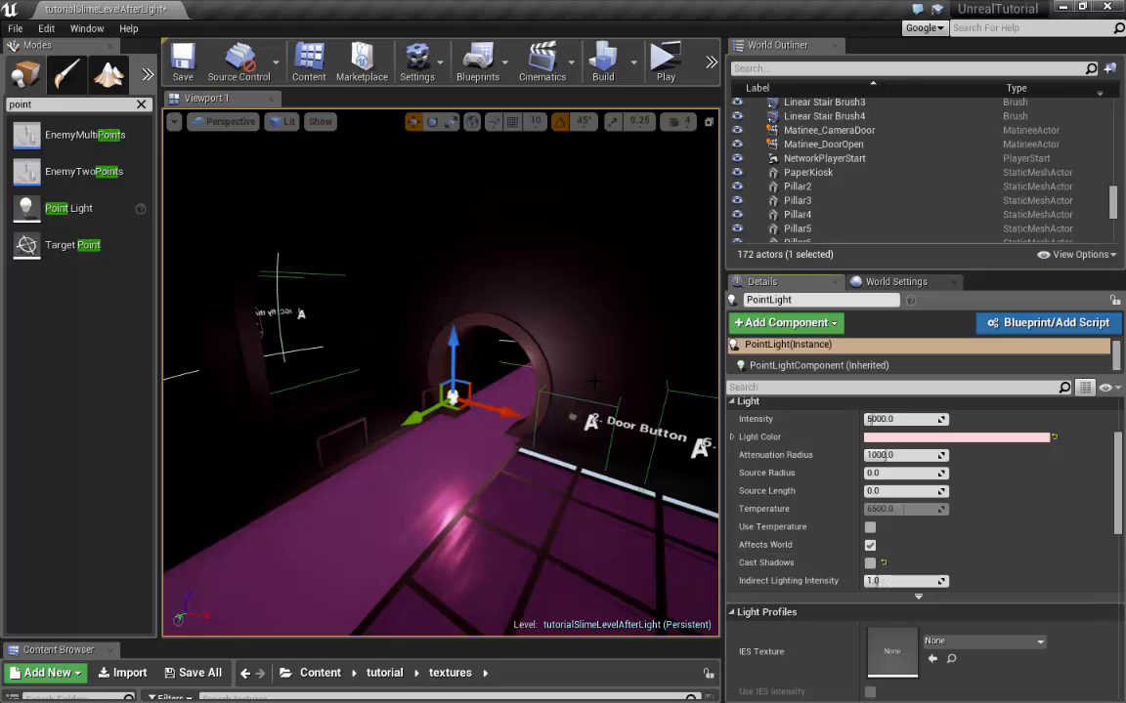
pyautogui.moveTo(594, 381); pyautogui.dragTo(508, 387, button='right')
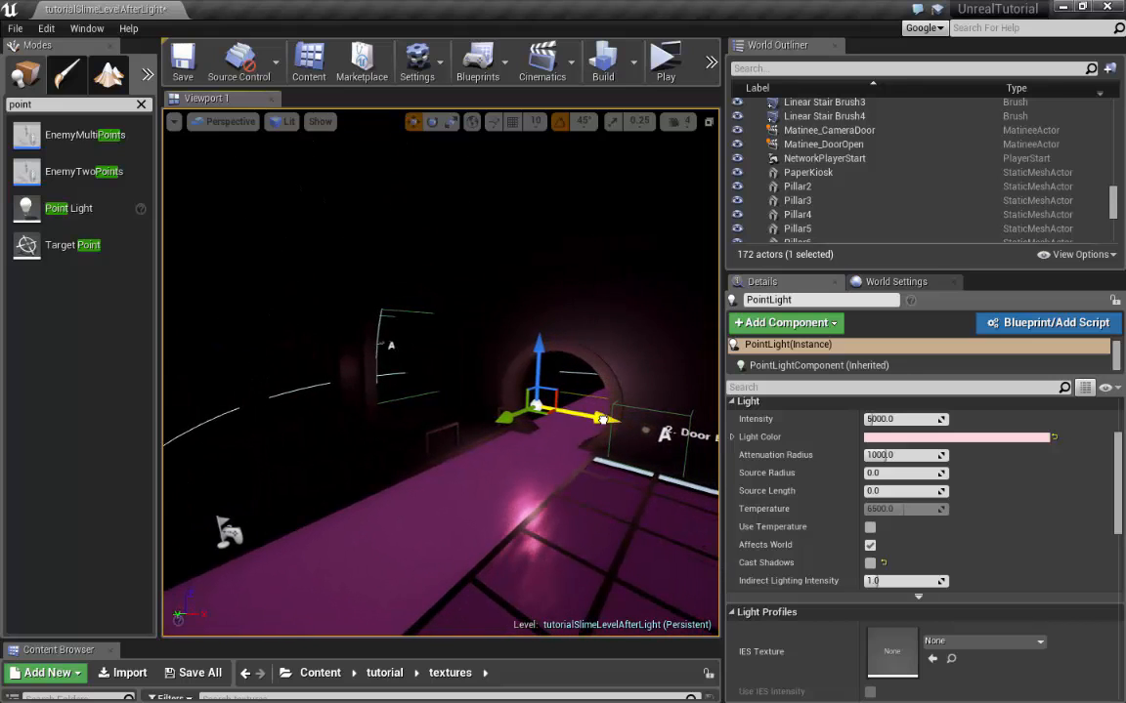
# Duplicate the pink point light and move the copy along the slime channel, away from the tunnel opening
pyautogui.moveTo(659, 442); pyautogui.dragTo(586, 443, button='right')
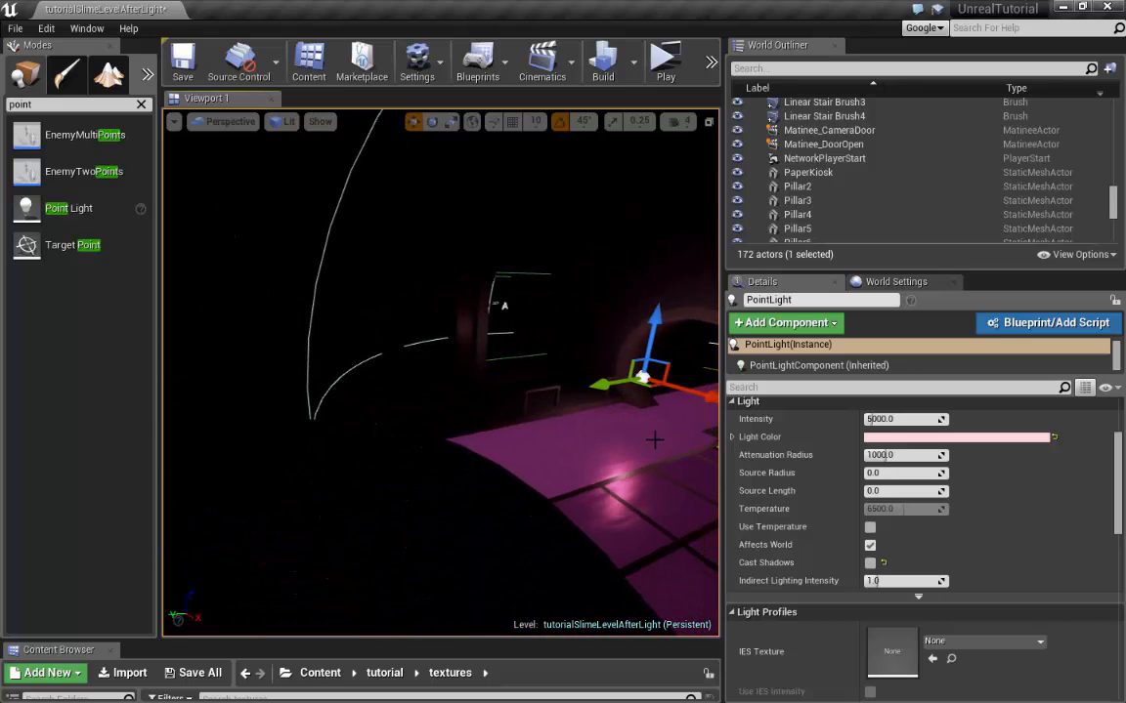
pyautogui.hotkey('ctrl', 'w')
pyautogui.moveTo(606, 386); pyautogui.dragTo(233, 448)
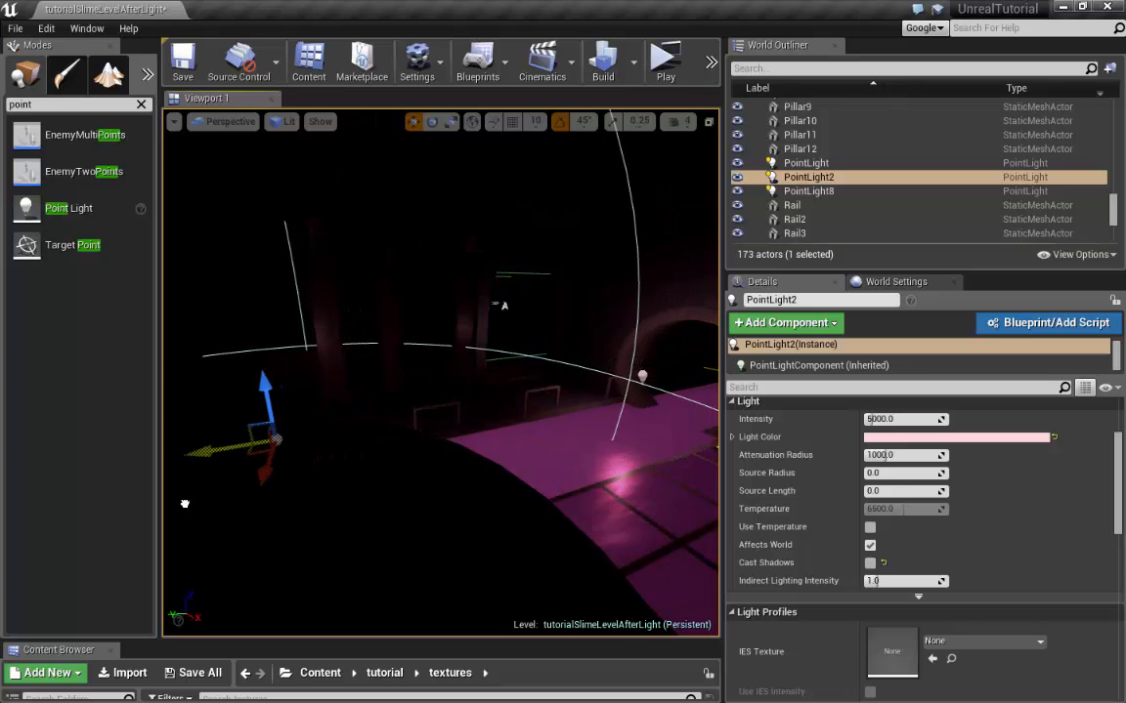
pyautogui.moveTo(233, 449); pyautogui.dragTo(137, 449, button='right')
pyautogui.press('f')
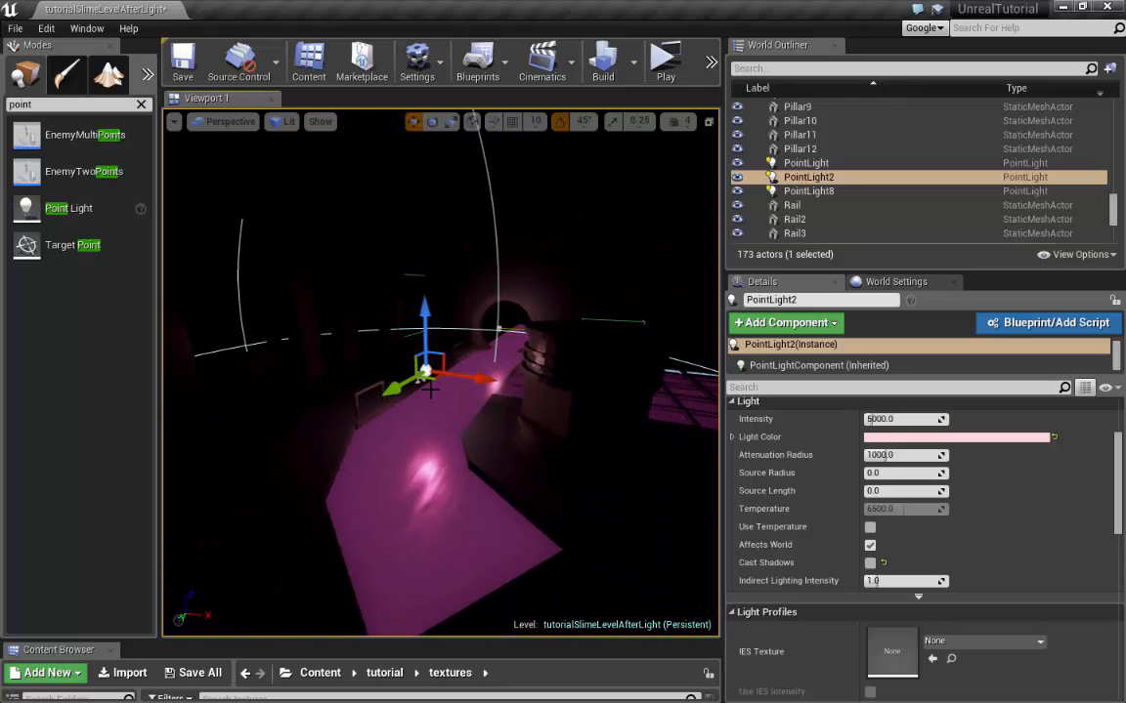
# Shift the second pink light further along the slime channel and place a duplicate of it over the pool beneath the large slime blob
pyautogui.moveTo(398, 393); pyautogui.dragTo(352, 459)
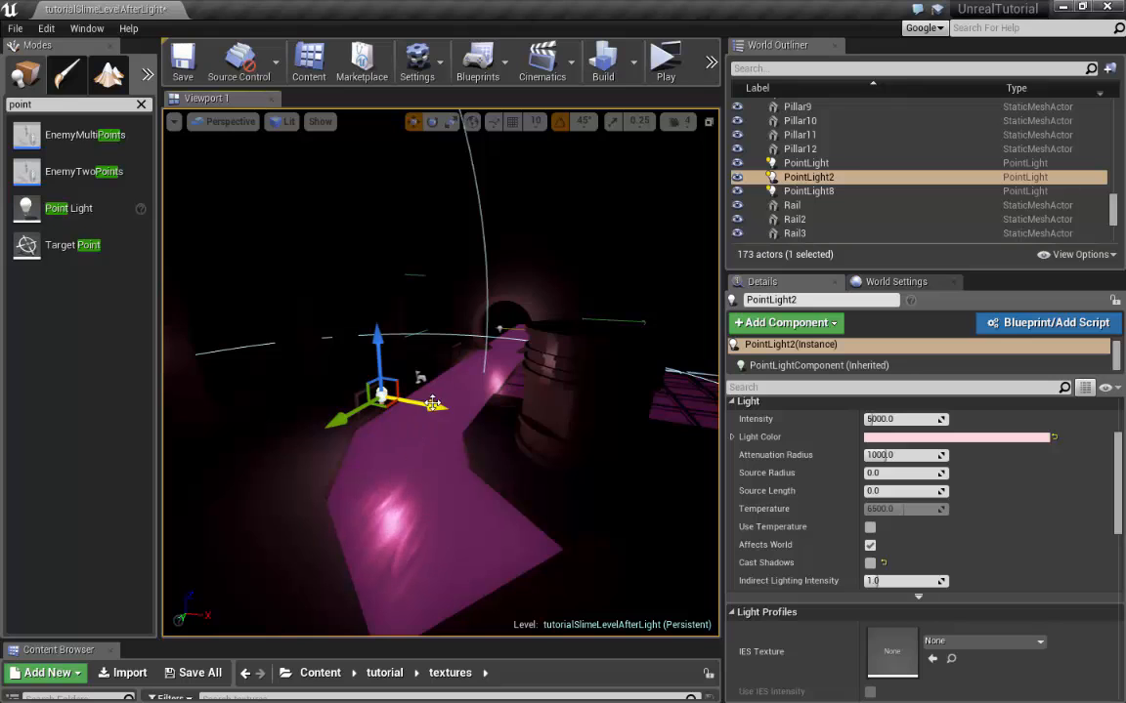
pyautogui.moveTo(440, 372); pyautogui.dragTo(668, 467, button='right')
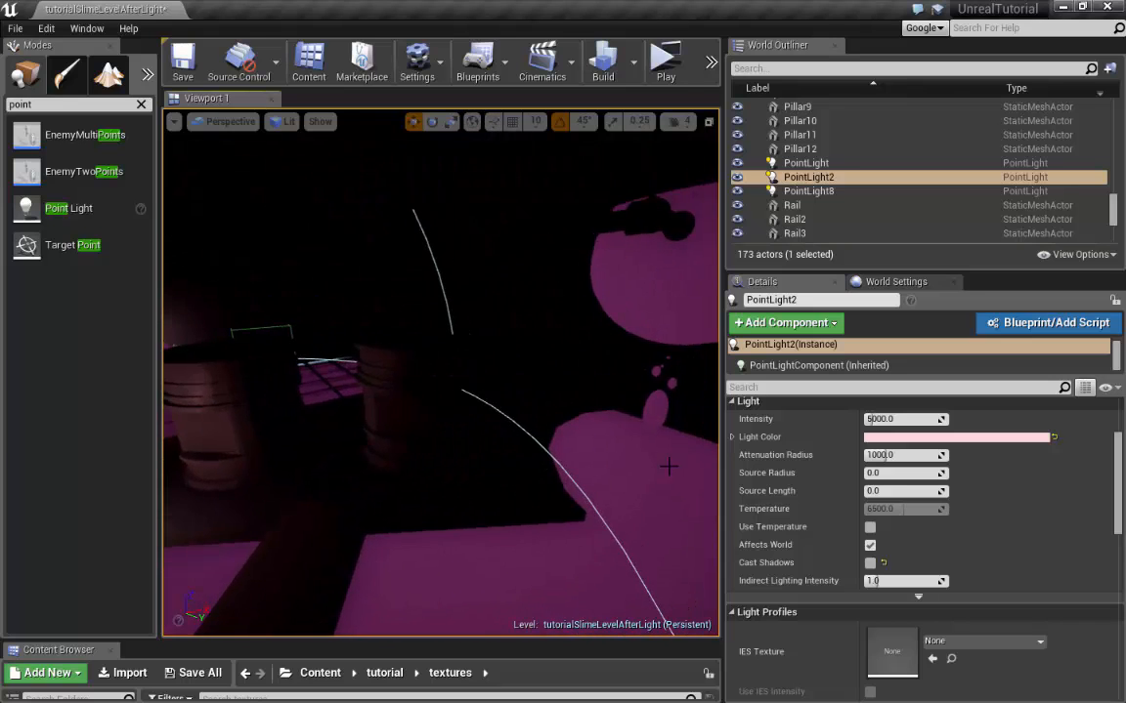
pyautogui.hotkey('ctrl', 'w')
pyautogui.scroll(-4, 430, 489)
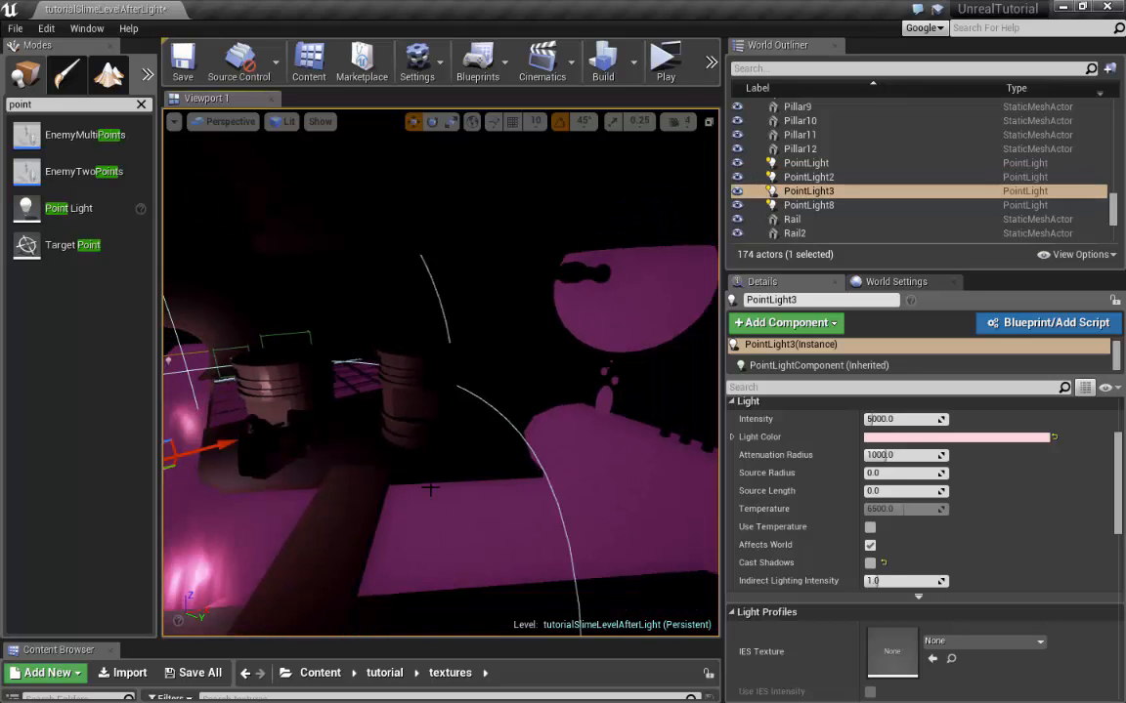
pyautogui.moveTo(469, 421); pyautogui.dragTo(355, 421, button='right')
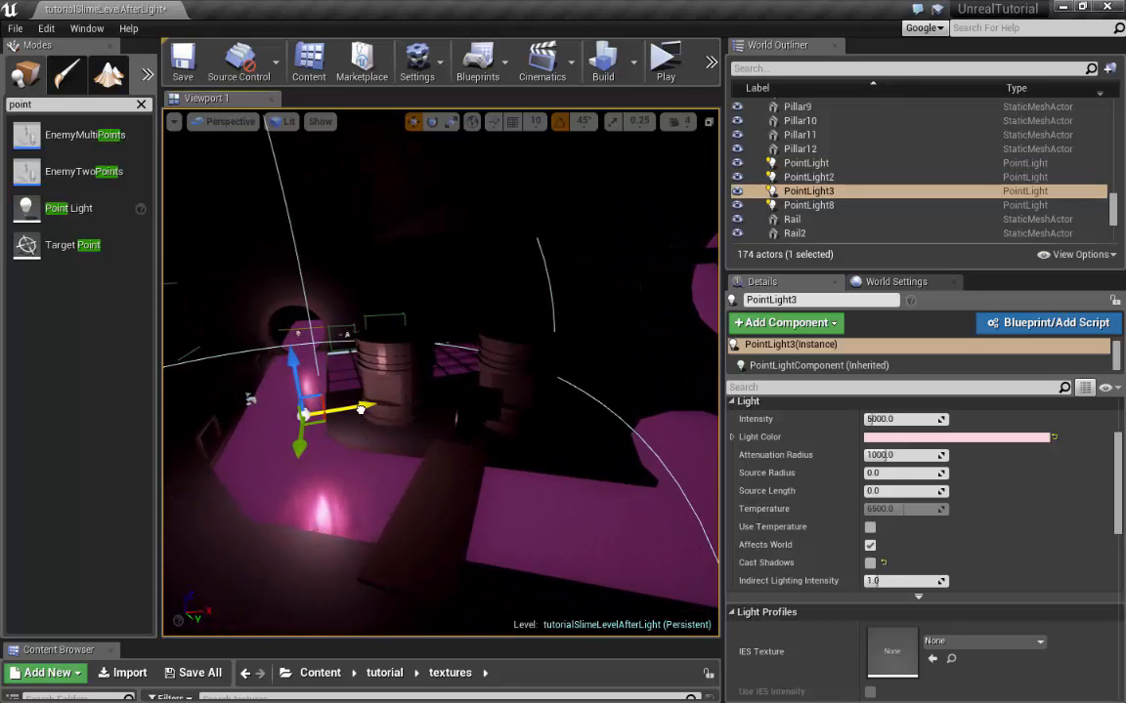
pyautogui.moveTo(360, 409); pyautogui.dragTo(590, 397)
pyautogui.moveTo(672, 394); pyautogui.dragTo(752, 419)
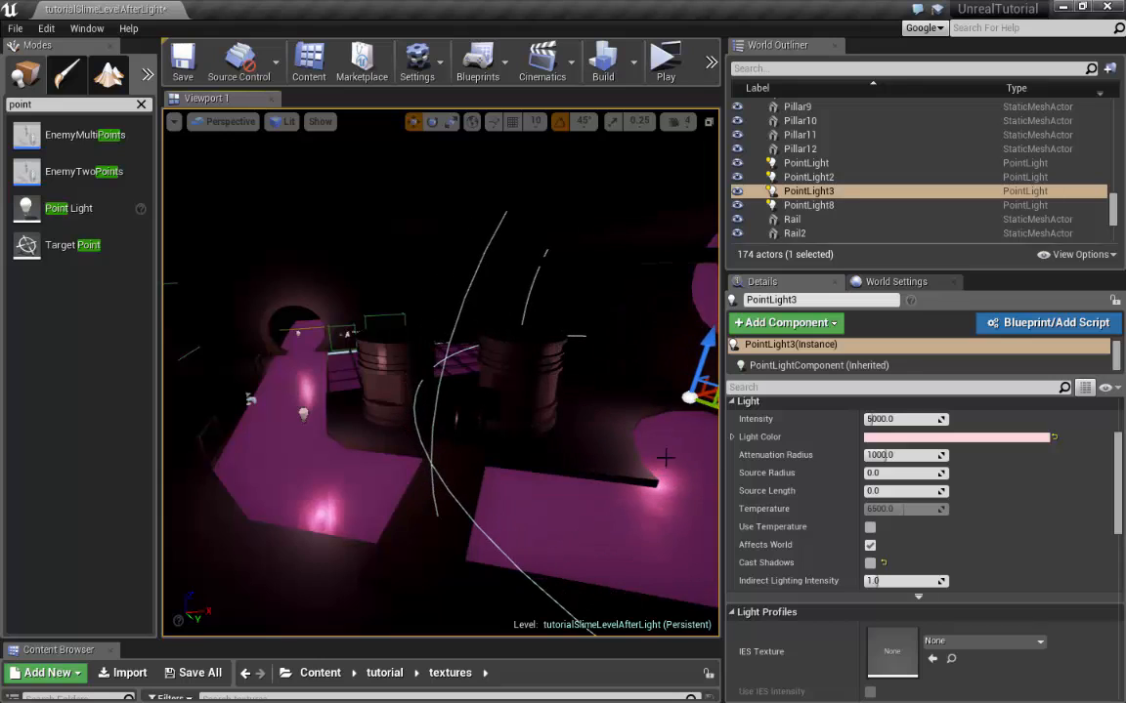
pyautogui.moveTo(665, 457); pyautogui.dragTo(756, 450, button='right')
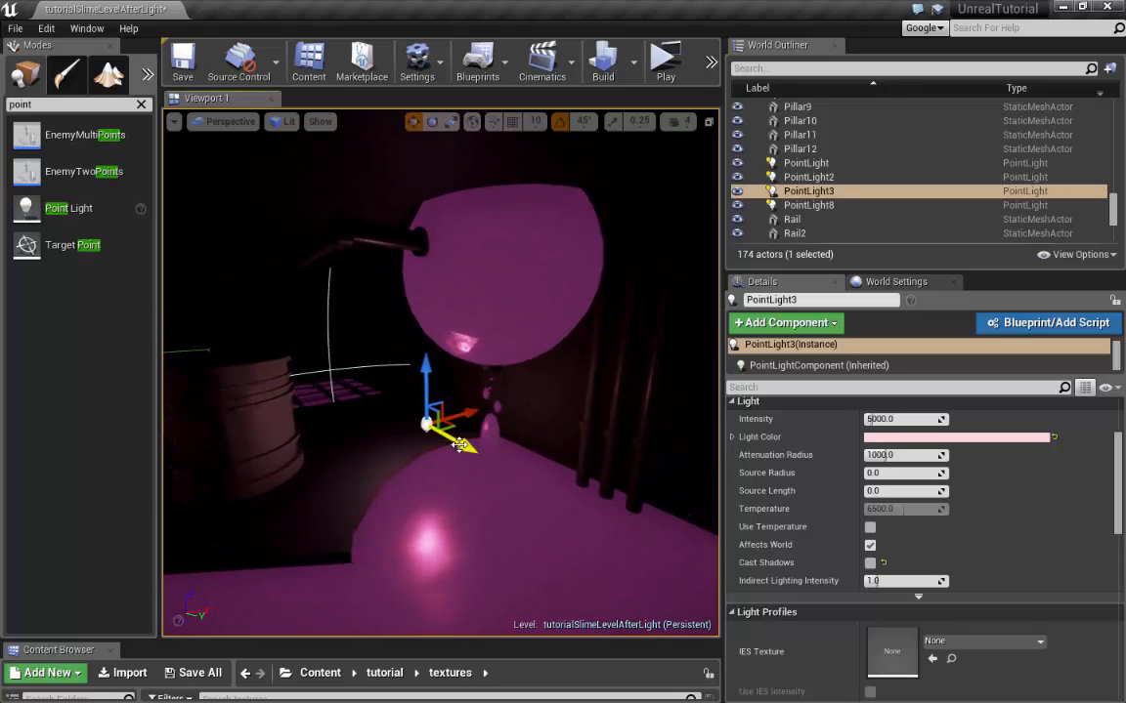
pyautogui.moveTo(459, 445); pyautogui.dragTo(528, 505)
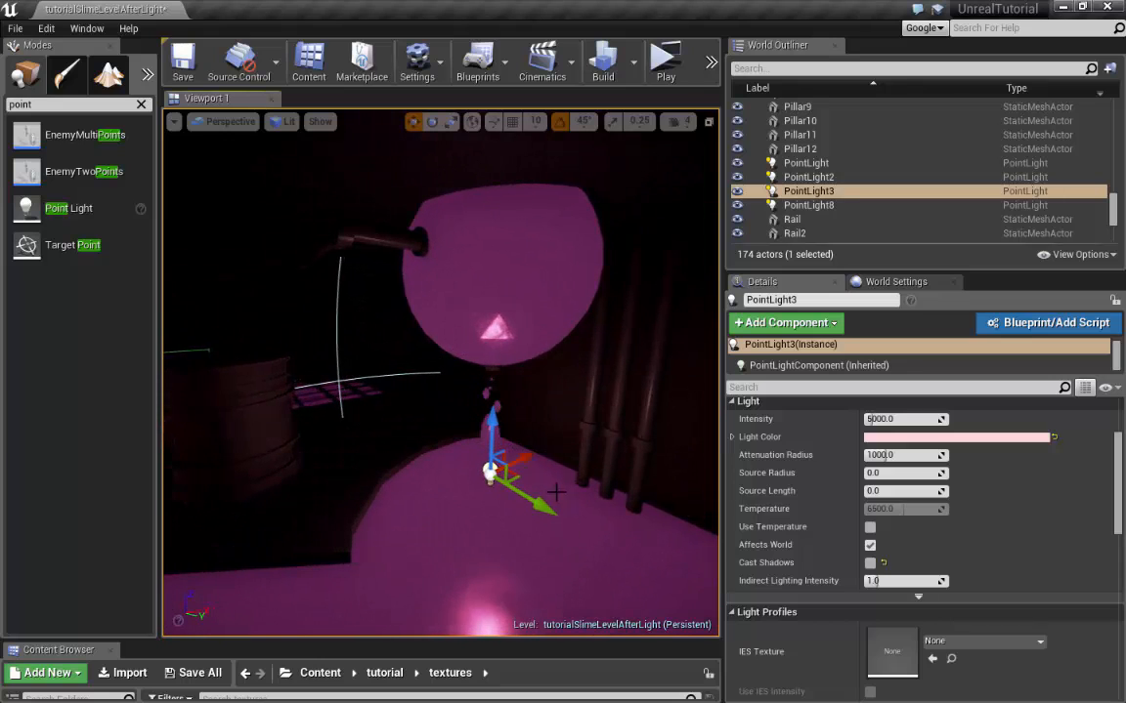
# Duplicate the pool's pink point light and position the copy above the grated slime floor
pyautogui.scroll(-4, 556, 496)
pyautogui.moveTo(555, 500); pyautogui.dragTo(655, 505, button='right')
pyautogui.hotkey('ctrl', 'w')
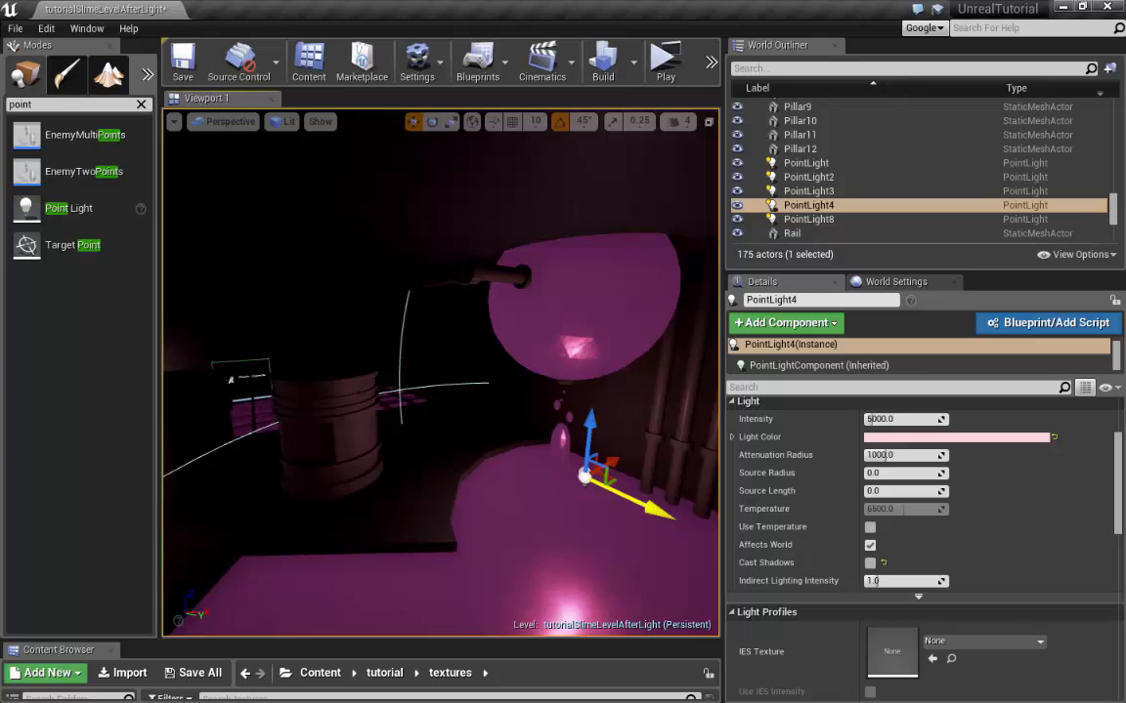
pyautogui.moveTo(655, 505); pyautogui.dragTo(527, 398)
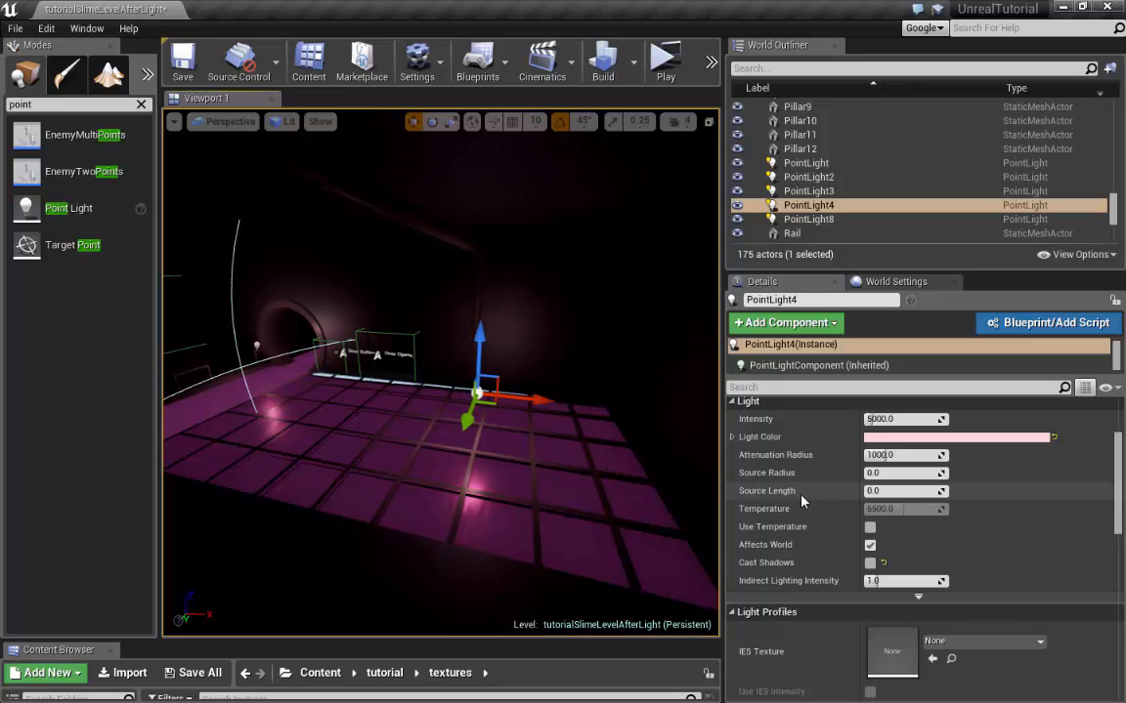
# Widen the viewport and build the level's lighting
pyautogui.moveTo(521, 411); pyautogui.dragTo(550, 407, button='right')
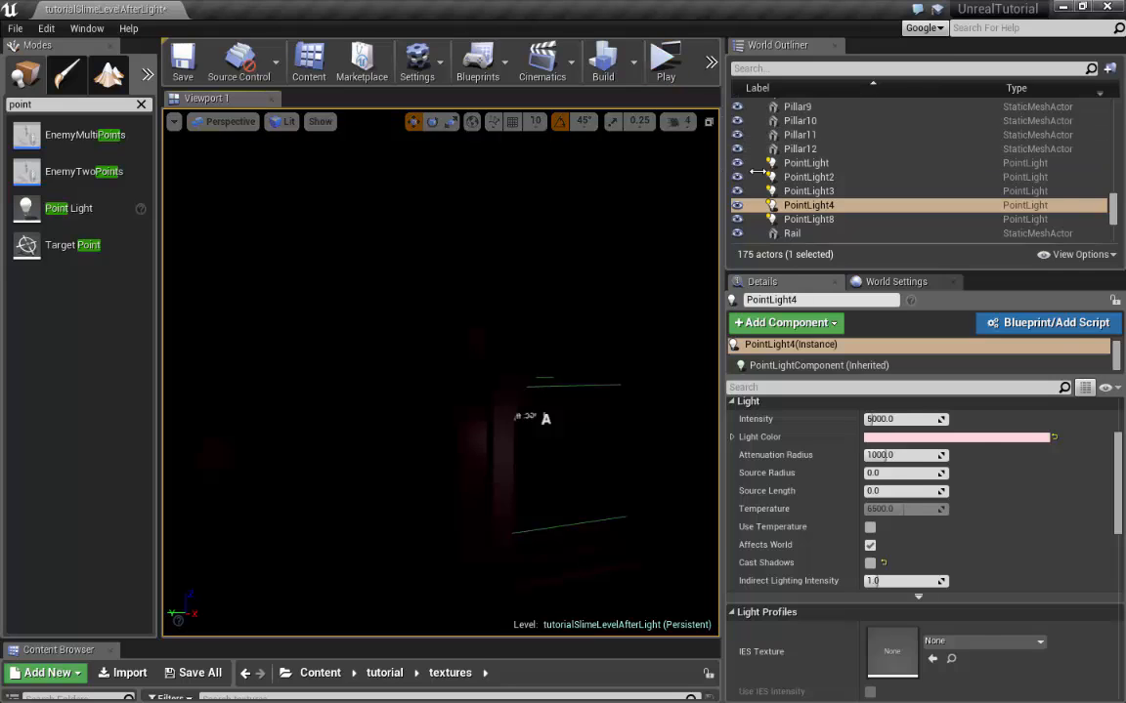
pyautogui.moveTo(757, 172); pyautogui.dragTo(957, 221)
pyautogui.moveTo(674, 312); pyautogui.dragTo(670, 369, button='right')
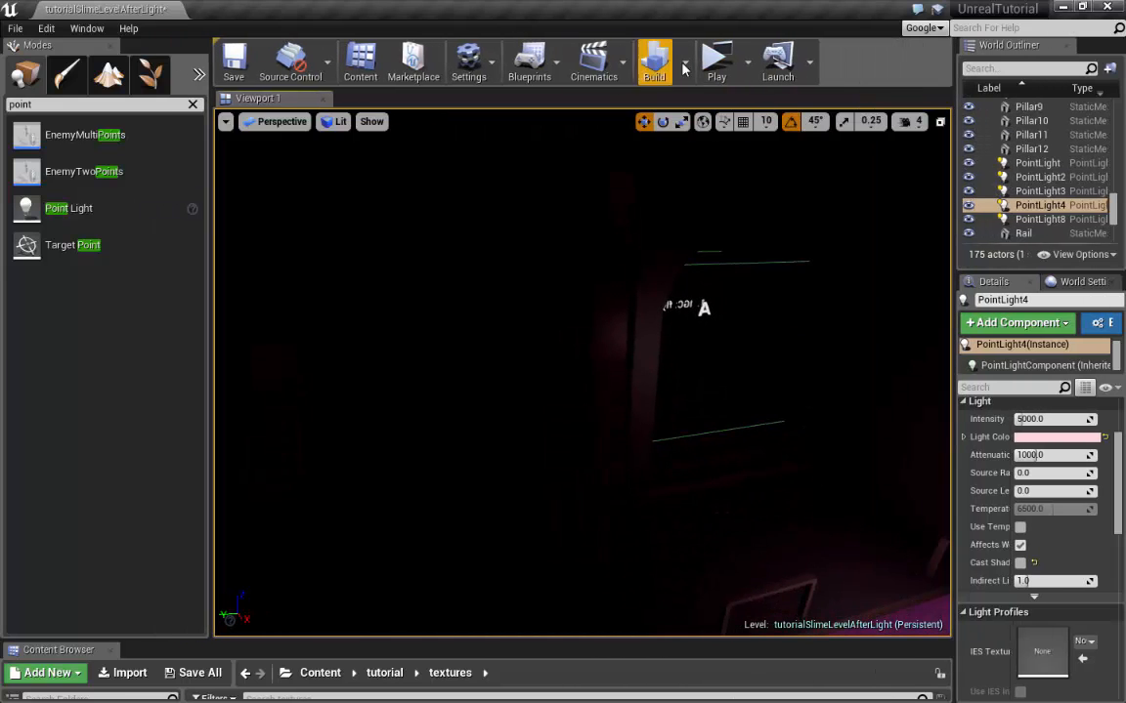
pyautogui.click(686, 64)
pyautogui.click(711, 105)
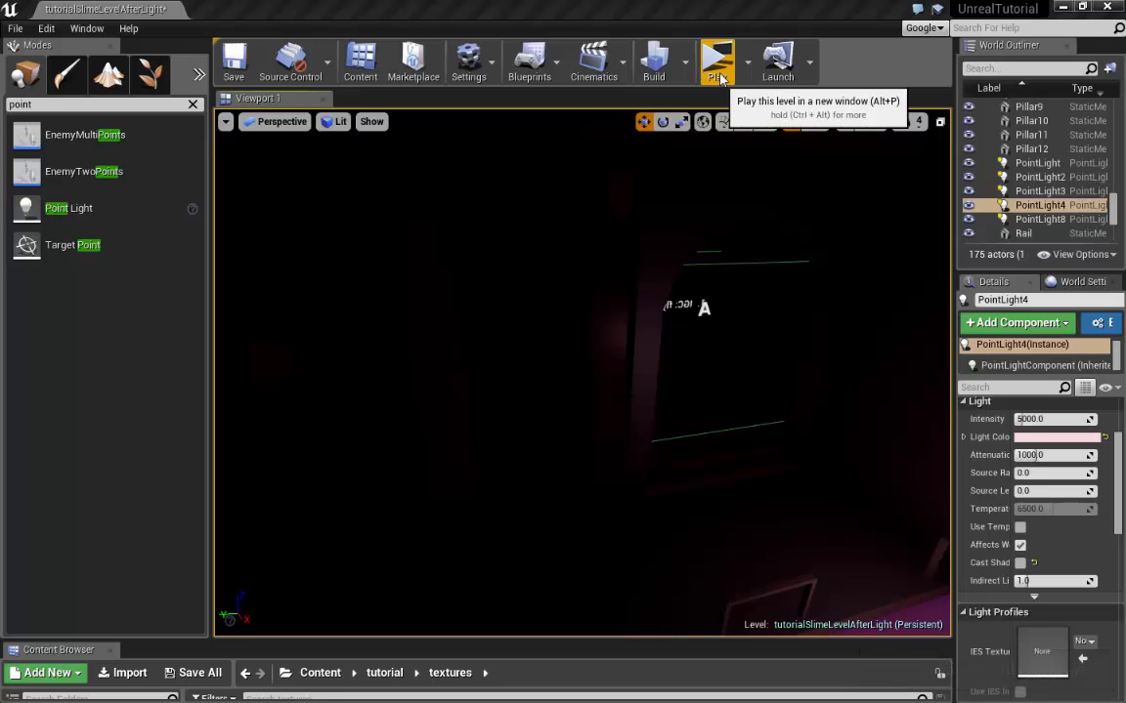
# Play the level in a preview window and run the character around the slime room to examine the lighting
pyautogui.click(718, 76)
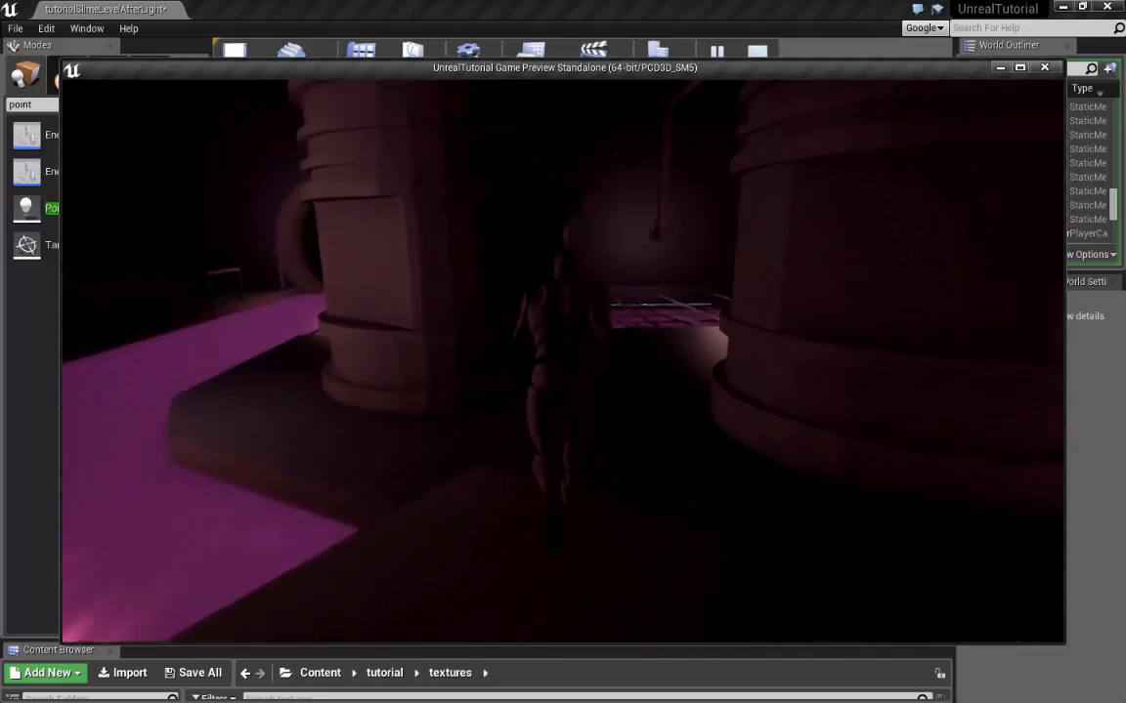
pyautogui.press('w')
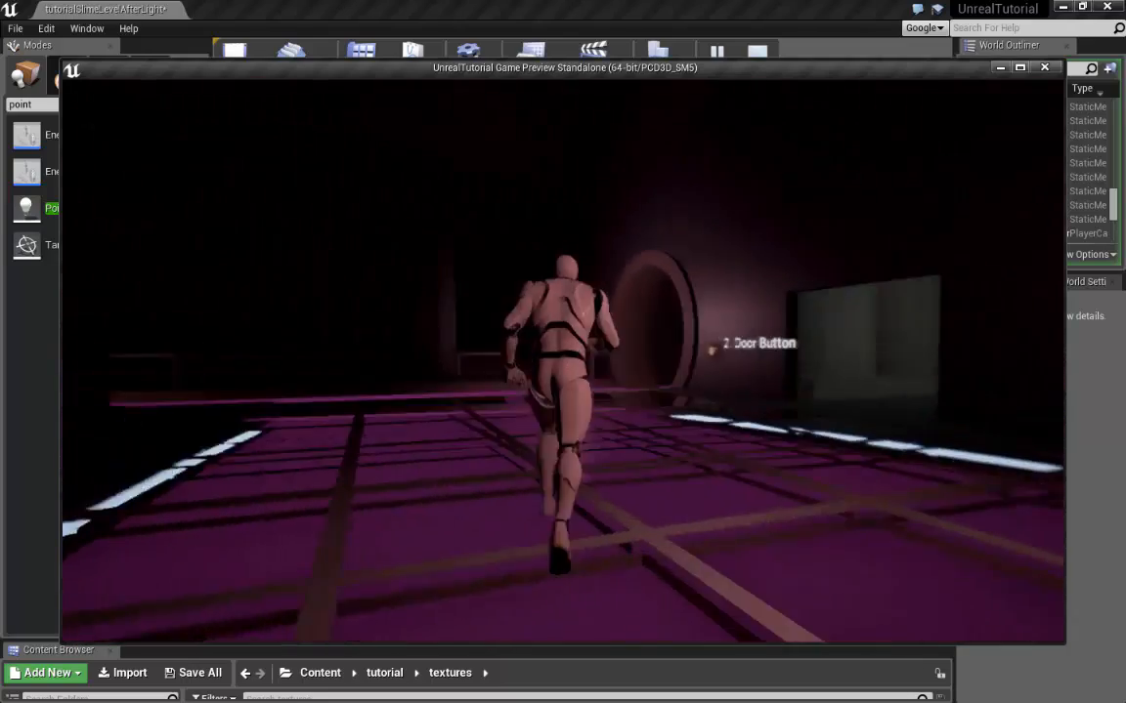
pyautogui.press('d')
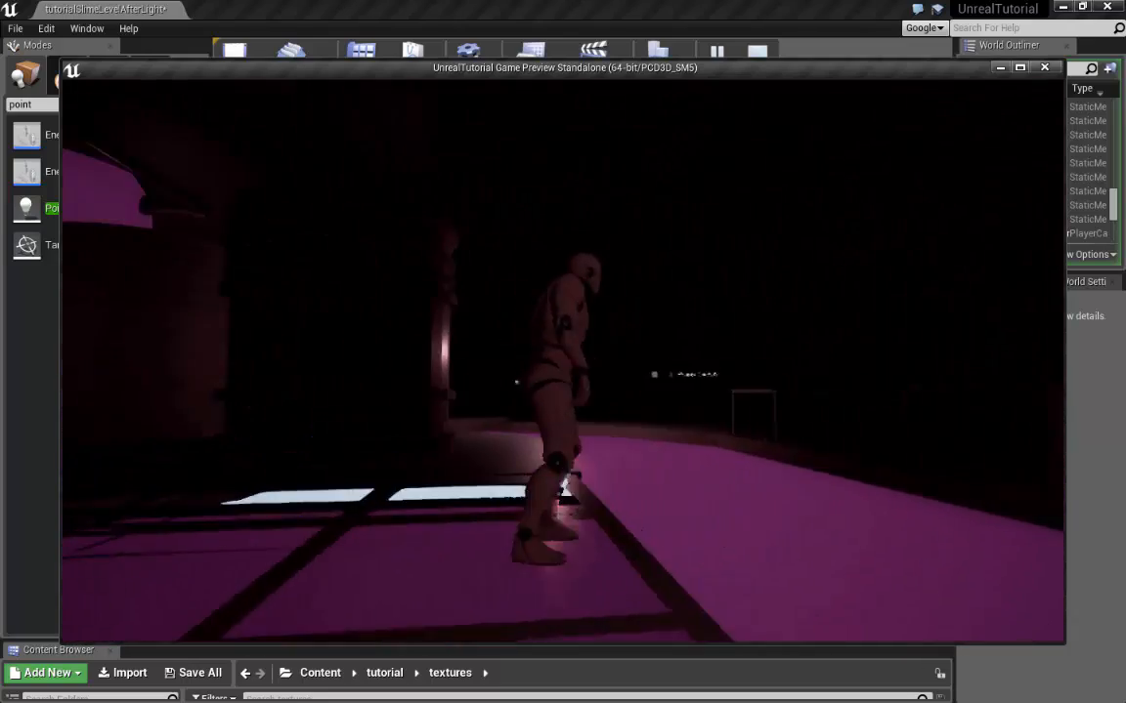
pyautogui.press('d')
pyautogui.press('a')
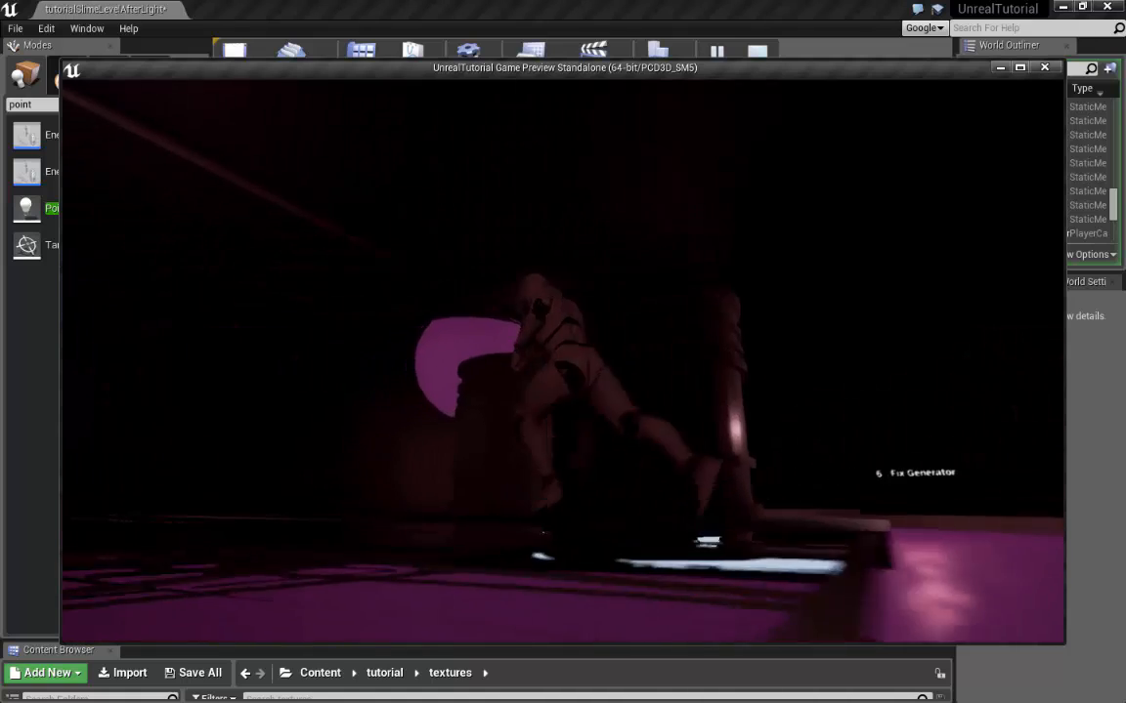
pyautogui.press('s')
pyautogui.press('Escape')
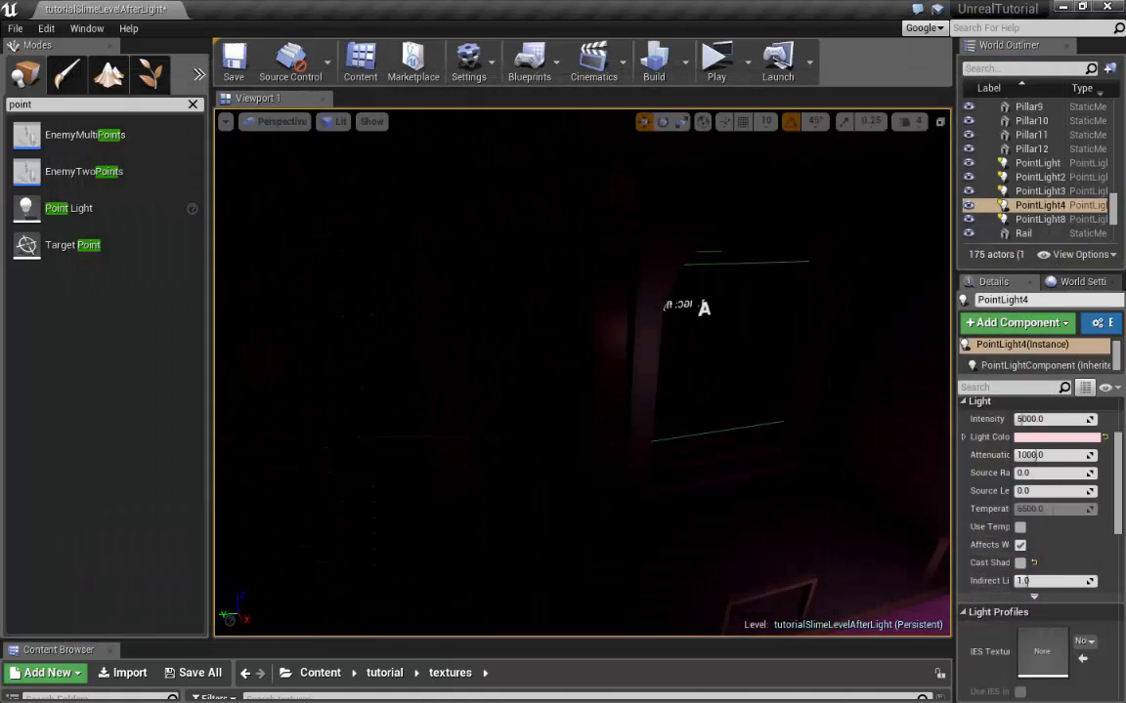
# Widen the settings area and increase the Attenuation Radius of the pink light by the tunnel to about 1321.83
pyautogui.moveTo(700, 308); pyautogui.dragTo(872, 389, button='right')
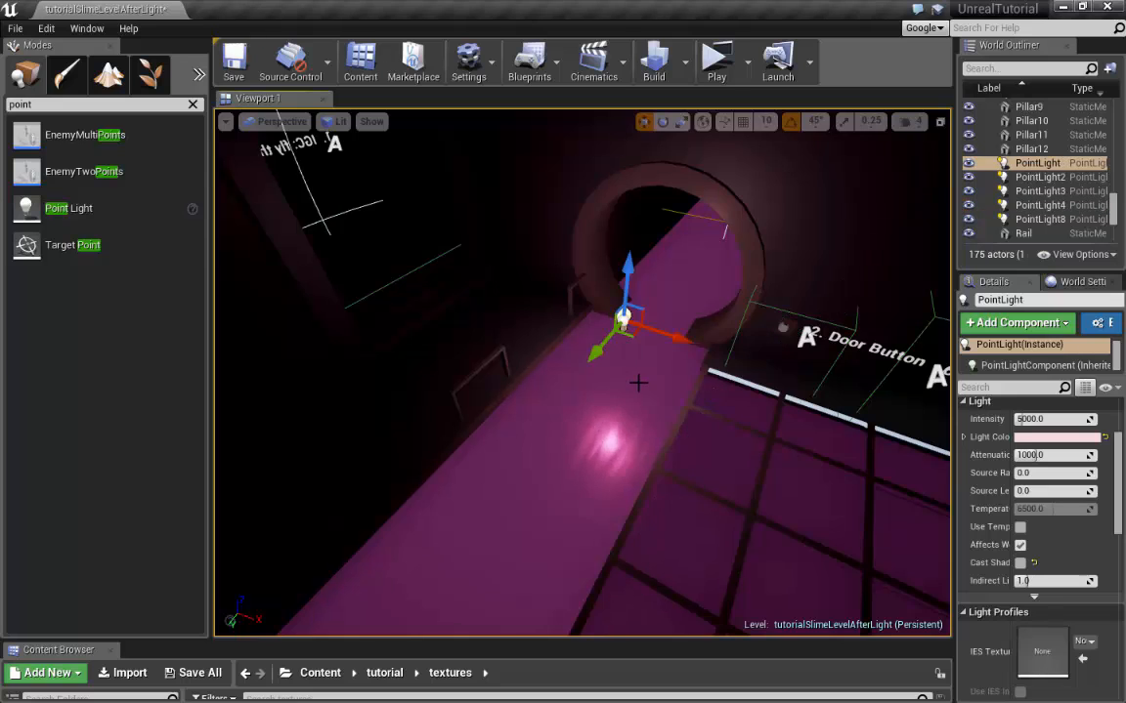
pyautogui.scroll(-5, 638, 383)
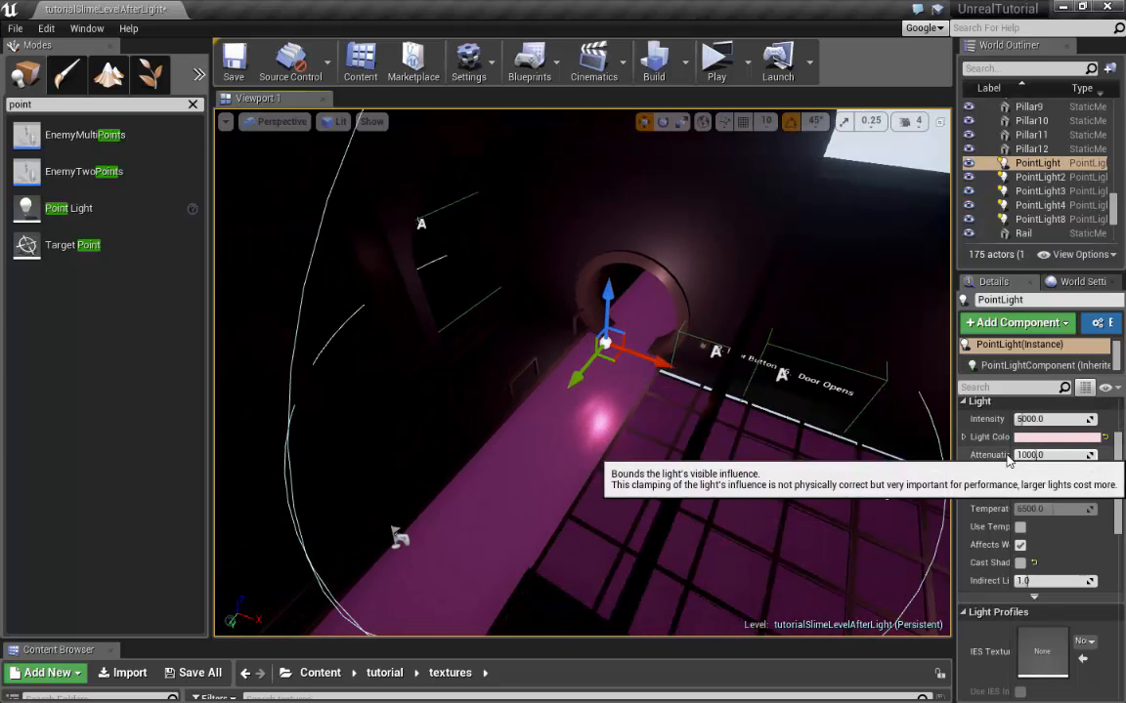
pyautogui.moveTo(923, 446); pyautogui.dragTo(761, 442)
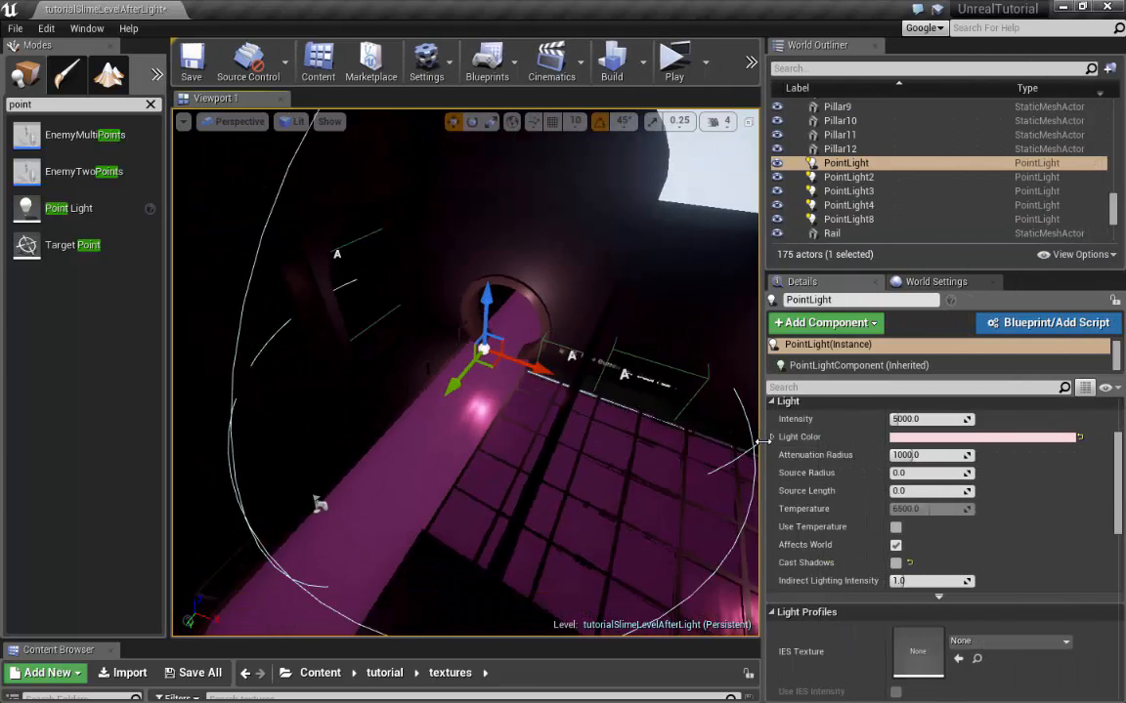
pyautogui.moveTo(936, 456); pyautogui.dragTo(955, 457)
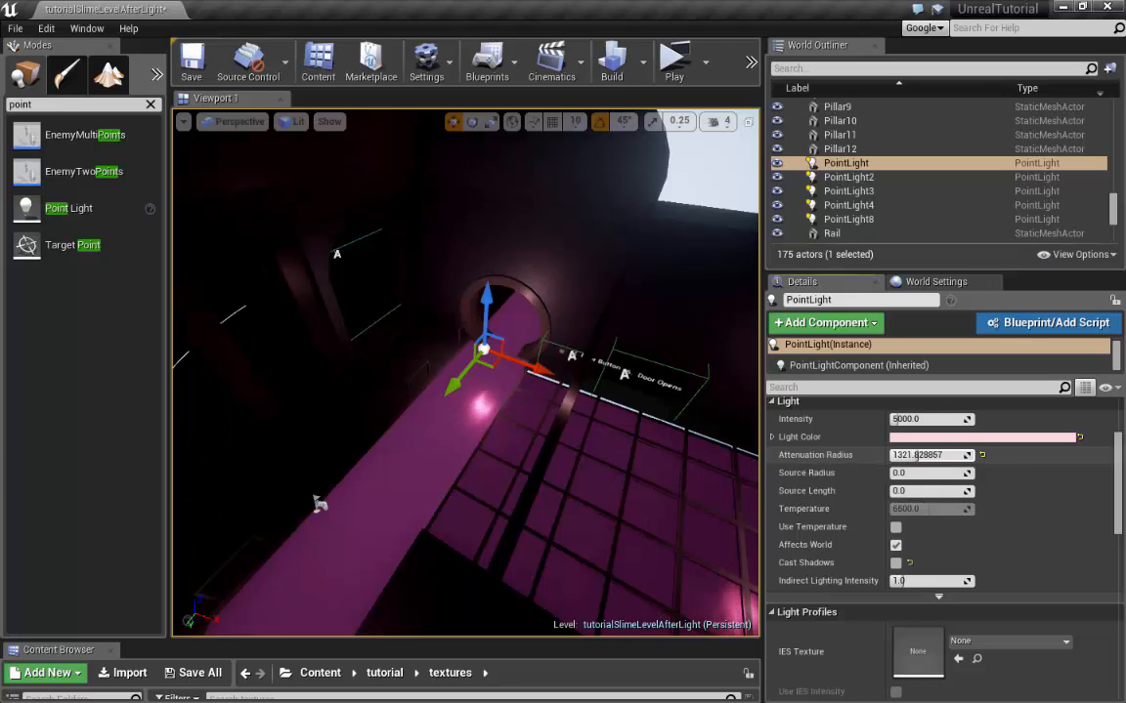
# Increase the Attenuation Radius of PointLight2, further along the slime channel, to about 2385.48
pyautogui.moveTo(555, 388); pyautogui.dragTo(293, 424, button='right')
pyautogui.click(524, 387)
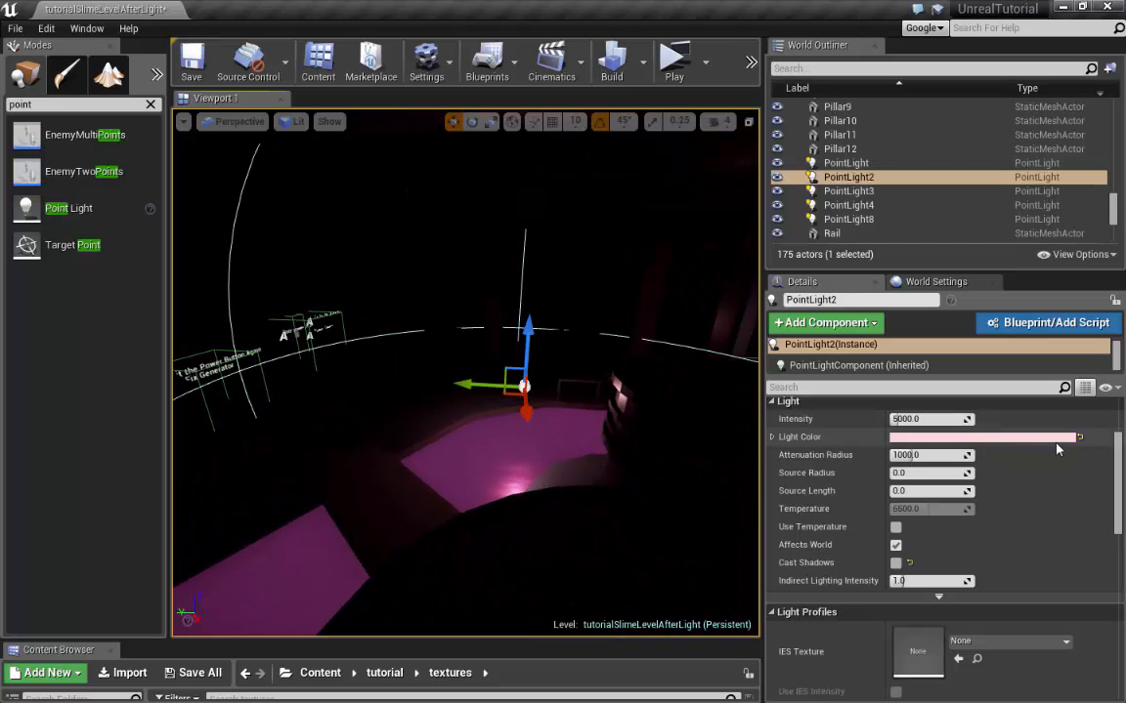
pyautogui.moveTo(929, 455); pyautogui.dragTo(987, 455)
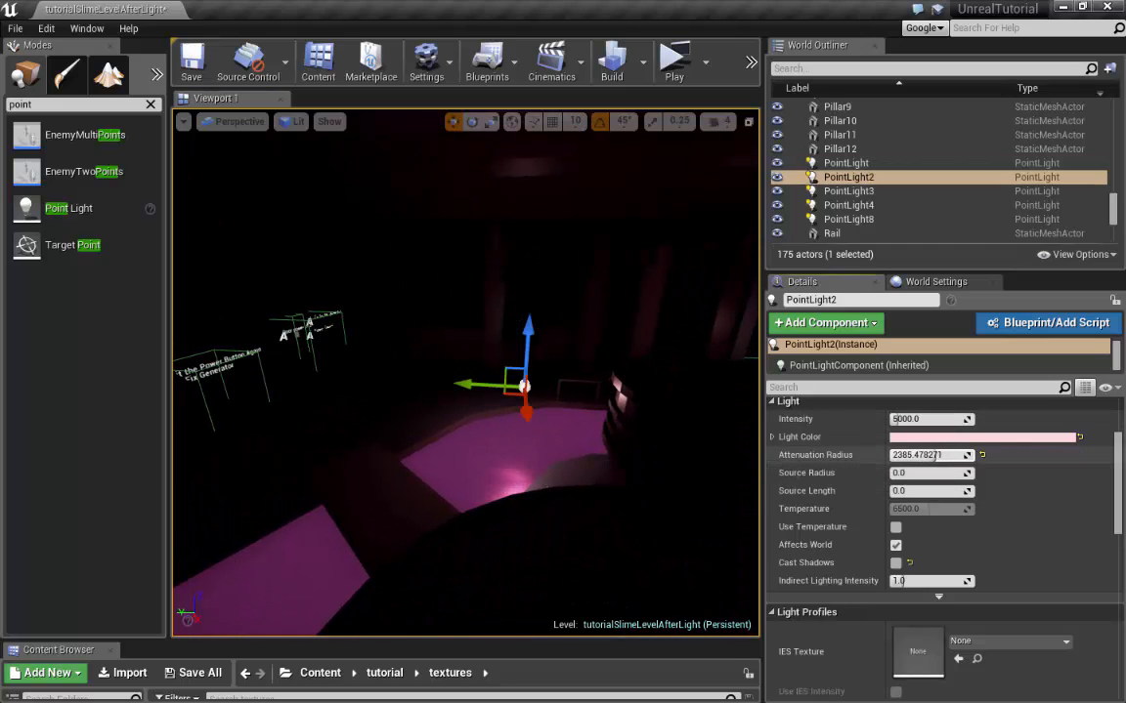
# Increase the Attenuation Radius of PointLight3, above the slime pool, to about 3588.04
pyautogui.moveTo(562, 417); pyautogui.dragTo(328, 430, button='right')
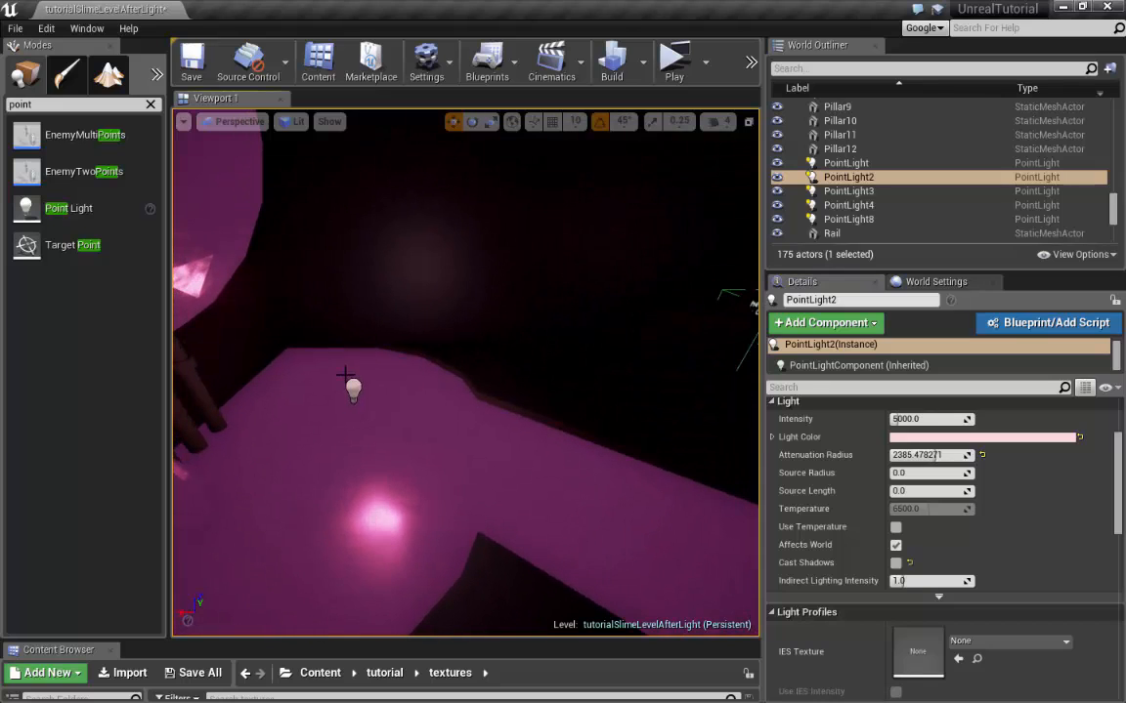
pyautogui.click(353, 389)
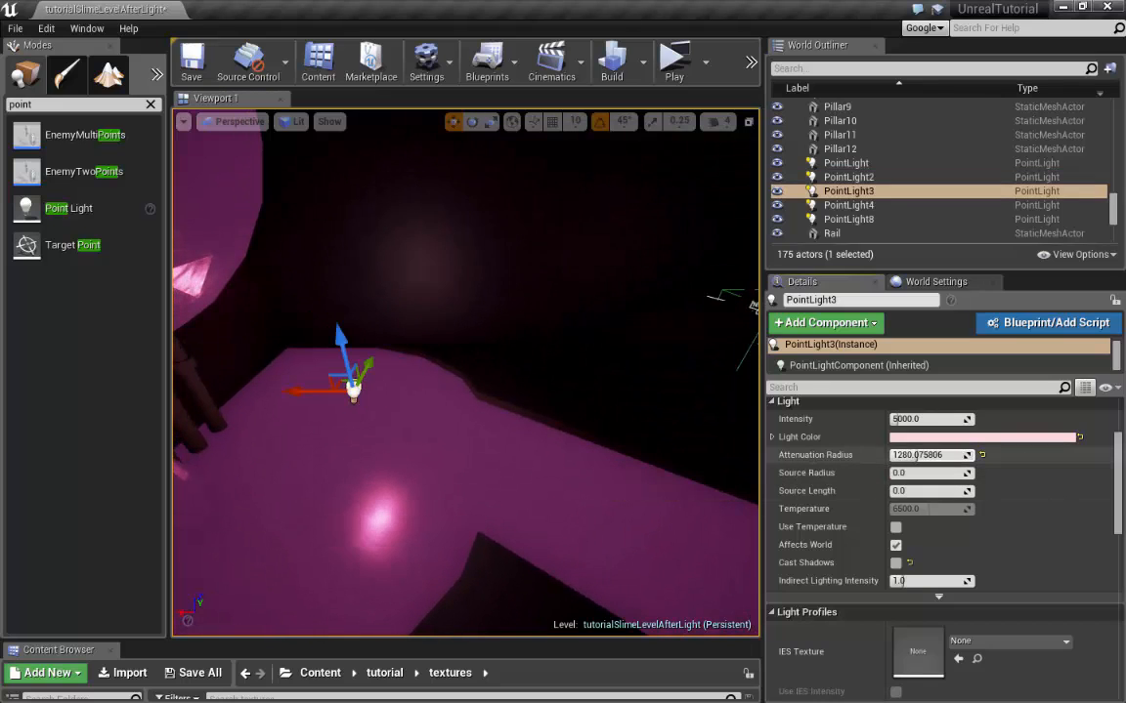
pyautogui.moveTo(465, 373); pyautogui.dragTo(591, 337, button='right')
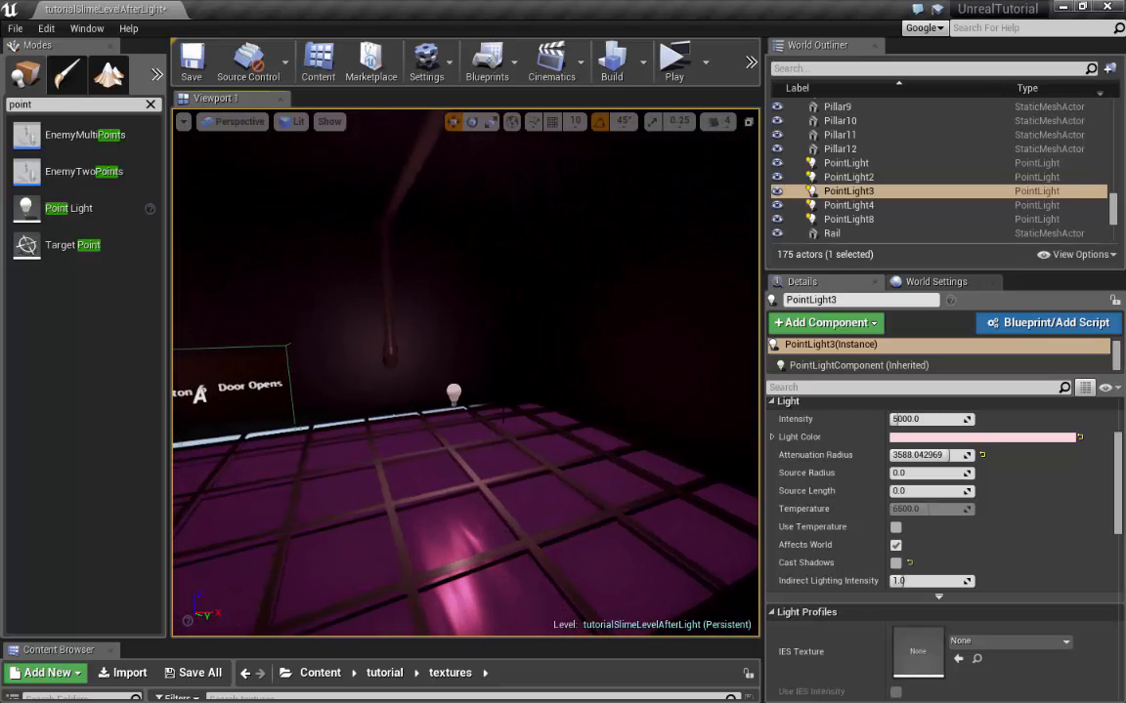
# Slide the pink light over the grated floor along the Y axis and raise its Attenuation Radius to about 2167.29
pyautogui.click(456, 393)
pyautogui.moveTo(448, 442); pyautogui.dragTo(630, 441, button='right')
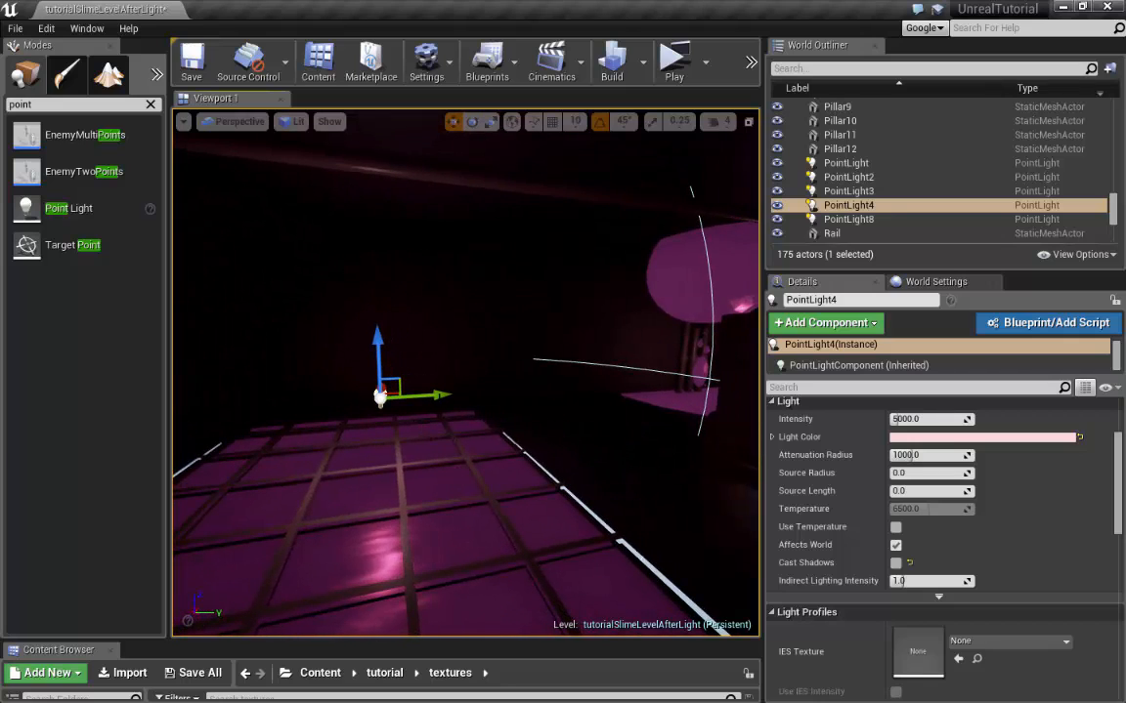
pyautogui.moveTo(442, 395); pyautogui.dragTo(477, 393)
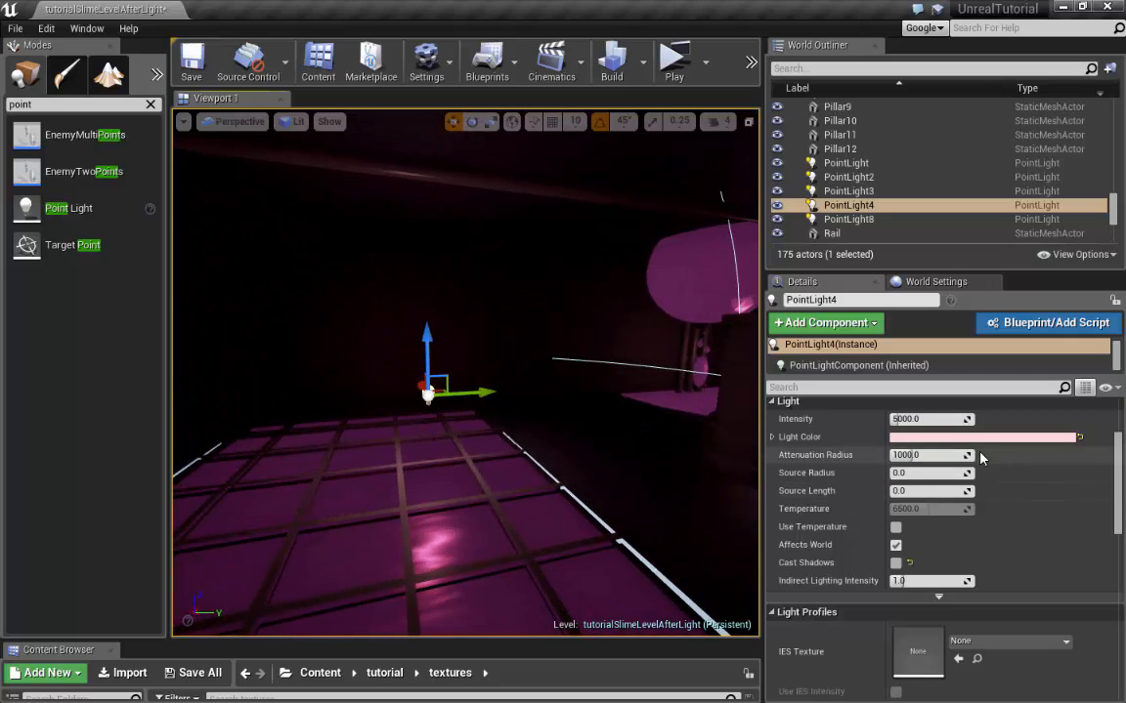
# Duplicate the warm white point light PointLight8 in the grey room and move the copy away from the pipe
pyautogui.moveTo(664, 415); pyautogui.dragTo(322, 391, button='right')
pyautogui.moveTo(547, 391); pyautogui.dragTo(337, 383, button='right')
pyautogui.press('w')
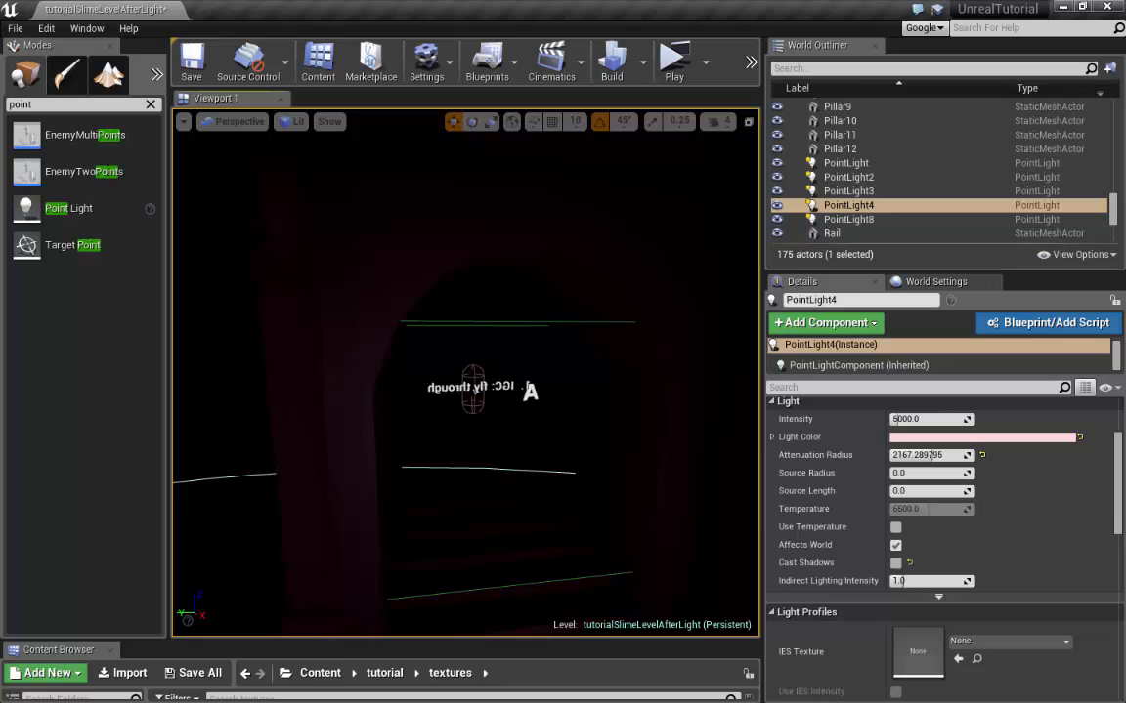
pyautogui.press('w')
pyautogui.moveTo(337, 383); pyautogui.dragTo(429, 379, button='right')
pyautogui.moveTo(462, 340); pyautogui.dragTo(618, 337, button='right')
pyautogui.click(448, 333)
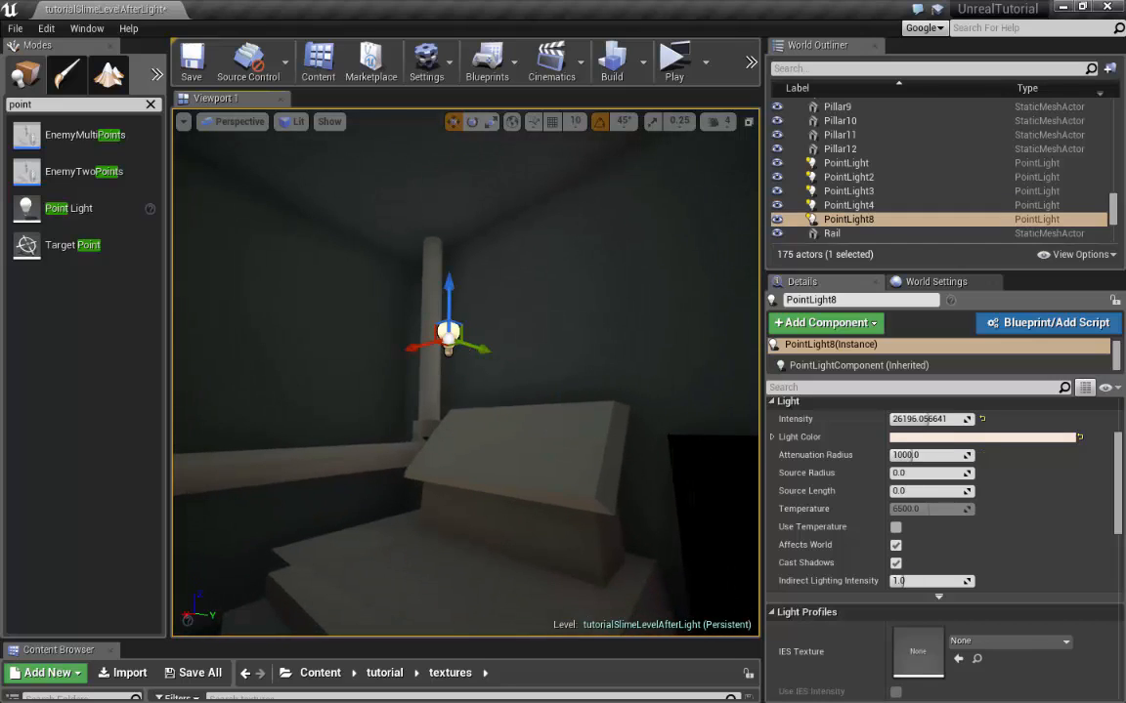
pyautogui.moveTo(447, 335); pyautogui.dragTo(405, 354, button='right')
pyautogui.hotkey('ctrl', 'w')
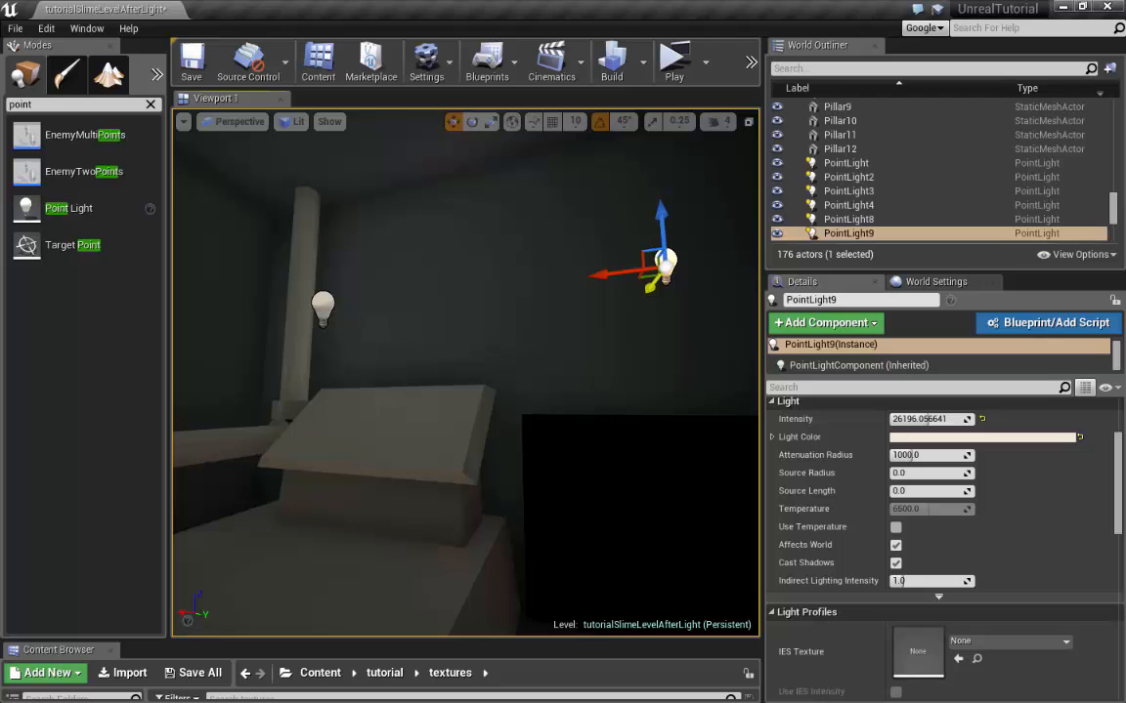
# Move the duplicated warm light out of the grey room and across the level to the "IGC: fly through" archway
pyautogui.press('w')
pyautogui.moveTo(599, 381); pyautogui.dragTo(859, 401, button='right')
pyautogui.press('s')
pyautogui.moveTo(465, 371)
pyautogui.mouseDown(button='right')
pyautogui.moveTo(435, 283)
pyautogui.moveTo(410, 354)
pyautogui.moveTo(436, 347)
pyautogui.moveTo(342, 342)
pyautogui.moveTo(487, 371)
pyautogui.mouseUp(button='right')
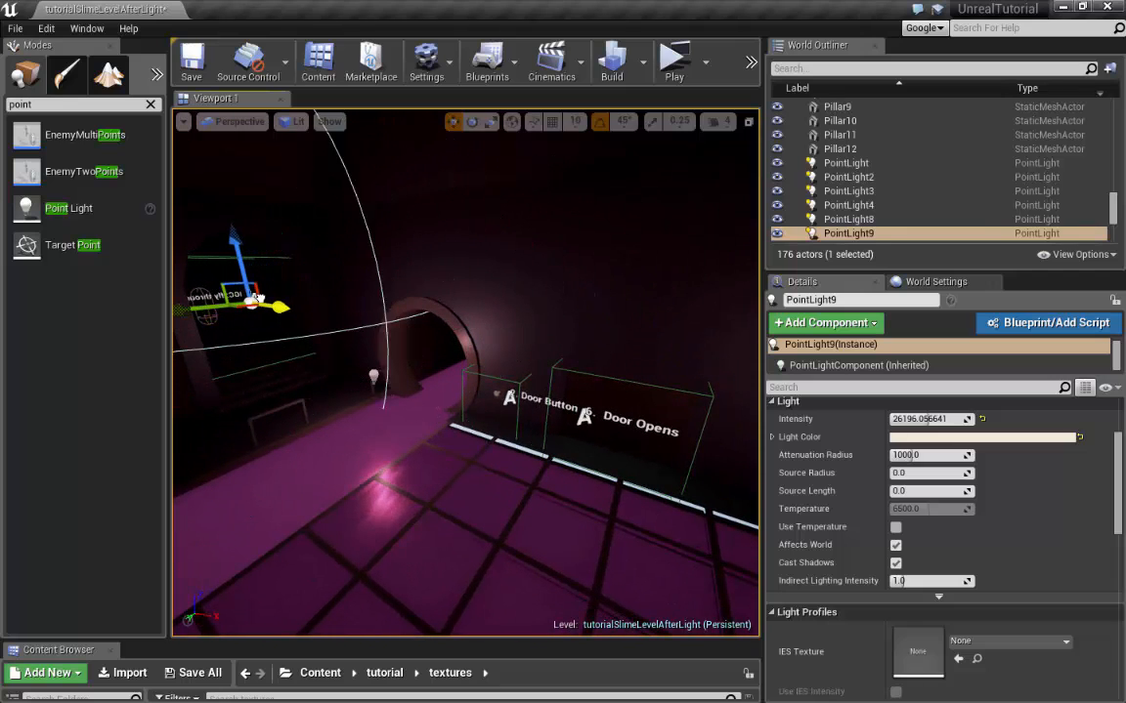
pyautogui.press('w')
pyautogui.moveTo(465, 371); pyautogui.dragTo(289, 317, button='right')
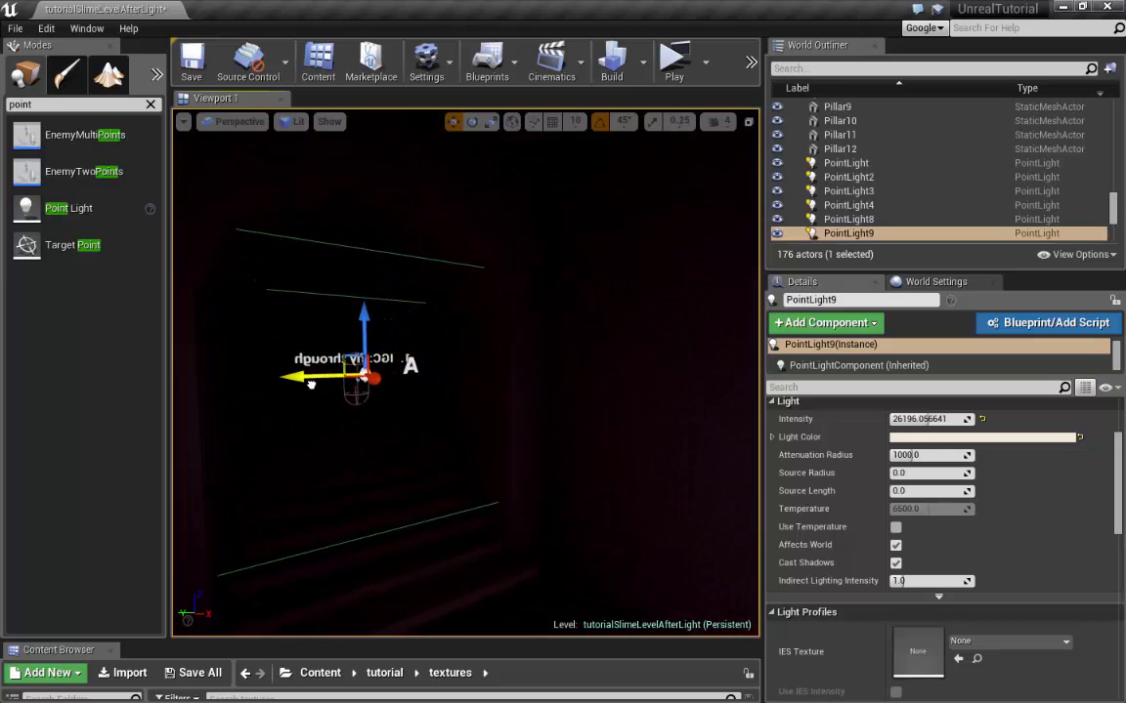
pyautogui.moveTo(315, 308); pyautogui.dragTo(316, 289)
# Fine-tune the duplicated warm light's position in the stair archway beside the "IGC: fly through" marker
pyautogui.moveTo(315, 289); pyautogui.dragTo(383, 309, button='right')
pyautogui.press('w')
pyautogui.press('a')
pyautogui.press('d')
pyautogui.press('s')
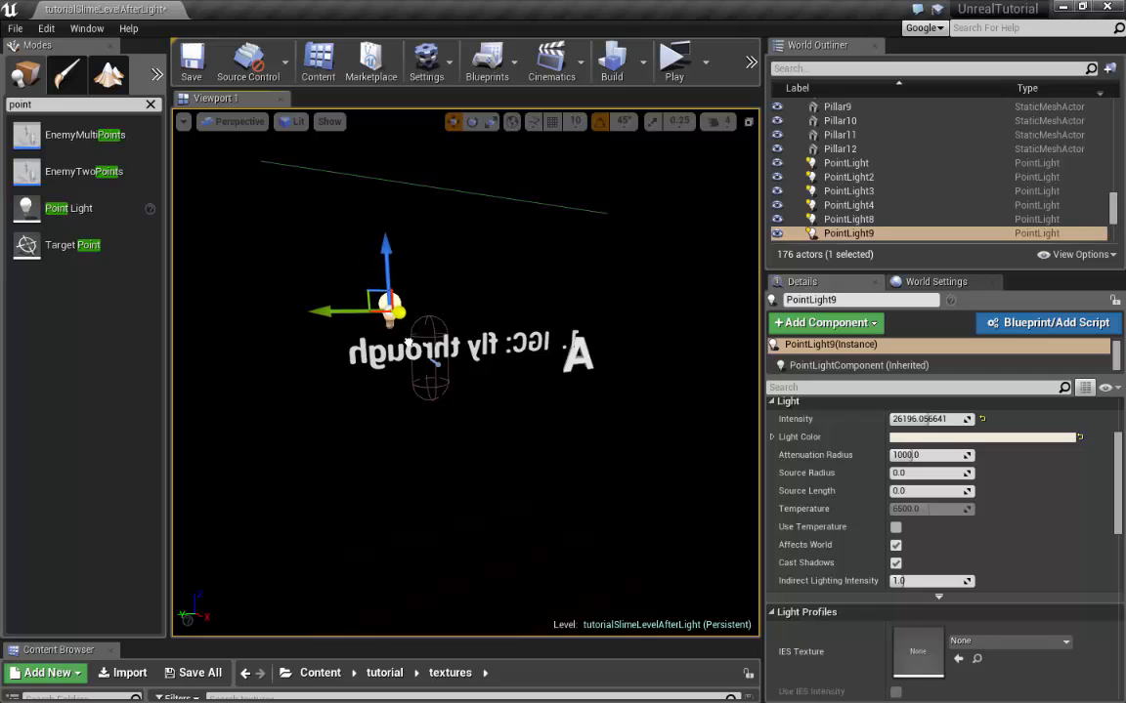
pyautogui.press('a')
pyautogui.moveTo(483, 406); pyautogui.dragTo(562, 384, button='right')
pyautogui.press('s')
pyautogui.press('a')
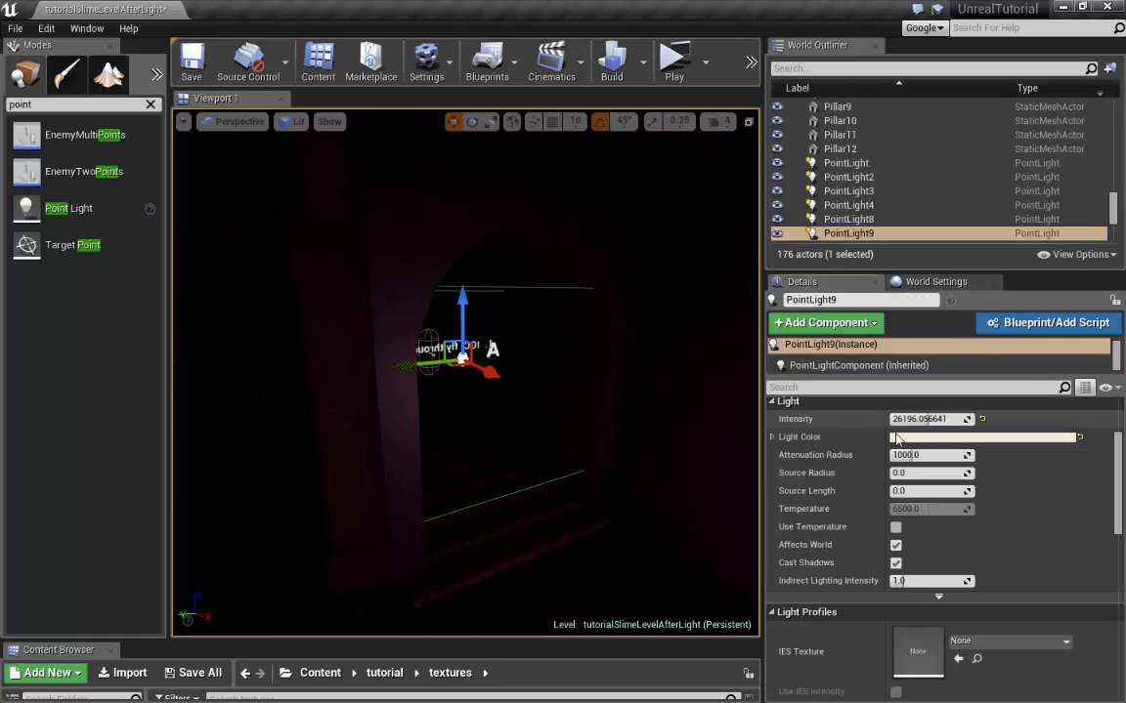
# Set the duplicated archway light's Attenuation Radius to about 632.21 and its Intensity to about 35747.06
pyautogui.click(986, 439)
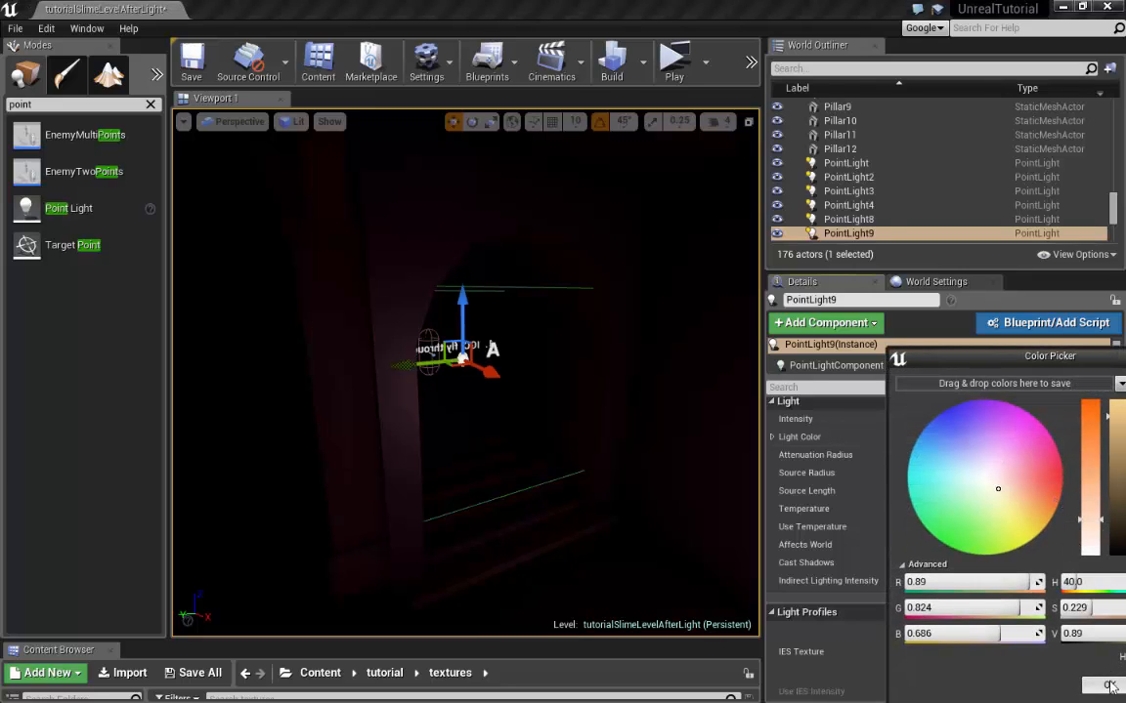
pyautogui.click(1110, 687)
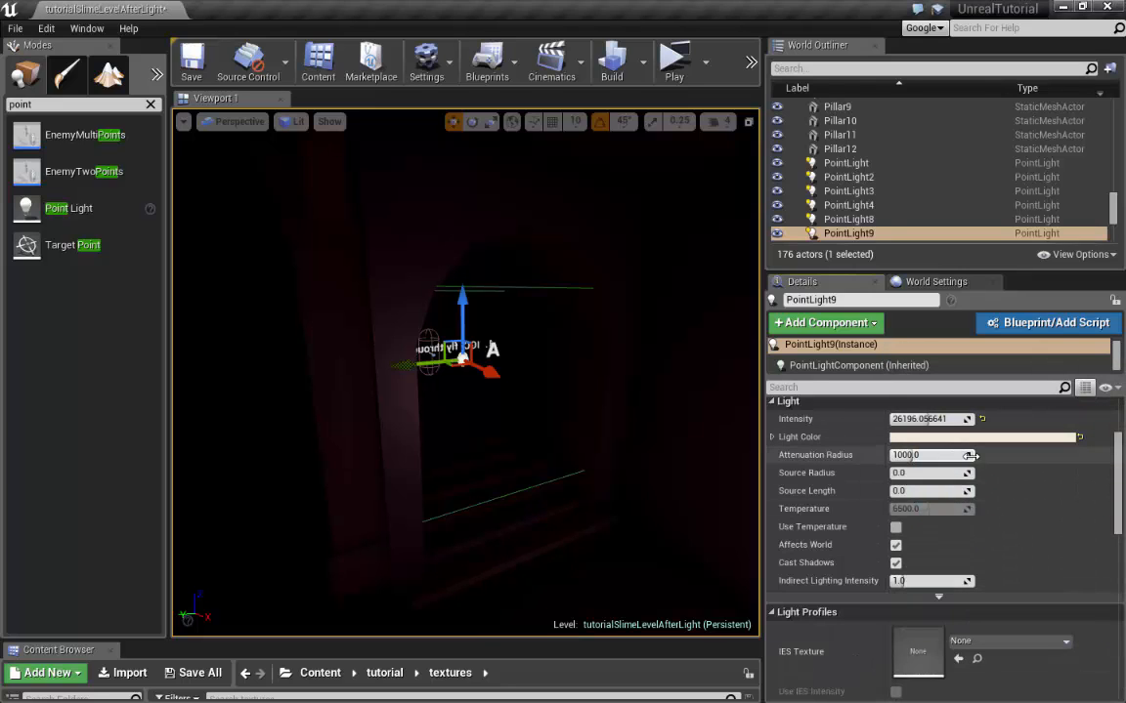
pyautogui.moveTo(901, 455); pyautogui.dragTo(900, 455)
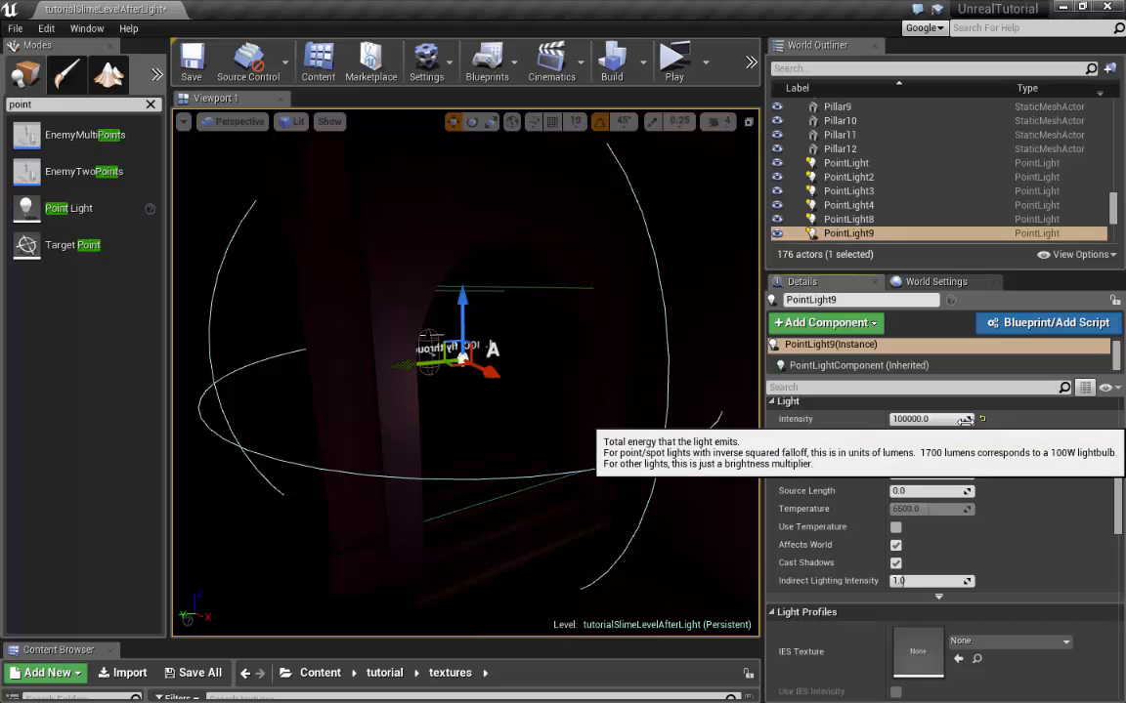
pyautogui.moveTo(967, 419); pyautogui.dragTo(967, 419)
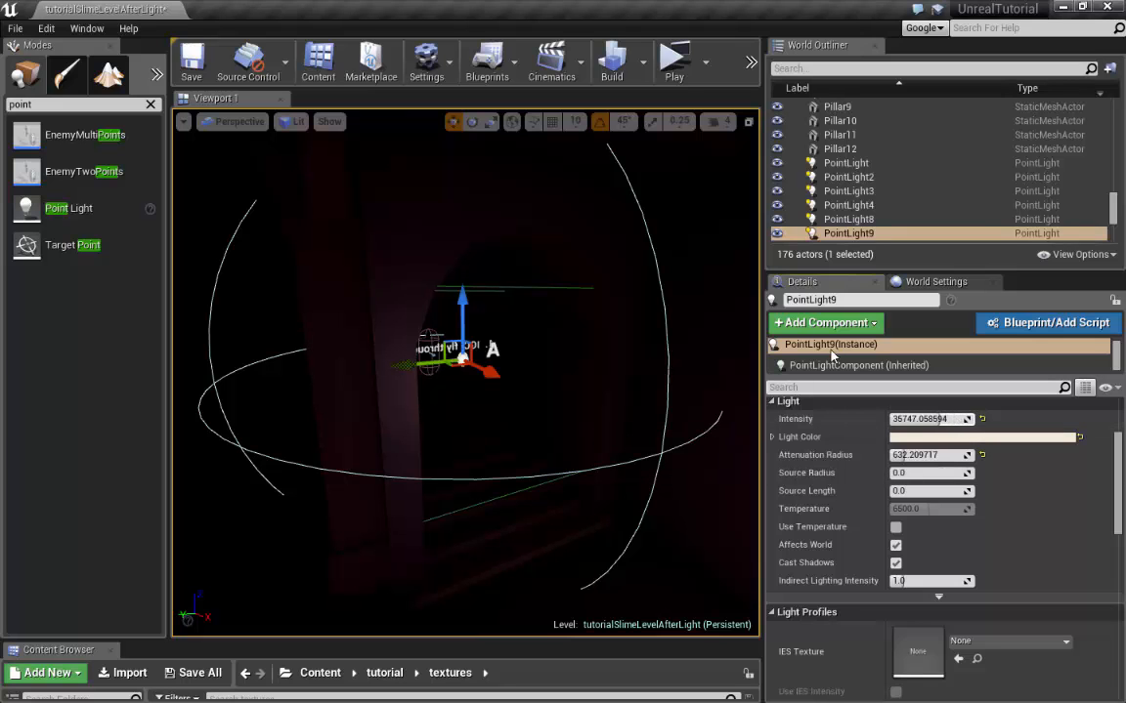
pyautogui.moveTo(518, 263); pyautogui.dragTo(518, 263, button='right')
pyautogui.moveTo(518, 263); pyautogui.dragTo(519, 243)
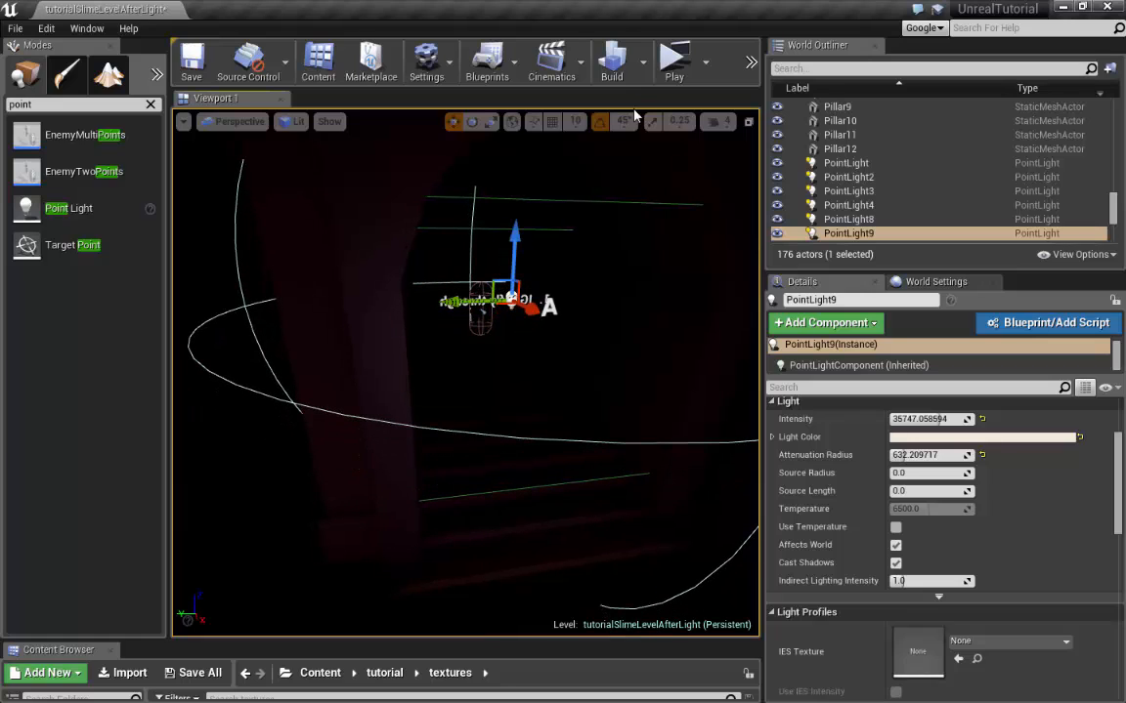
# Build the level's lighting and check how the warm light falls on the stair archway
pyautogui.click(646, 65)
pyautogui.click(664, 107)
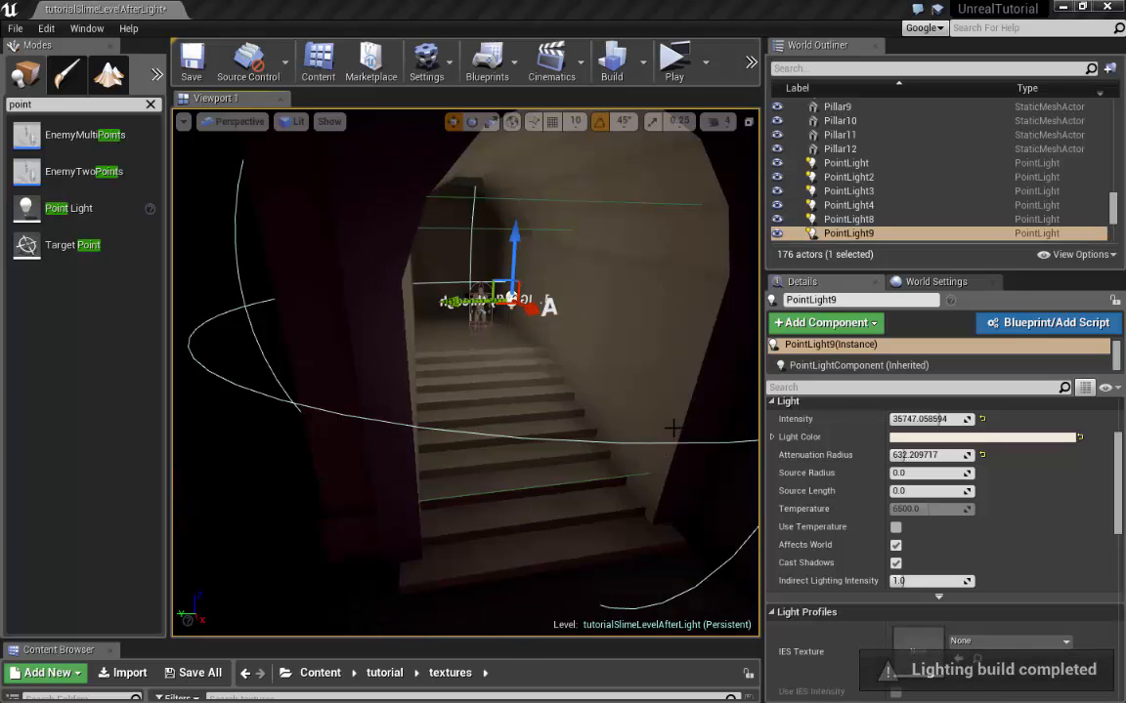
pyautogui.moveTo(639, 341); pyautogui.dragTo(723, 342, button='right')
pyautogui.press('f')
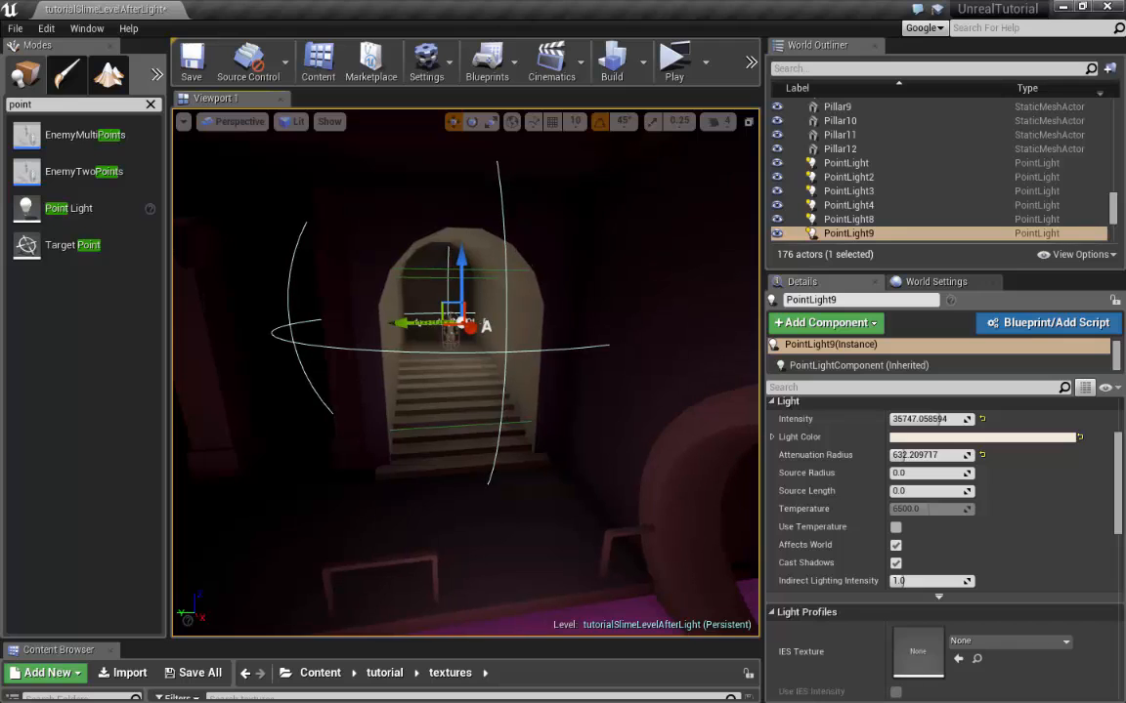
pyautogui.scroll(5, 435, 308)
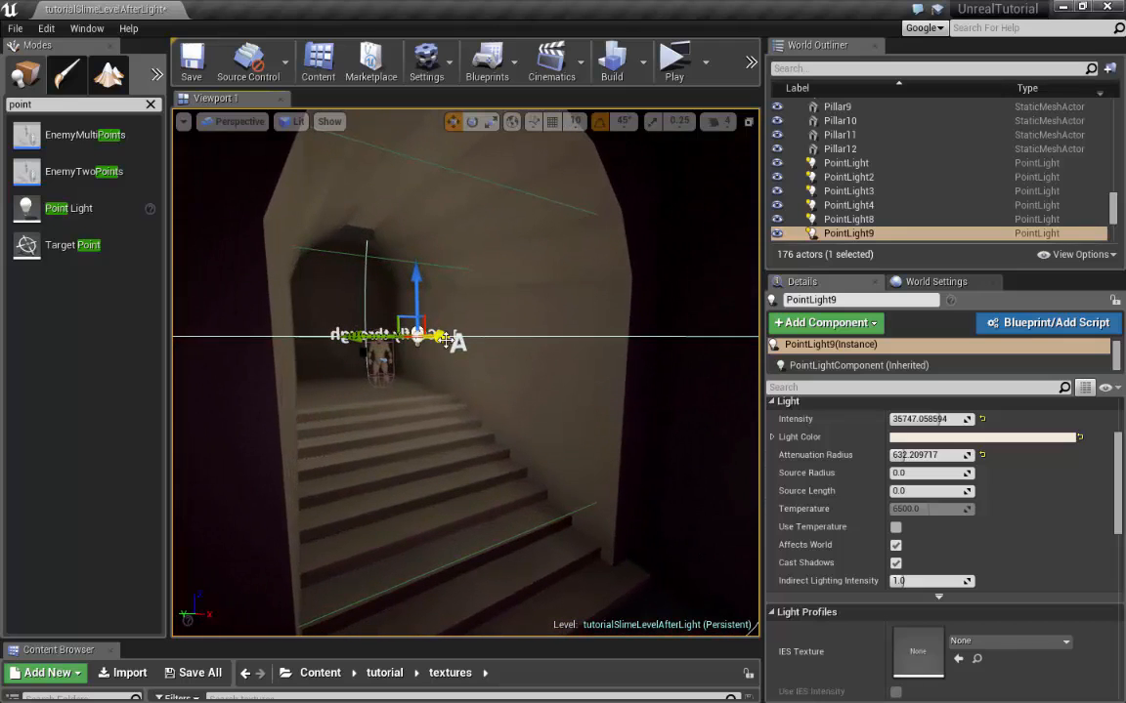
# Nudge the archway light along the X axis and reduce its Attenuation Radius to about 528.29
pyautogui.moveTo(445, 337); pyautogui.dragTo(469, 283)
pyautogui.scroll(-4, 488, 347)
pyautogui.scroll(3, 488, 347)
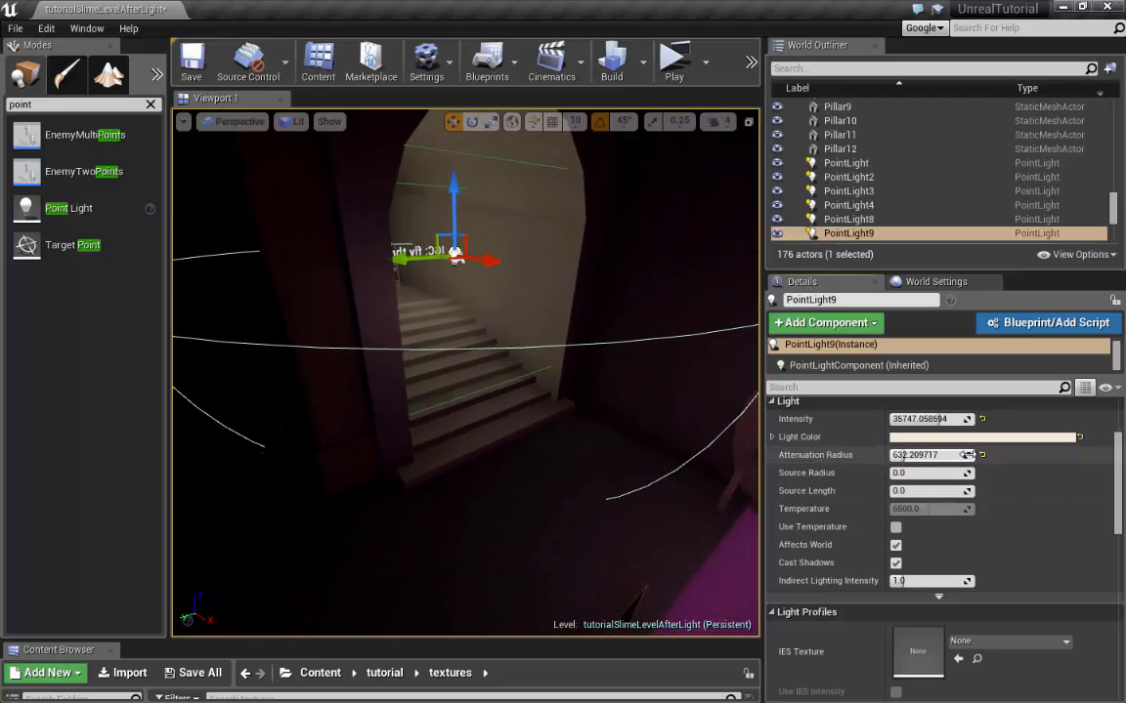
pyautogui.moveTo(967, 455); pyautogui.dragTo(938, 455)
pyautogui.keyDown('alt'); pyautogui.moveTo(469, 371); pyautogui.dragTo(508, 356); pyautogui.keyUp('alt')
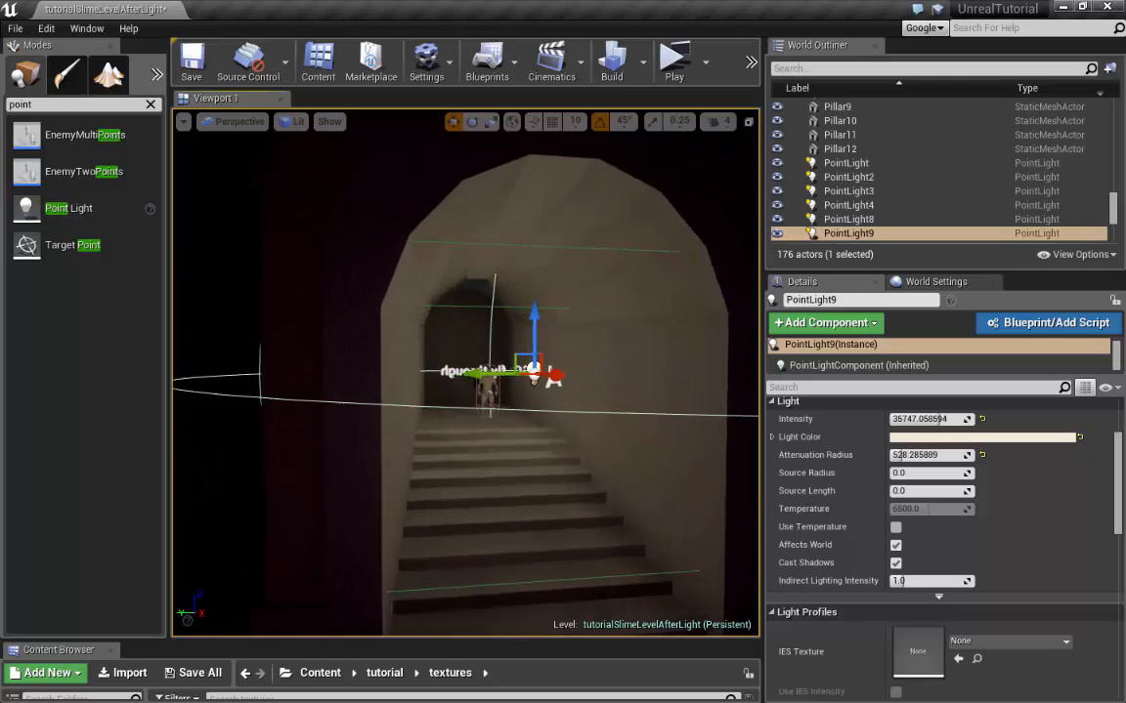
# Show the viewport in Wireframe mode and select the wall lamp brush Box Brush32 between the pillars
pyautogui.moveTo(508, 356); pyautogui.dragTo(519, 324, button='right')
pyautogui.click(498, 235)
pyautogui.moveTo(498, 235); pyautogui.dragTo(465, 372, button='right')
pyautogui.click(467, 389)
pyautogui.scroll(-5, 467, 389)
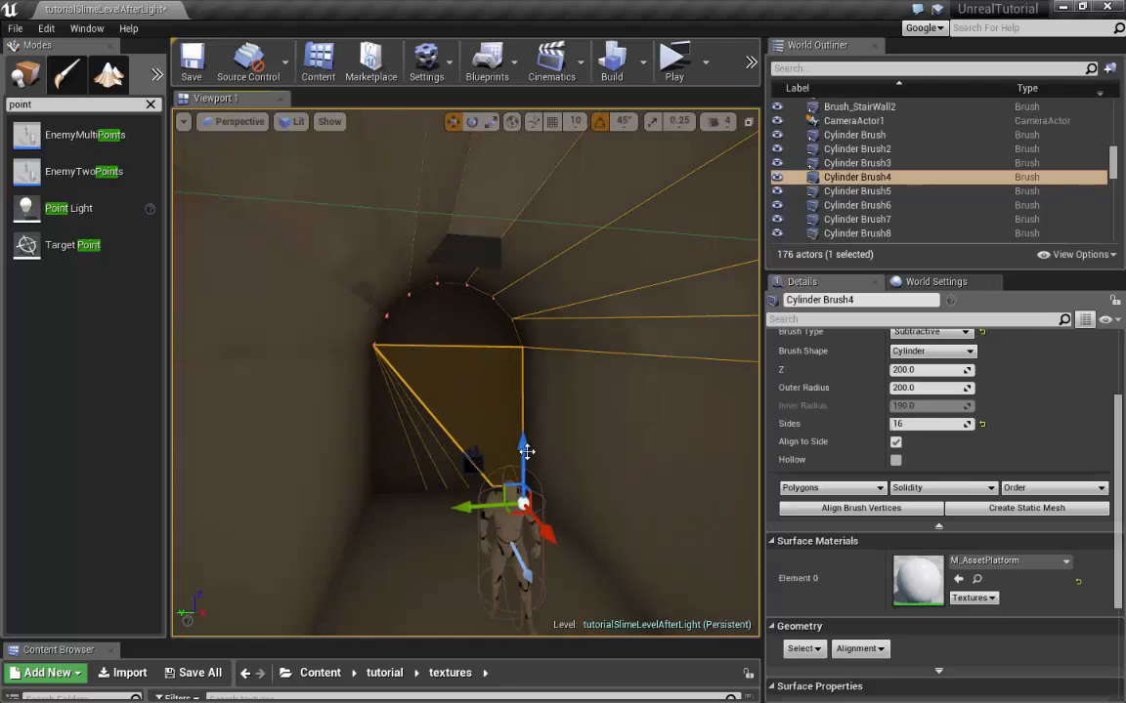
pyautogui.moveTo(439, 171)
pyautogui.mouseDown(button='right')
pyautogui.moveTo(464, 178)
pyautogui.moveTo(239, 188)
pyautogui.moveTo(411, 180)
pyautogui.moveTo(371, 181)
pyautogui.mouseUp(button='right')
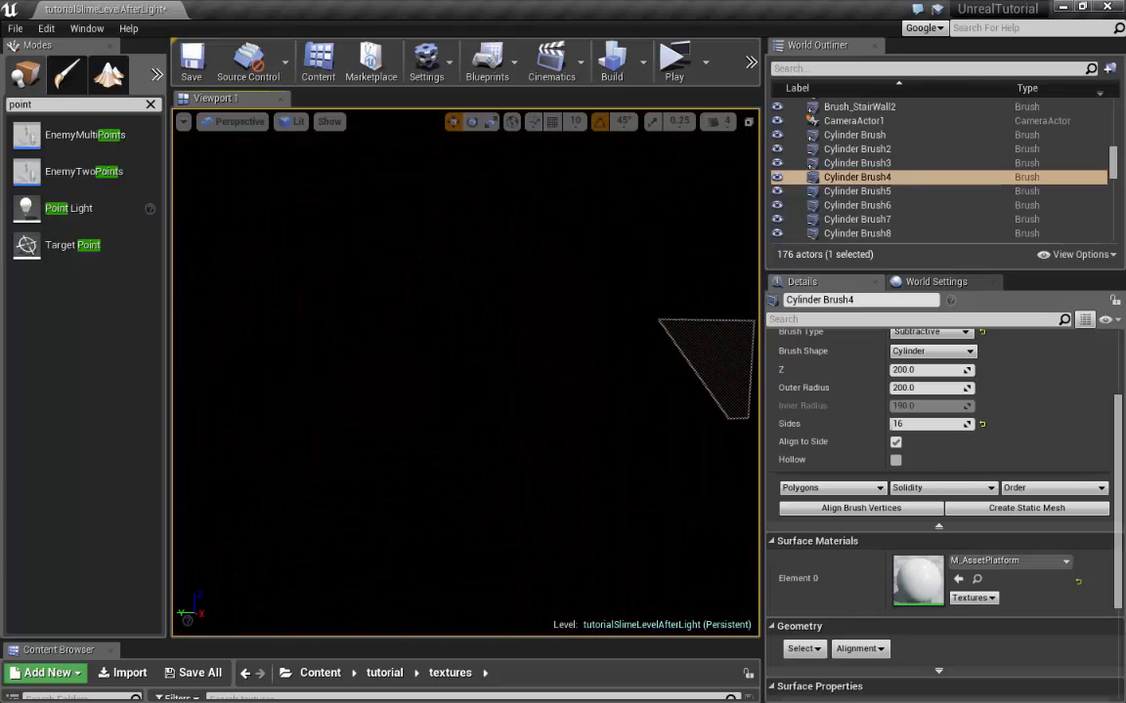
pyautogui.click(292, 121)
pyautogui.click(298, 184)
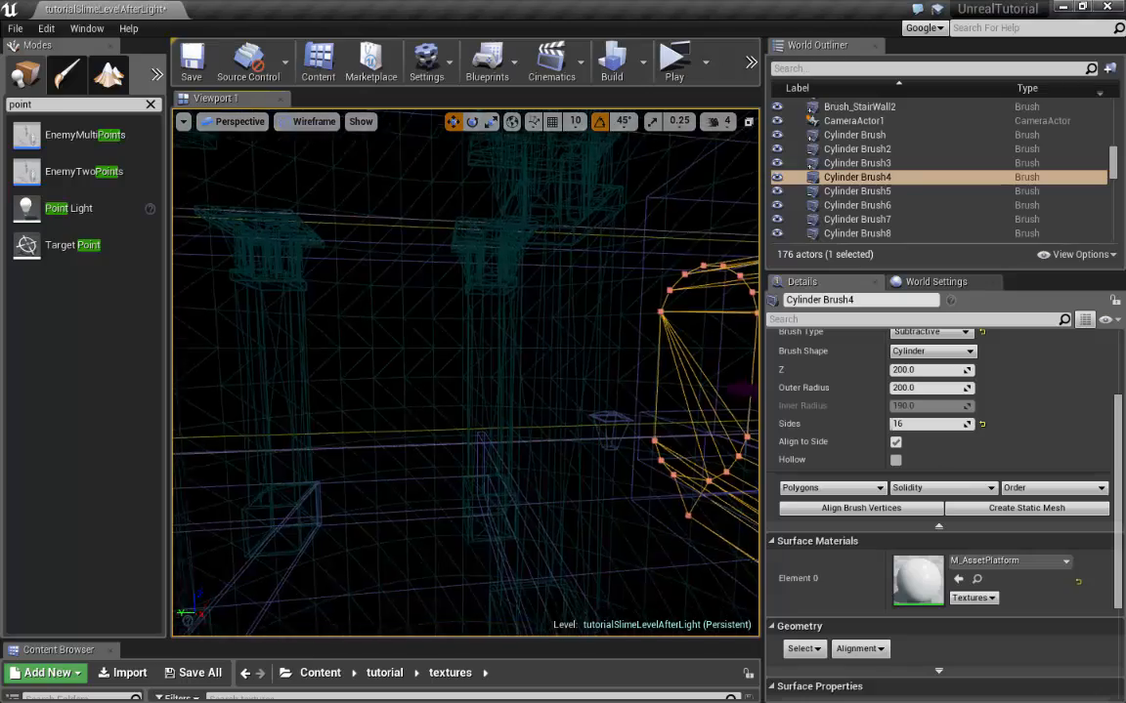
pyautogui.moveTo(491, 361); pyautogui.dragTo(561, 359, button='right')
pyautogui.click(491, 362)
pyautogui.moveTo(491, 361); pyautogui.dragTo(640, 360, button='right')
pyautogui.click(628, 409)
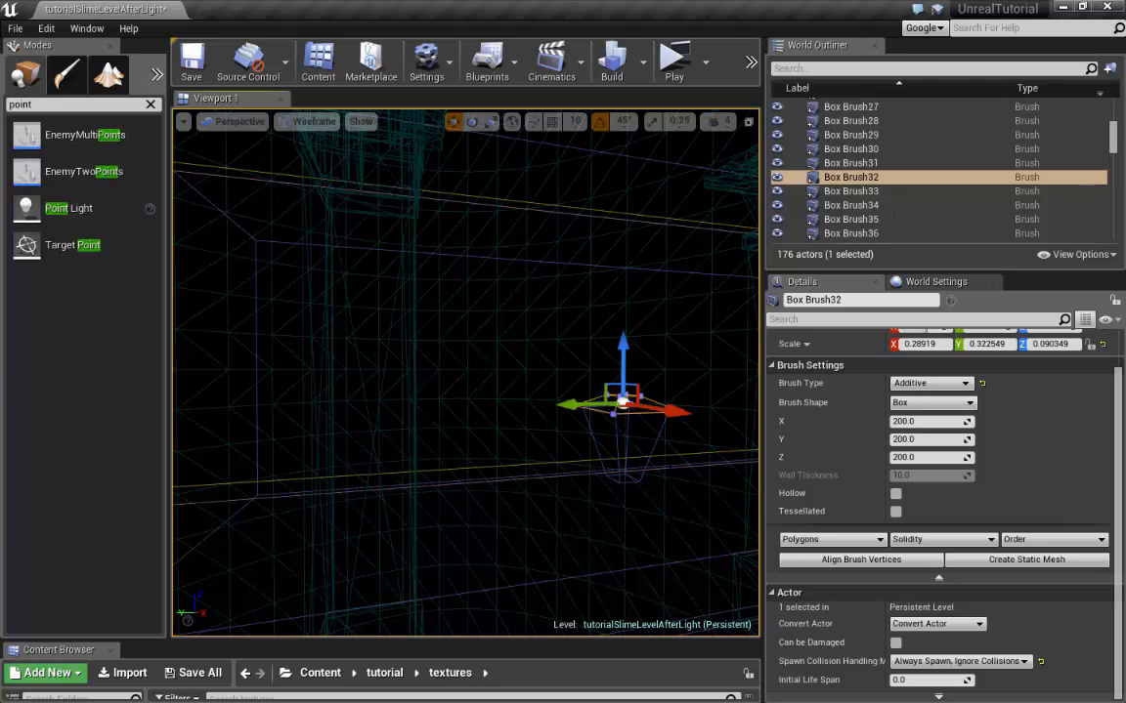
# Compare the level with the reference image GameConceptArt.jpg in the Photos window and put that window away again
pyautogui.moveTo(1125, 80); pyautogui.dragTo(540, 76)
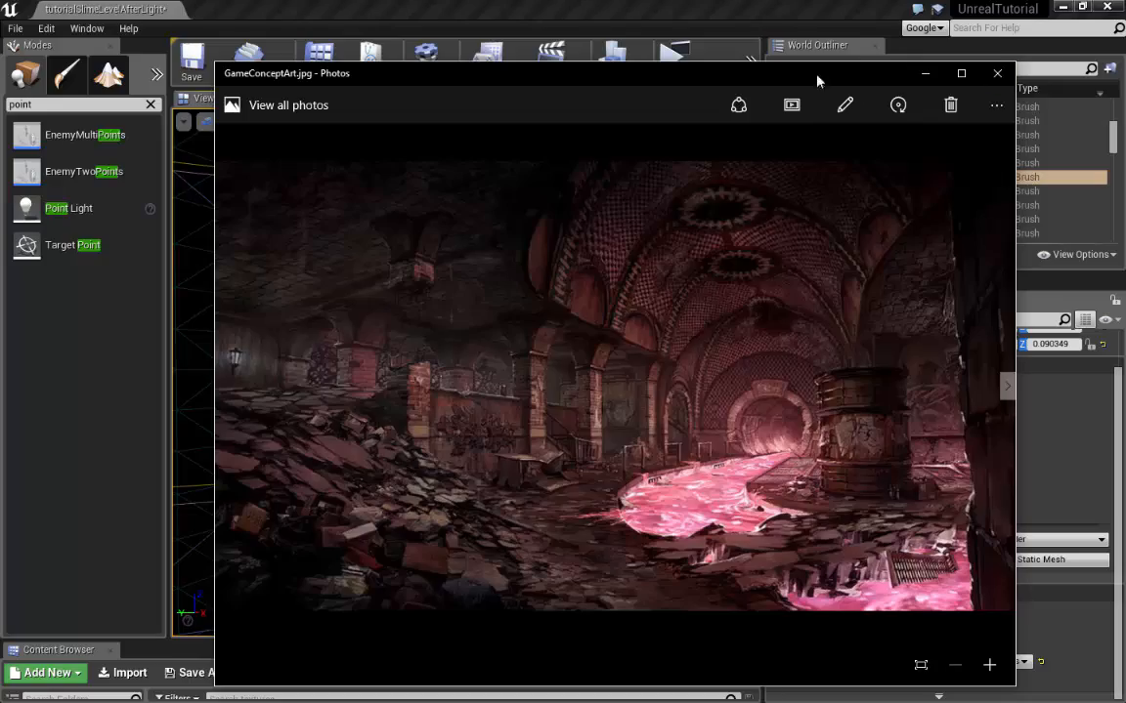
pyautogui.moveTo(818, 80); pyautogui.dragTo(1125, 171)
pyautogui.rightClick(841, 421)
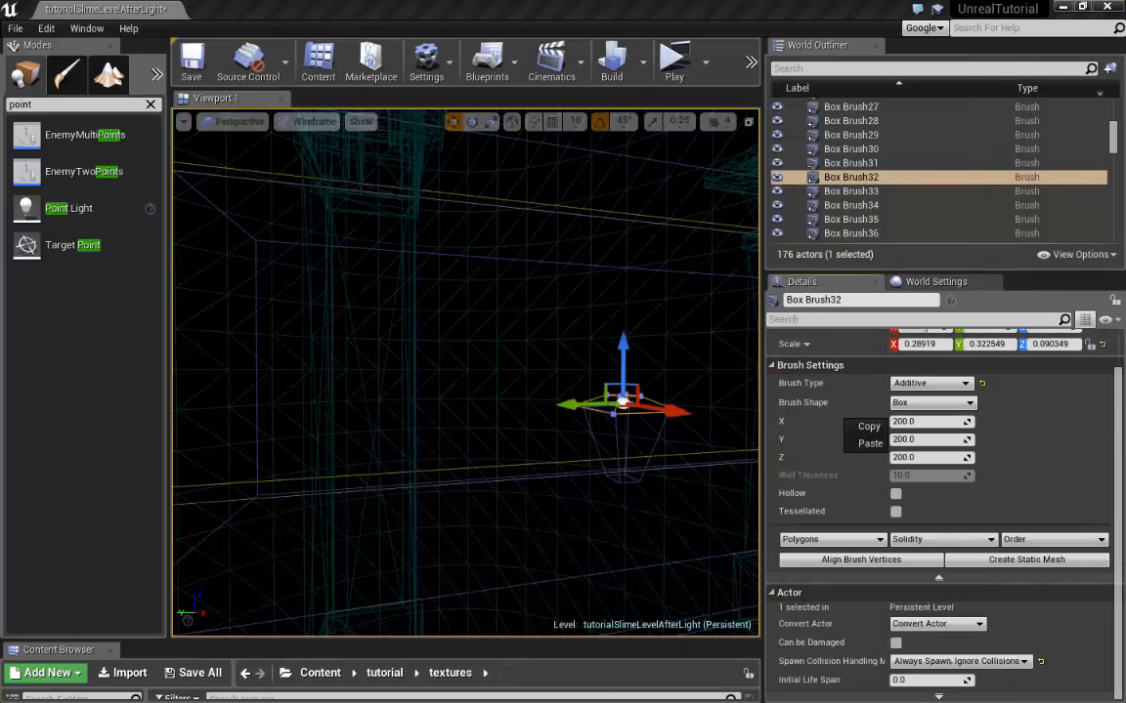
# Place a new point light at the wall lamp brush Box Brush32 and align it with the lamp along the Y and Z axes
pyautogui.moveTo(459, 391); pyautogui.dragTo(625, 391, button='right')
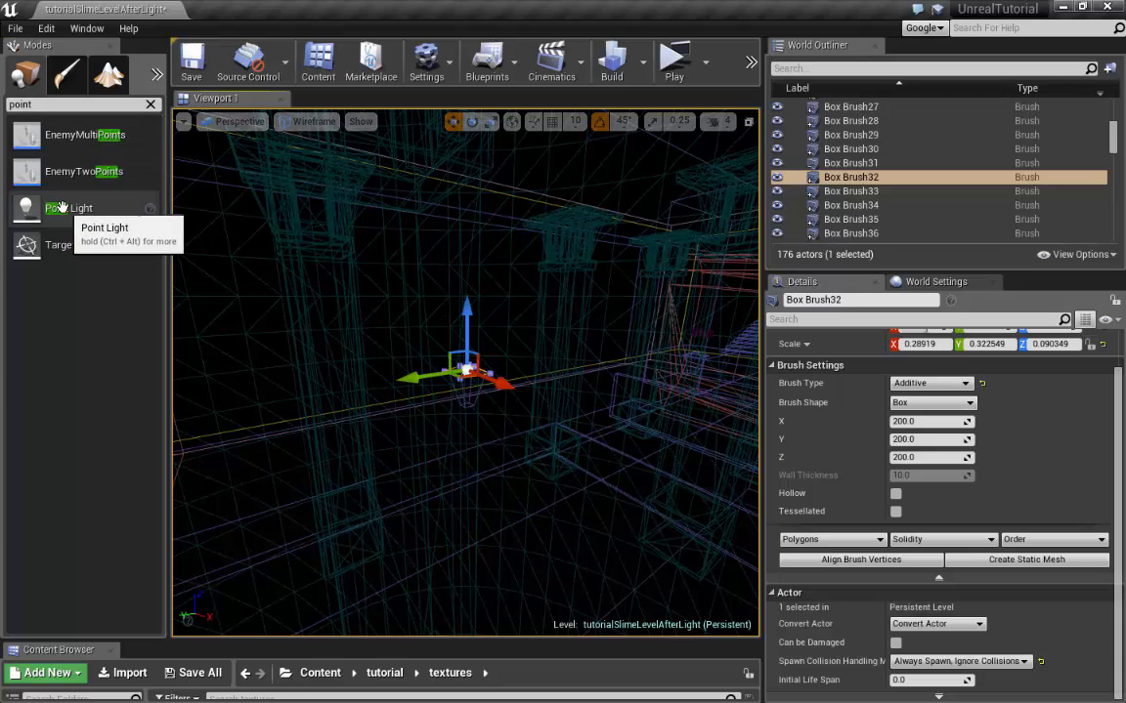
pyautogui.moveTo(70, 207); pyautogui.dragTo(469, 341)
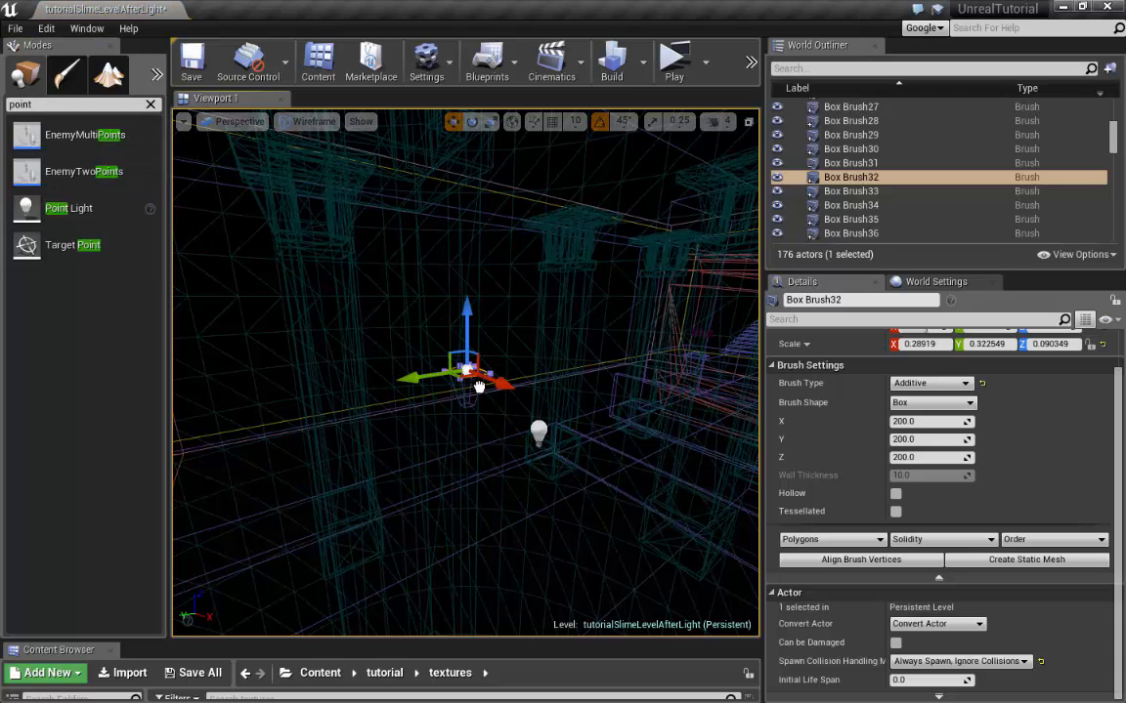
pyautogui.moveTo(479, 389); pyautogui.dragTo(503, 408)
pyautogui.moveTo(503, 408); pyautogui.dragTo(567, 408, button='right')
pyautogui.press('f')
pyautogui.moveTo(346, 424); pyautogui.dragTo(326, 425)
pyautogui.moveTo(377, 375); pyautogui.dragTo(373, 354)
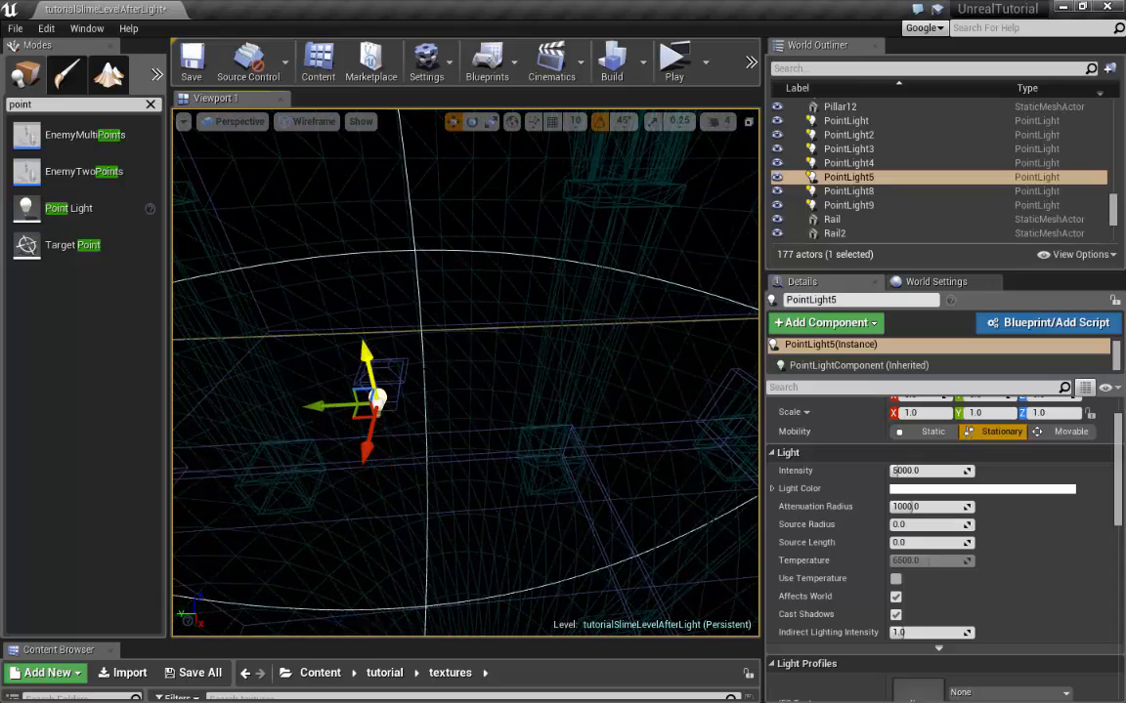
# Give the new wall lamp point light a pale blue Light Color with a hue of about 214
pyautogui.moveTo(372, 353); pyautogui.dragTo(529, 320, button='right')
pyautogui.click(936, 490)
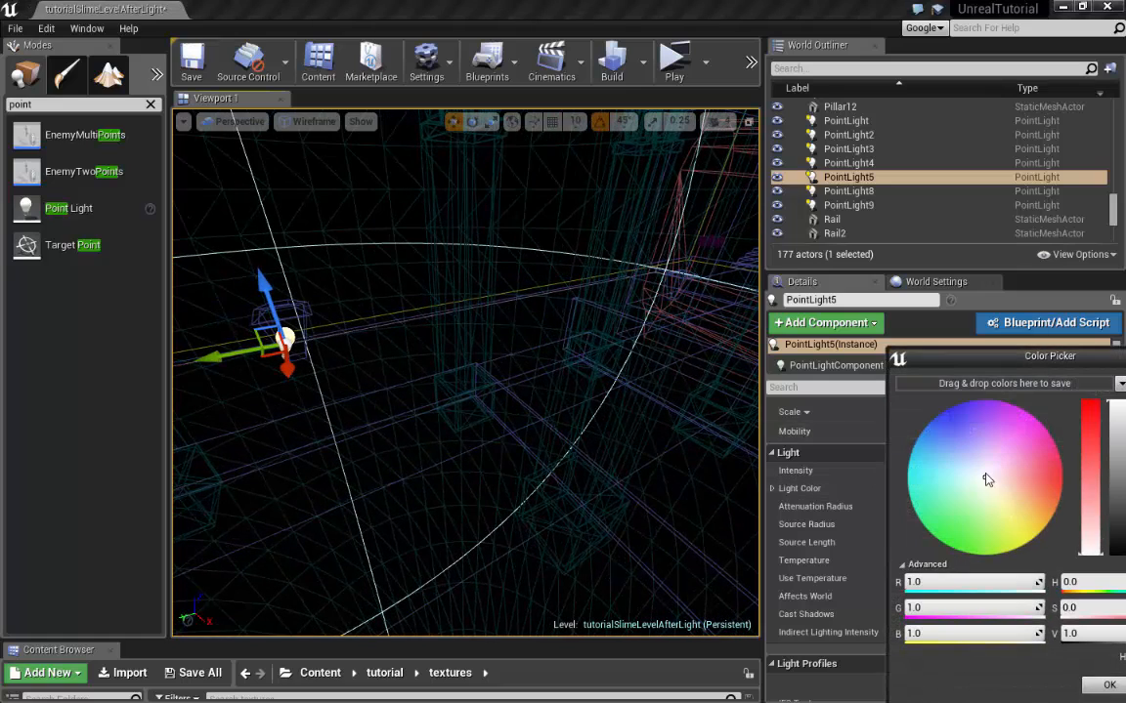
pyautogui.moveTo(987, 479); pyautogui.dragTo(970, 472)
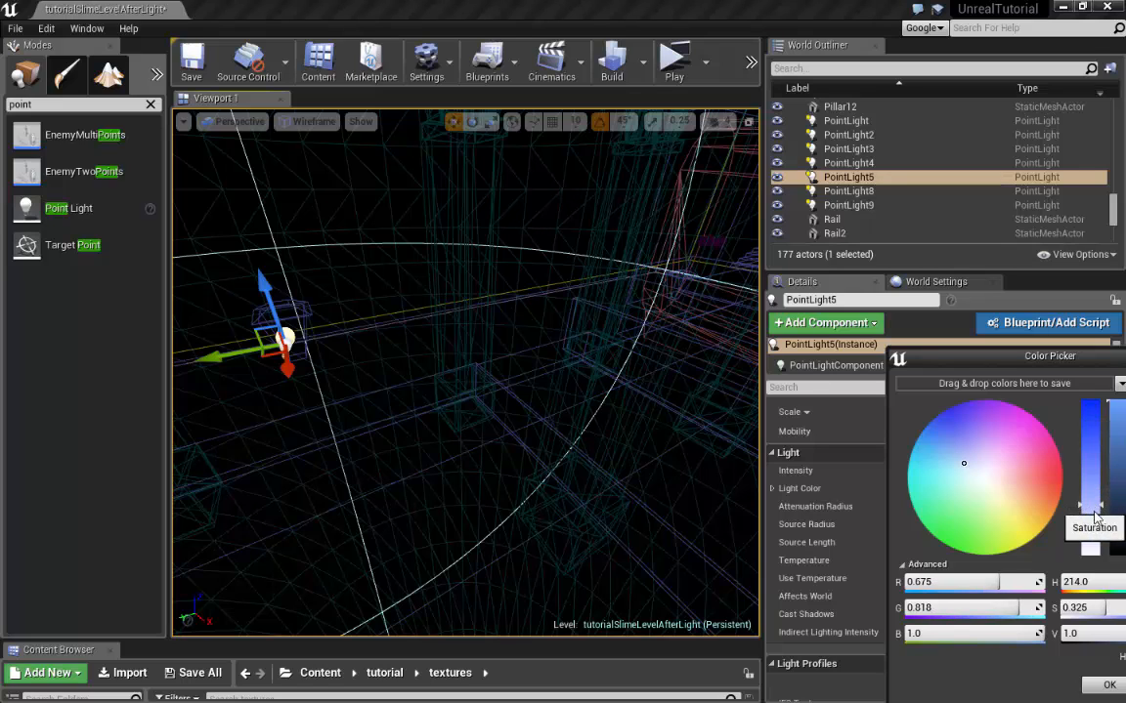
pyautogui.click(1109, 687)
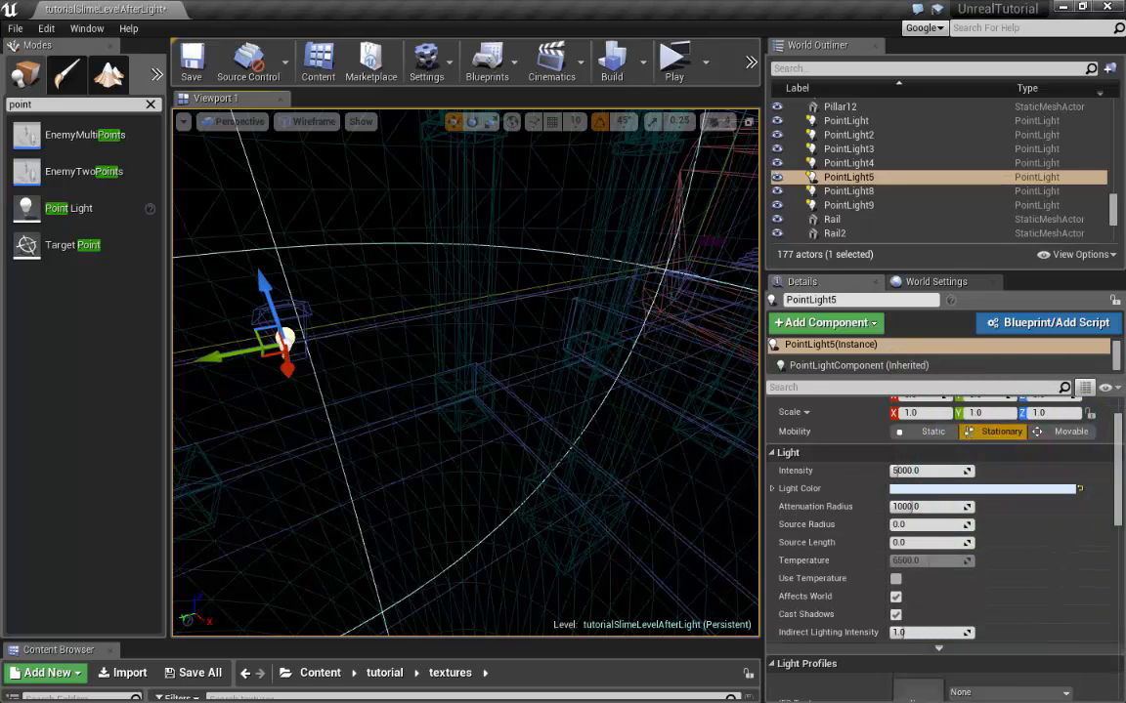
# Return the viewport to Lit mode and shift the blue light up and along the X axis until it sits just above the lamp
pyautogui.click(314, 122)
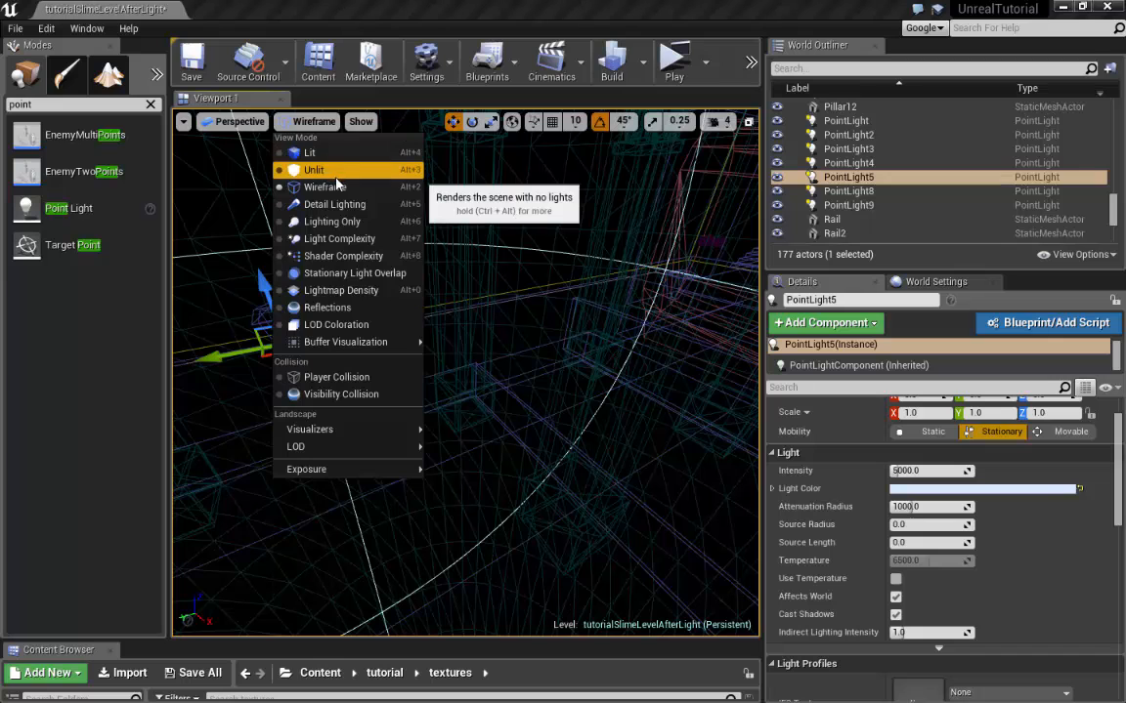
pyautogui.click(318, 153)
pyautogui.moveTo(465, 372); pyautogui.dragTo(528, 395, button='right')
pyautogui.moveTo(548, 335); pyautogui.dragTo(499, 310, button='right')
pyautogui.moveTo(440, 317); pyautogui.dragTo(445, 279)
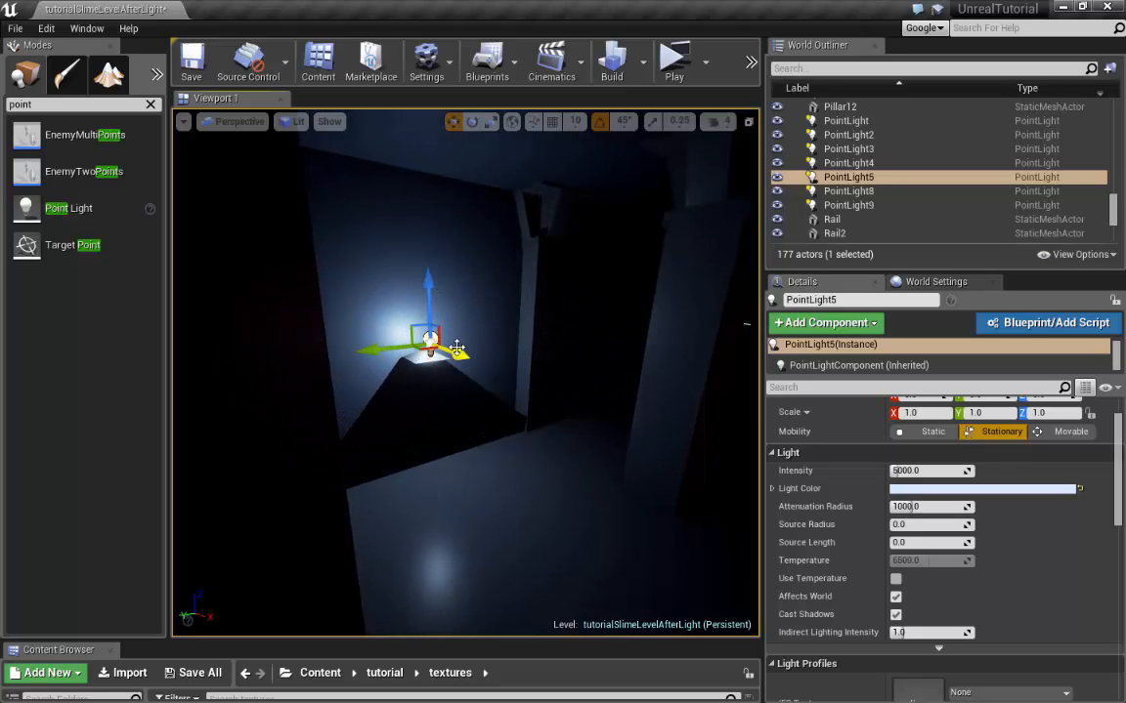
pyautogui.moveTo(456, 348); pyautogui.dragTo(463, 350)
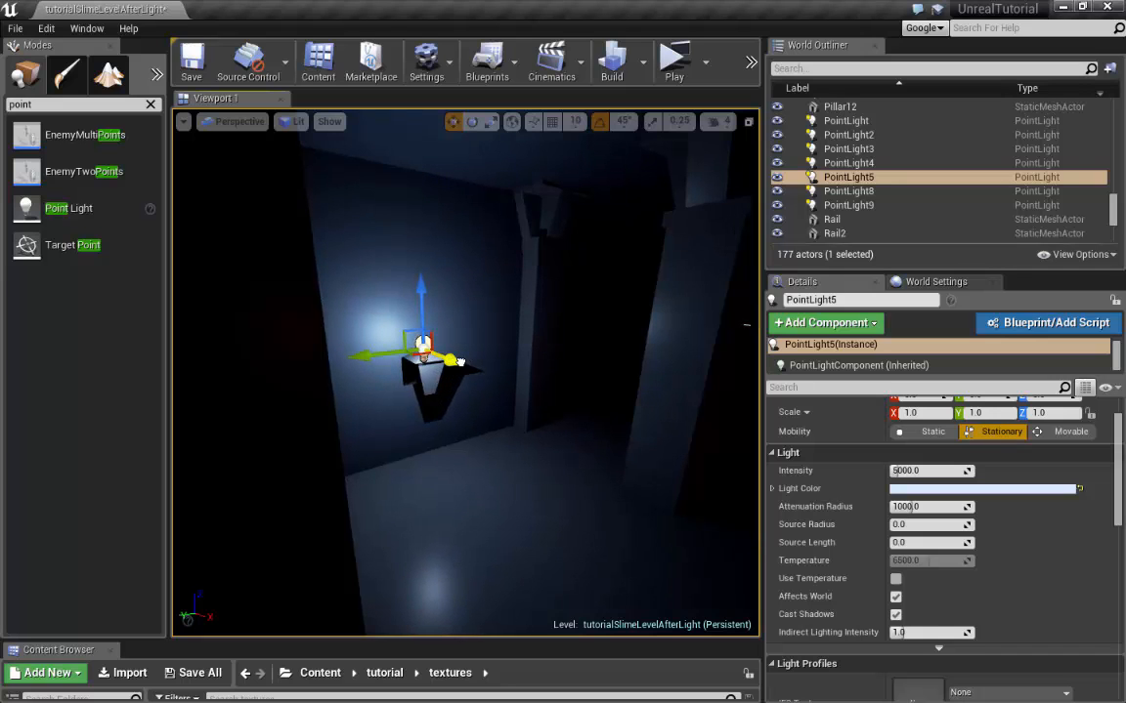
# Duplicate the blue point light along the Y axis and place the copy over the neighbouring wall lamp
pyautogui.press('s')
pyautogui.moveTo(465, 372); pyautogui.dragTo(532, 386, button='right')
pyautogui.press('w')
pyautogui.press('s')
pyautogui.moveTo(176, 344); pyautogui.dragTo(508, 344)
pyautogui.press('a')
pyautogui.moveTo(508, 284); pyautogui.dragTo(518, 283, button='right')
pyautogui.moveTo(514, 285); pyautogui.dragTo(532, 317)
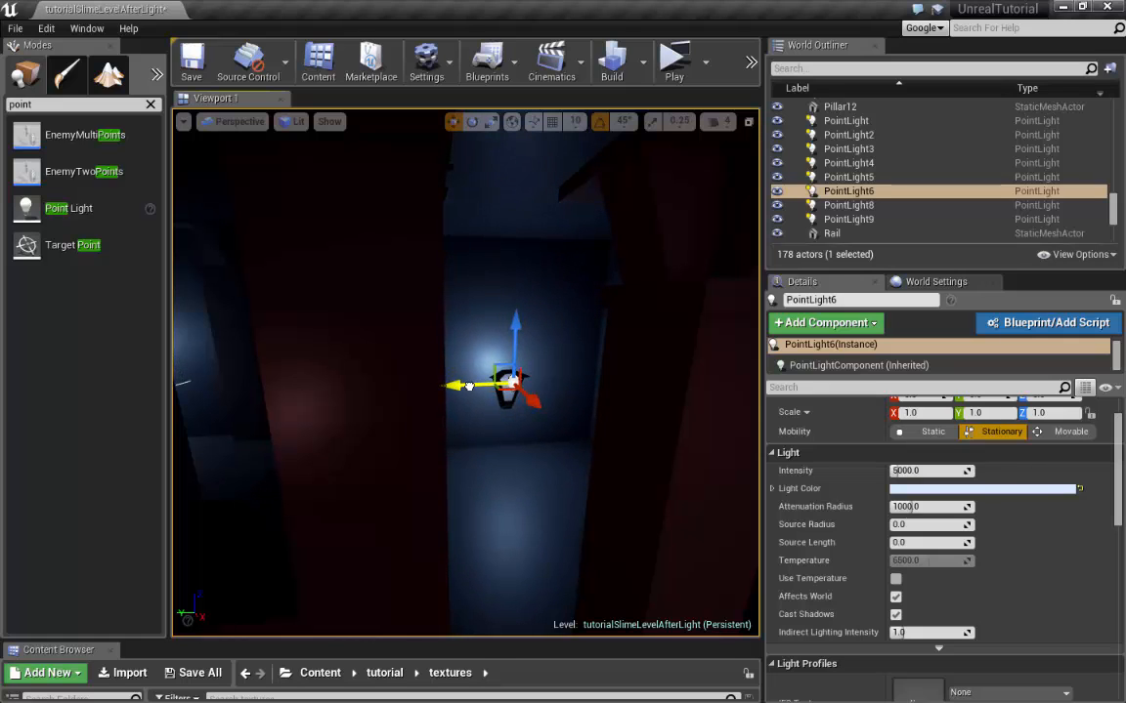
# Lower the Intensity of the duplicated blue lamp light to about 2615.64
pyautogui.press('a')
pyautogui.moveTo(536, 403); pyautogui.dragTo(512, 404, button='right')
pyautogui.press('d')
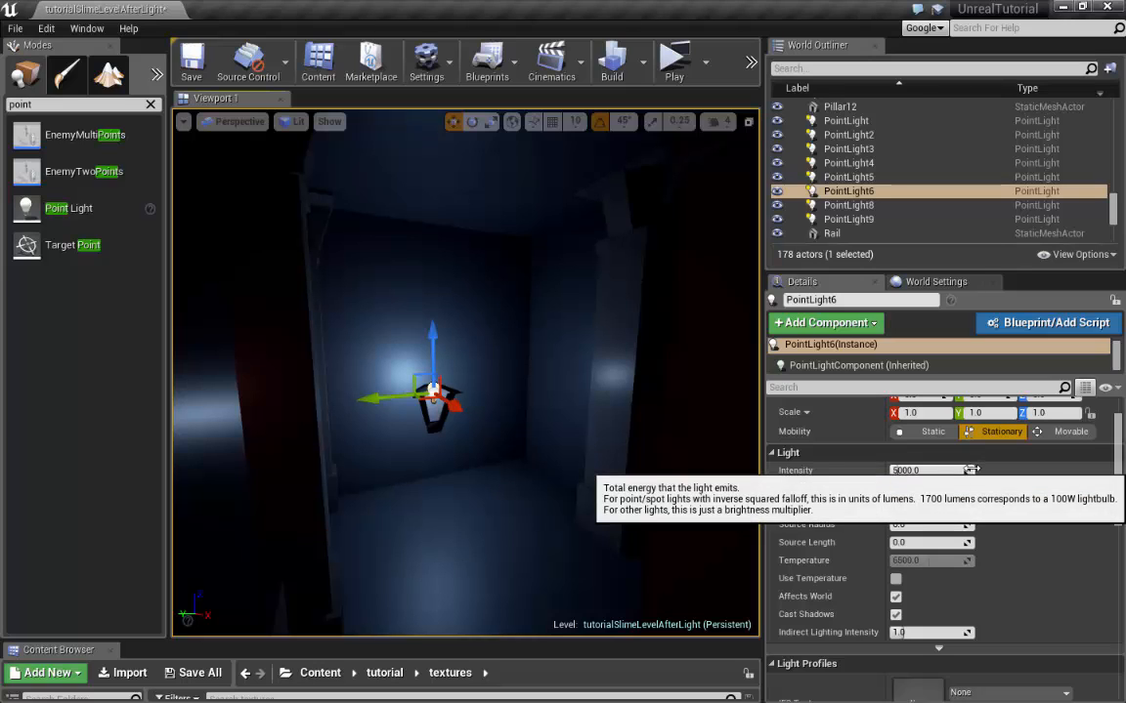
pyautogui.moveTo(967, 470); pyautogui.dragTo(933, 470)
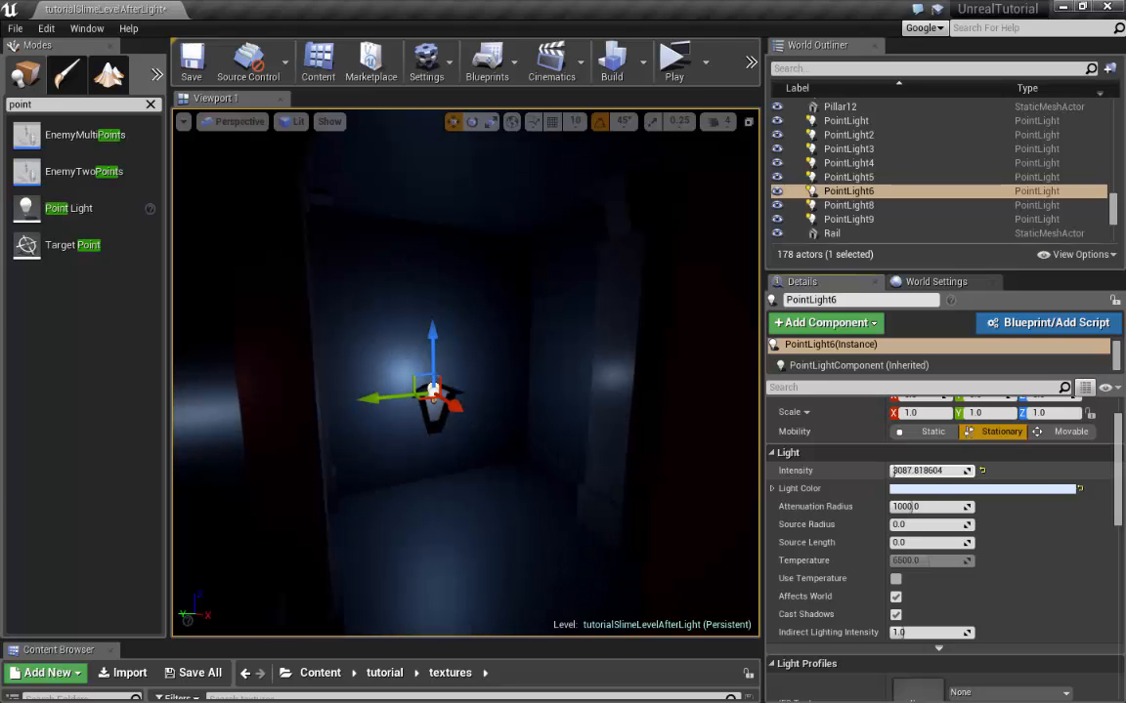
# Find the Spot Light actor and place one above the "Go fix the generator" text
pyautogui.moveTo(586, 391); pyautogui.dragTo(342, 362, button='right')
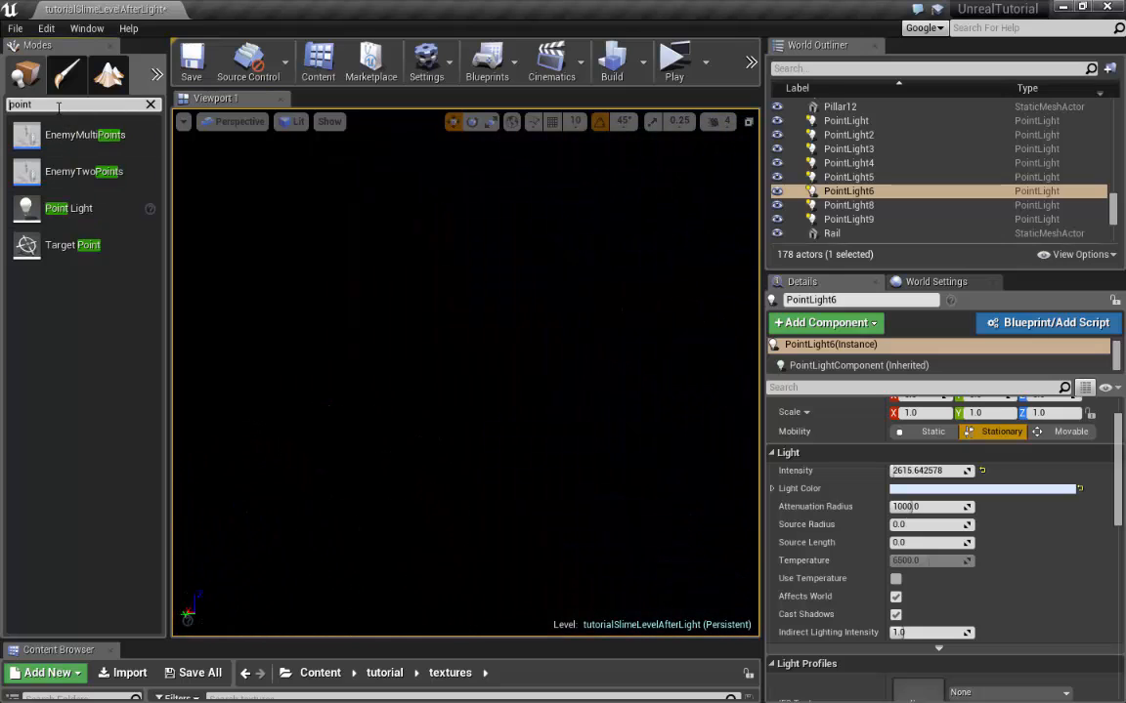
pyautogui.write('spotligh')
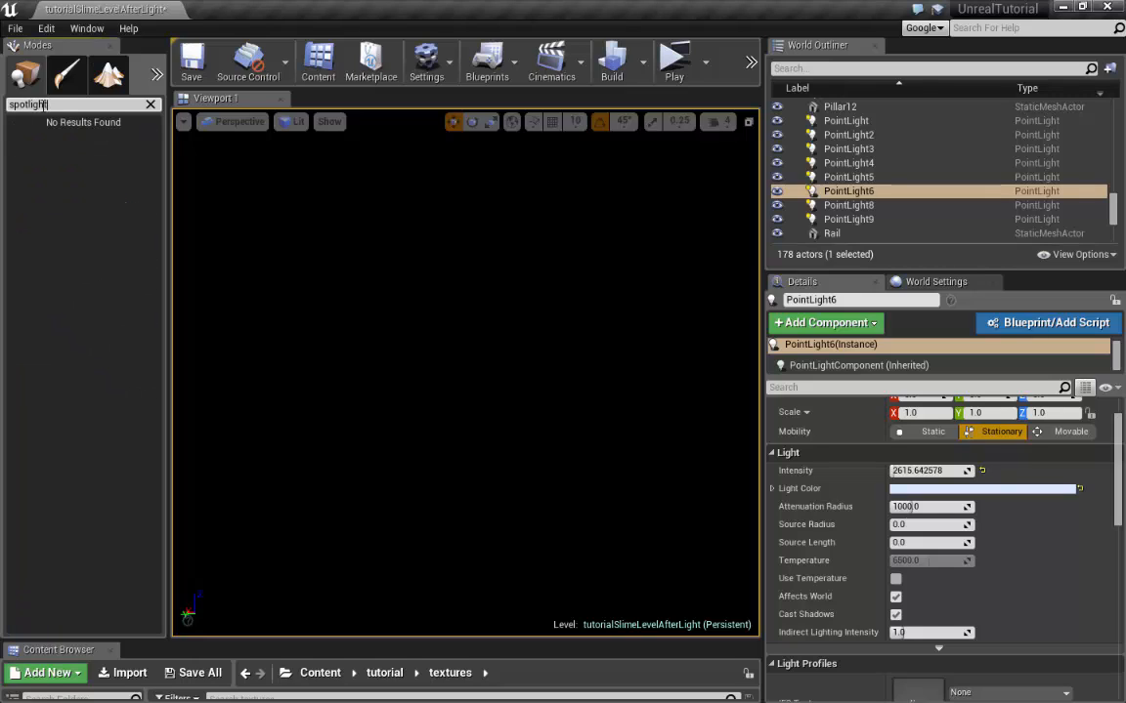
pyautogui.doubleClick(59, 103)
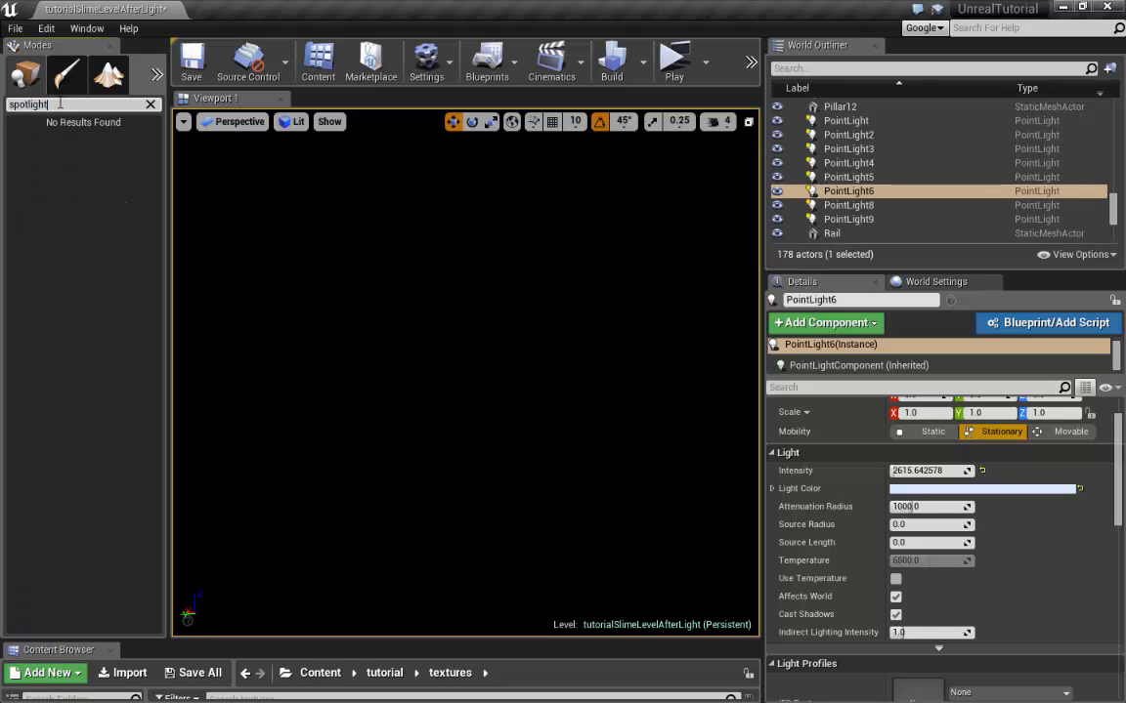
pyautogui.write('spo')
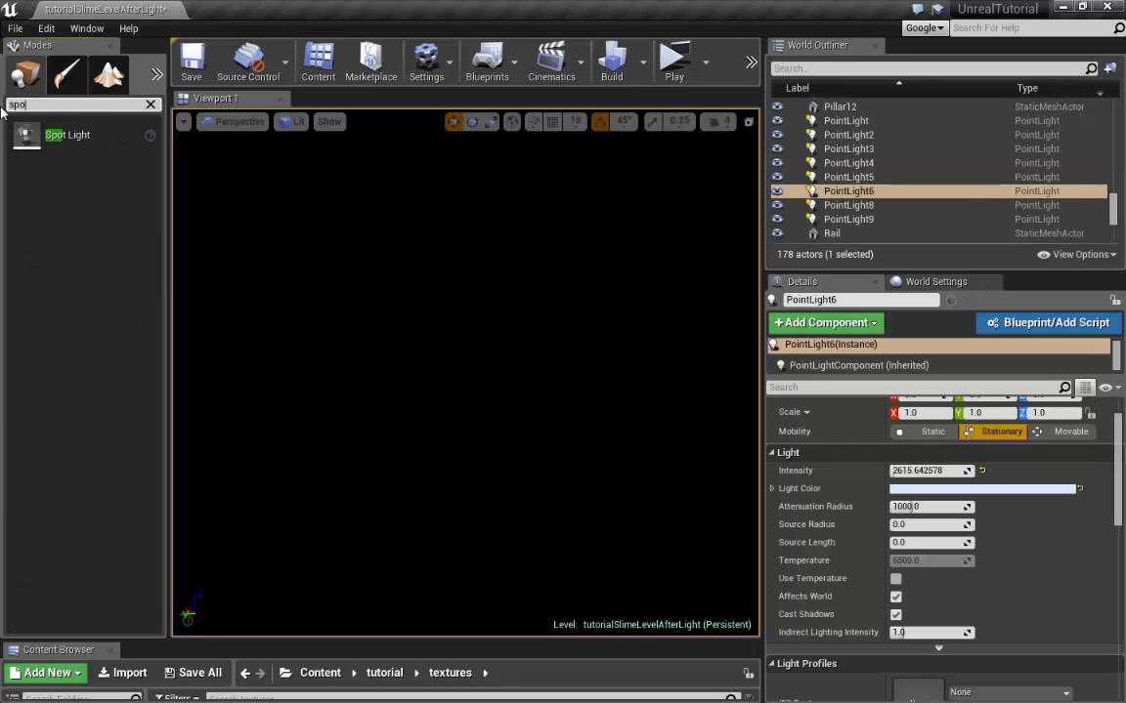
pyautogui.moveTo(55, 135); pyautogui.dragTo(451, 381)
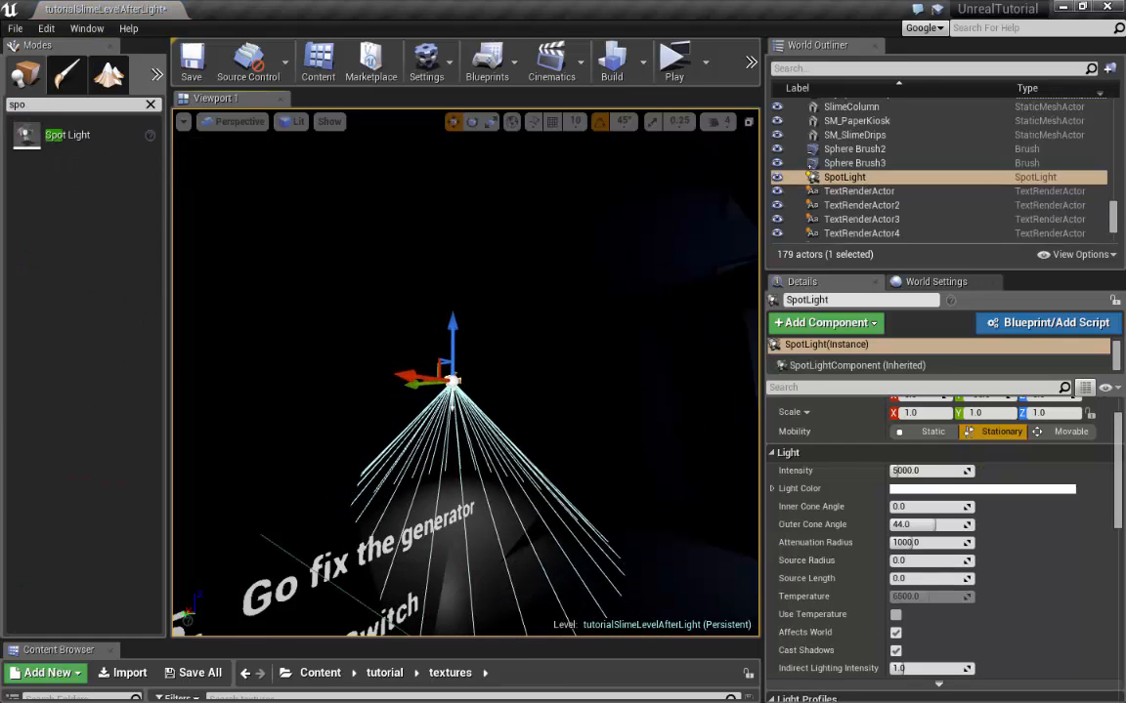
# Switch the viewport to Wireframe and move the spot light along its axes to line up with the lamp fixture
pyautogui.click(292, 121)
pyautogui.click(312, 176)
pyautogui.moveTo(459, 372); pyautogui.dragTo(430, 414, button='right')
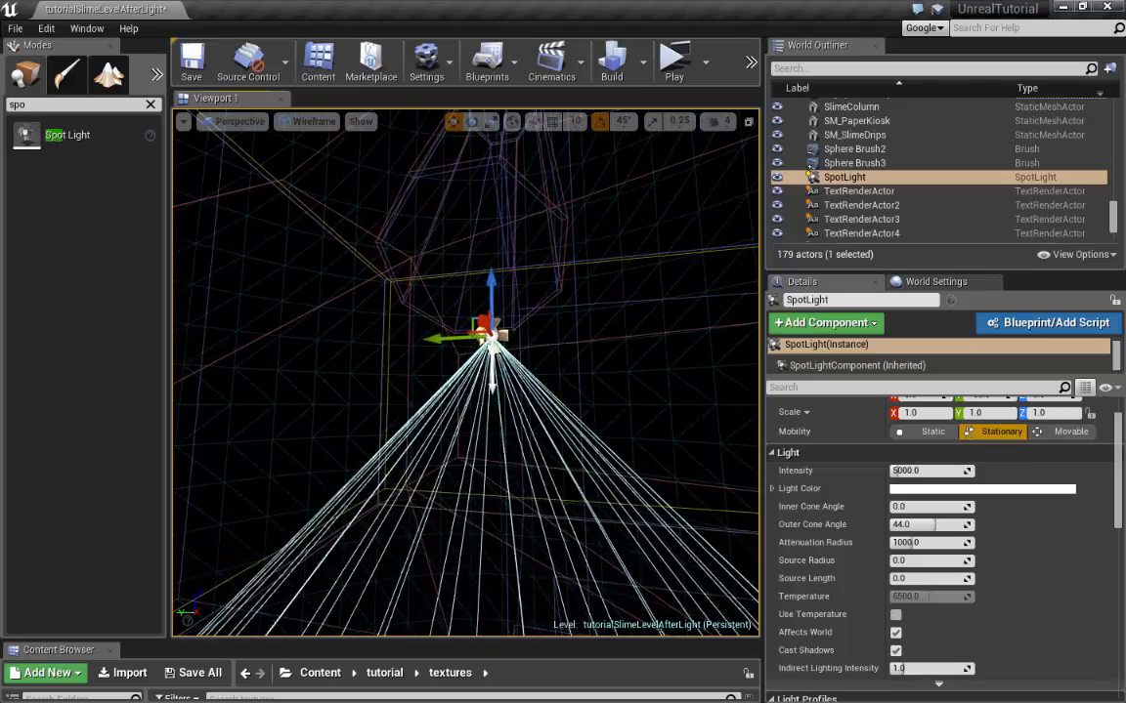
pyautogui.moveTo(452, 337); pyautogui.dragTo(374, 341)
pyautogui.moveTo(374, 341); pyautogui.dragTo(322, 345, button='right')
pyautogui.moveTo(484, 361); pyautogui.dragTo(503, 363)
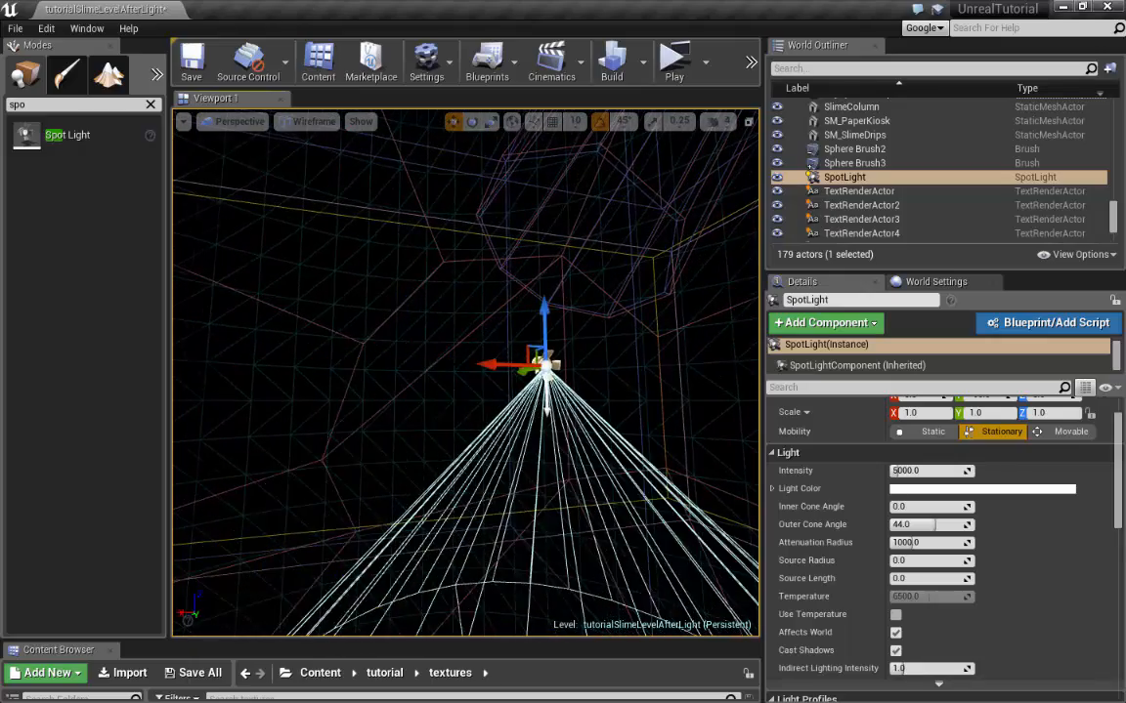
pyautogui.moveTo(503, 362); pyautogui.dragTo(637, 250, button='right')
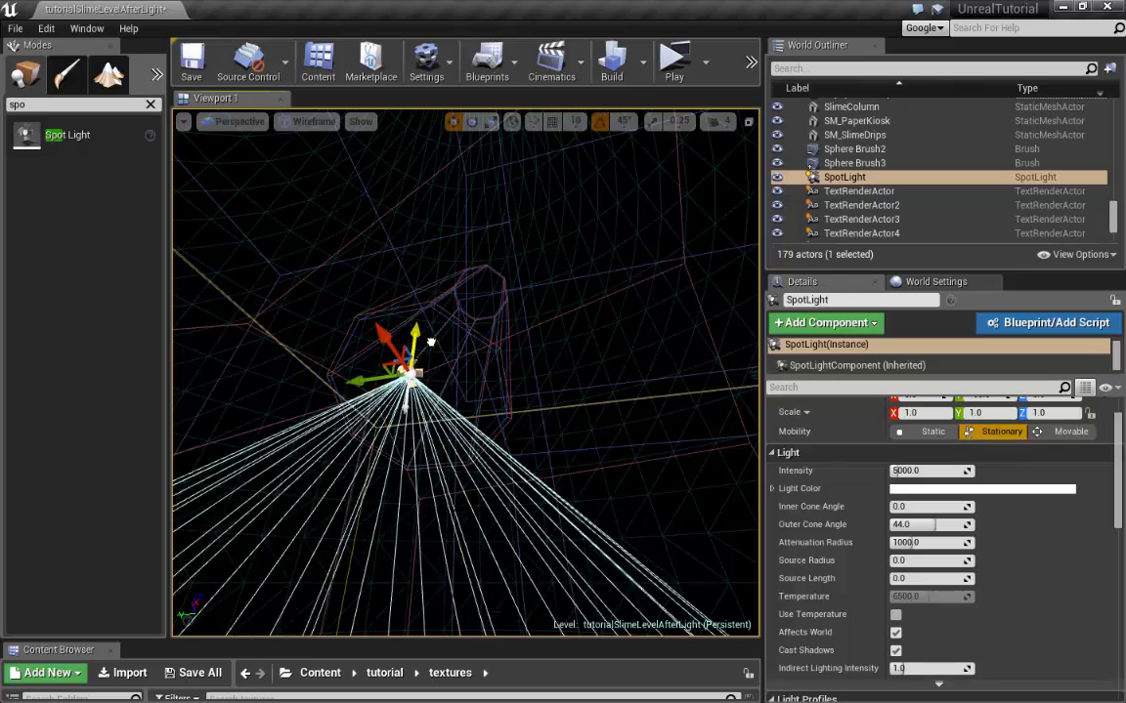
pyautogui.moveTo(637, 251)
pyautogui.mouseDown(button='right')
pyautogui.moveTo(602, 228)
pyautogui.moveTo(628, 236)
pyautogui.mouseUp(button='right')
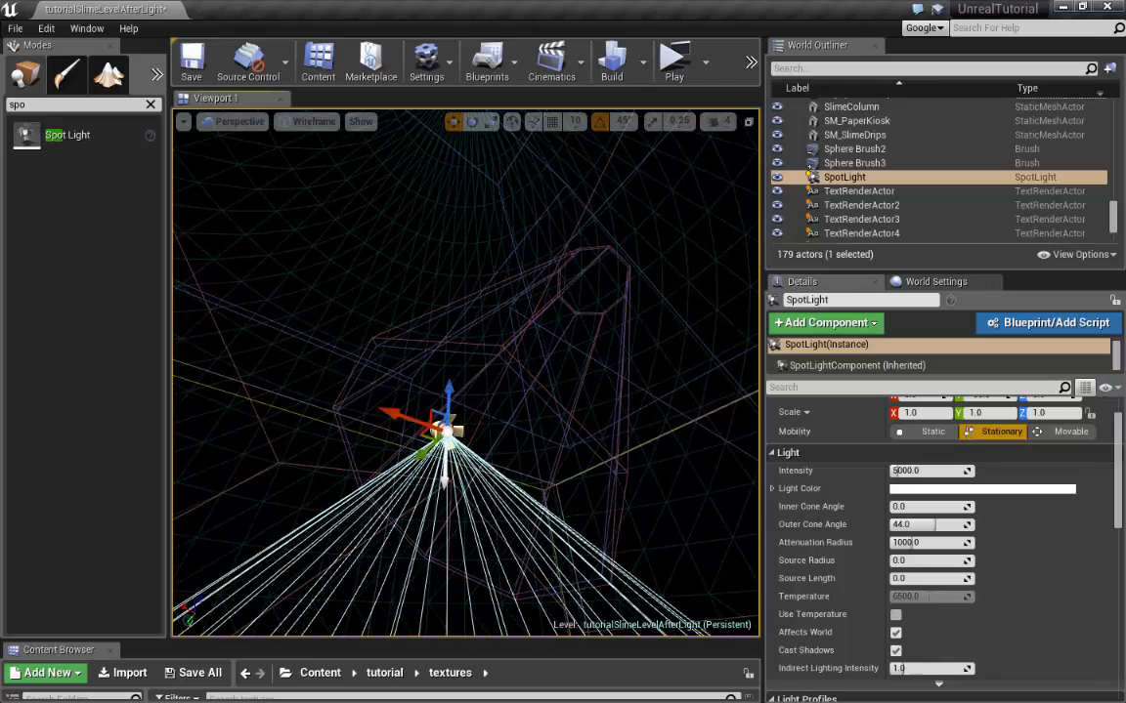
pyautogui.moveTo(463, 424); pyautogui.dragTo(424, 434, button='right')
pyautogui.moveTo(419, 322)
pyautogui.mouseDown(button='right')
pyautogui.moveTo(393, 315)
pyautogui.moveTo(409, 316)
pyautogui.mouseUp(button='right')
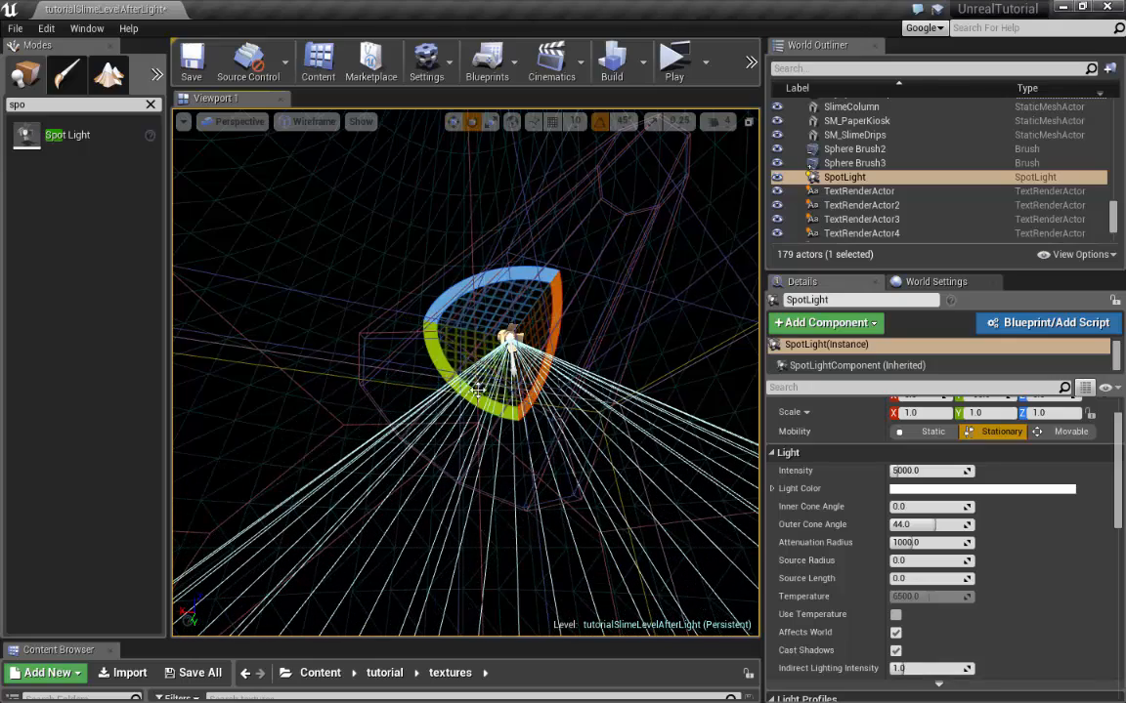
# Rotate the spot light about the Y axis so its cone tilts outward, and adjust its height at the lamp fixture
pyautogui.moveTo(476, 389)
pyautogui.mouseDown()
pyautogui.moveTo(482, 403)
pyautogui.moveTo(463, 389)
pyautogui.mouseUp()
pyautogui.moveTo(477, 389); pyautogui.dragTo(432, 314, button='right')
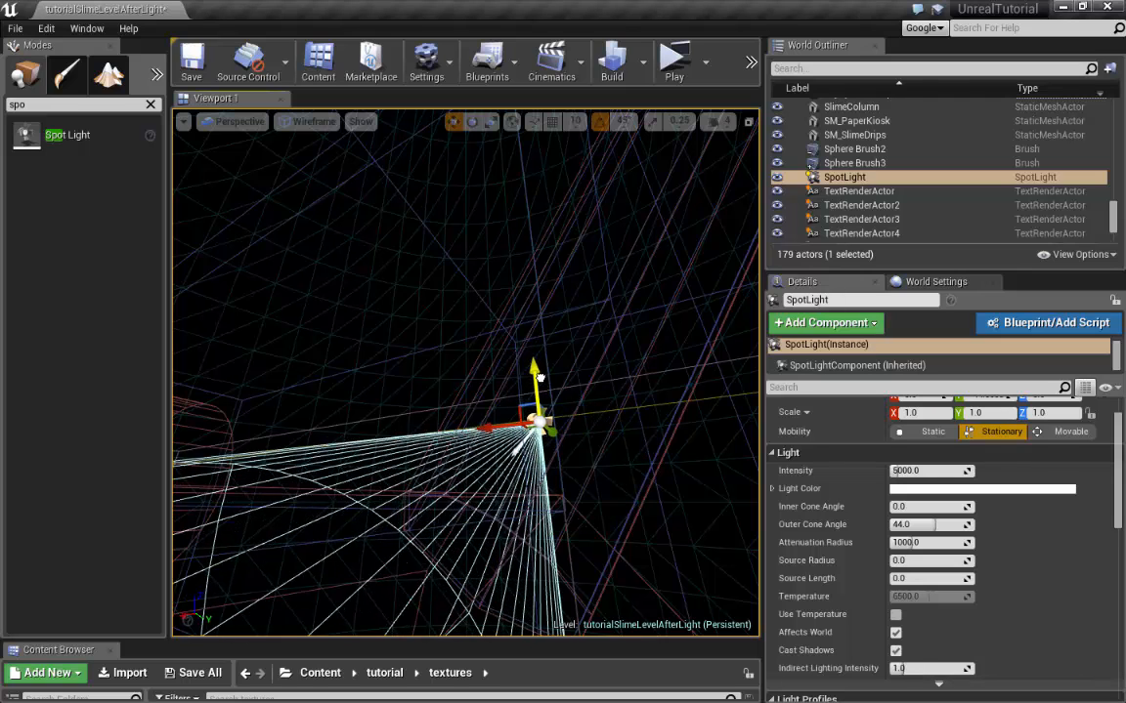
pyautogui.moveTo(546, 388); pyautogui.dragTo(590, 428, button='right')
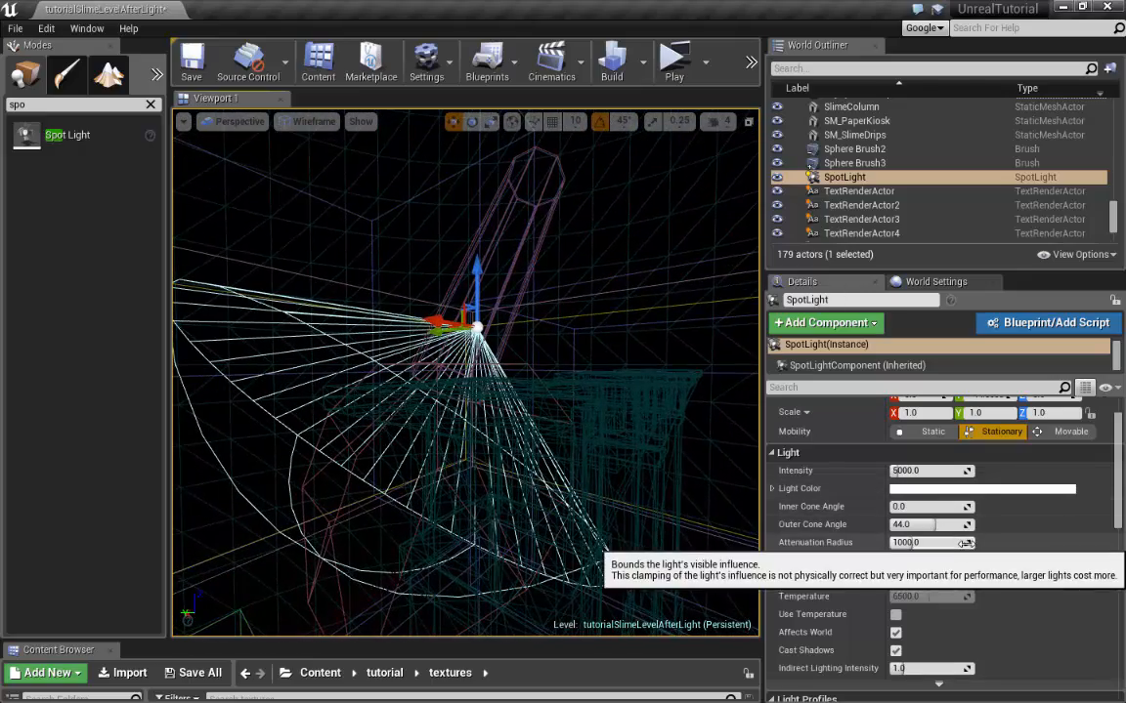
# Set the spot light's Attenuation Radius to about 2618.19 and narrow its Outer Cone Angle to about 28.78
pyautogui.moveTo(975, 545); pyautogui.dragTo(1016, 544)
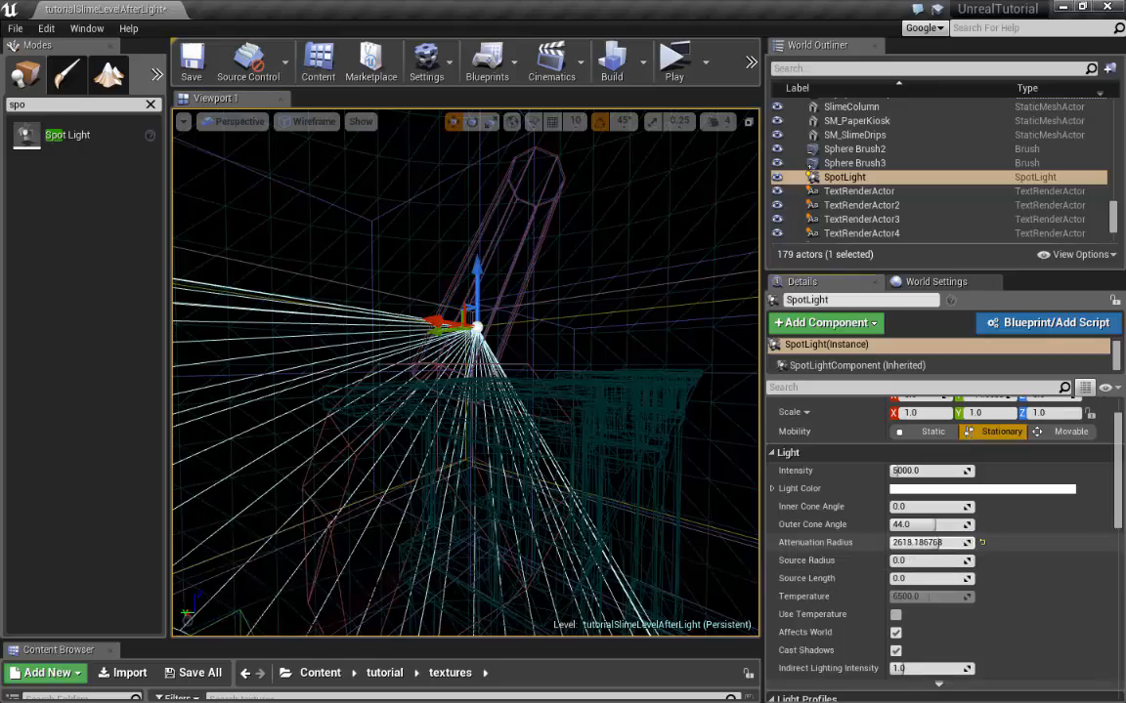
pyautogui.moveTo(938, 543); pyautogui.dragTo(937, 543)
pyautogui.moveTo(625, 429); pyautogui.dragTo(653, 479, button='right')
pyautogui.keyDown('alt'); pyautogui.moveTo(457, 371); pyautogui.dragTo(499, 387); pyautogui.keyUp('alt')
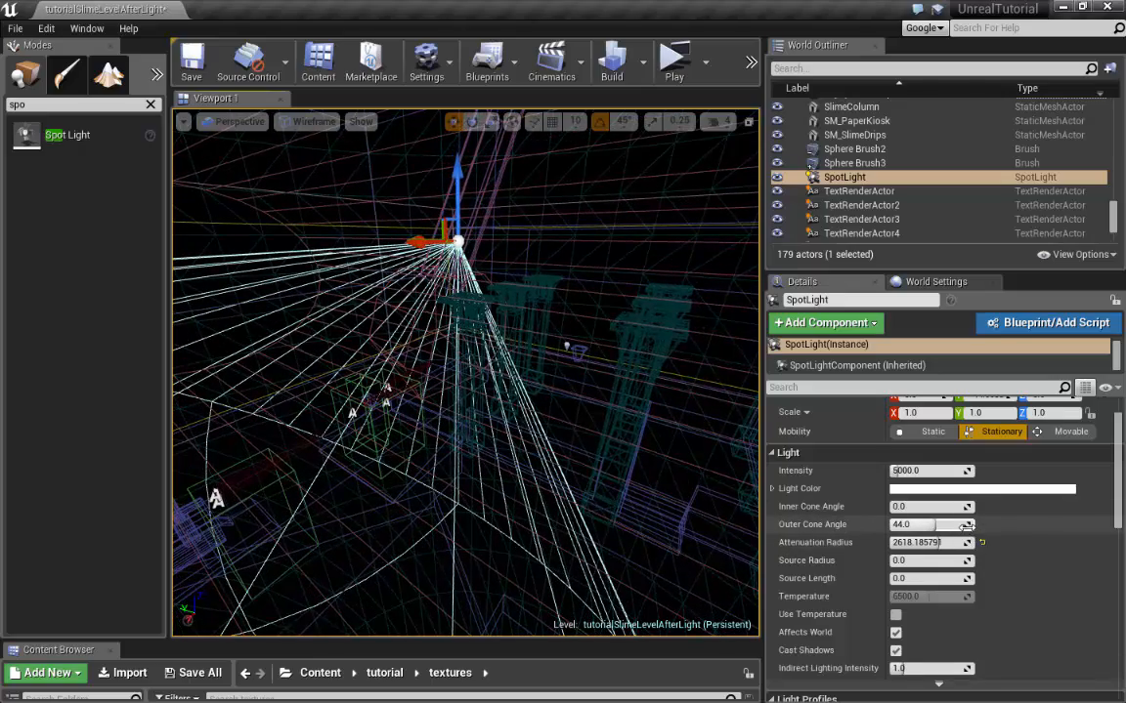
pyautogui.moveTo(967, 525); pyautogui.dragTo(952, 525)
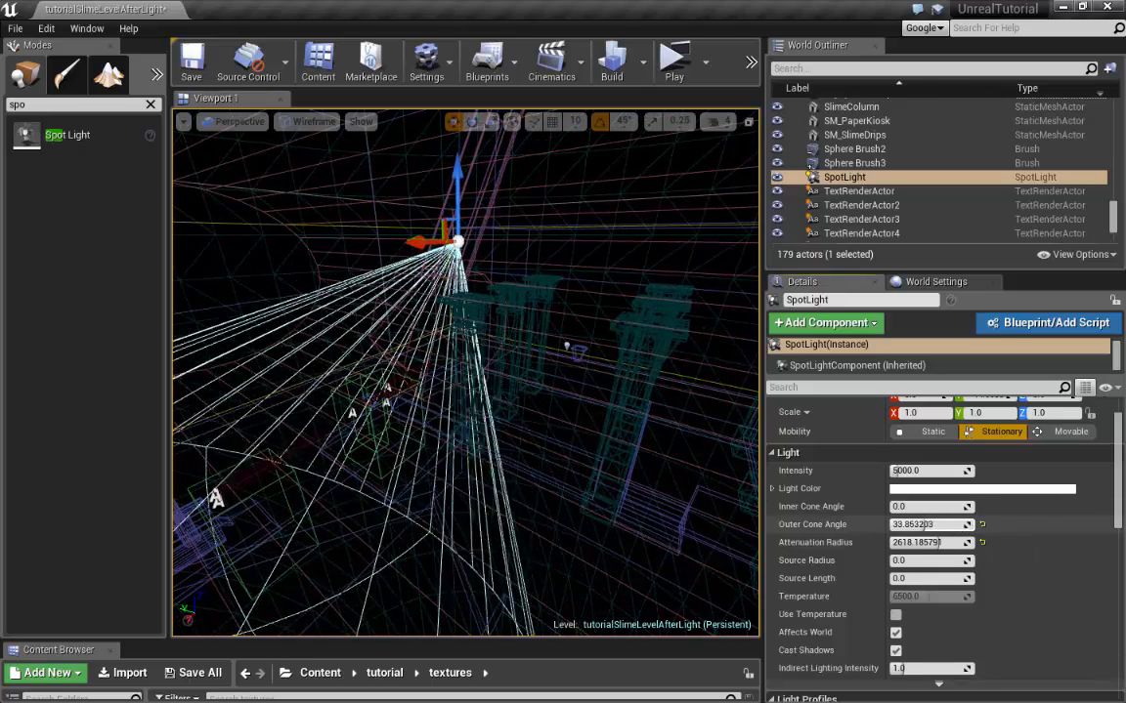
# Return the viewport to Lit mode, raise the spot light's Intensity to about 74658.3 and lower the light slightly along Z
pyautogui.moveTo(465, 371); pyautogui.dragTo(430, 400, button='right')
pyautogui.click(314, 122)
pyautogui.click(326, 152)
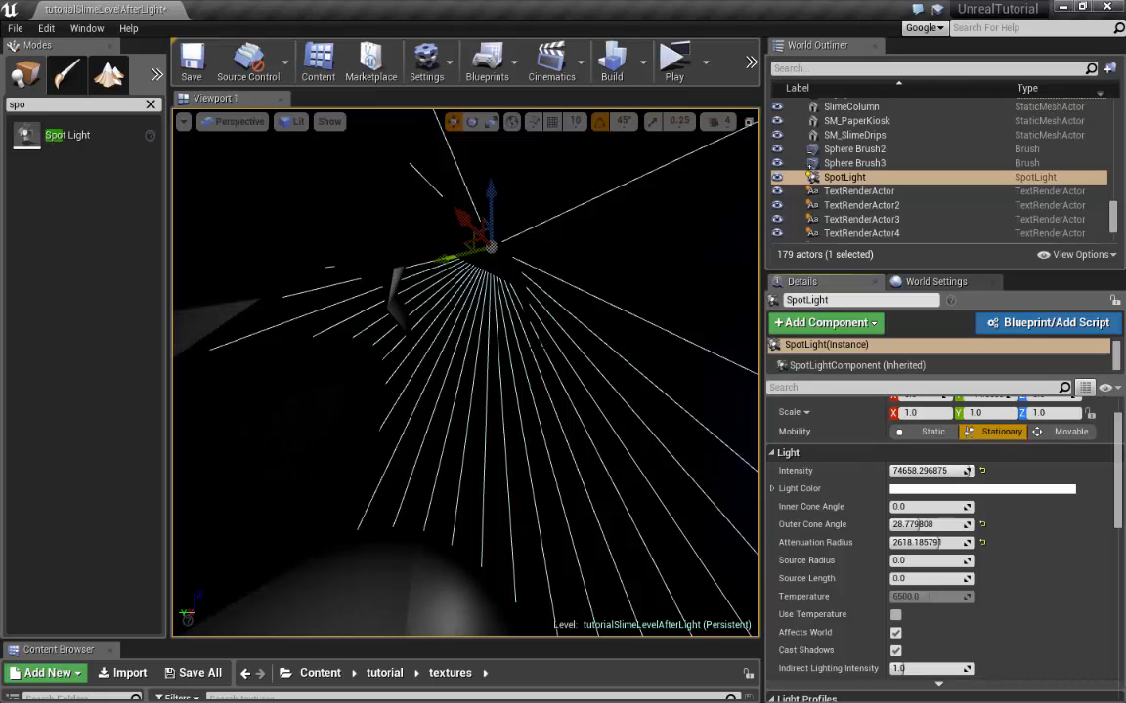
pyautogui.moveTo(490, 185); pyautogui.dragTo(490, 200)
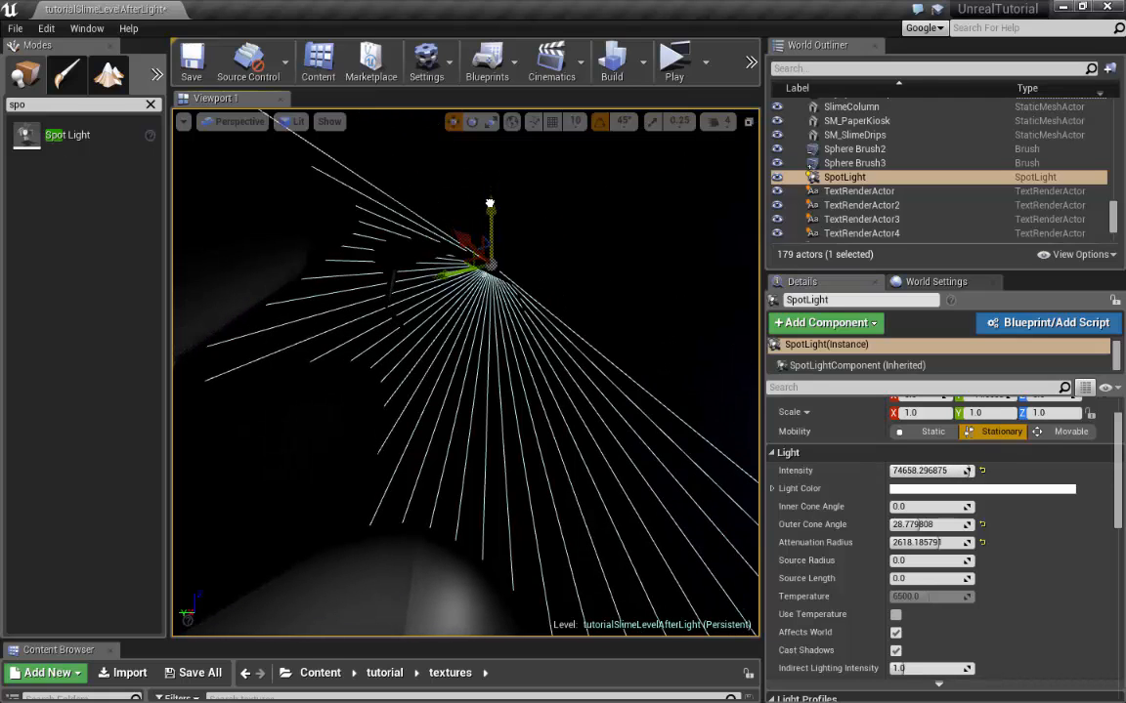
pyautogui.moveTo(489, 204); pyautogui.dragTo(379, 362, button='right')
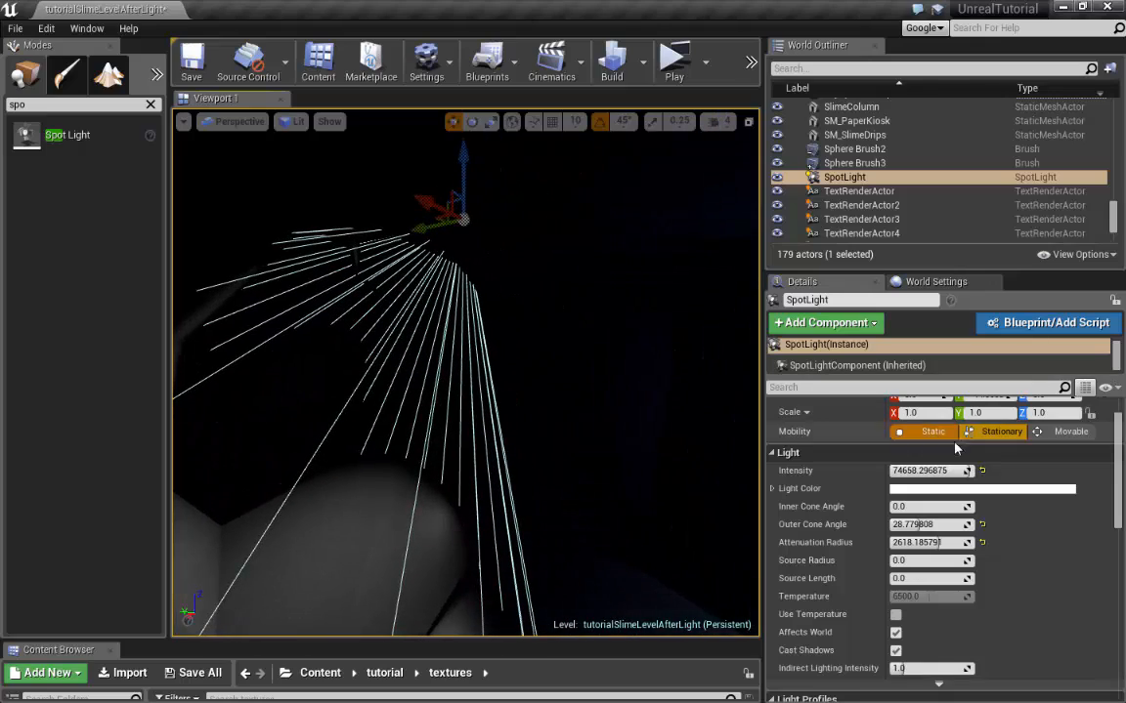
# Tint the spot light a pale warm yellow with a hue of 53 and a saturation of about 0.15
pyautogui.click(966, 493)
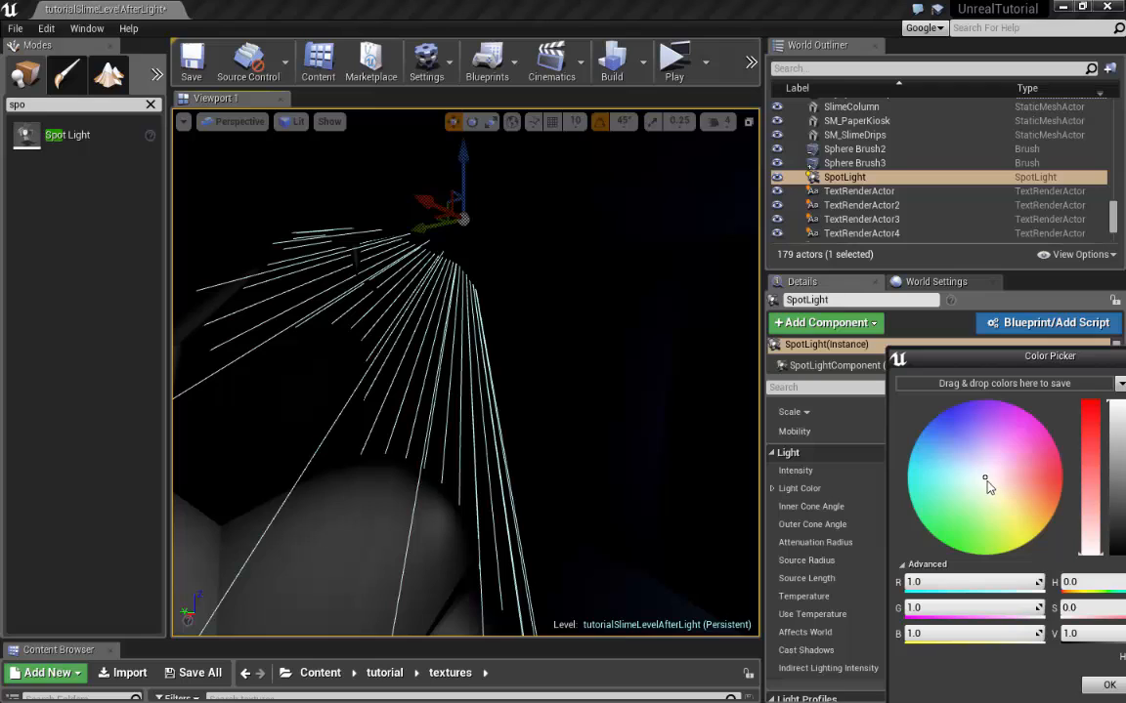
pyautogui.moveTo(987, 486); pyautogui.dragTo(997, 490)
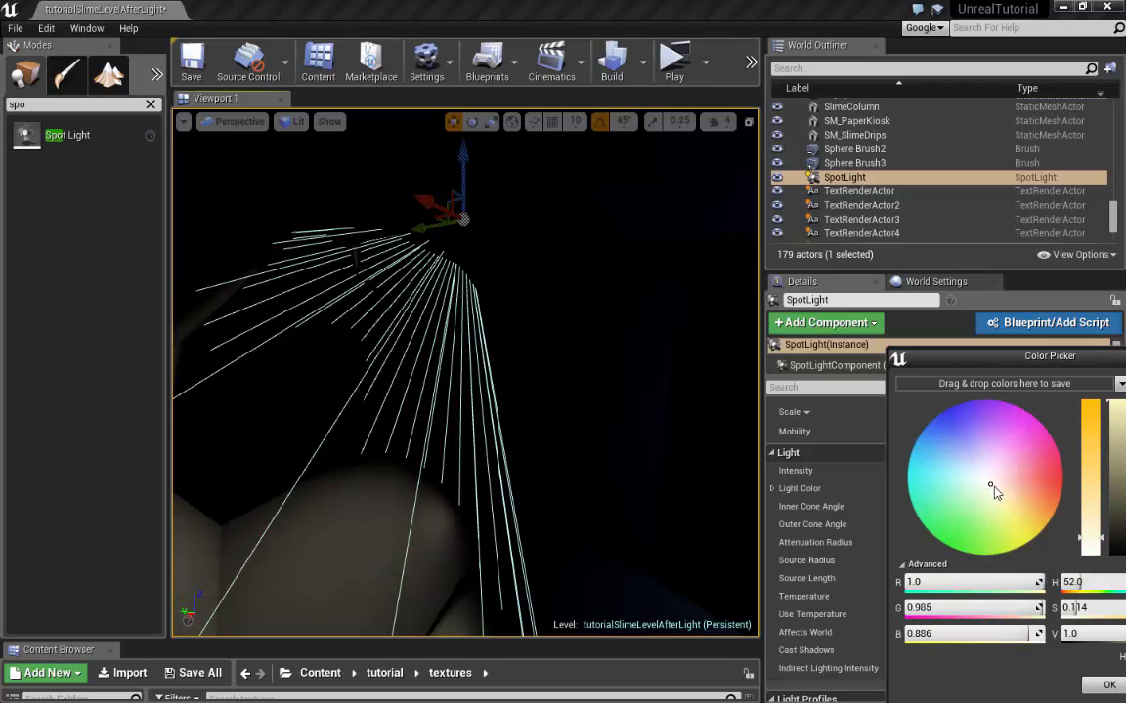
pyautogui.moveTo(1060, 356); pyautogui.dragTo(915, 300)
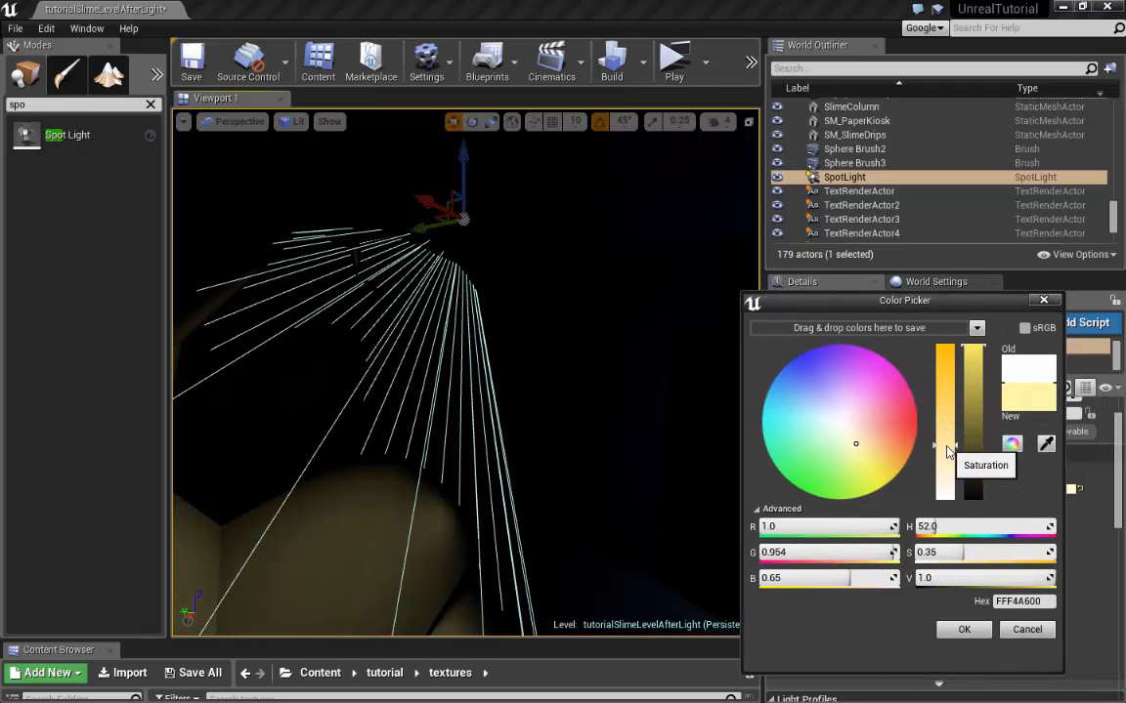
pyautogui.click(963, 629)
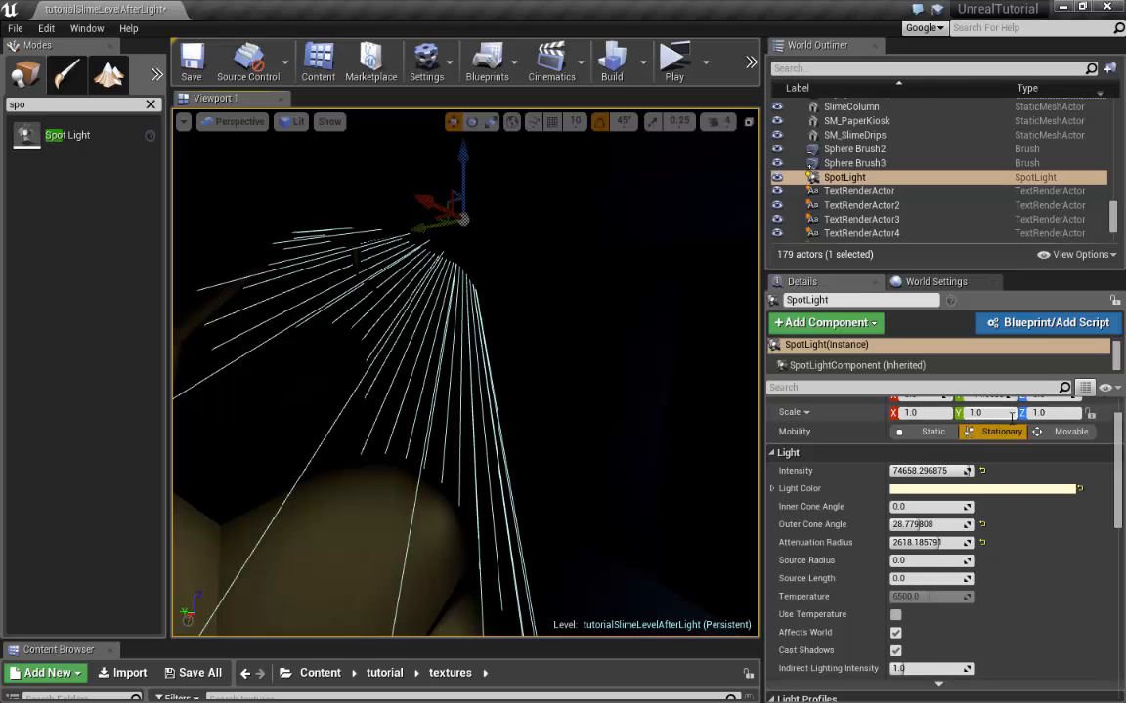
pyautogui.doubleClick(984, 489)
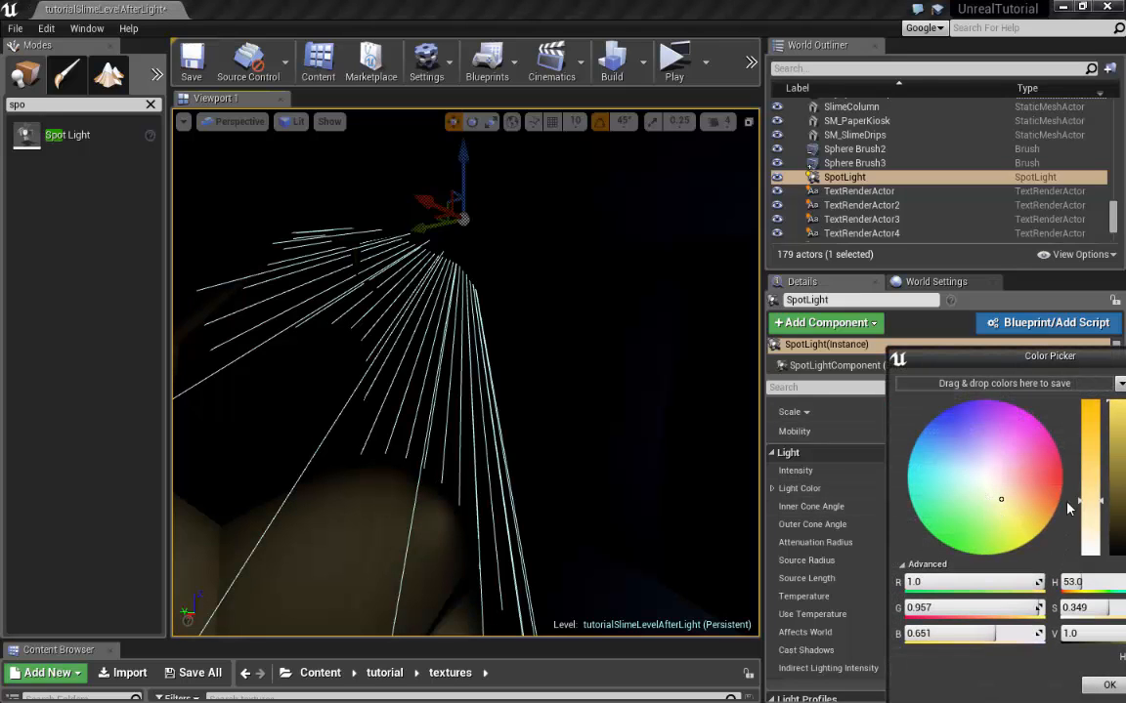
pyautogui.moveTo(1095, 508); pyautogui.dragTo(1093, 518)
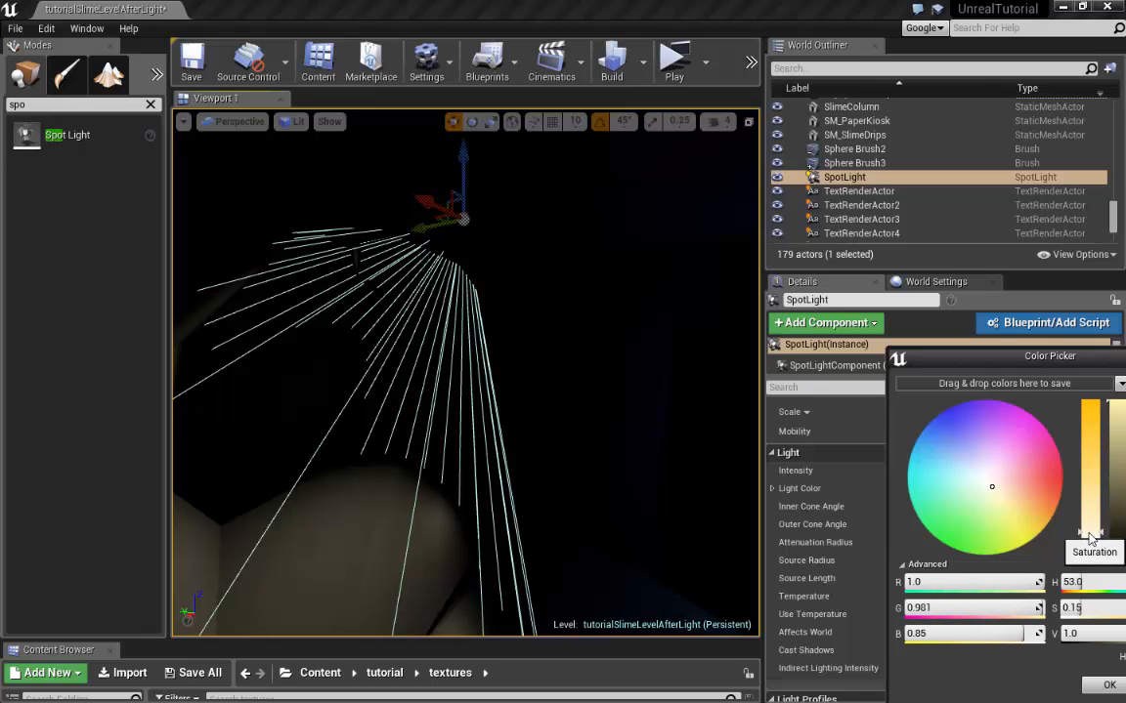
pyautogui.click(1105, 686)
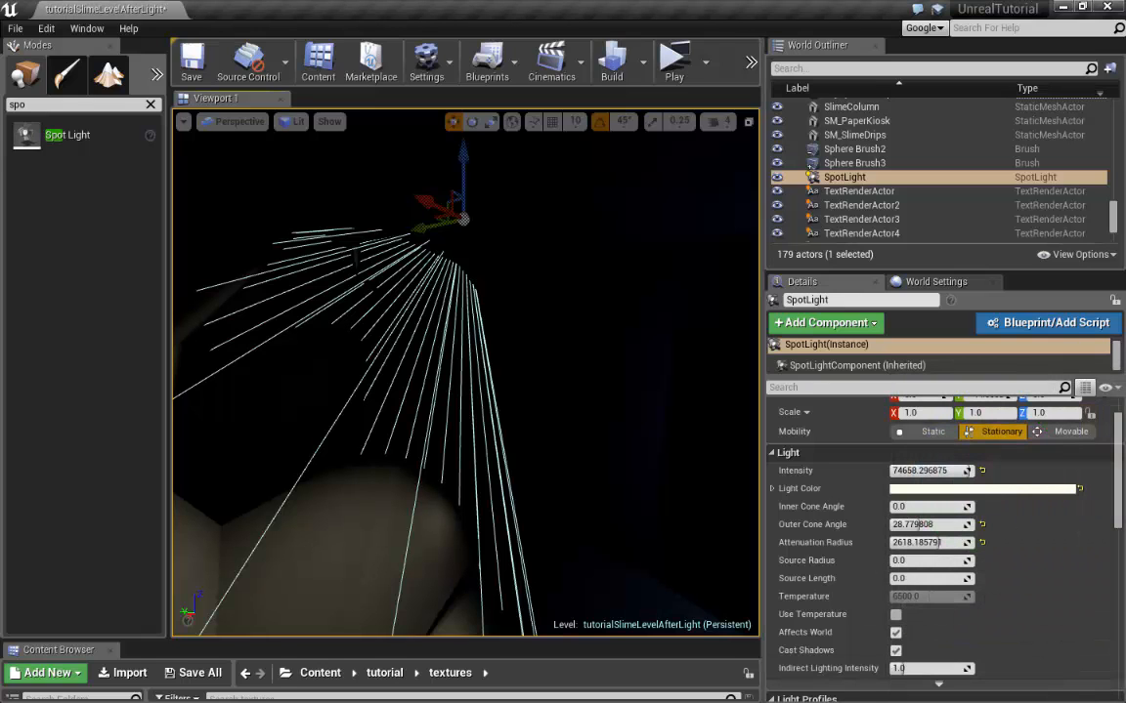
# Build the lighting for the level
pyautogui.press('w')
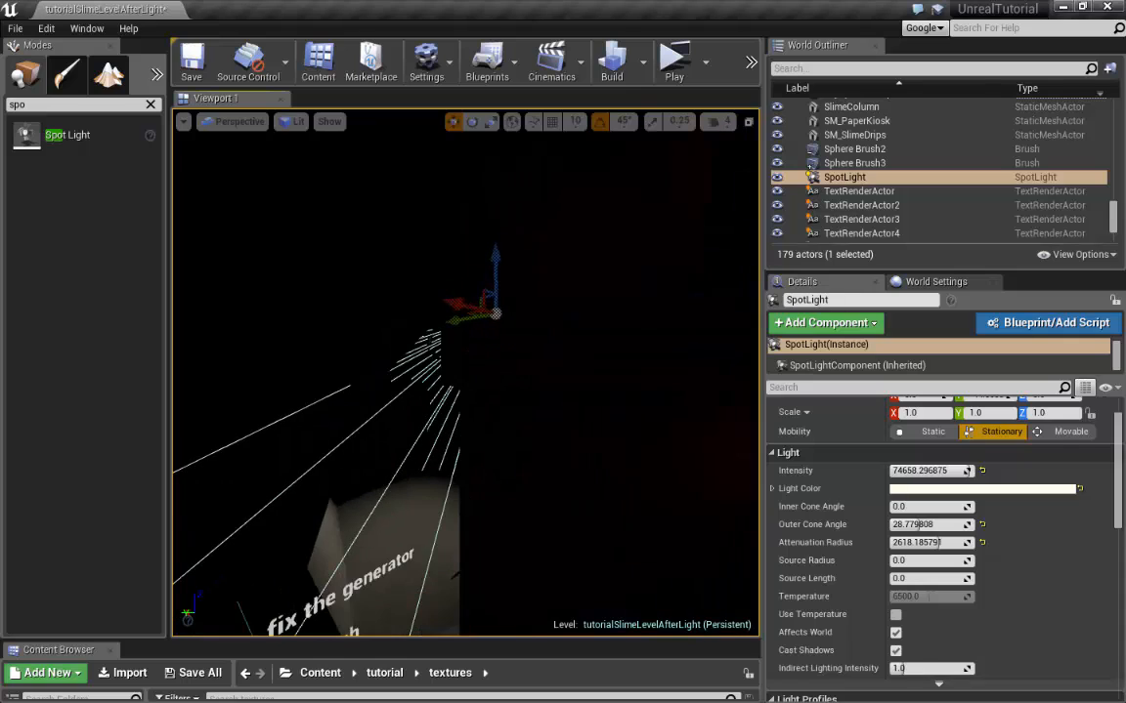
pyautogui.click(642, 65)
pyautogui.click(689, 106)
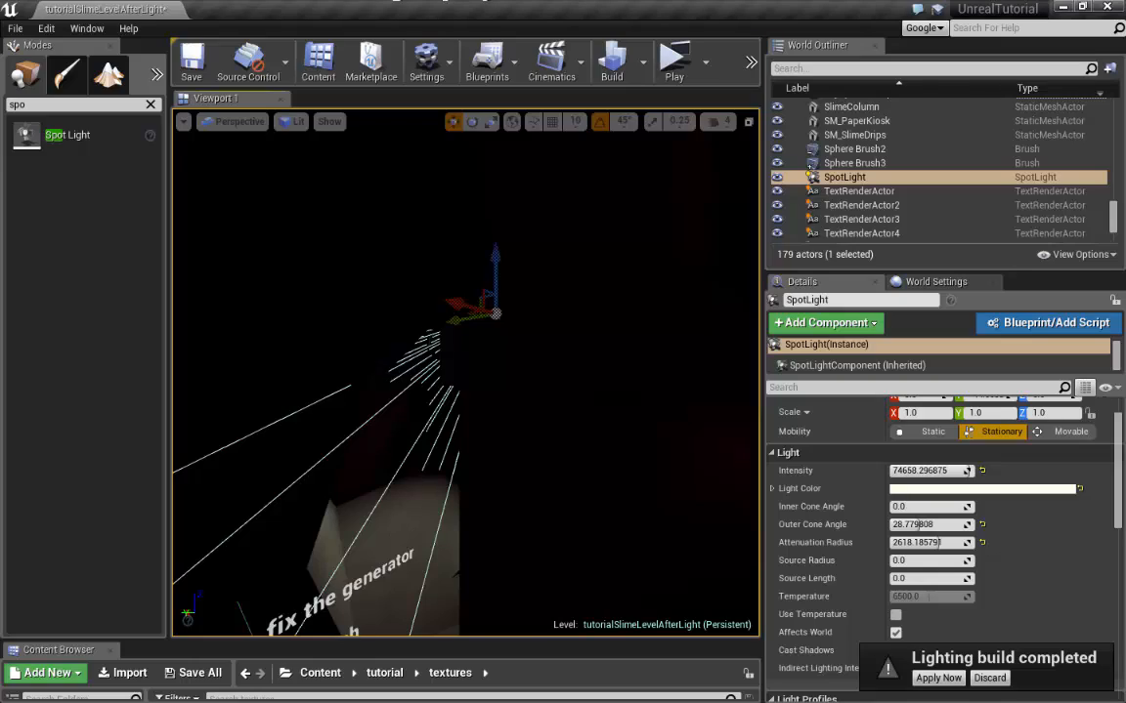
# Play the level and run the character past the slime pools, grates and blue wall lamps to examine the lighting
pyautogui.moveTo(465, 371); pyautogui.dragTo(503, 357, button='right')
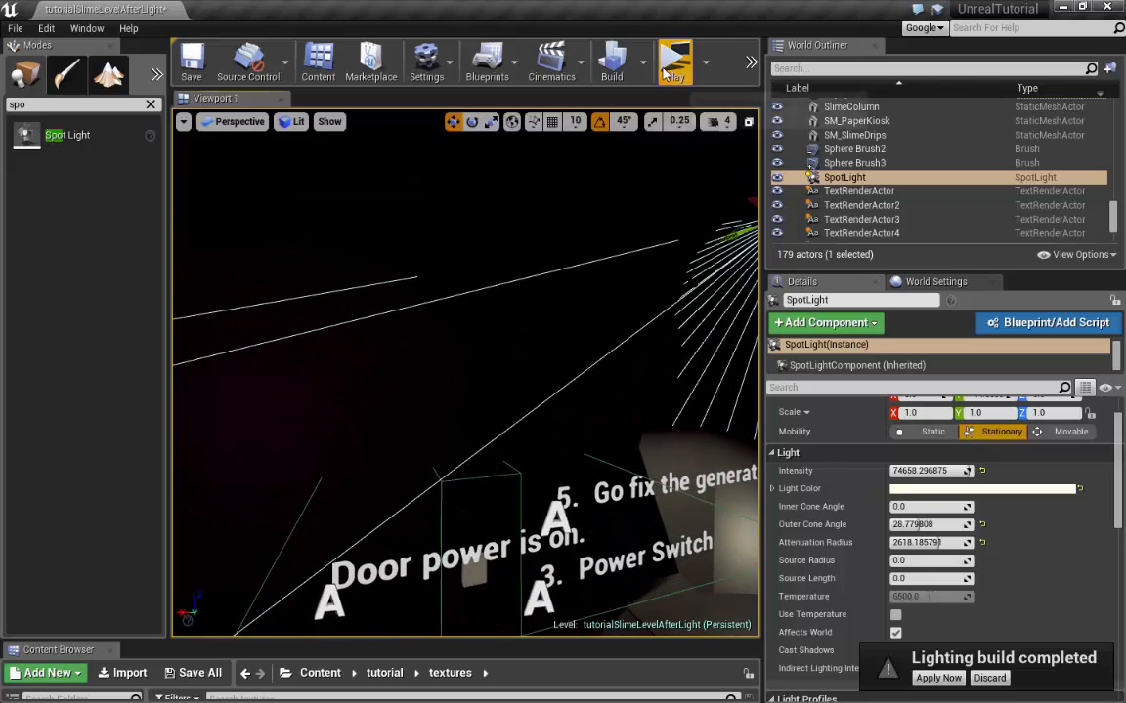
pyautogui.click(666, 74)
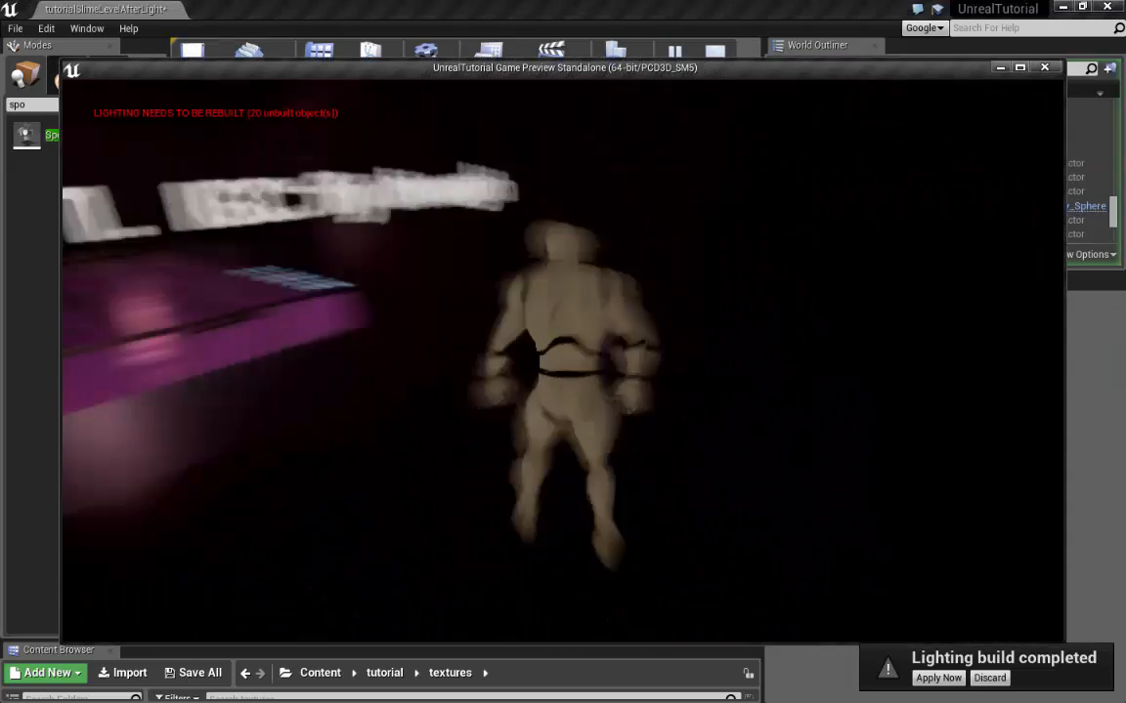
pyautogui.press('s')
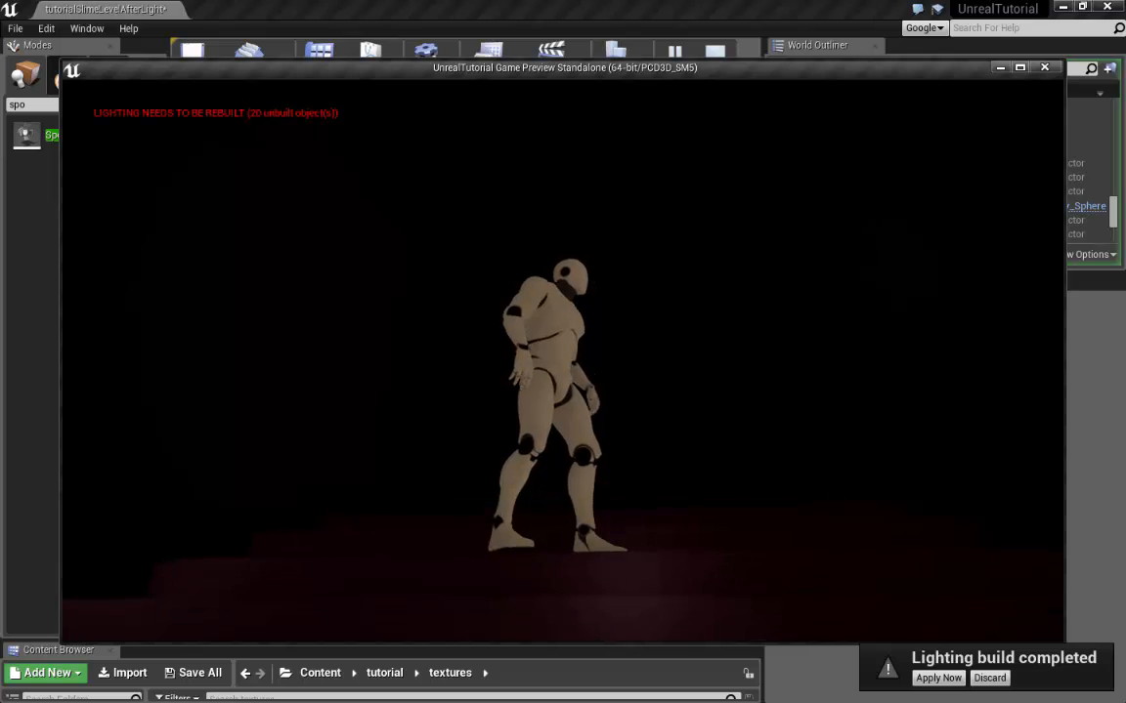
pyautogui.press('w')
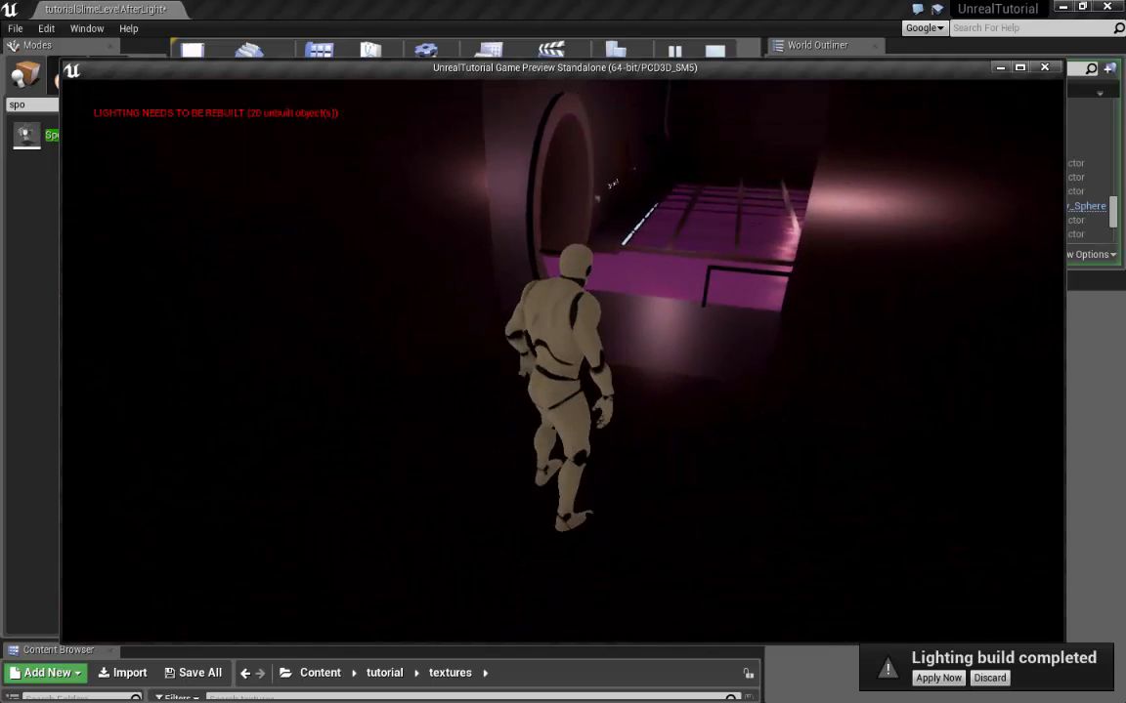
pyautogui.press('w')
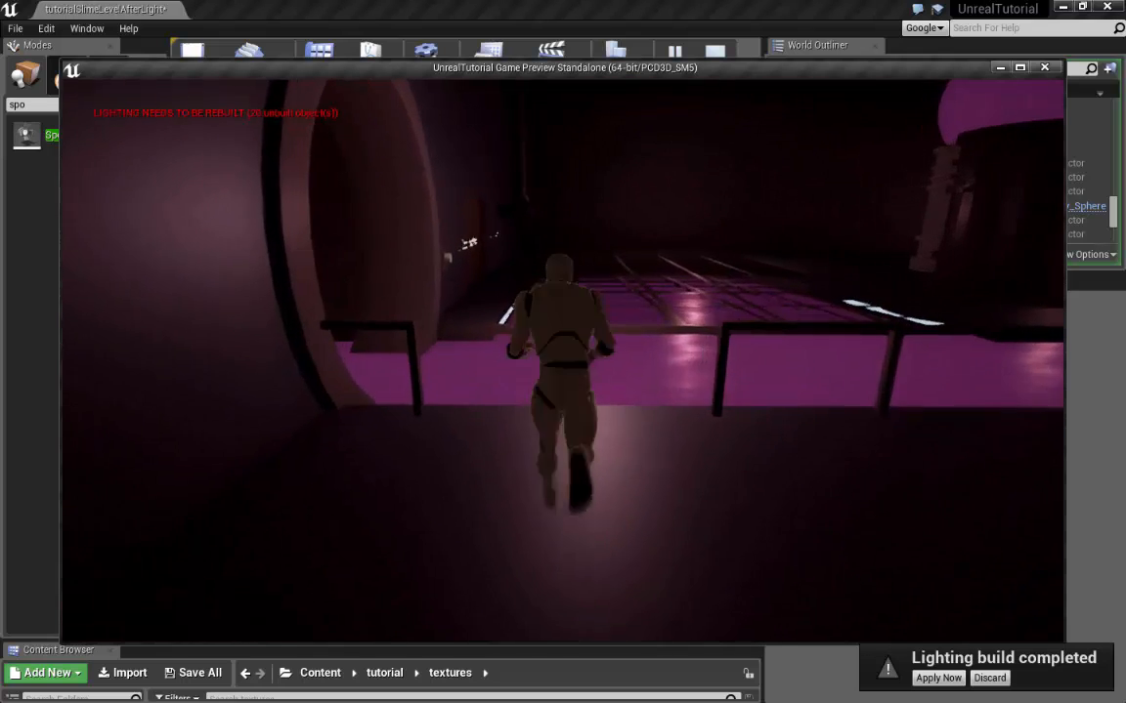
pyautogui.press('w')
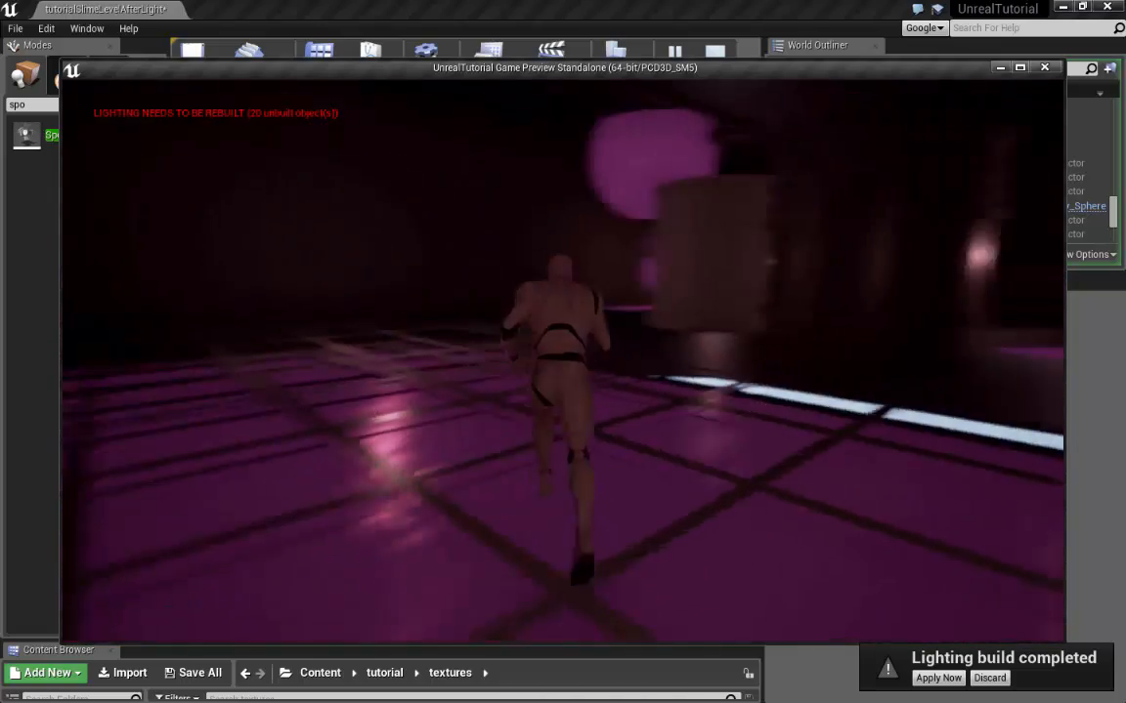
pyautogui.press('w')
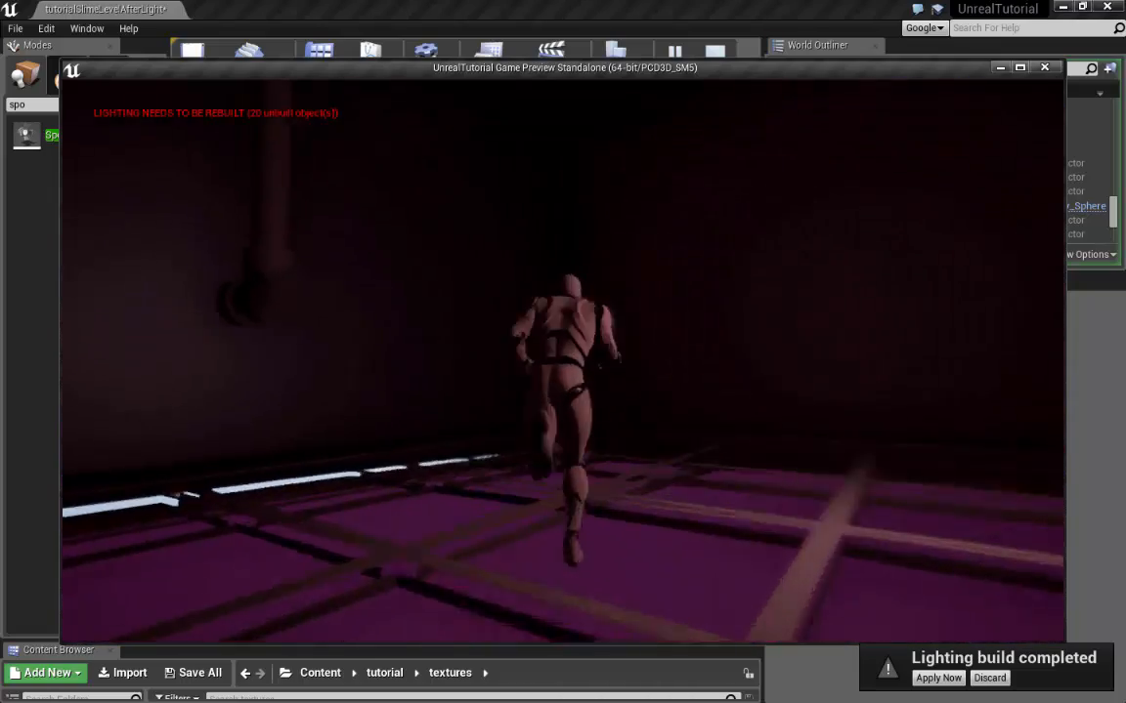
pyautogui.press('w')
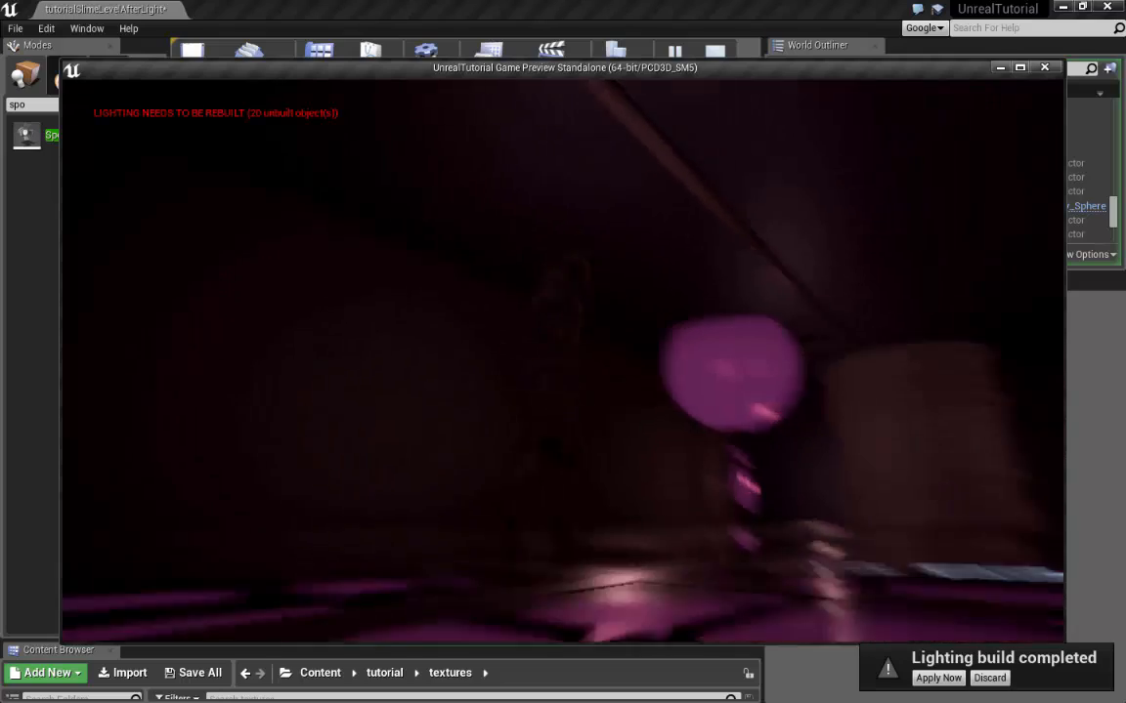
pyautogui.press('w')
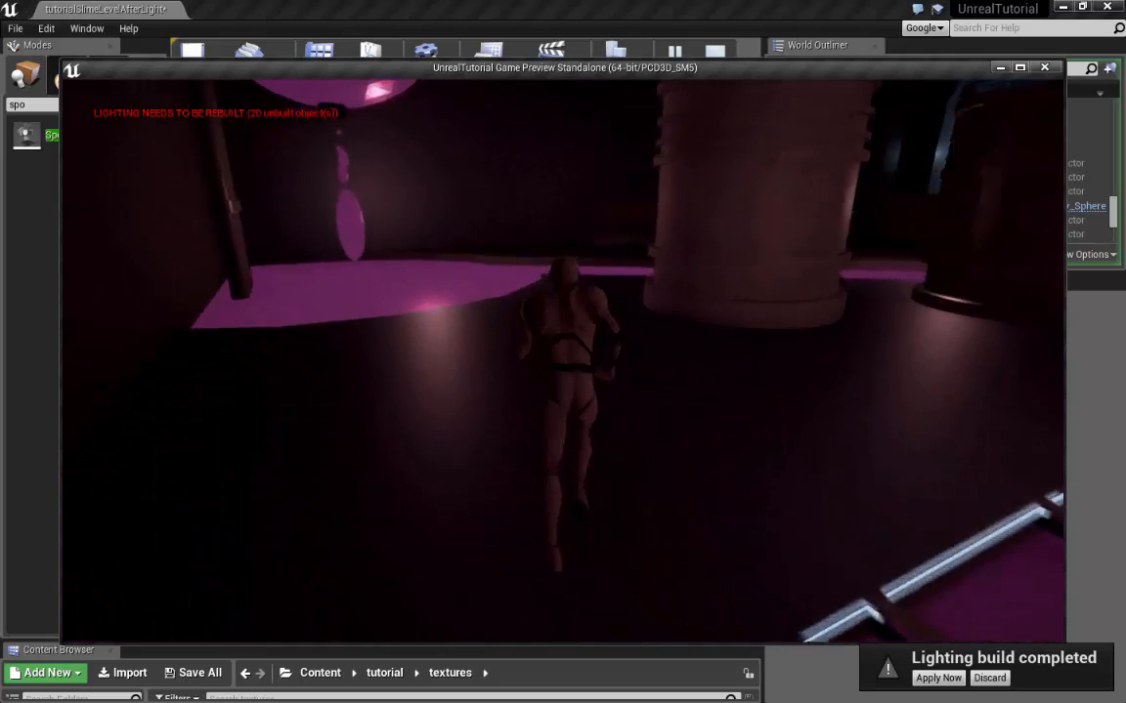
pyautogui.press('w')
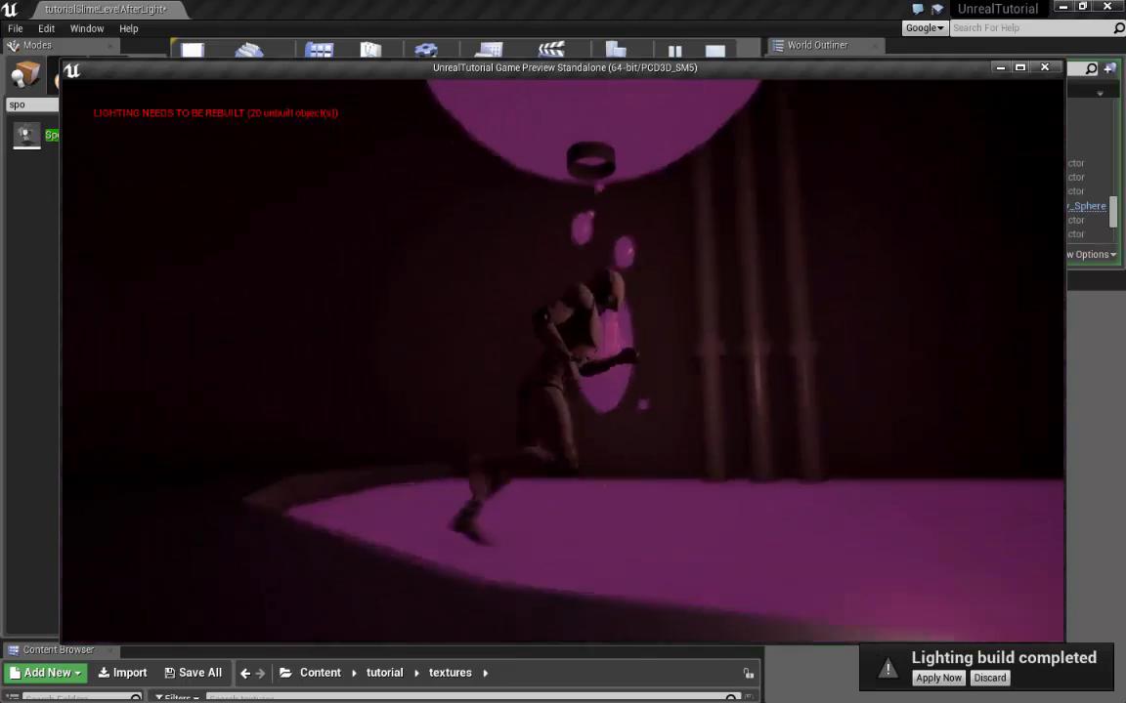
pyautogui.press('w')
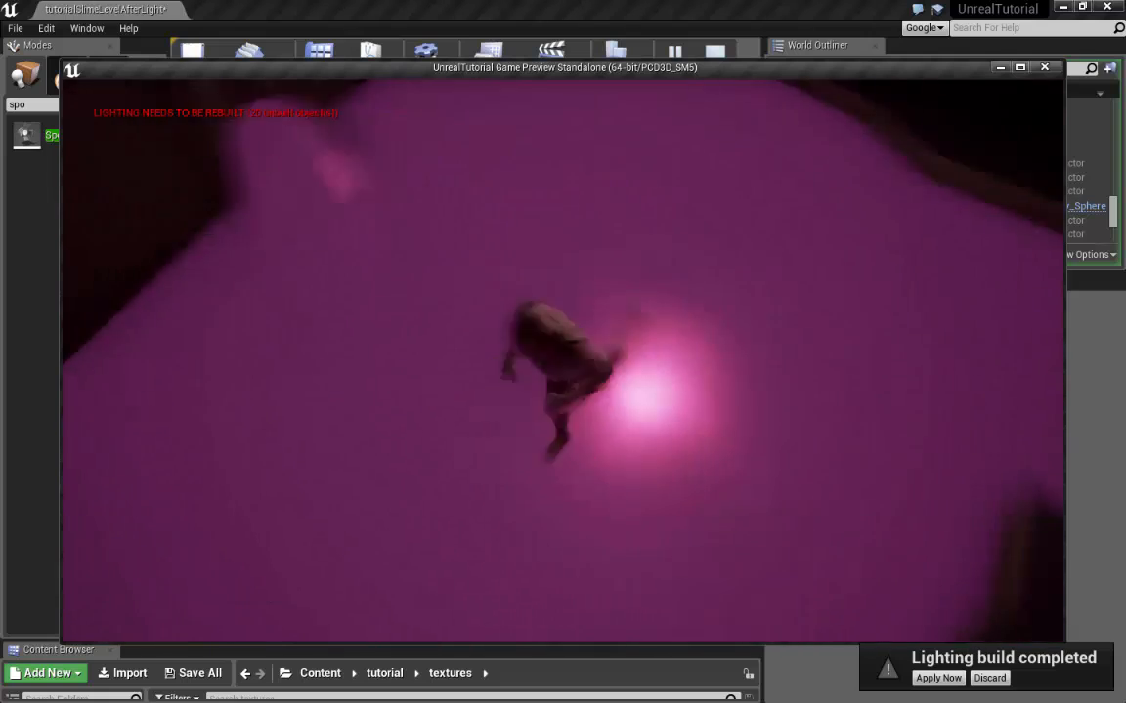
pyautogui.press('w')
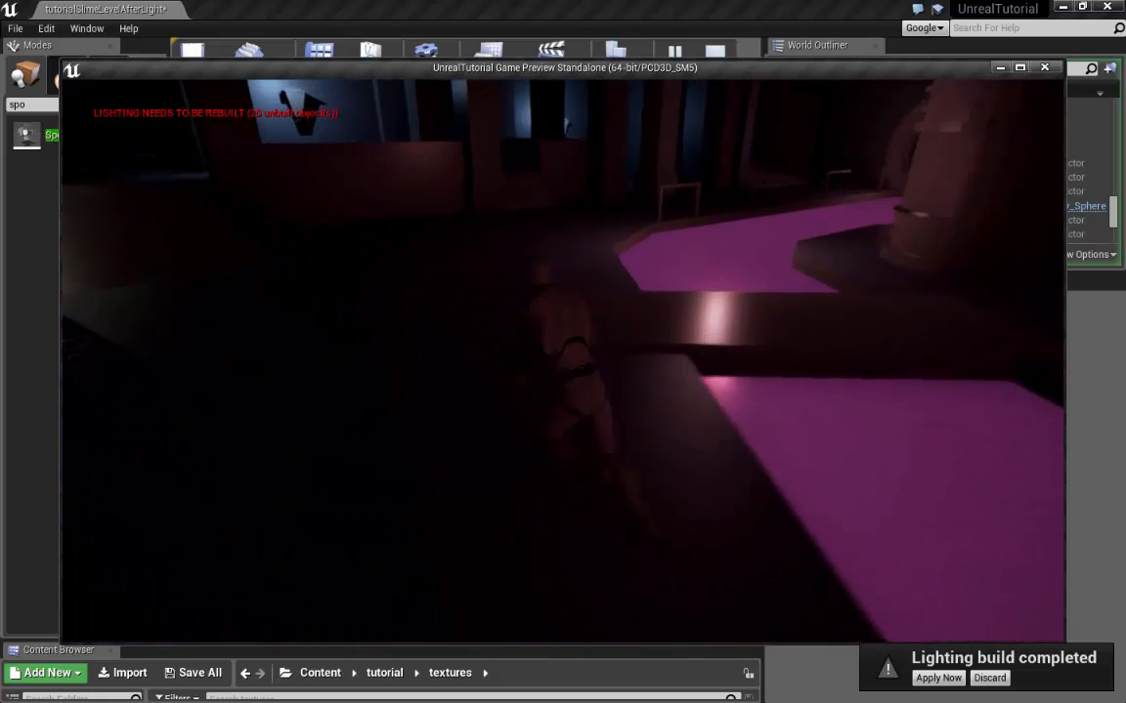
pyautogui.press('w')
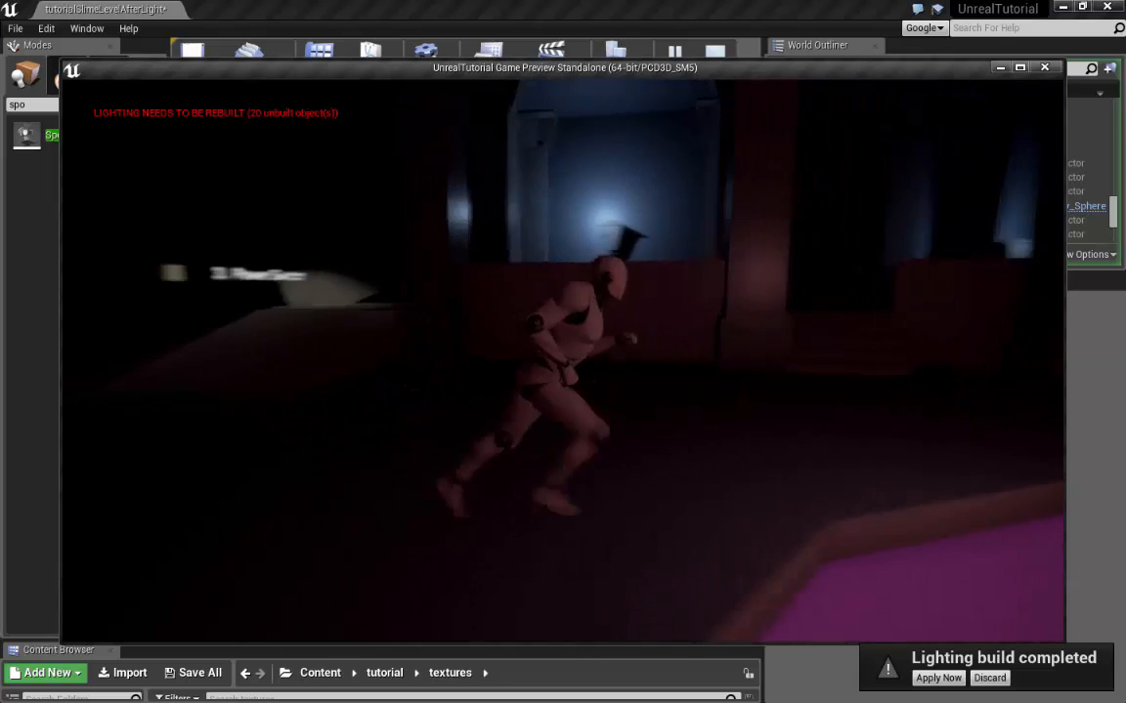
# Run the character past the generator to the power switch area to examine the warm spot light on the ramp and walls
pyautogui.press('w')
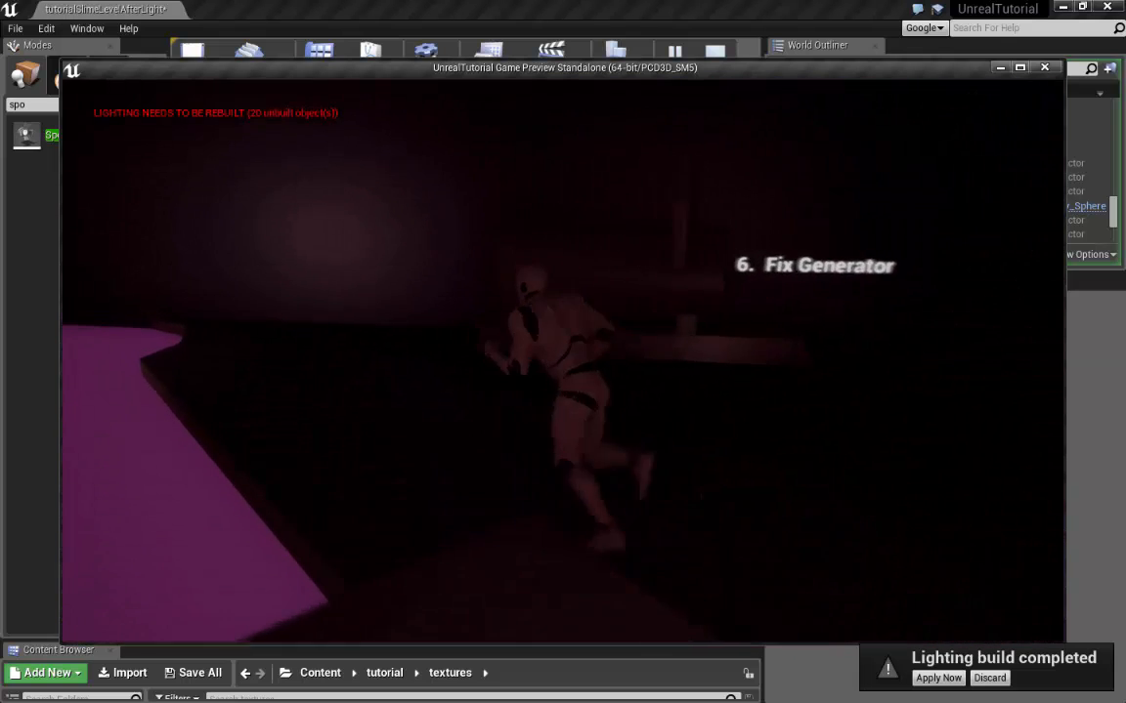
pyautogui.press('w')
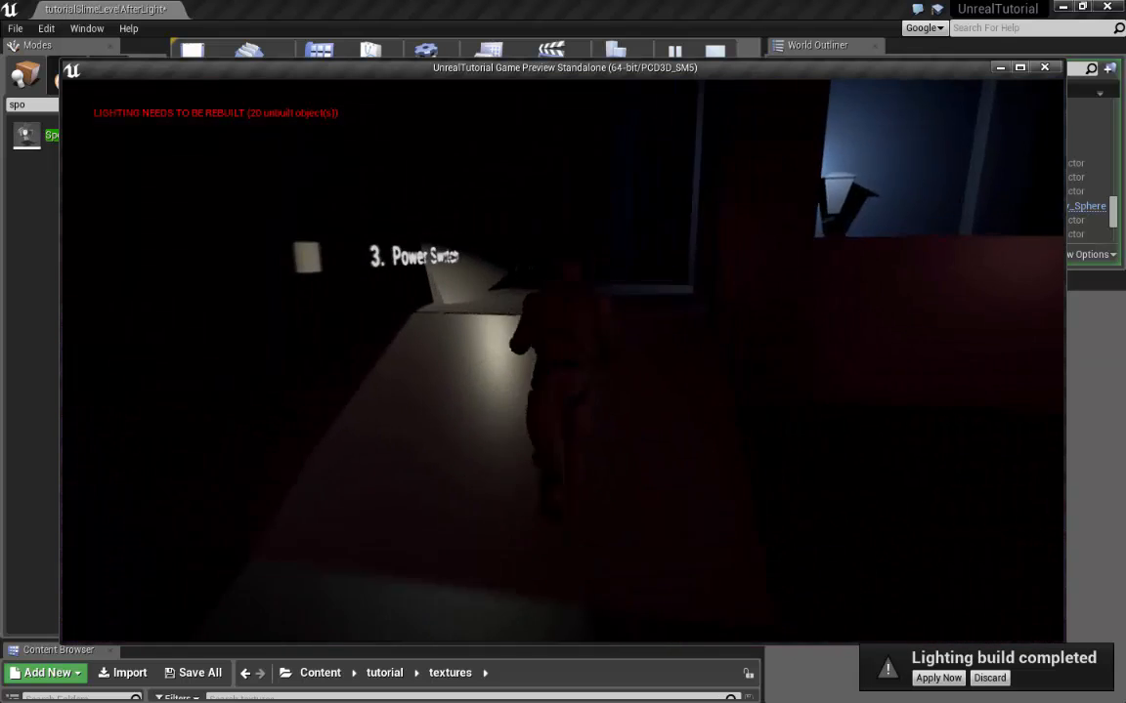
pyautogui.press('w')
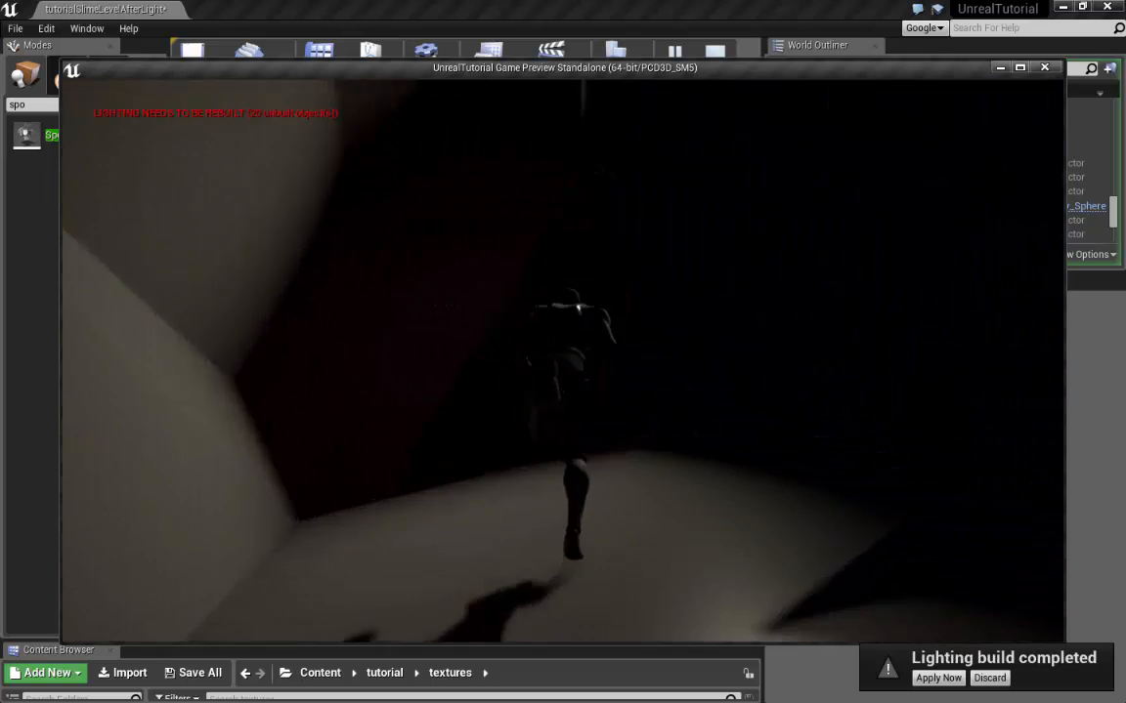
pyautogui.press('w')
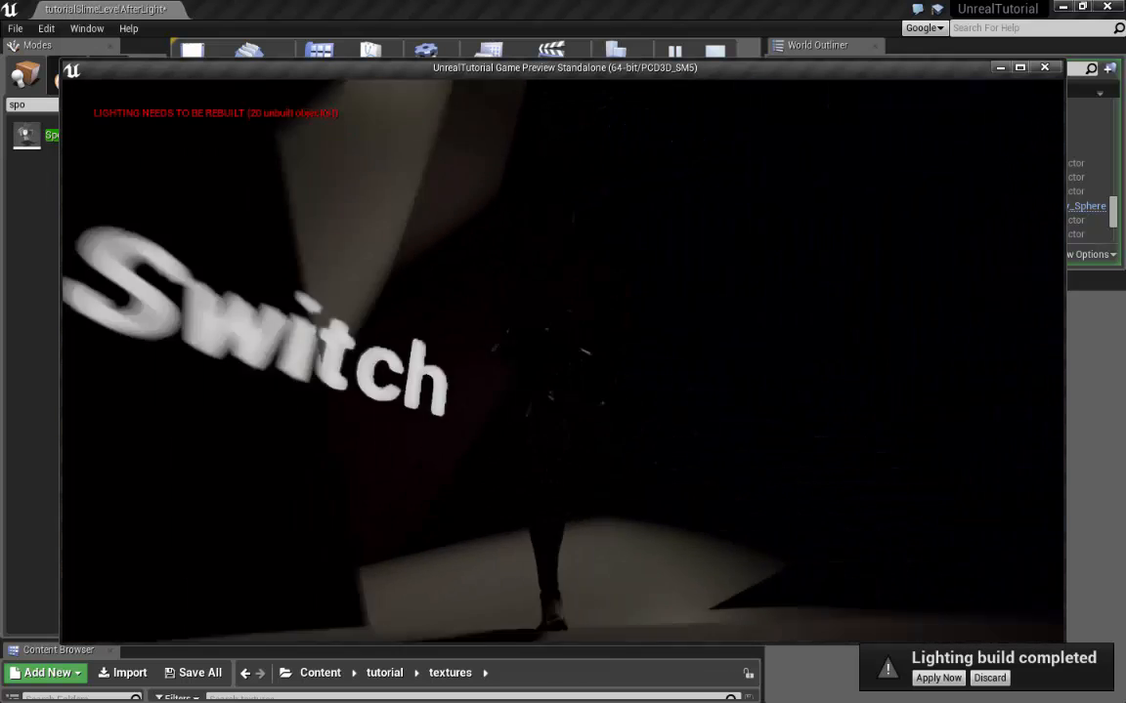
pyautogui.press('w')
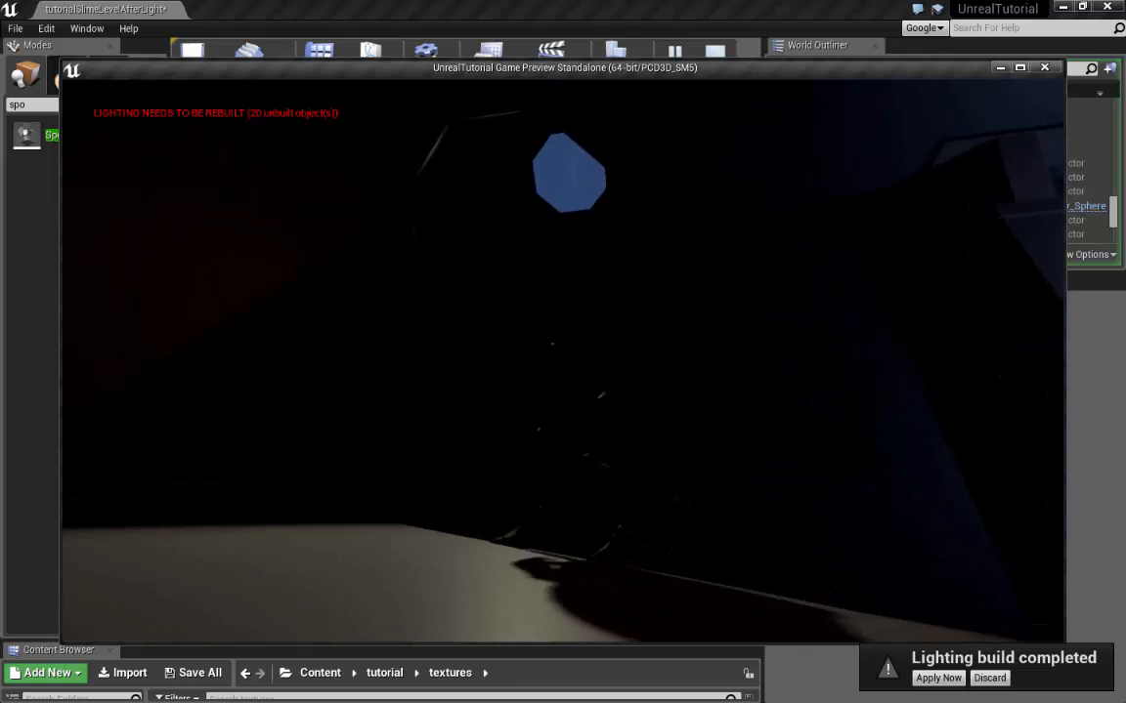
pyautogui.press('w')
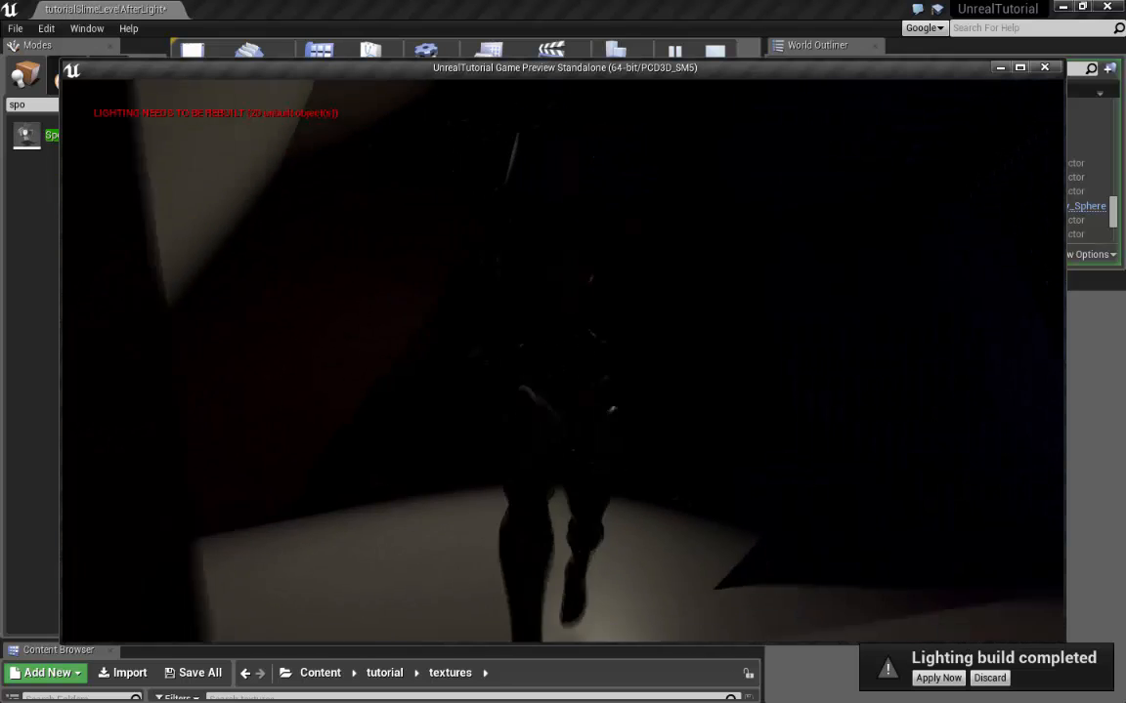
pyautogui.press('w')
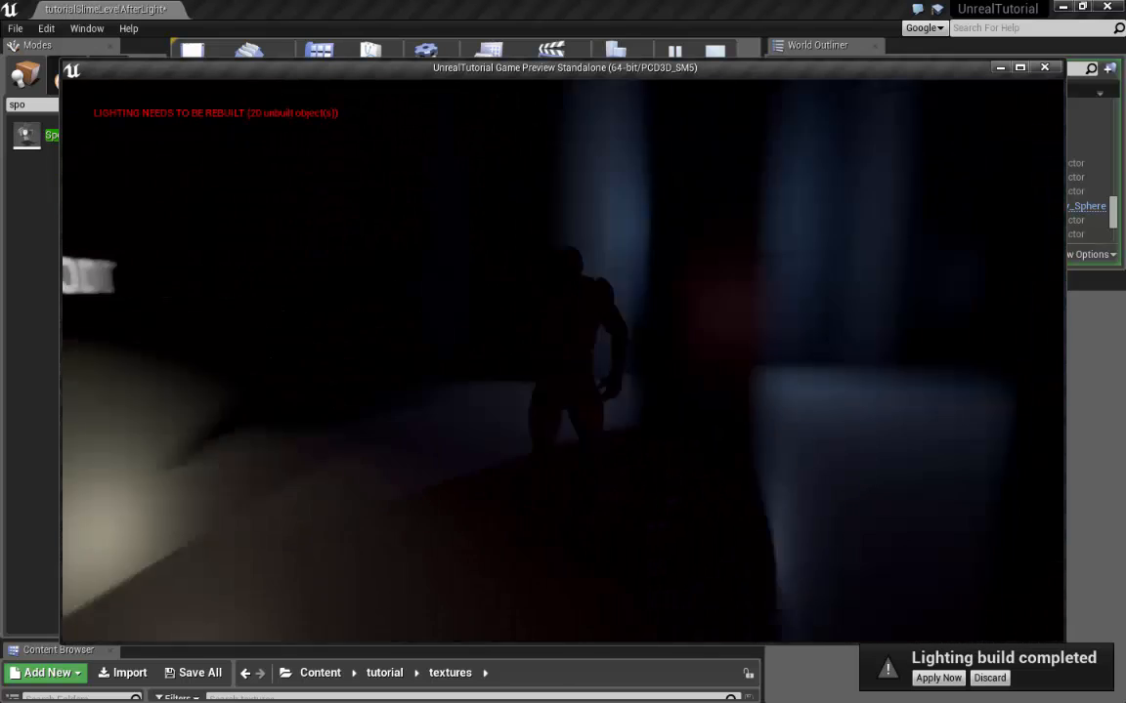
pyautogui.press('w')
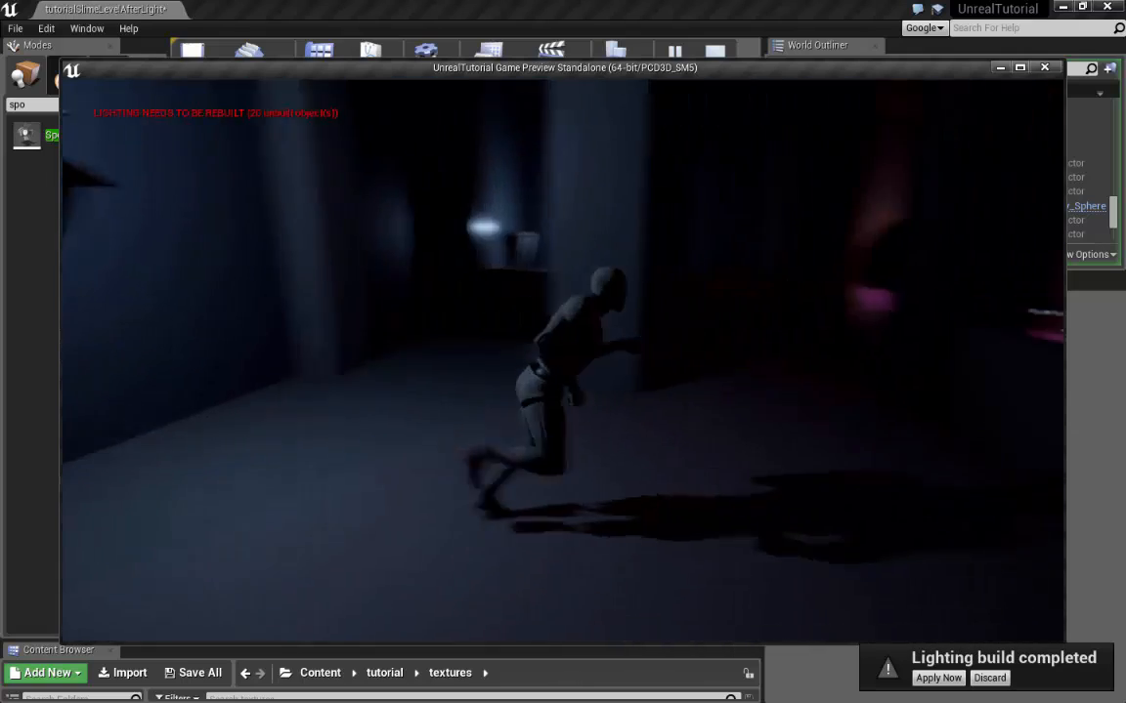
# Run past the blue wall lamp, slime channels, storage tanks and generator to examine their lighting, and end the play session
pyautogui.press('w')
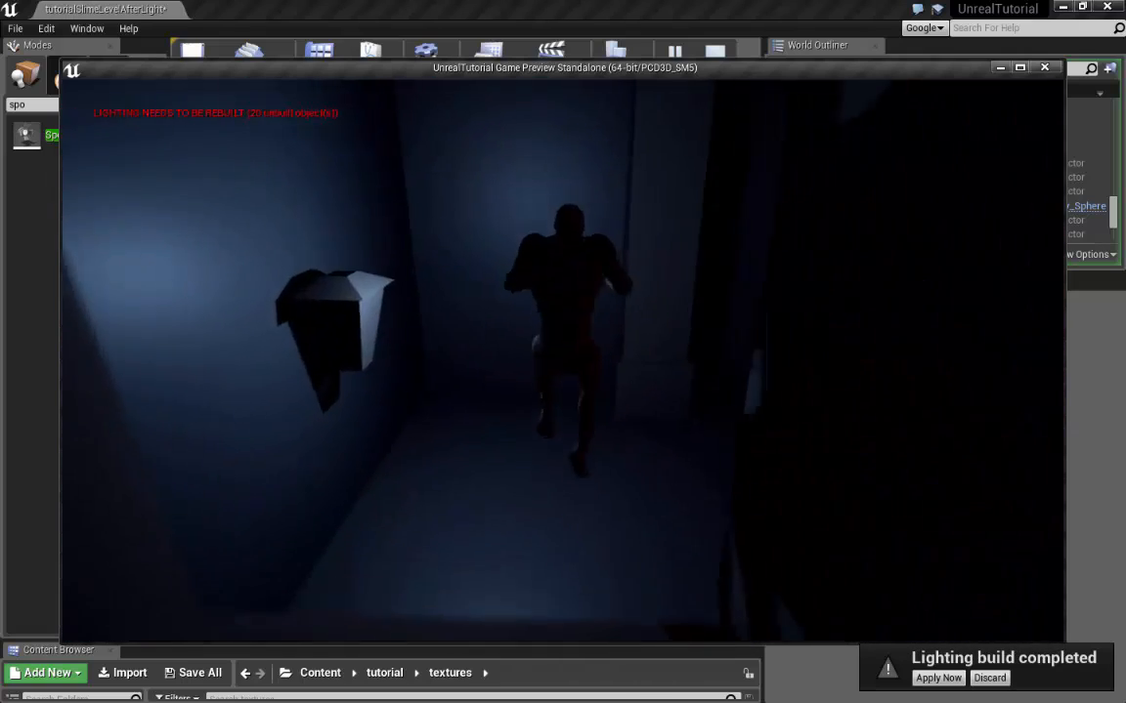
pyautogui.press('w')
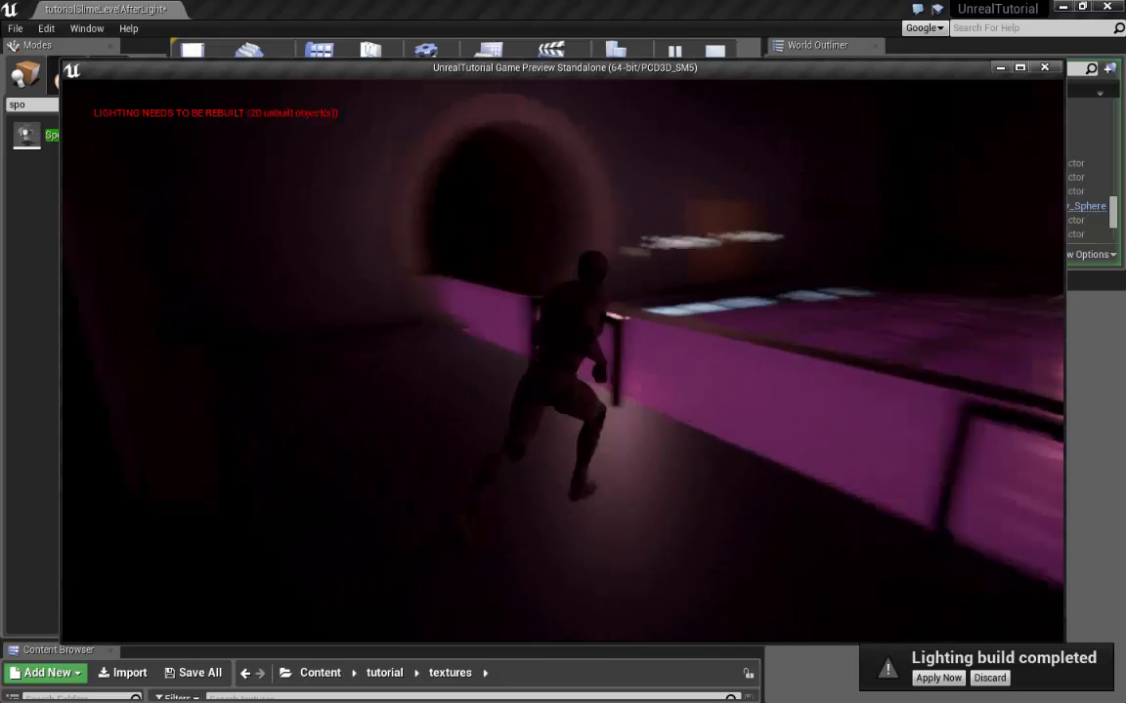
pyautogui.press('w')
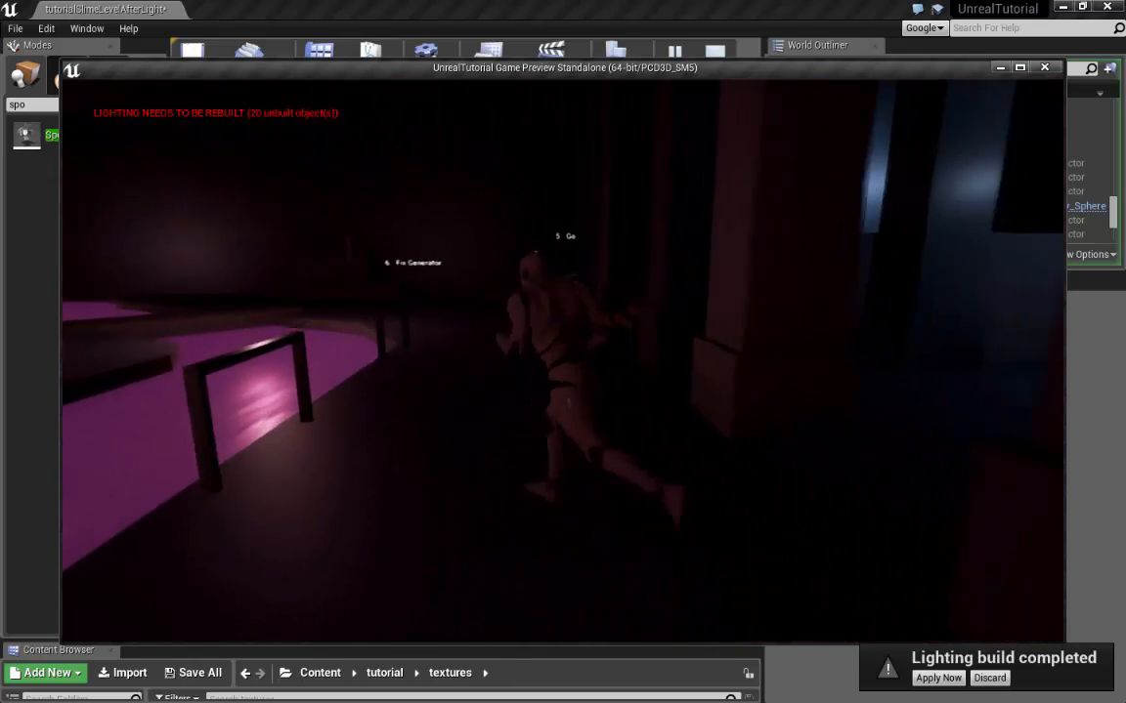
pyautogui.press('w')
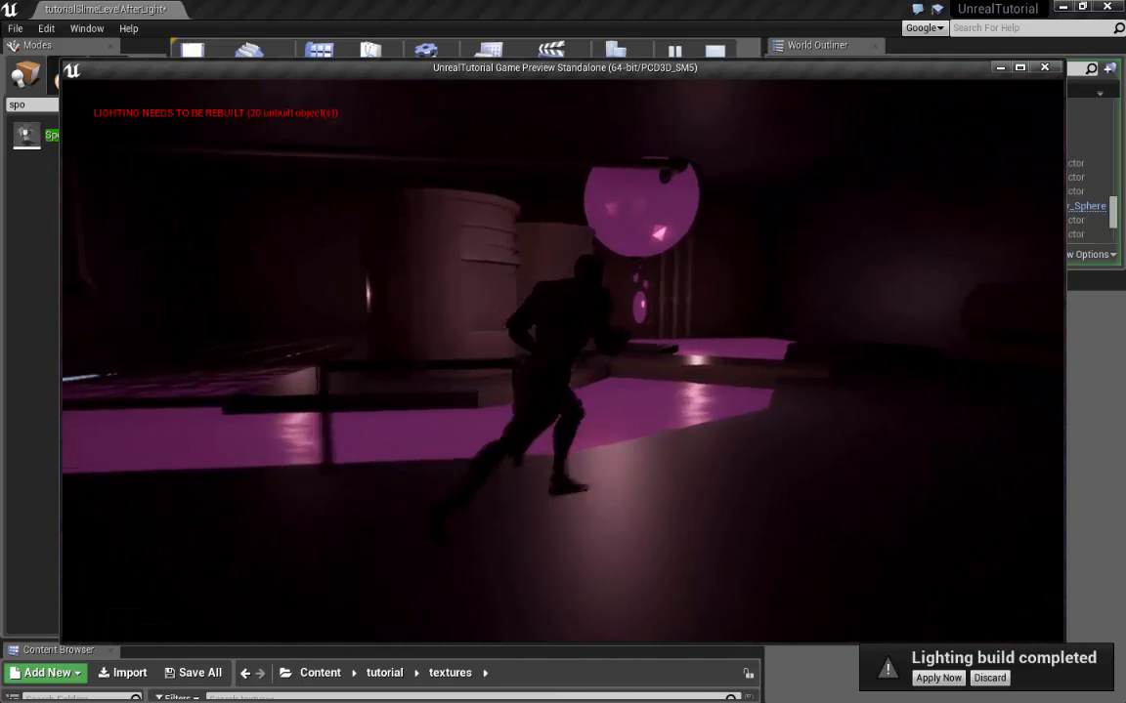
pyautogui.press('w')
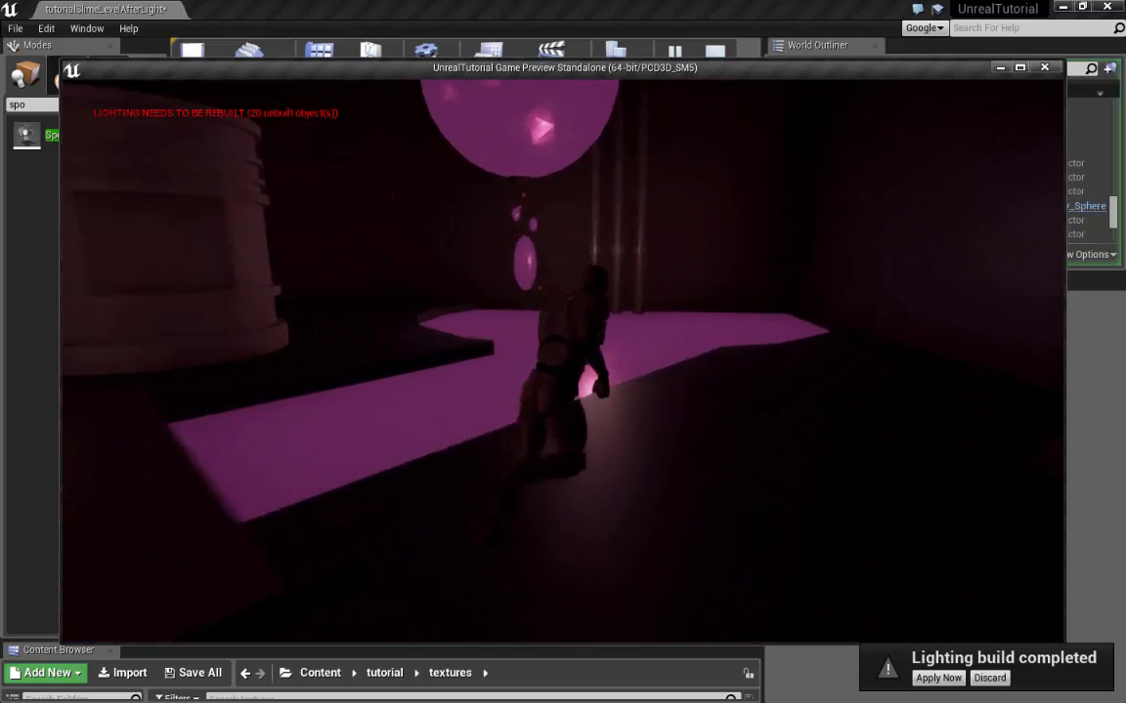
pyautogui.press('w')
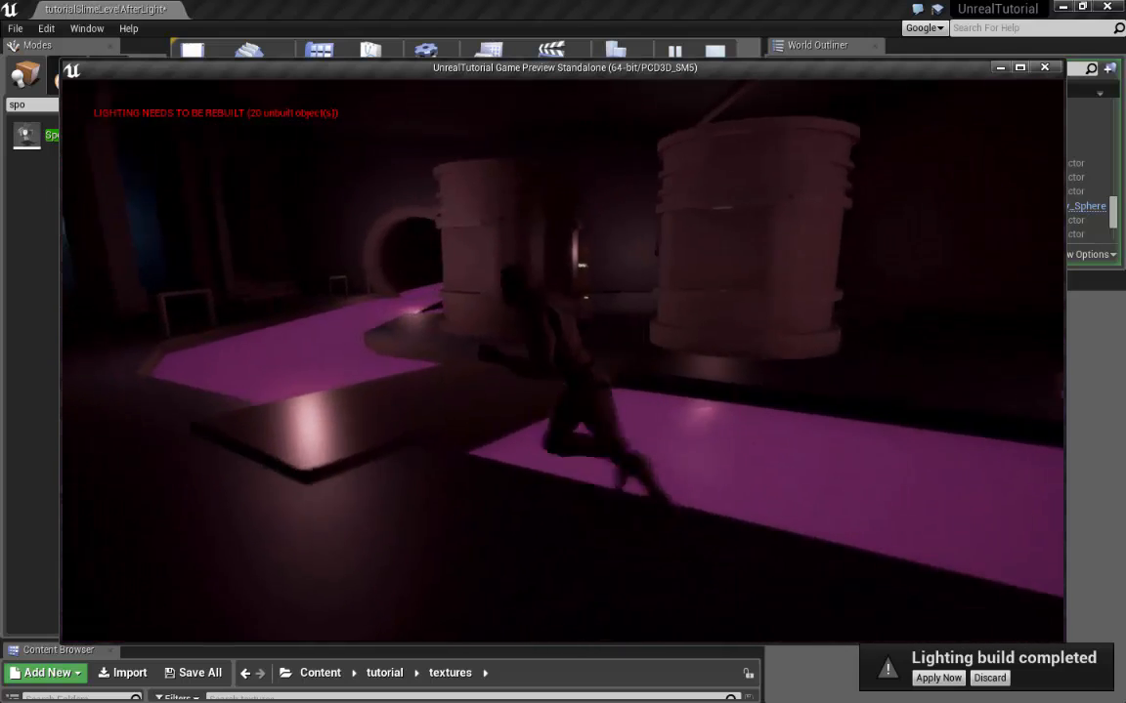
pyautogui.press('w')
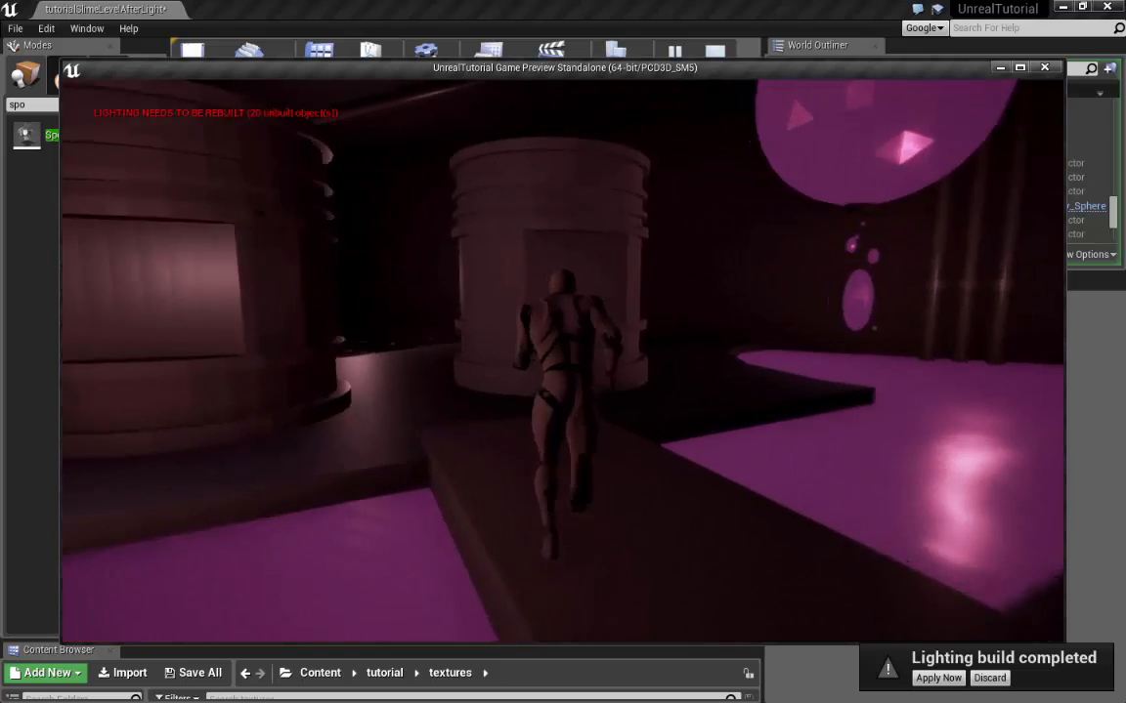
pyautogui.press('w')
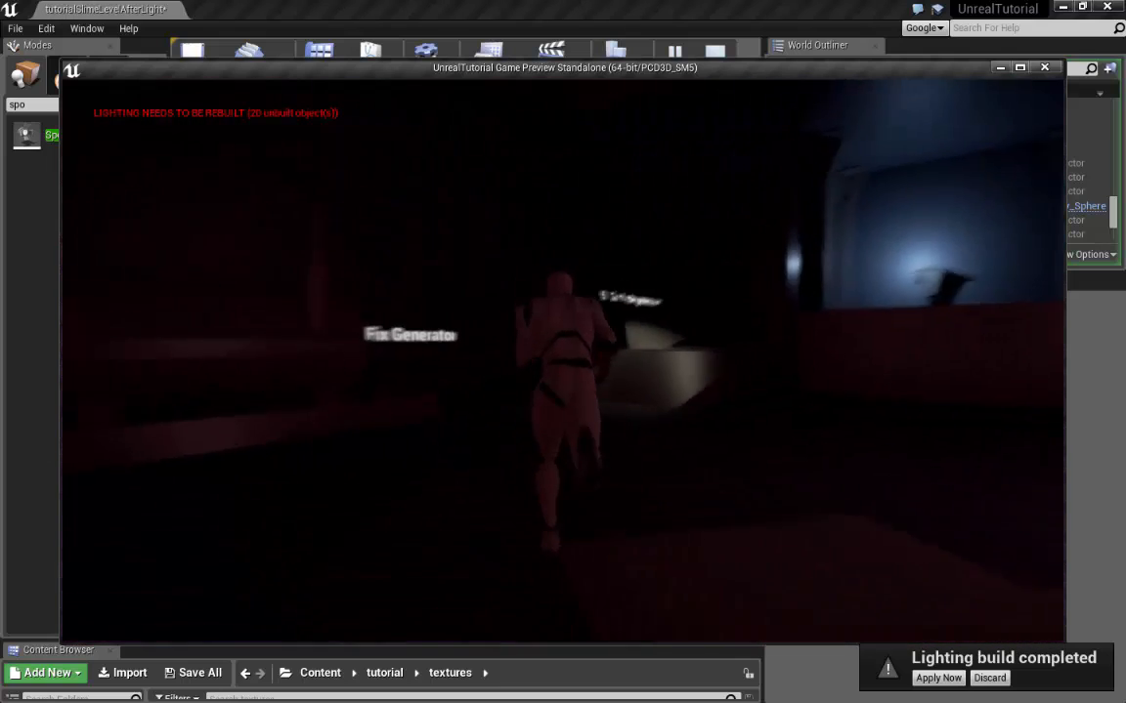
pyautogui.press('s')
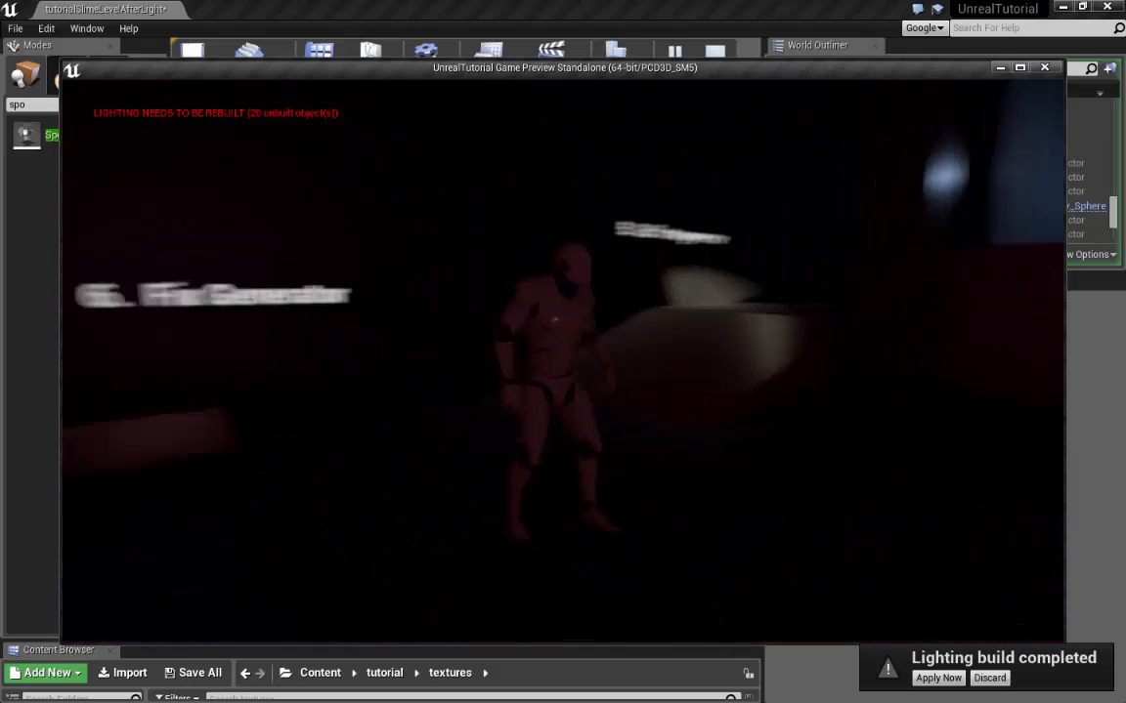
pyautogui.press('Escape')
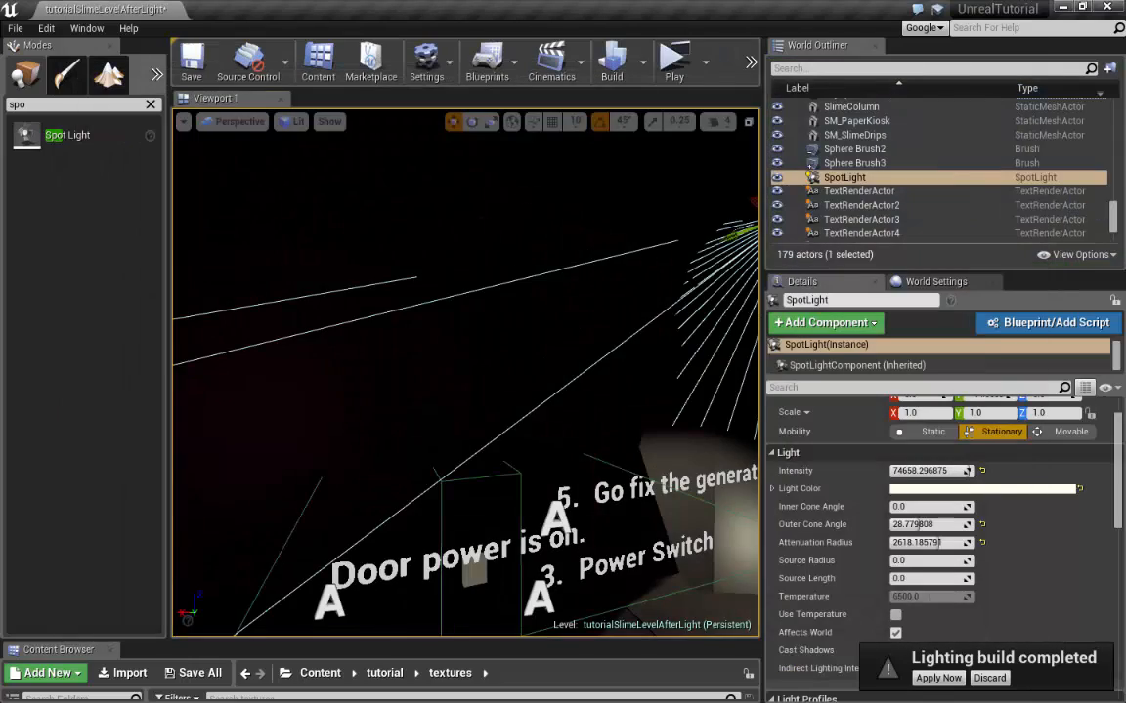
# Focus the view on the spot light and raise its Intensity further
pyautogui.press('f')
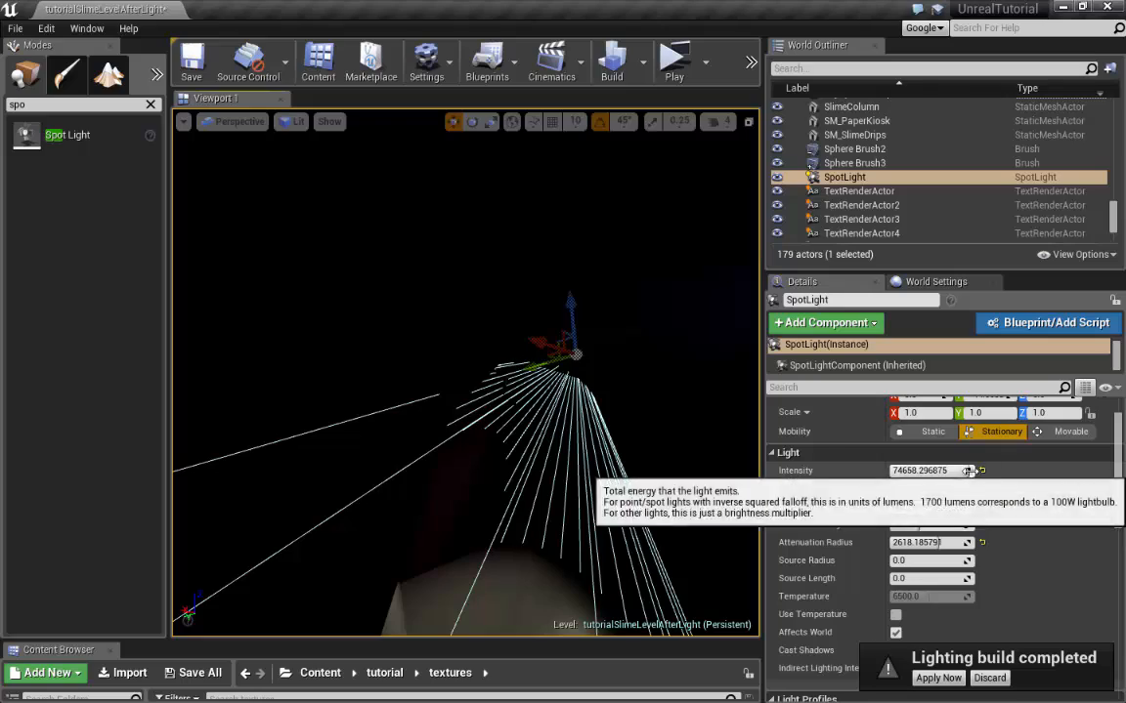
pyautogui.moveTo(970, 472); pyautogui.dragTo(1007, 472)
pyautogui.moveTo(465, 372); pyautogui.dragTo(498, 376, button='right')
# Try raising the stairway point light's Intensity to about 68232.5, with an Attenuation Radius of about 494.2, and shift it horizontally
pyautogui.click(477, 445)
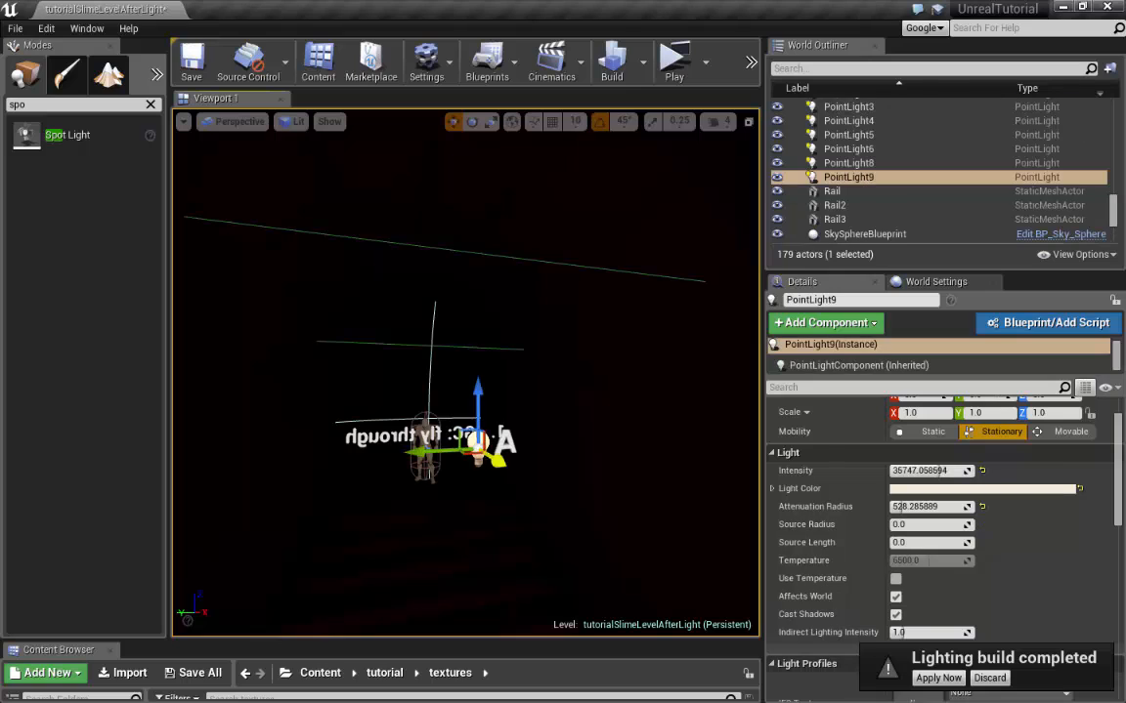
pyautogui.scroll(-1, 1042, 491)
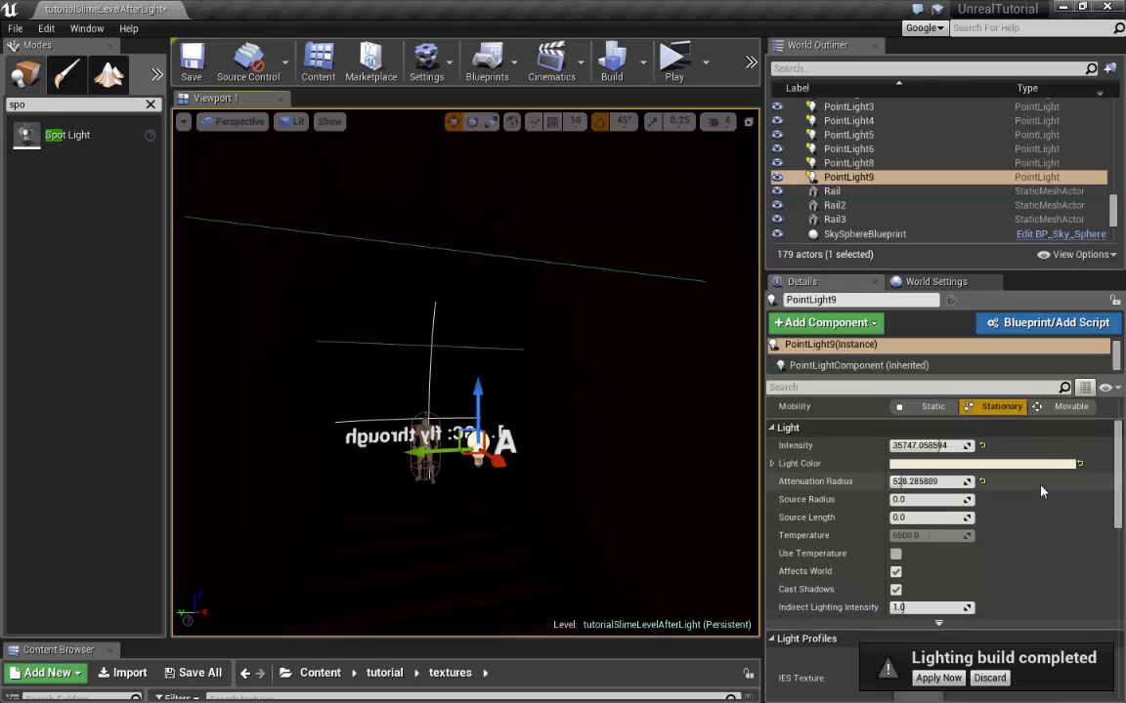
pyautogui.scroll(2, 1042, 492)
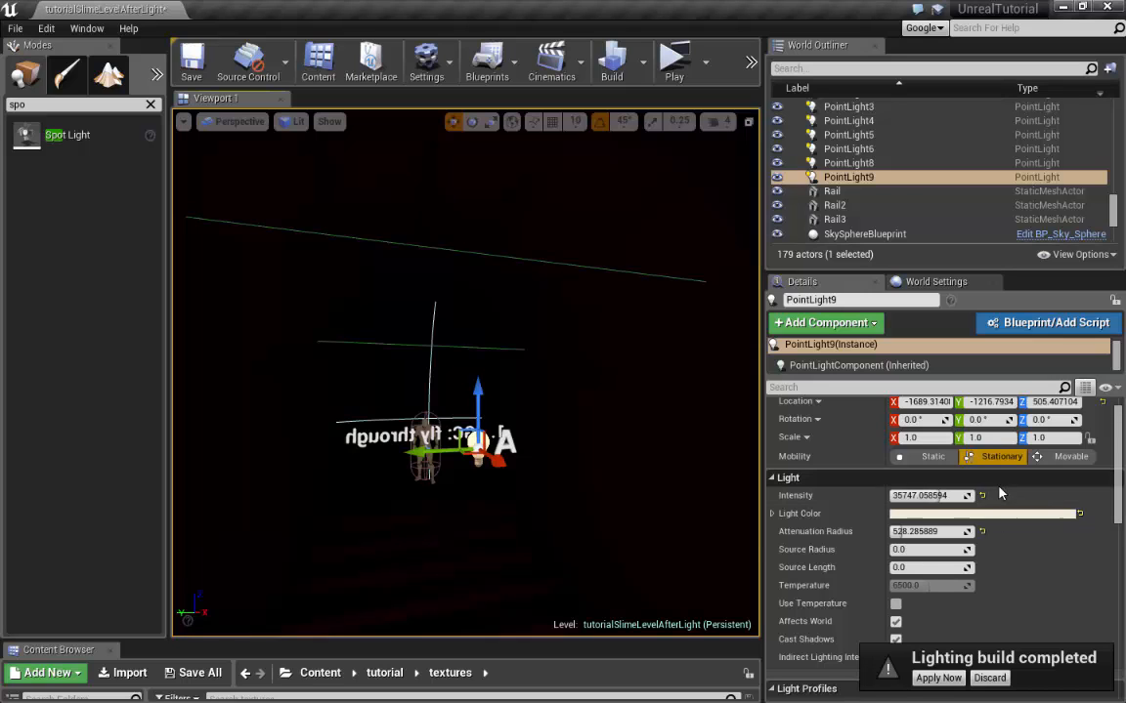
pyautogui.moveTo(937, 496); pyautogui.dragTo(944, 495)
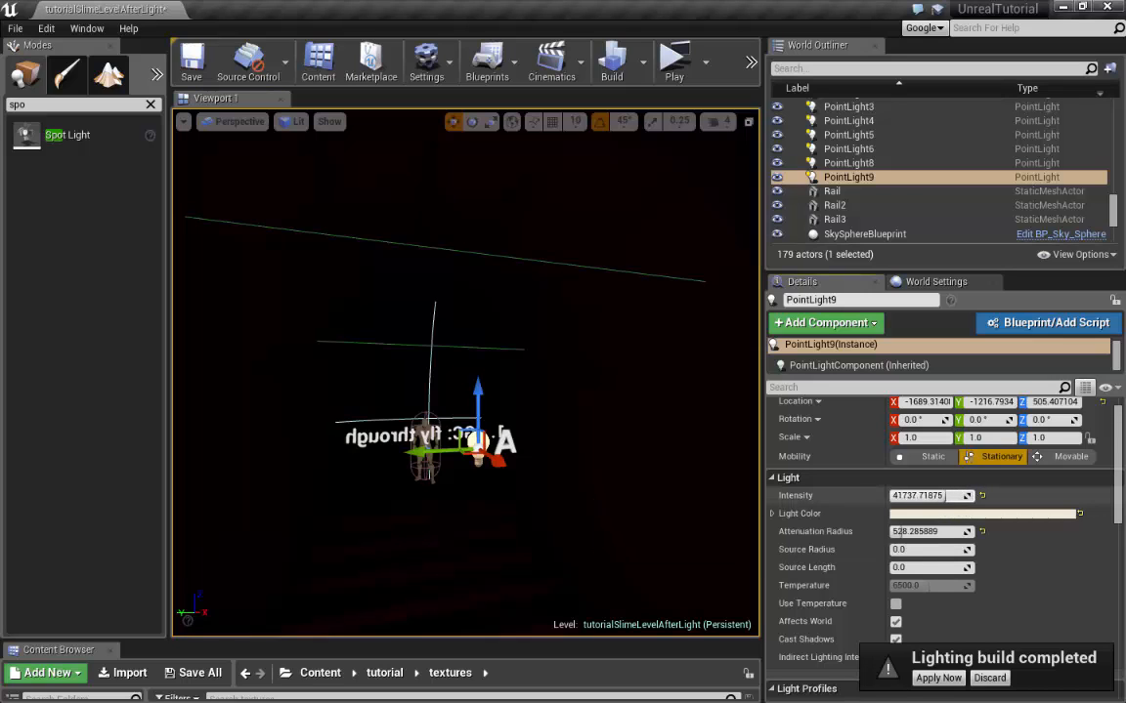
pyautogui.moveTo(430, 437); pyautogui.dragTo(518, 428, button='right')
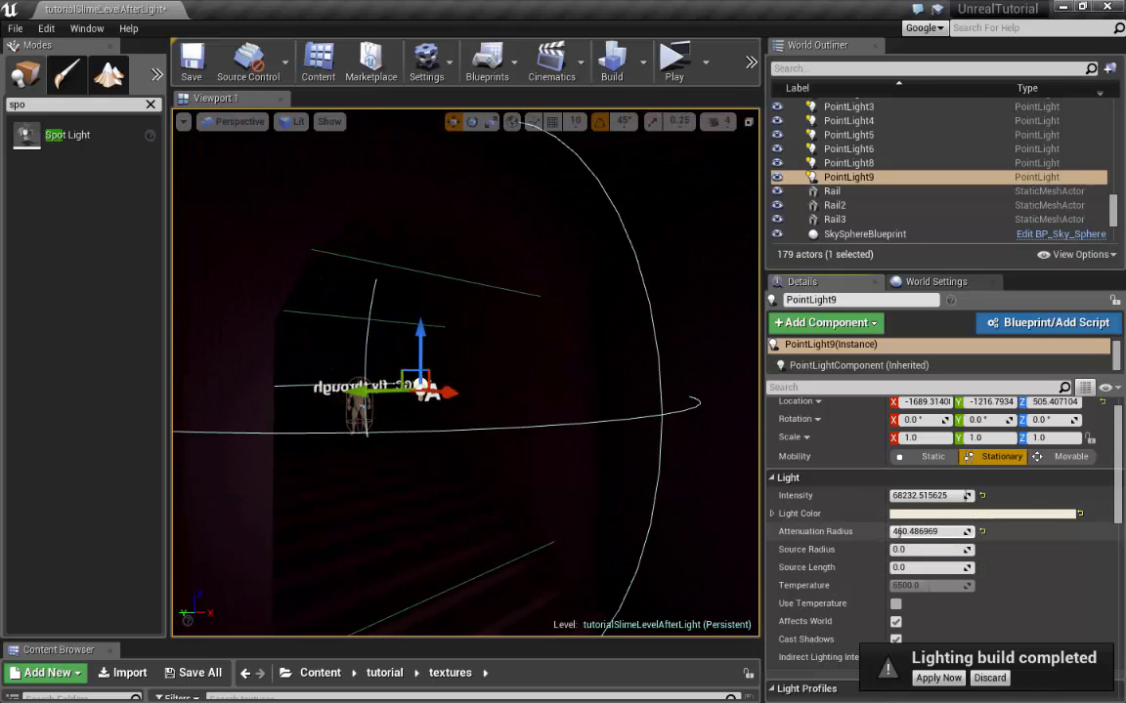
pyautogui.moveTo(465, 391); pyautogui.dragTo(395, 389, button='right')
pyautogui.moveTo(490, 399); pyautogui.dragTo(467, 389)
pyautogui.moveTo(467, 389); pyautogui.dragTo(372, 388, button='right')
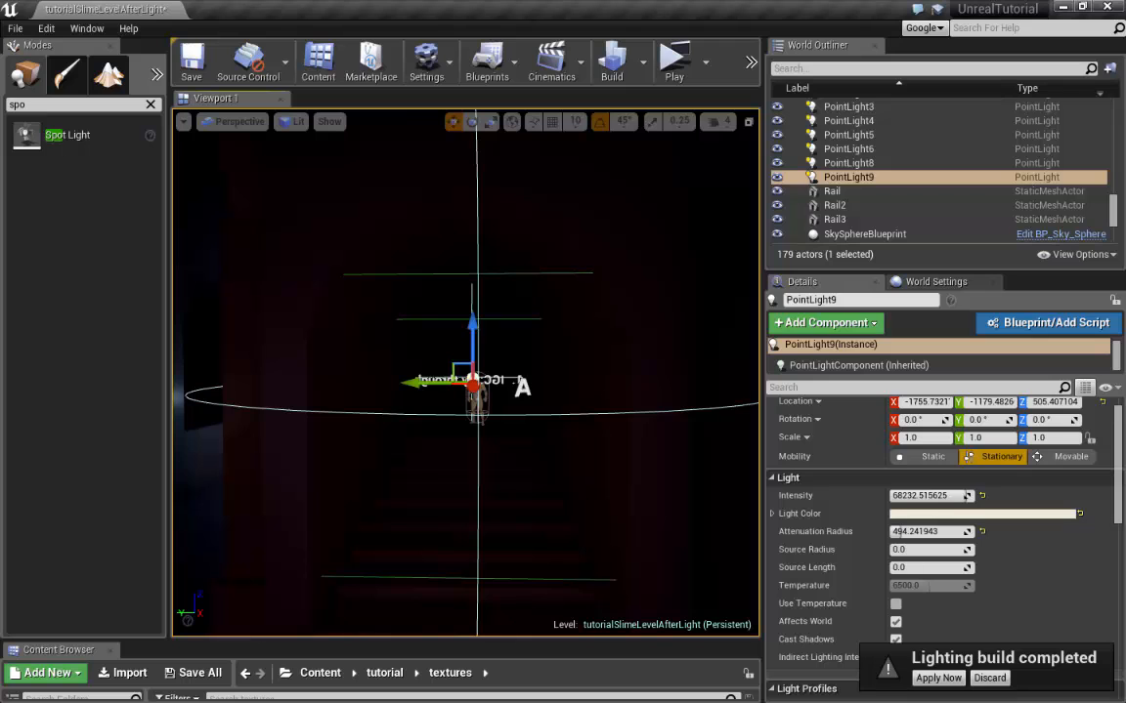
# Delete the selected point light from the stairway
pyautogui.press('Delete')
pyautogui.moveTo(465, 389); pyautogui.dragTo(303, 386, button='right')
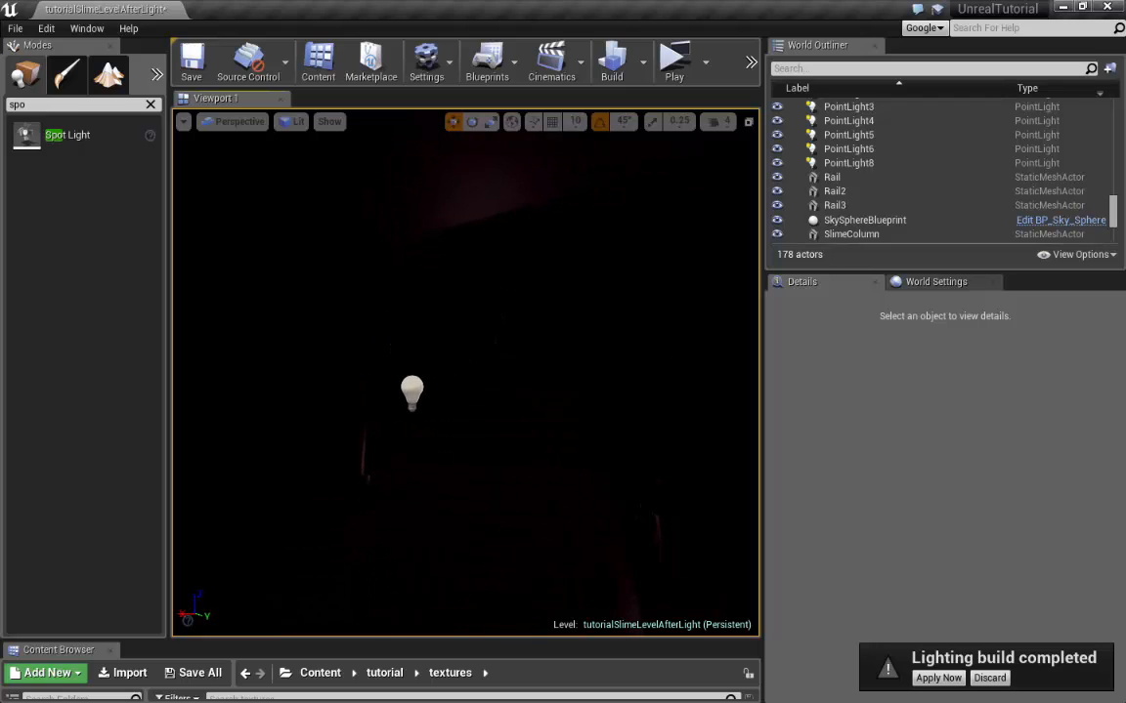
# Apply the completed lighting build and enlarge the viewport to inspect the lit stair tunnel
pyautogui.click(411, 388)
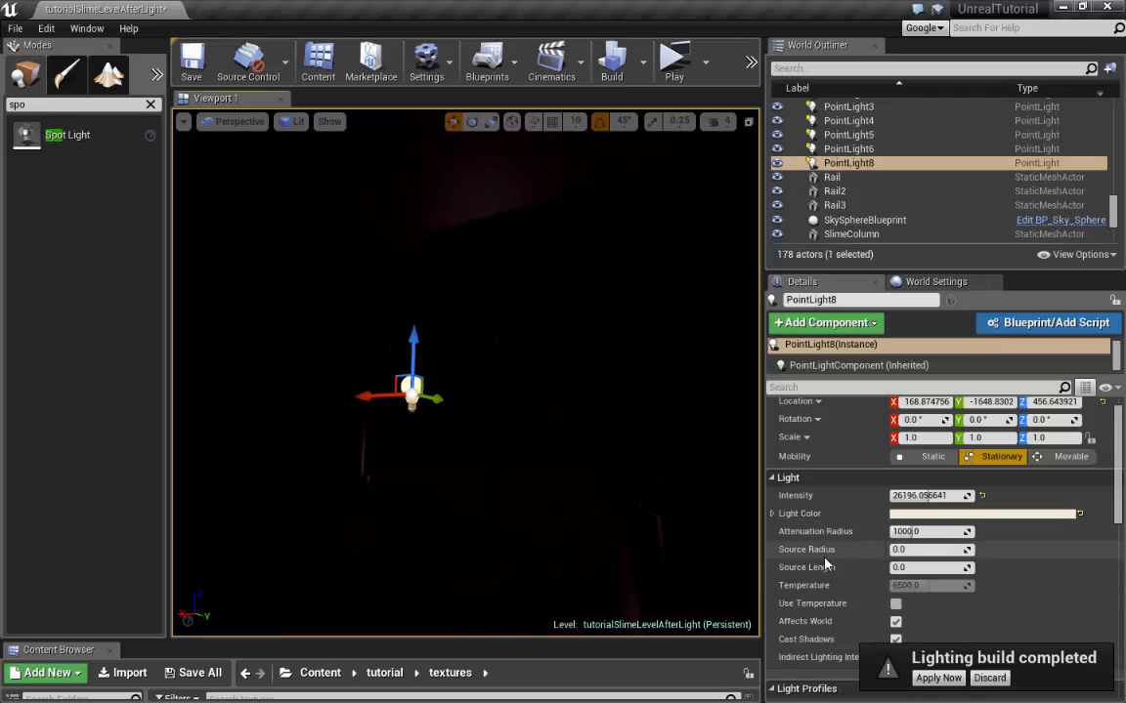
pyautogui.moveTo(760, 555); pyautogui.dragTo(738, 554)
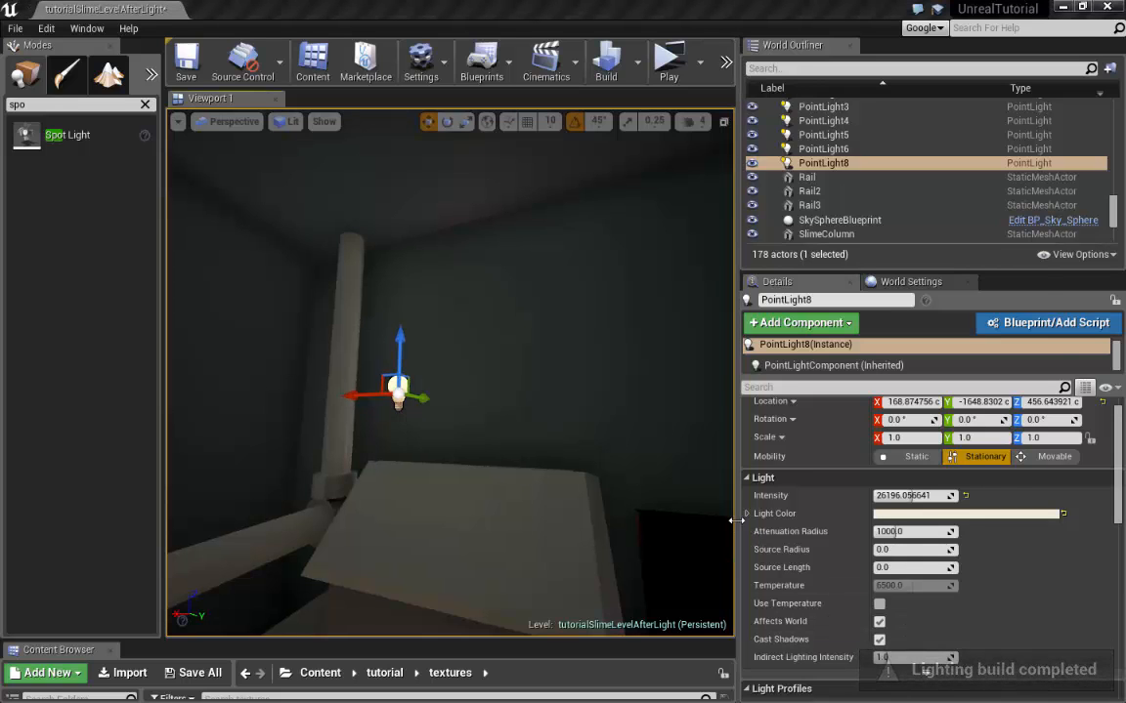
pyautogui.moveTo(737, 520); pyautogui.dragTo(957, 535)
pyautogui.moveTo(822, 468); pyautogui.dragTo(664, 471, button='right')
pyautogui.press('f')
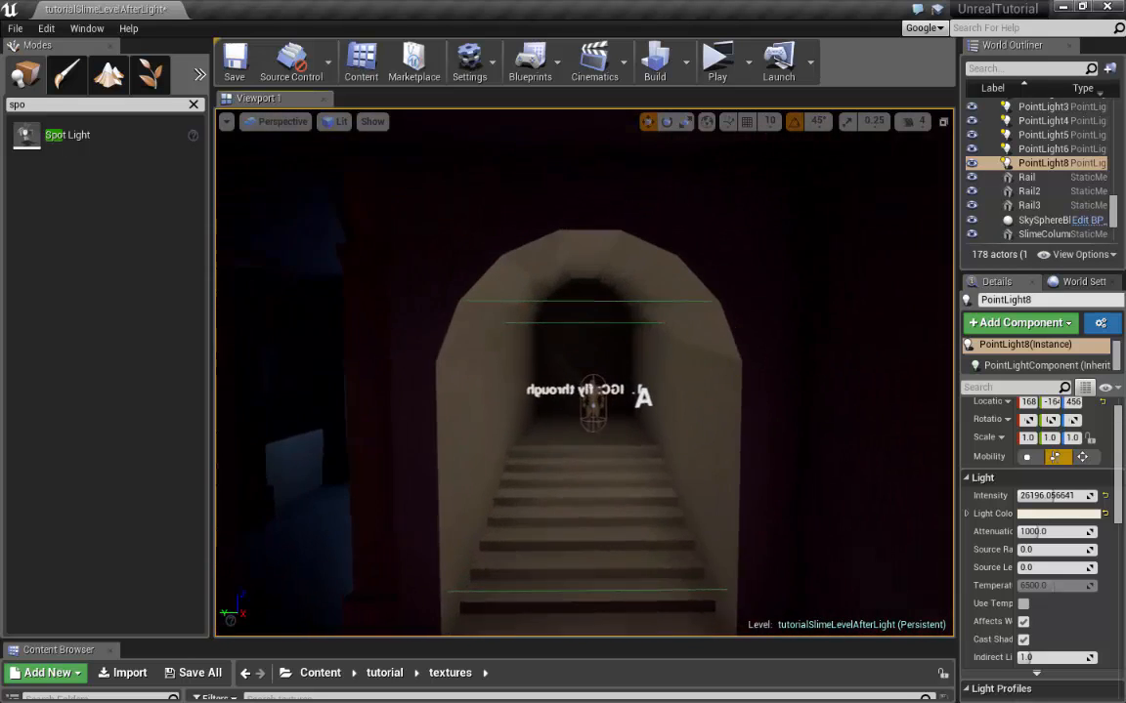
pyautogui.press('w')
pyautogui.moveTo(664, 471)
pyautogui.mouseDown(button='right')
pyautogui.moveTo(650, 471)
pyautogui.moveTo(674, 467)
pyautogui.mouseUp(button='right')
pyautogui.press('s')
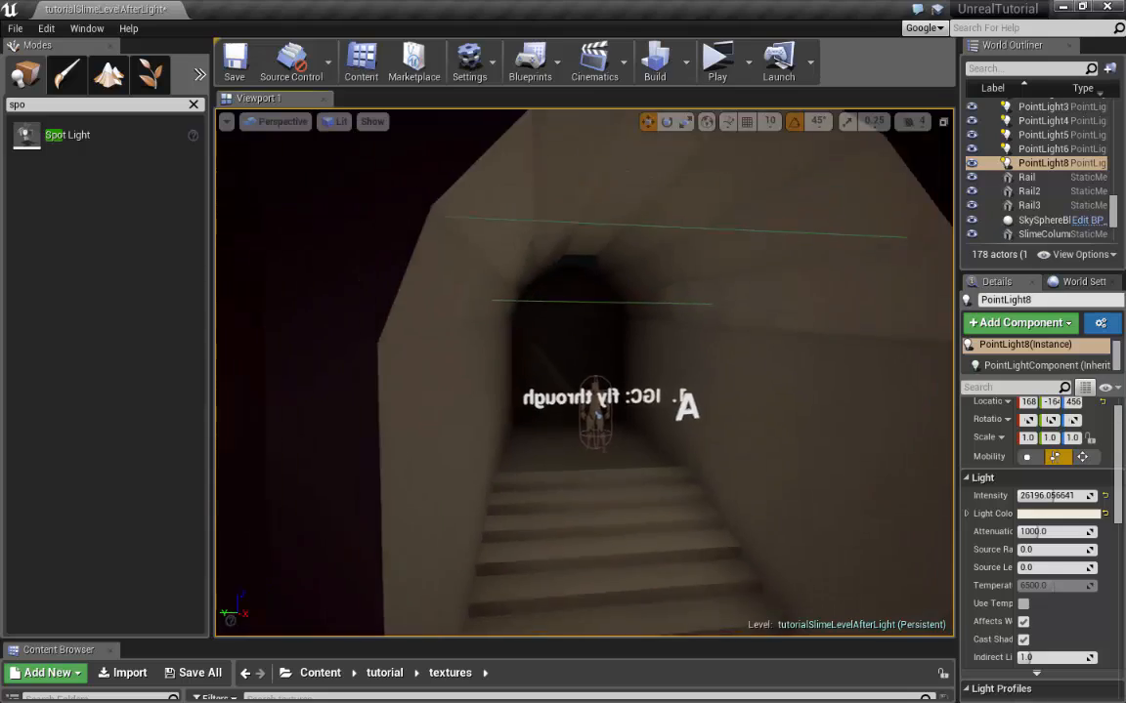
# Play the level in a standalone preview and inspect the lighting from the entrance tunnel to the warm-lit side passage with the octagonal opening
pyautogui.click(723, 86)
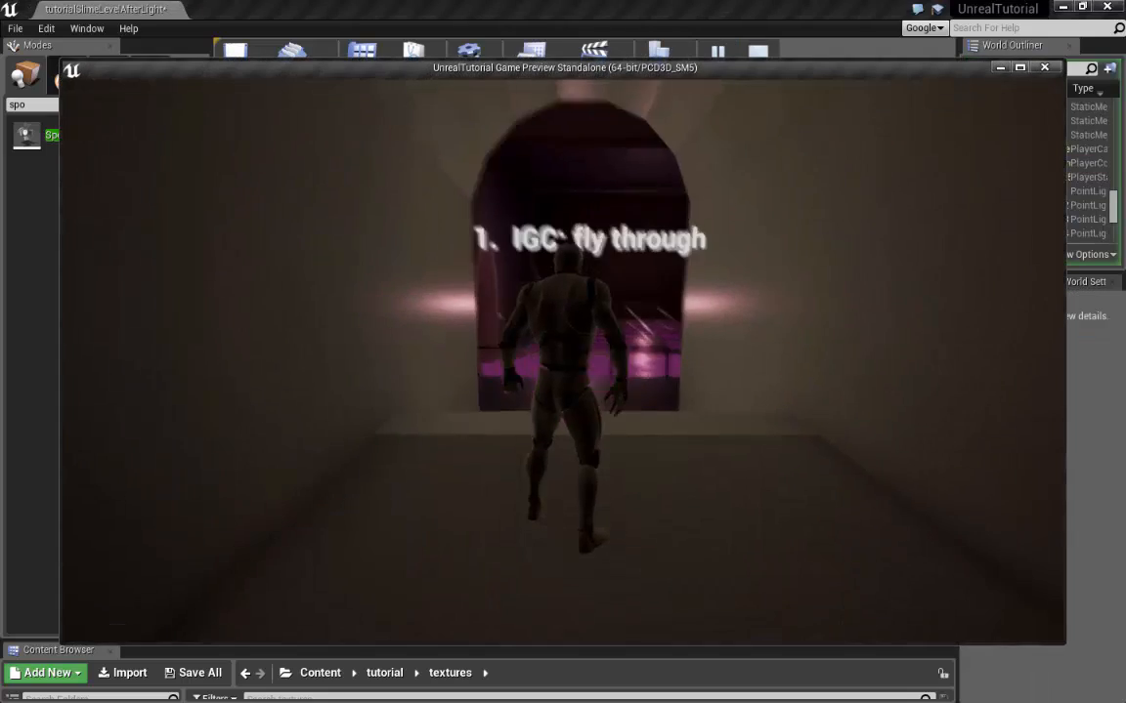
pyautogui.press('w')
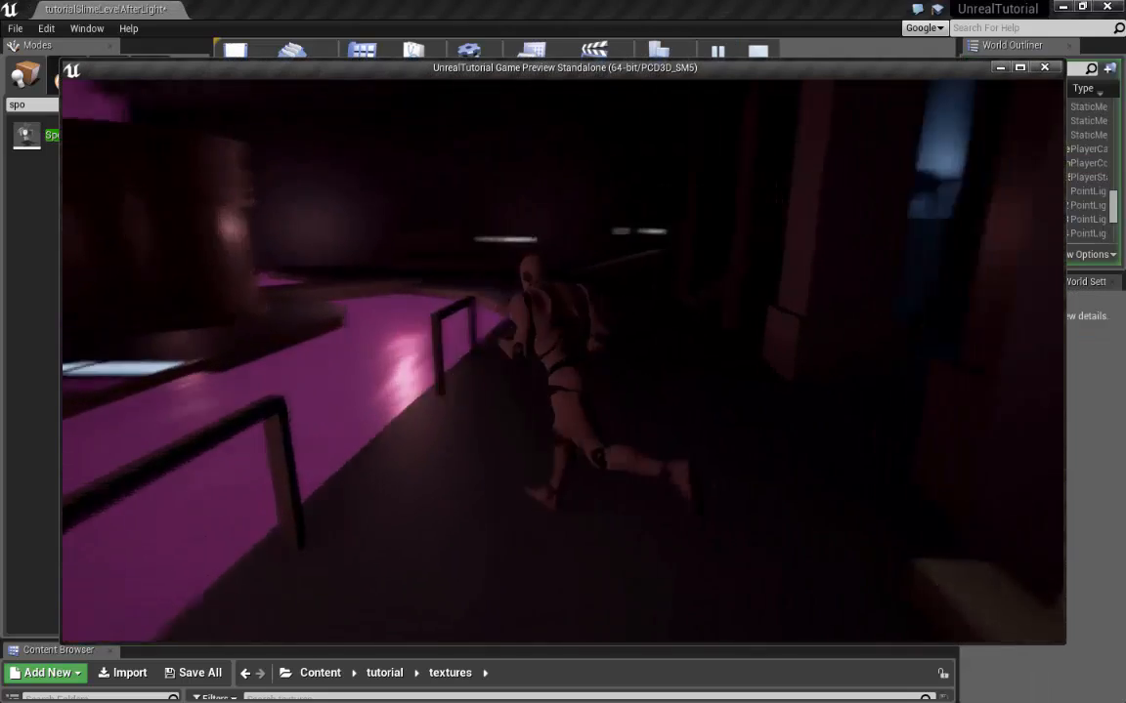
pyautogui.press('w')
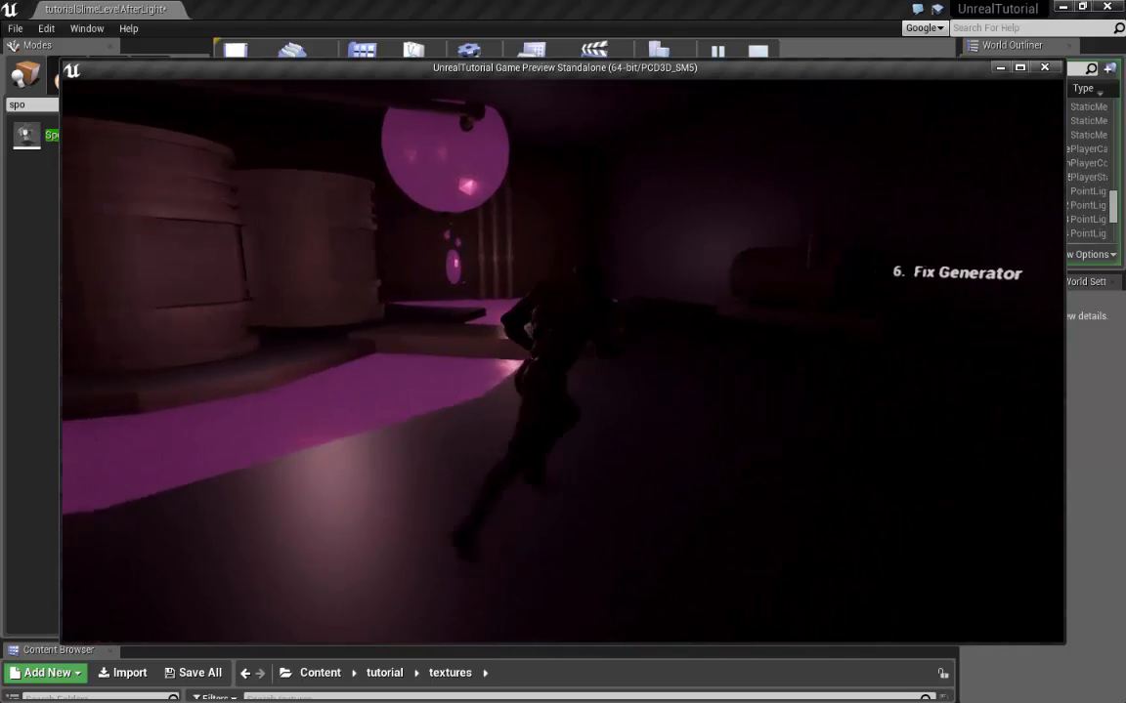
pyautogui.press('w')
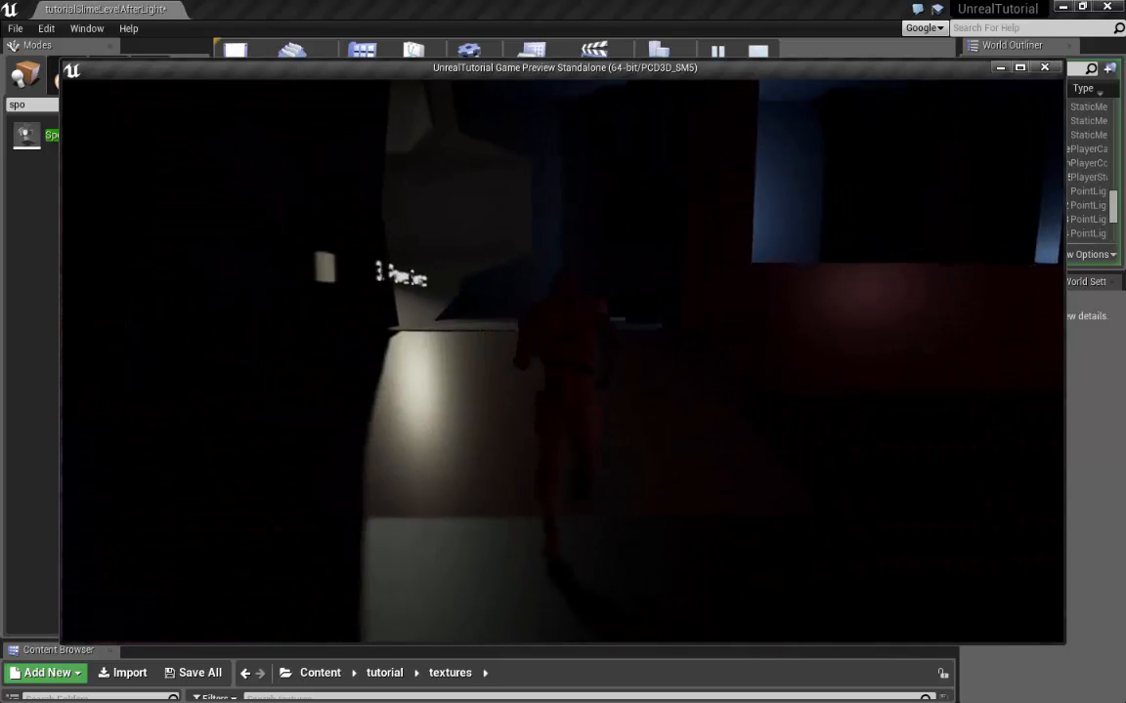
pyautogui.press('a')
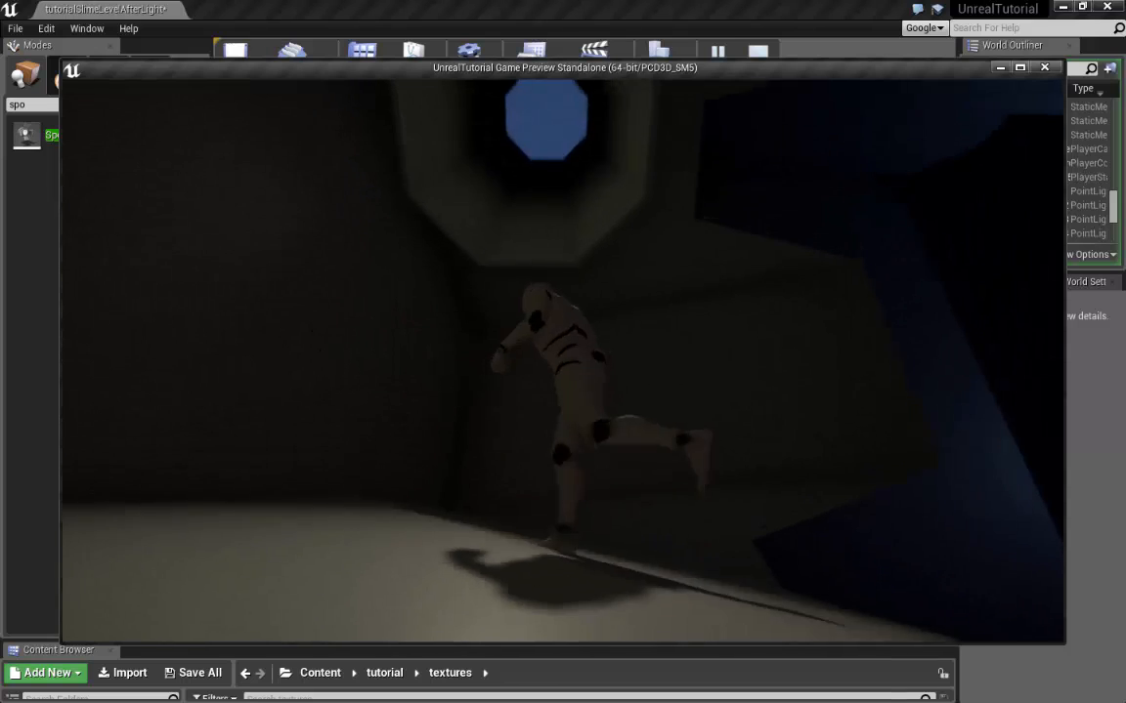
pyautogui.press('s')
pyautogui.press('d')
pyautogui.press('s')
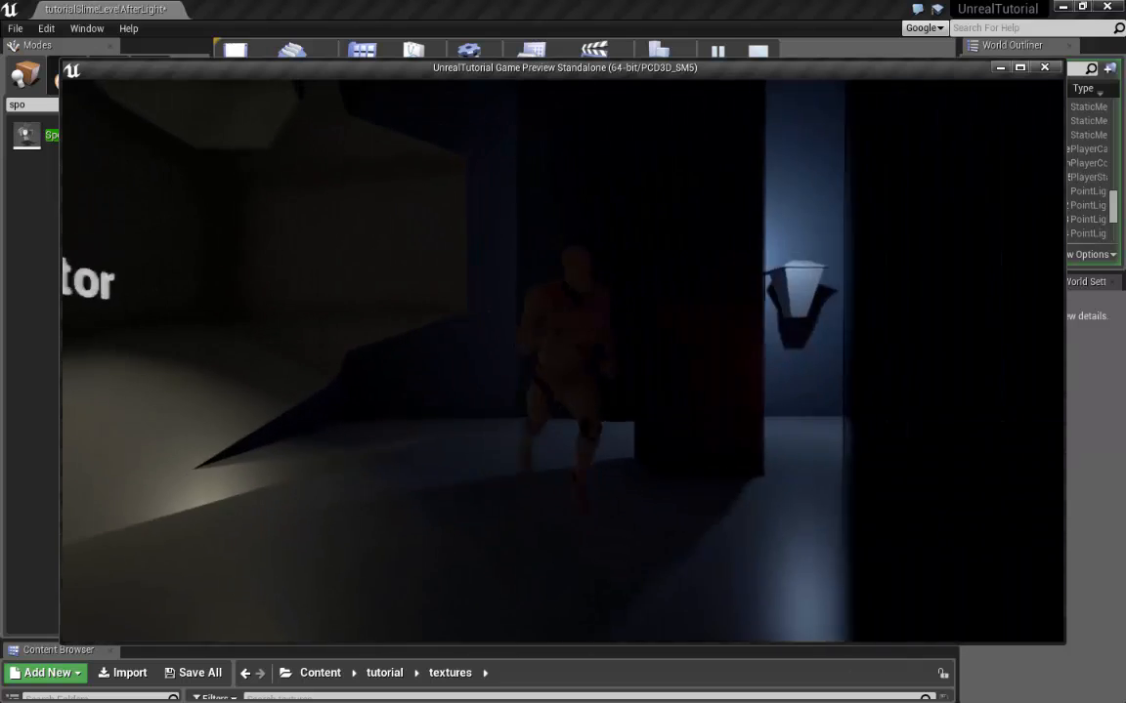
# Run back along the slime channel and examine the lighting around the large tanks, the slime sphere and its dripping slime
pyautogui.press('d')
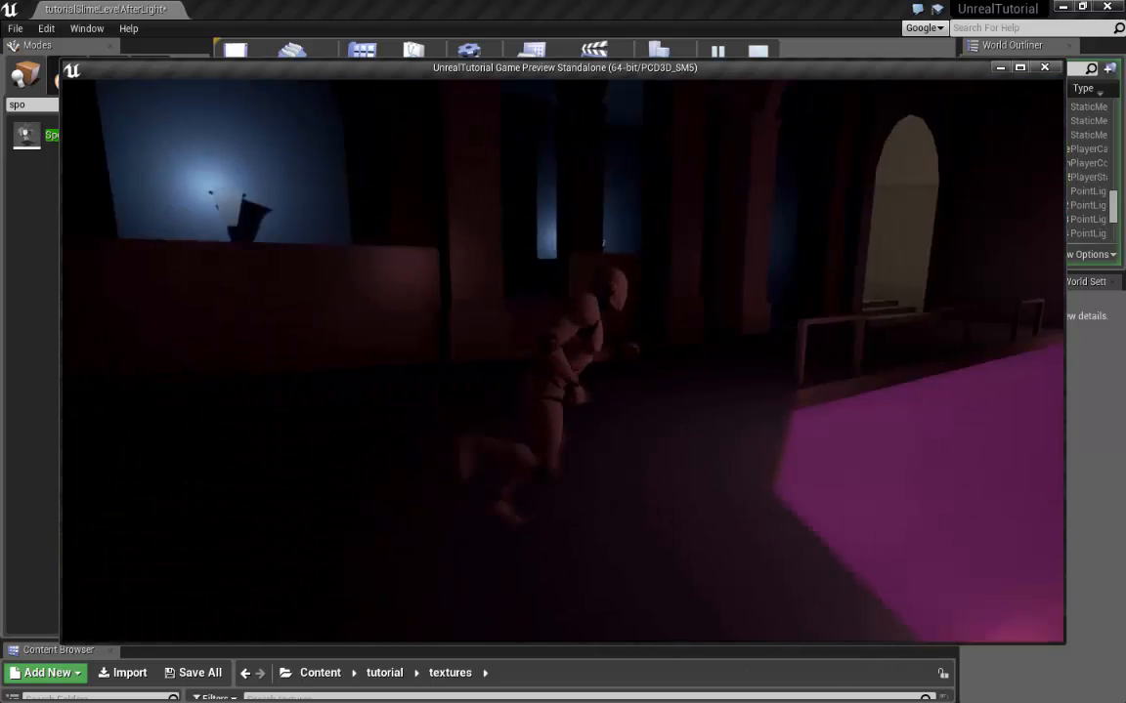
pyautogui.press('w')
pyautogui.press('w')
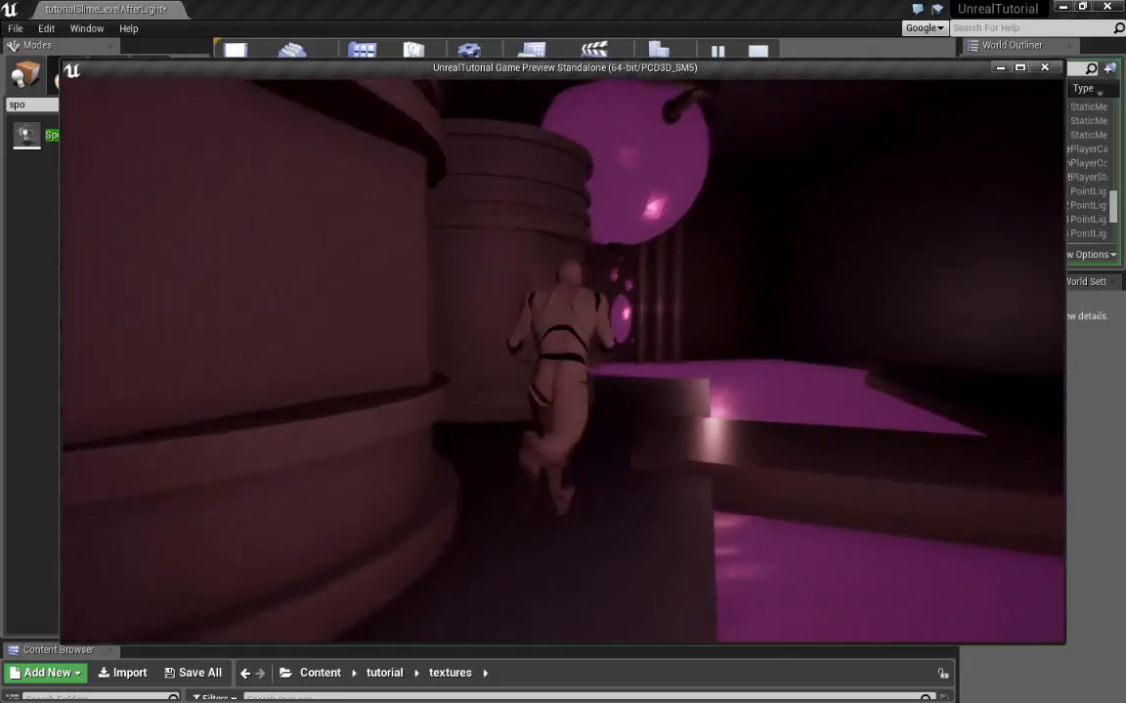
pyautogui.press('d')
pyautogui.press('w')
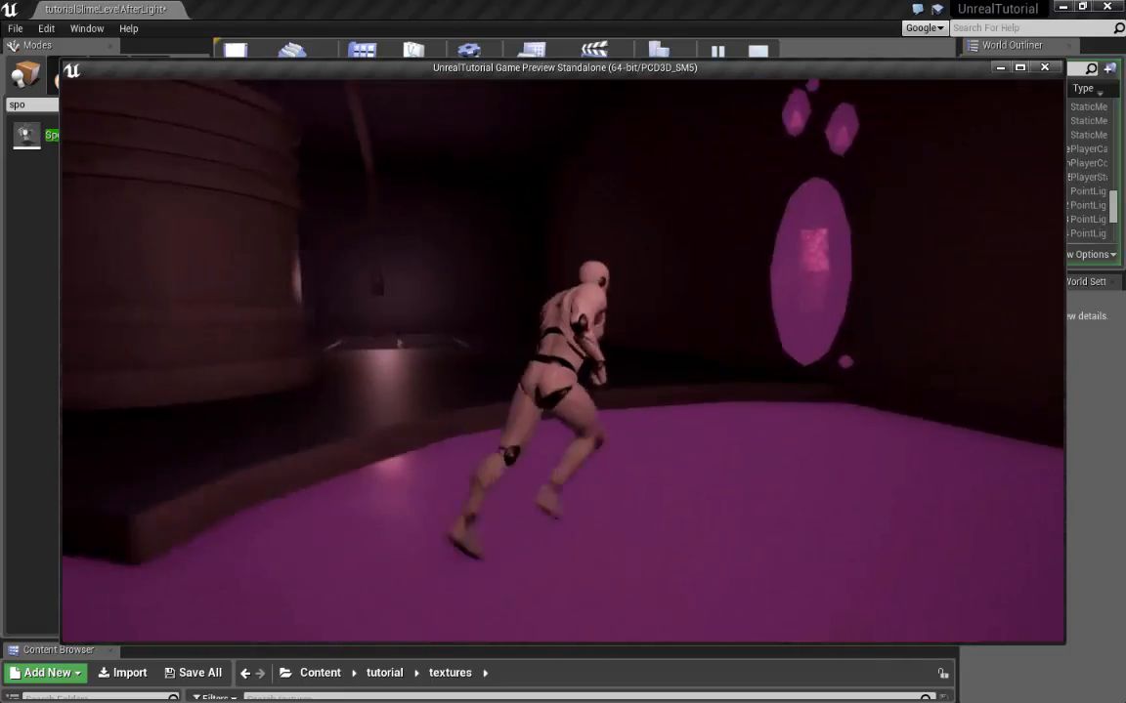
pyautogui.press('w')
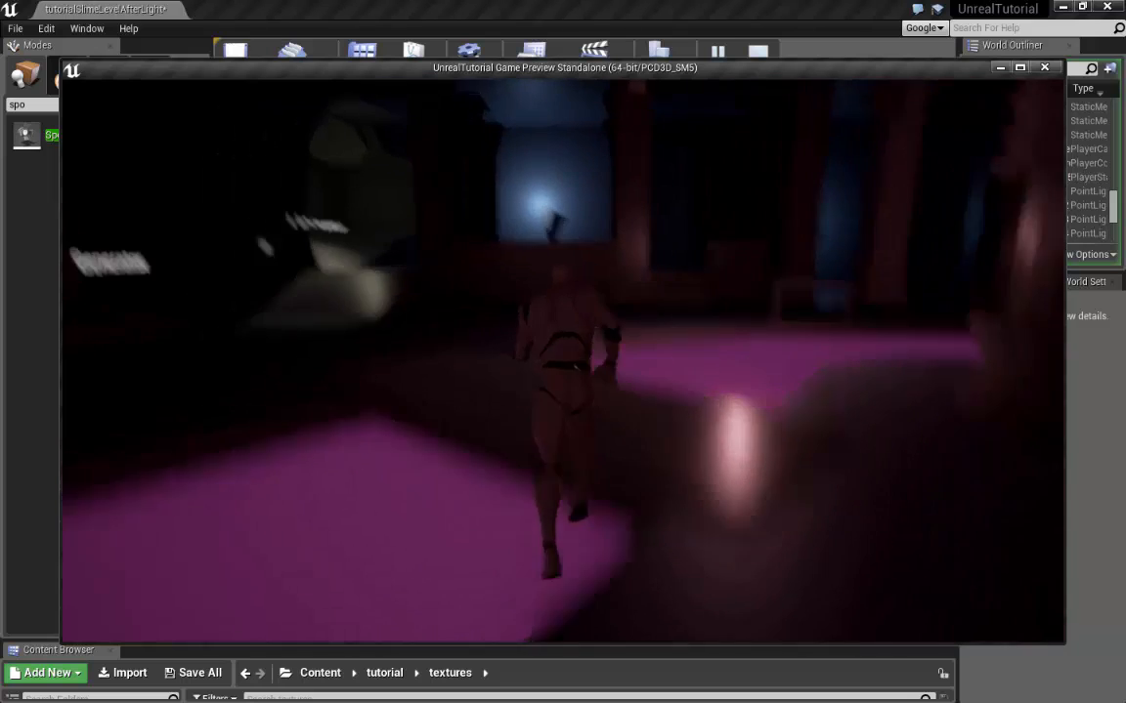
# Check how dark the generator corner is and examine the neighbouring corridor lit by the blue lamps
pyautogui.press('w')
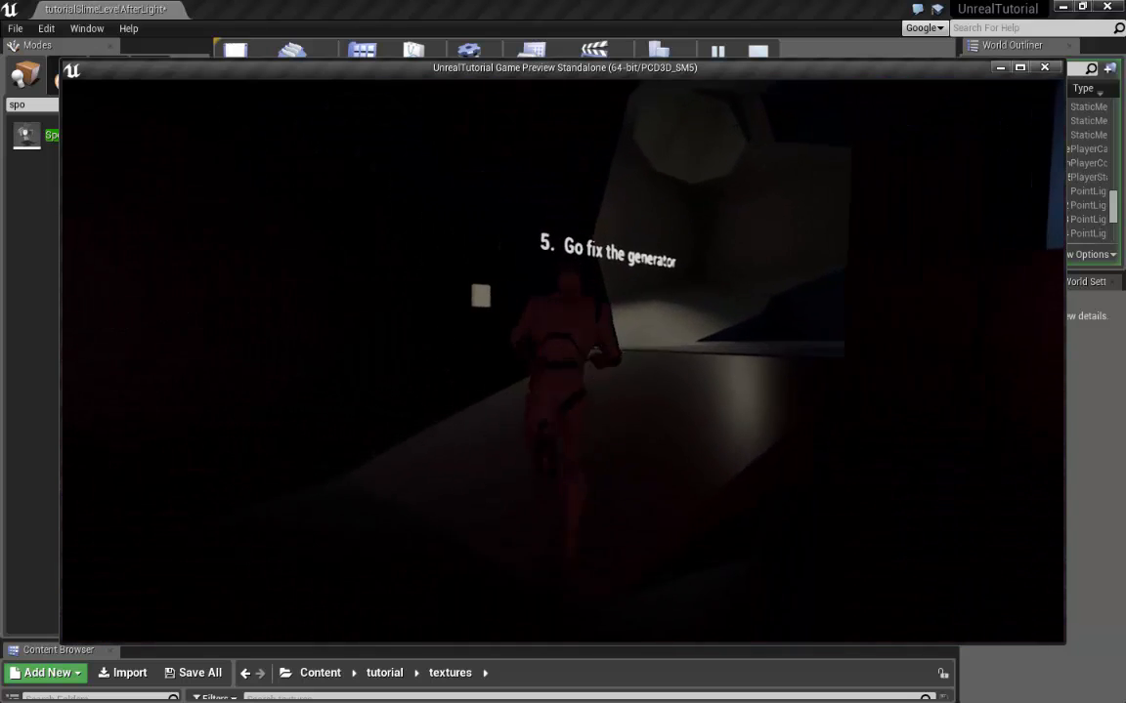
pyautogui.press('s')
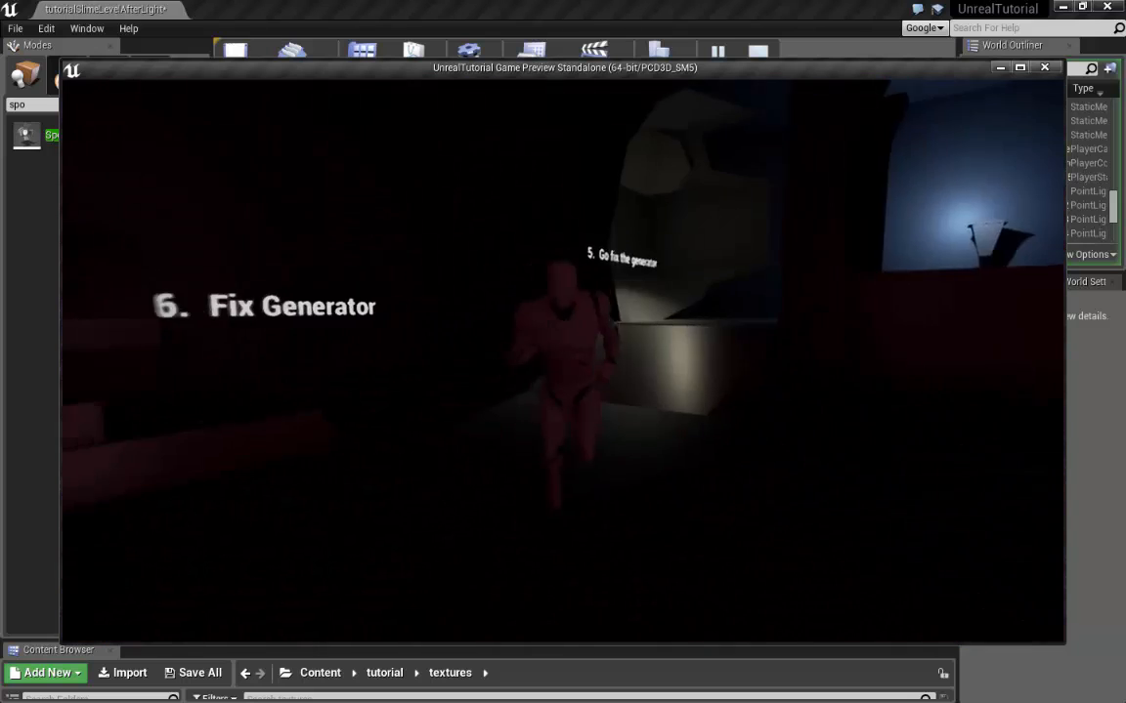
pyautogui.press('w')
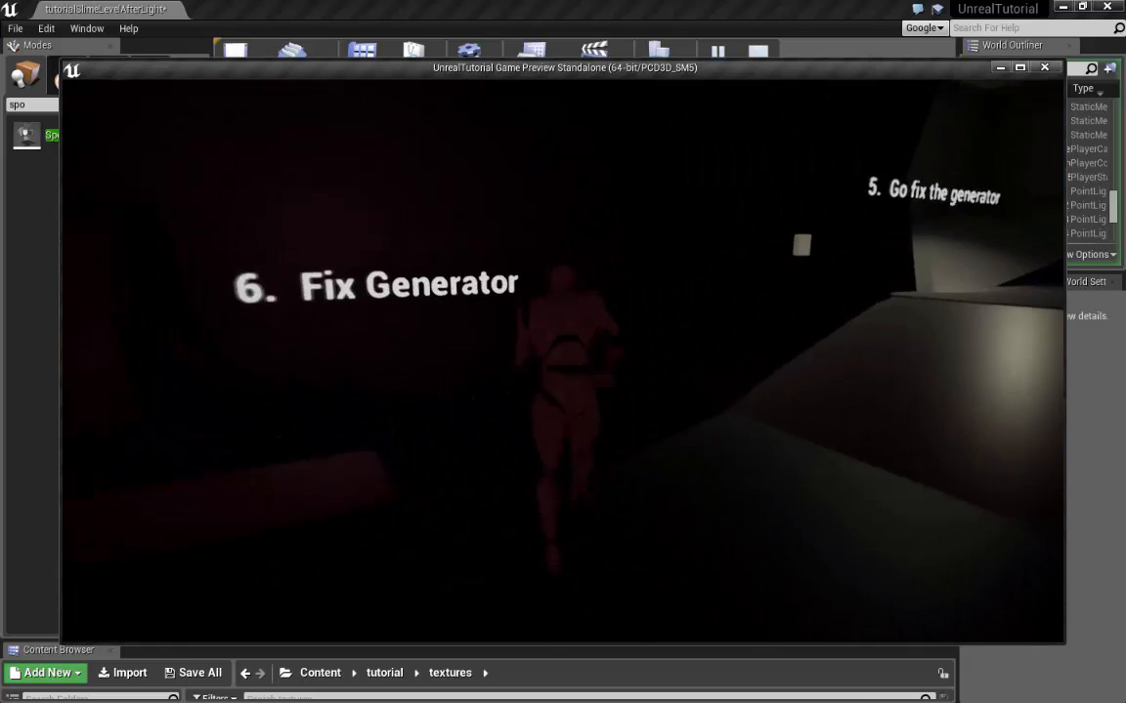
pyautogui.press('w')
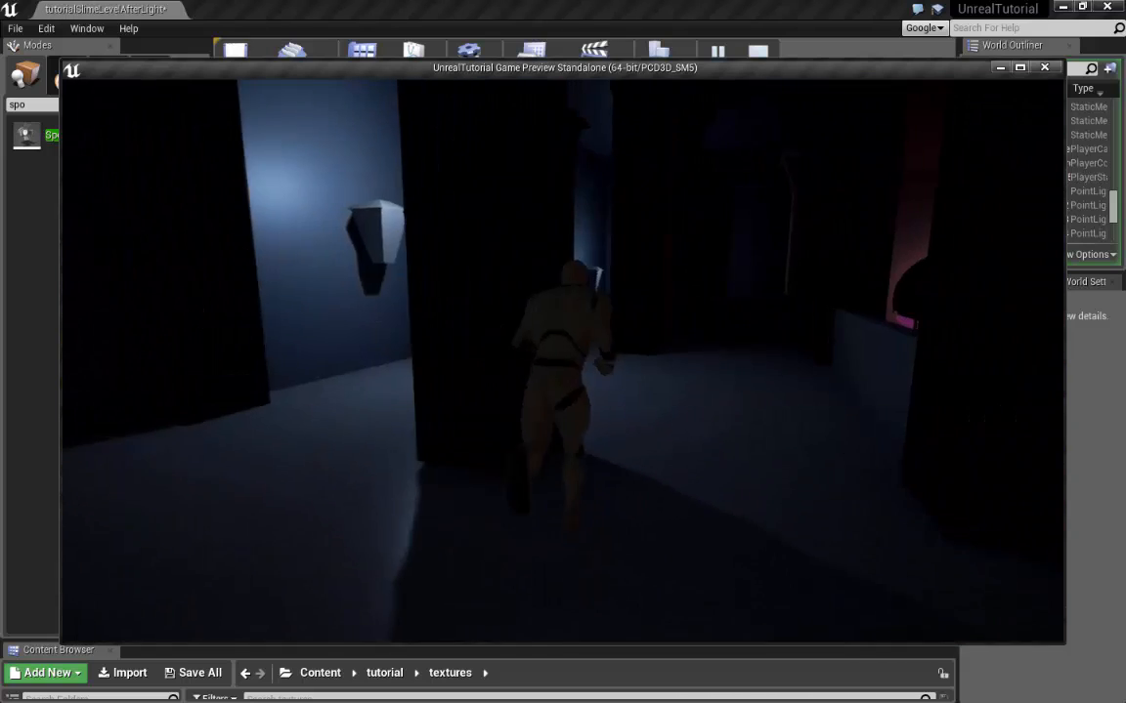
pyautogui.press('w')
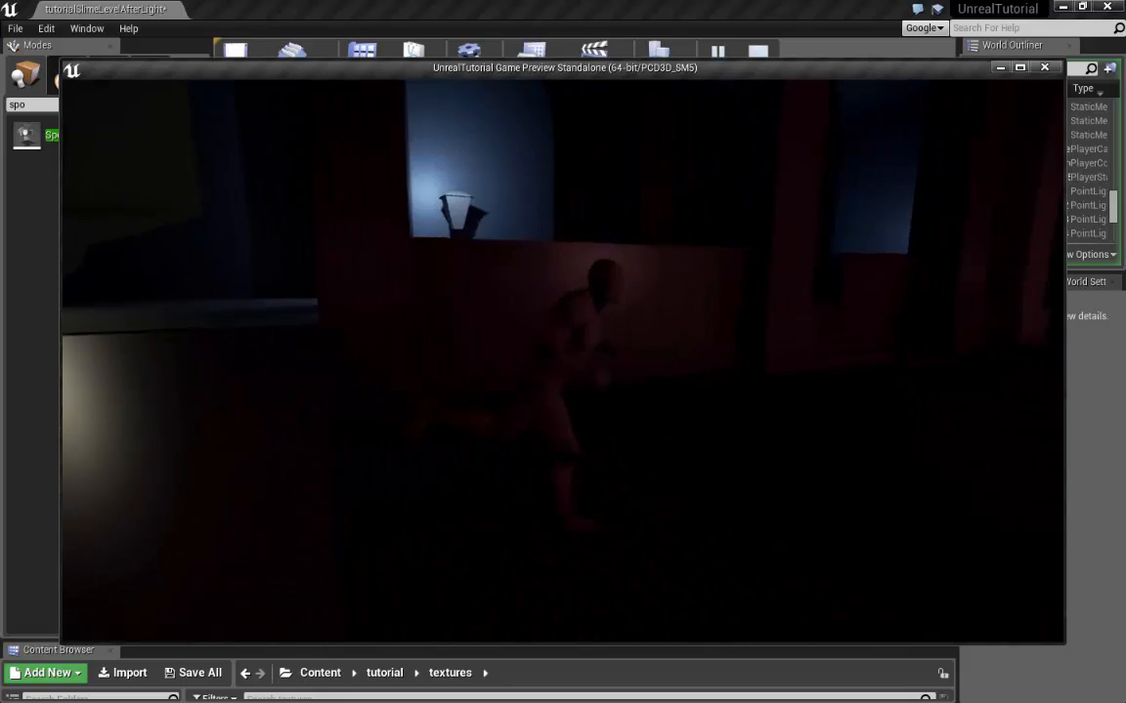
# Cross the slime grating to examine the lit stairway arch and blue alcoves, then enter the room behind the door by the door button
pyautogui.press('w')
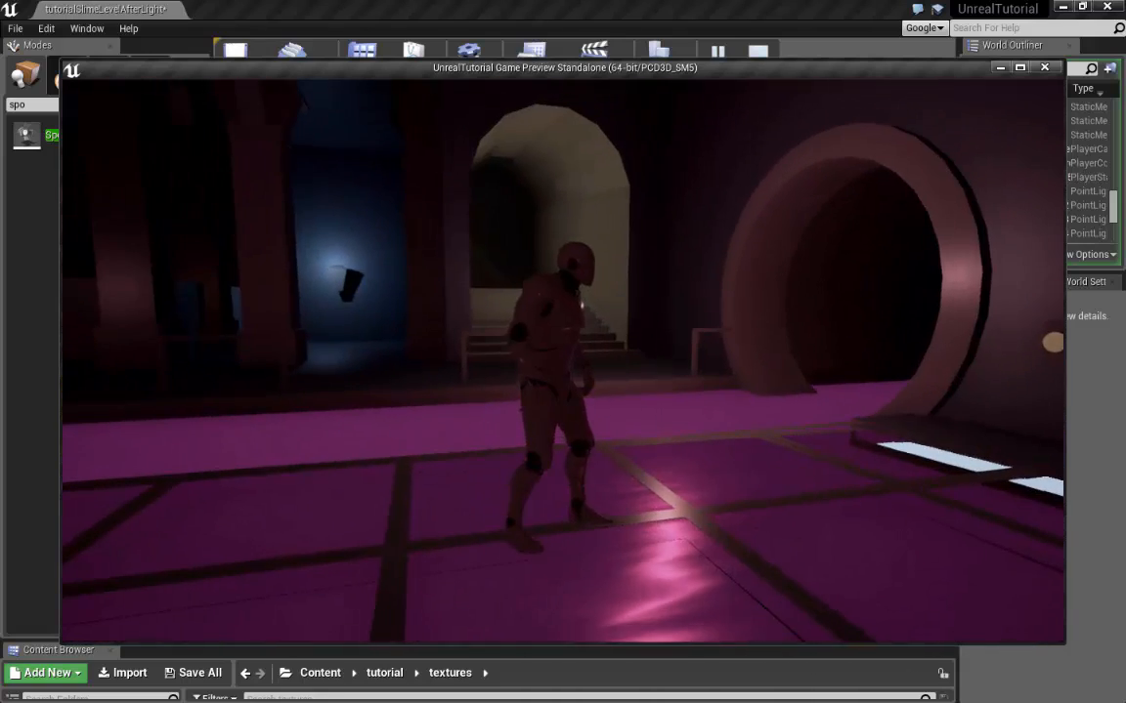
pyautogui.press('w')
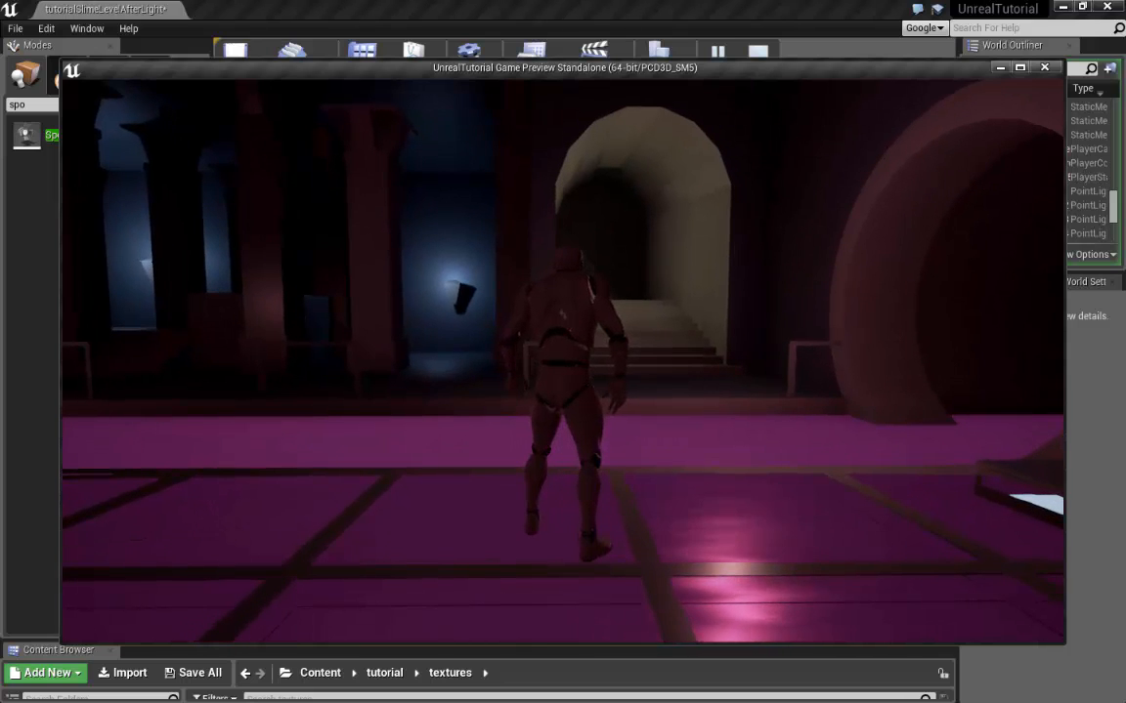
pyautogui.press('w')
pyautogui.press('a')
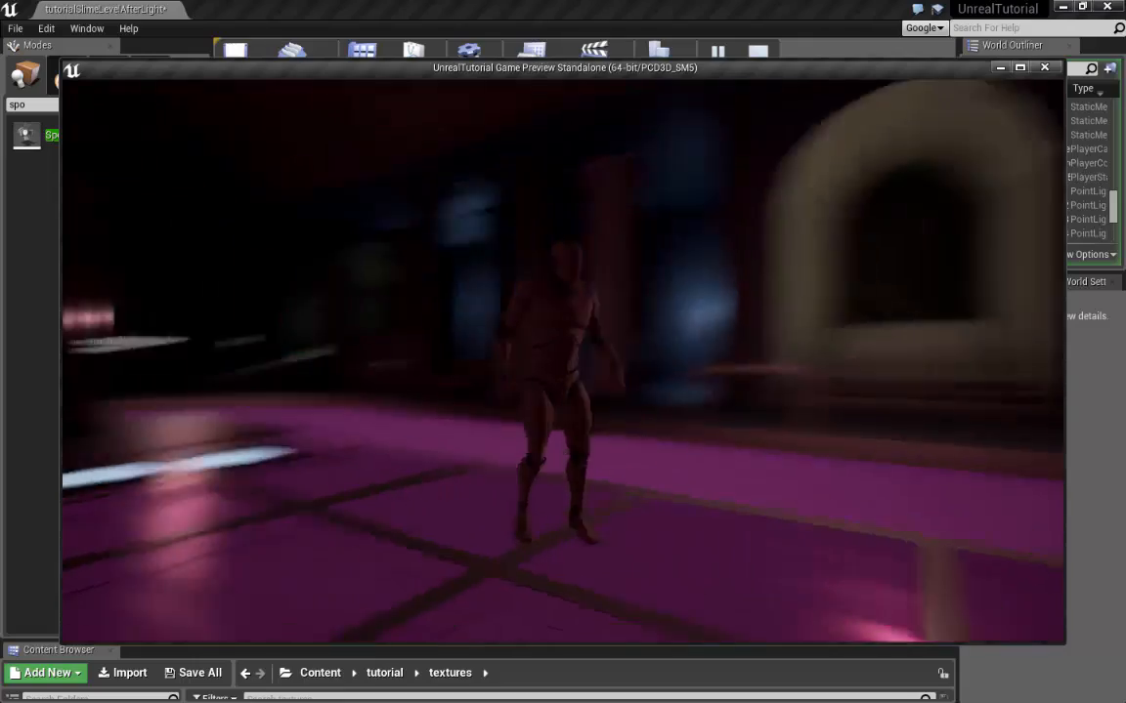
pyautogui.press('w')
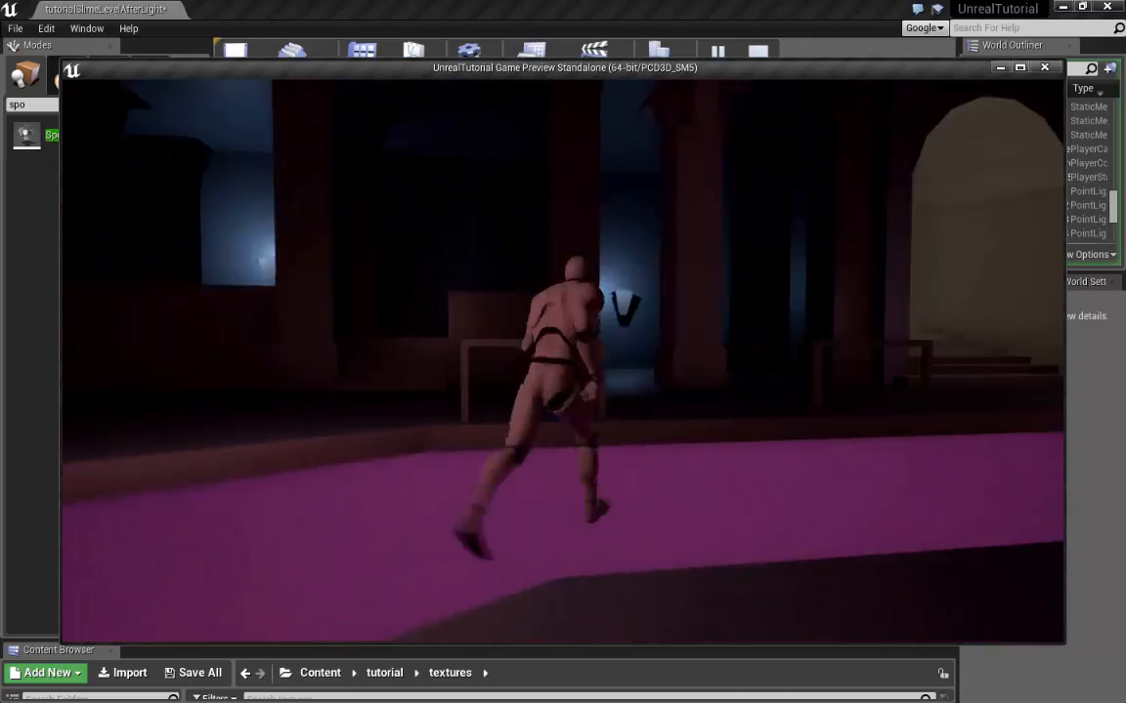
pyautogui.press('w')
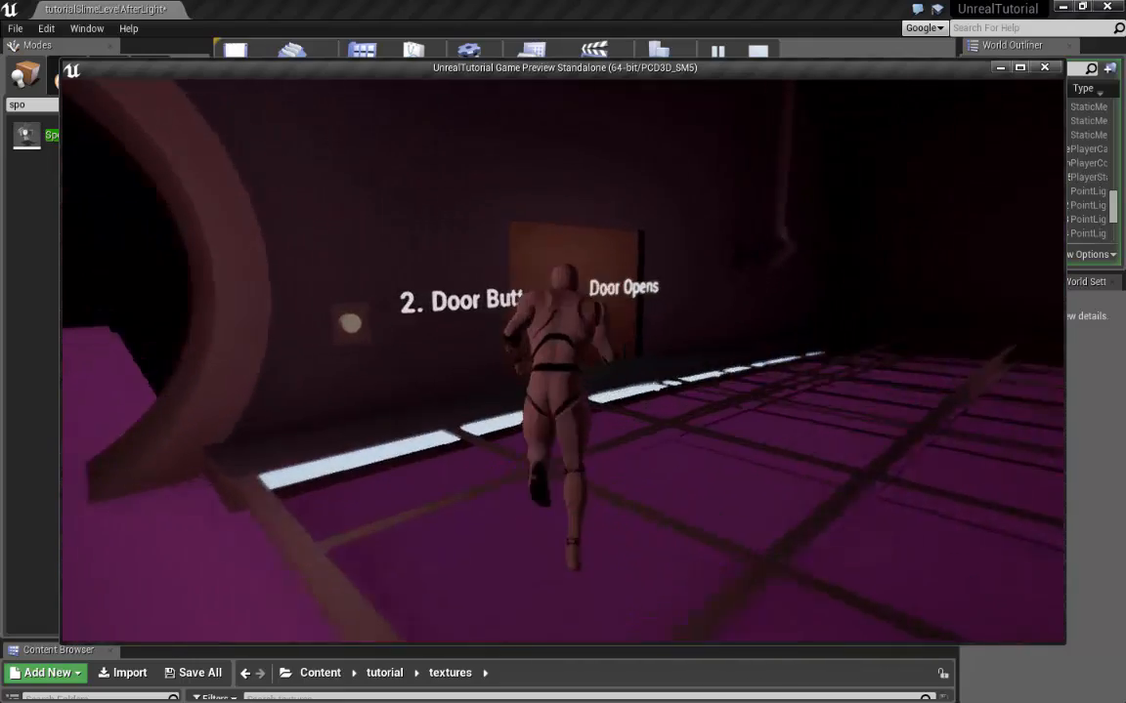
pyautogui.press('w')
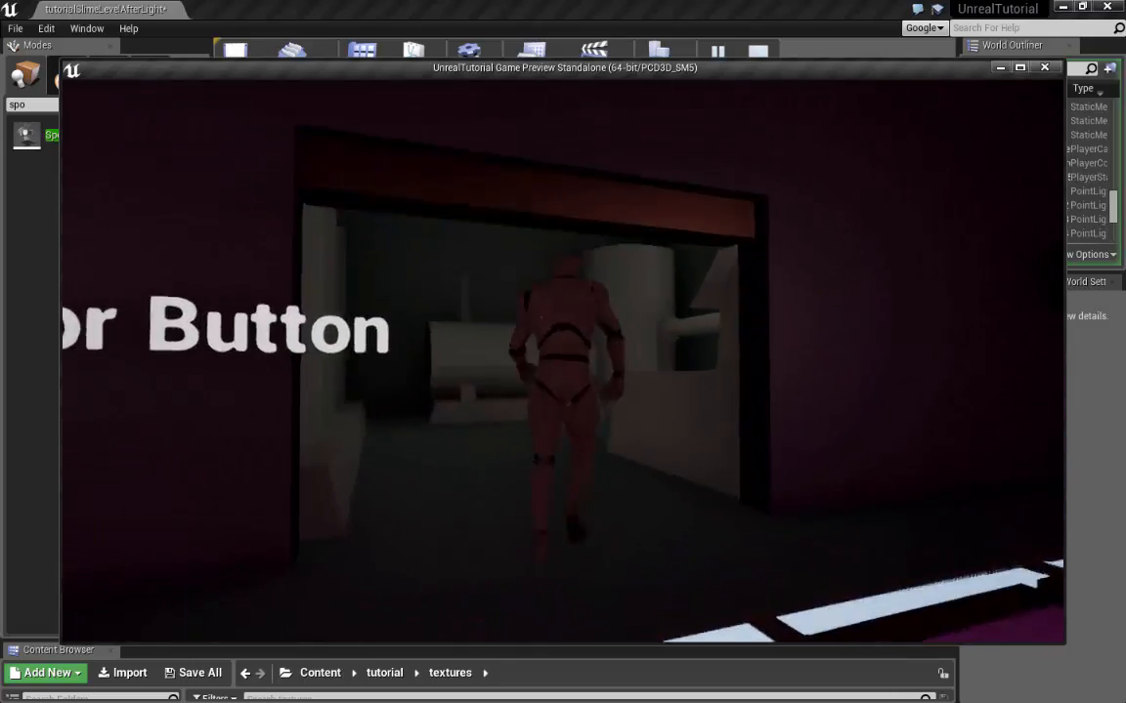
pyautogui.press('w')
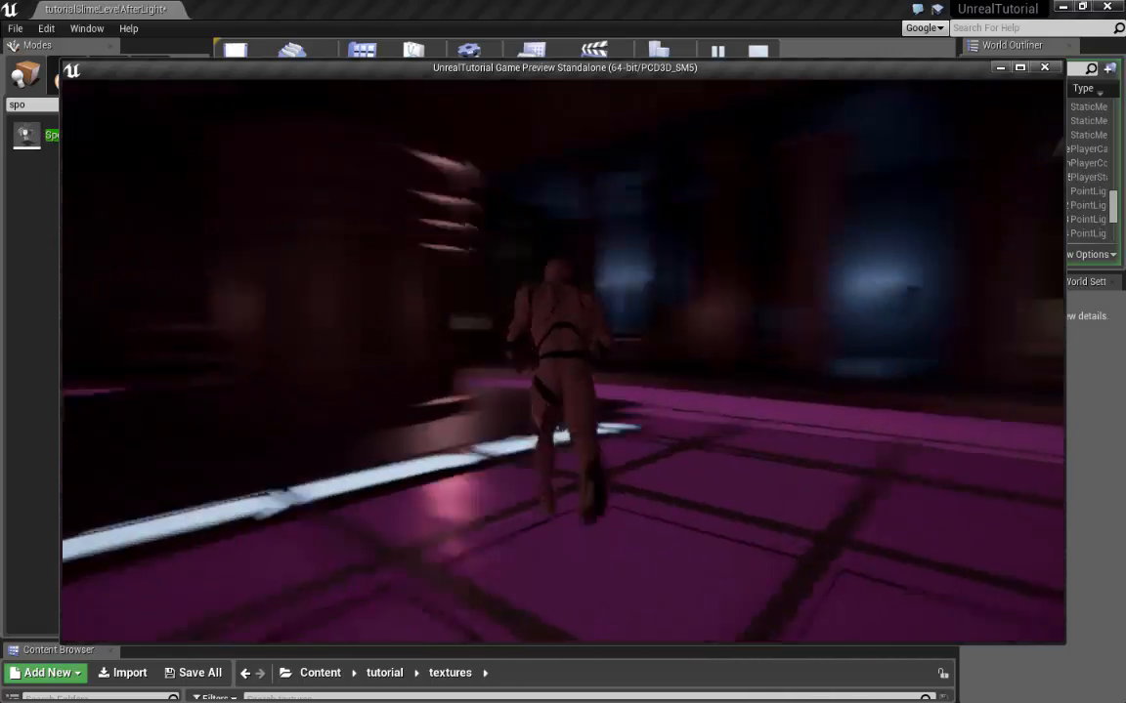
# Run along the railing past the generator into the blue-lit corridor to recheck its lighting, and end the play session
pyautogui.press('w')
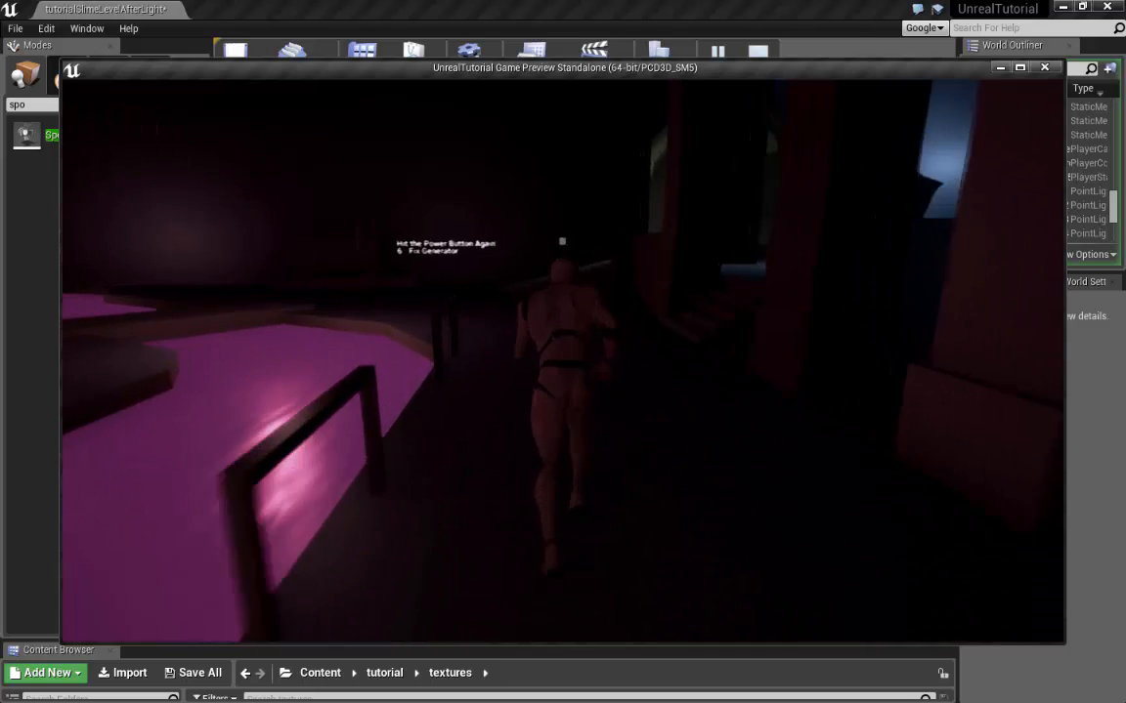
pyautogui.press('w')
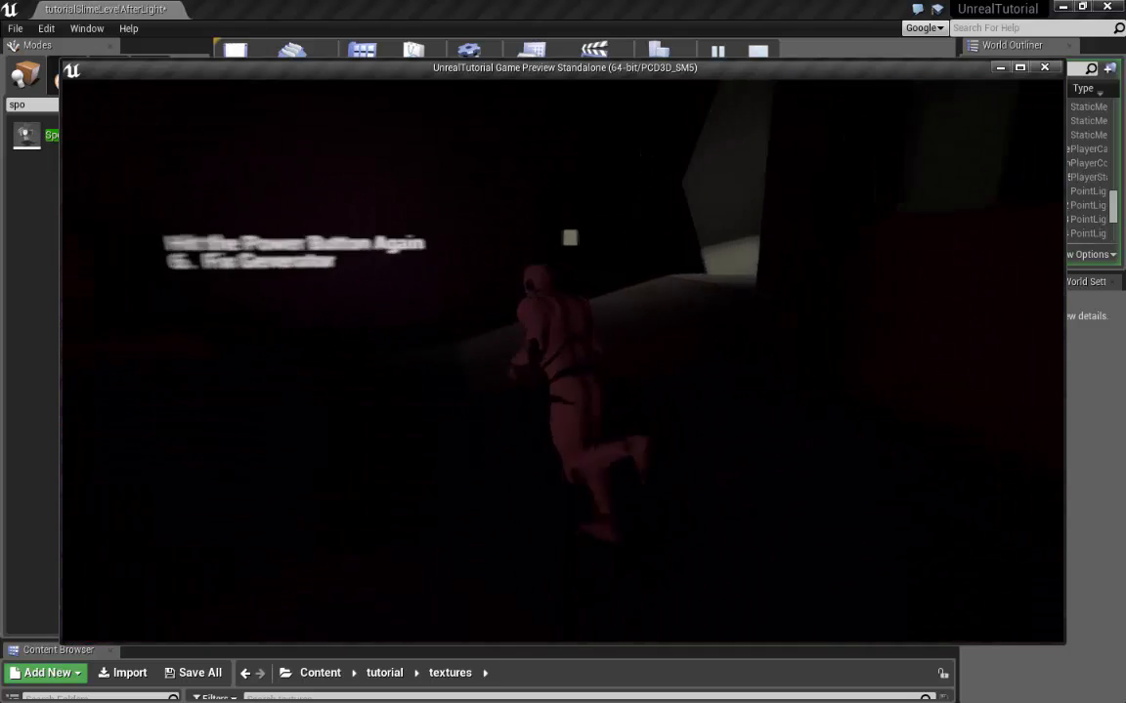
pyautogui.press('w')
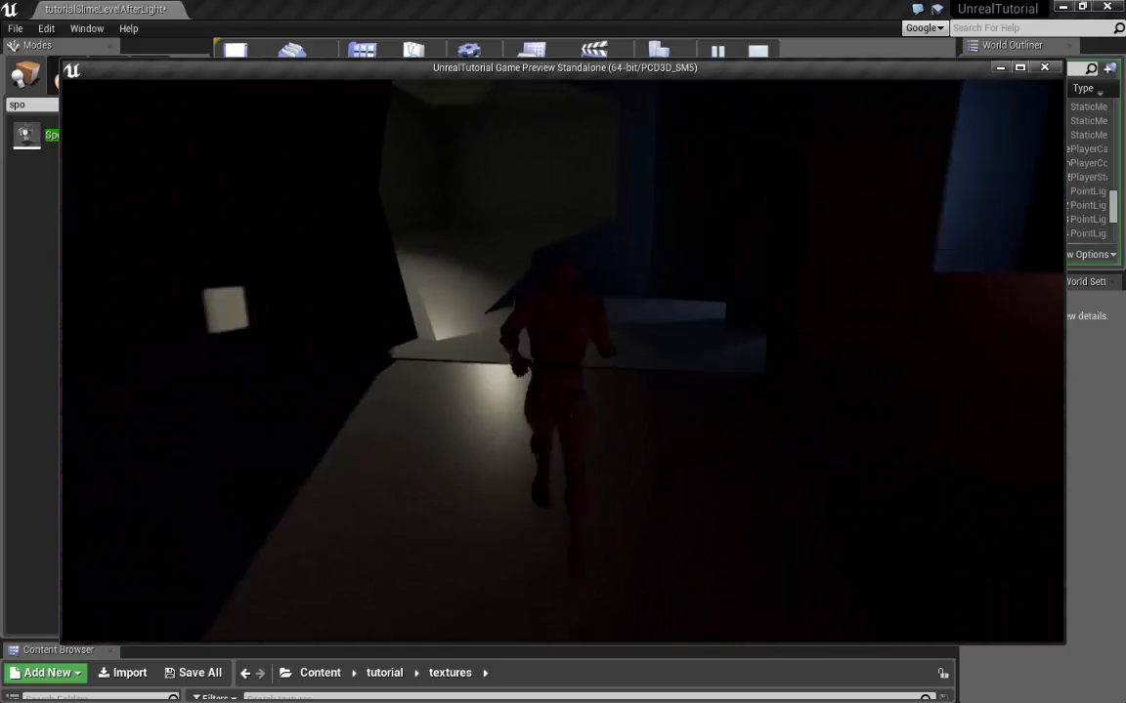
pyautogui.press('w')
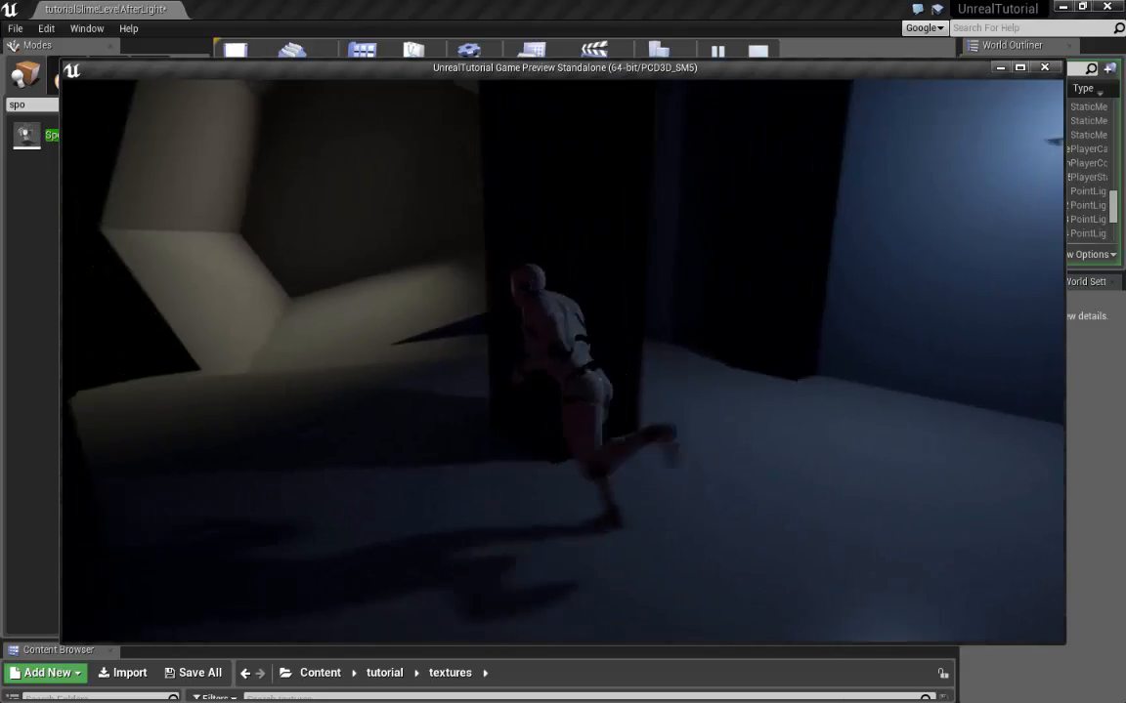
pyautogui.press('w')
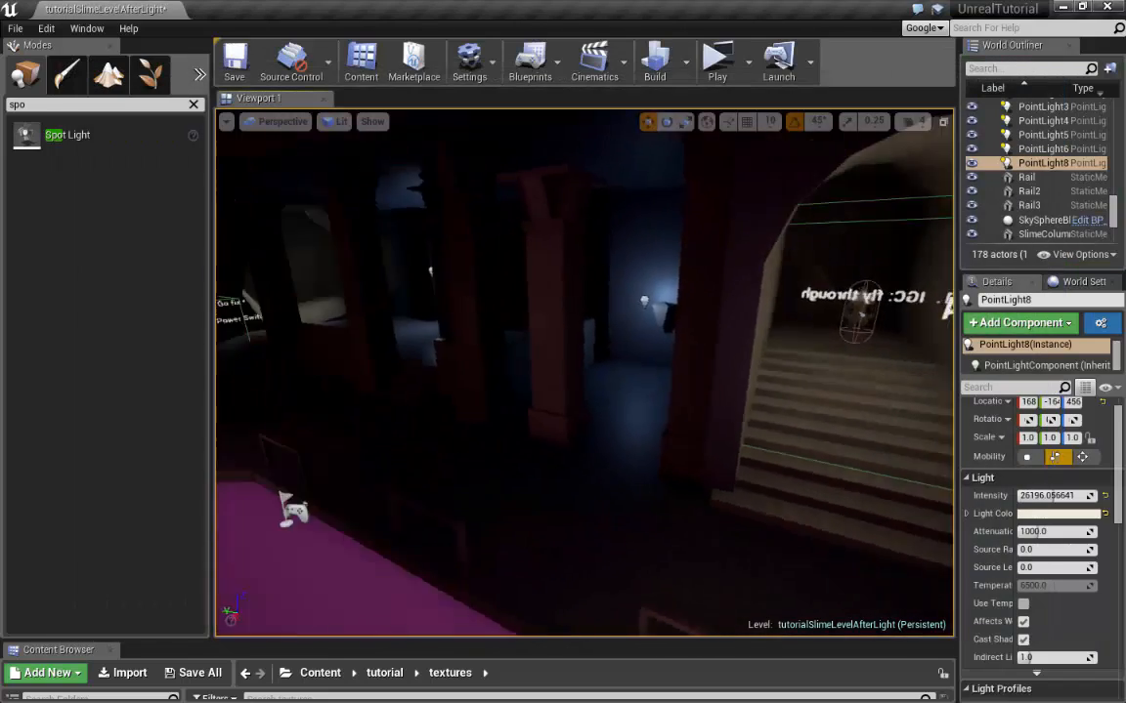
# Duplicate the pink point light beside the slime drip and place the copy just below the large slime sphere
pyautogui.moveTo(603, 416)
pyautogui.mouseDown(button='right')
pyautogui.moveTo(547, 406)
pyautogui.moveTo(488, 416)
pyautogui.moveTo(615, 416)
pyautogui.mouseUp(button='right')
pyautogui.press('w')
pyautogui.click(600, 387)
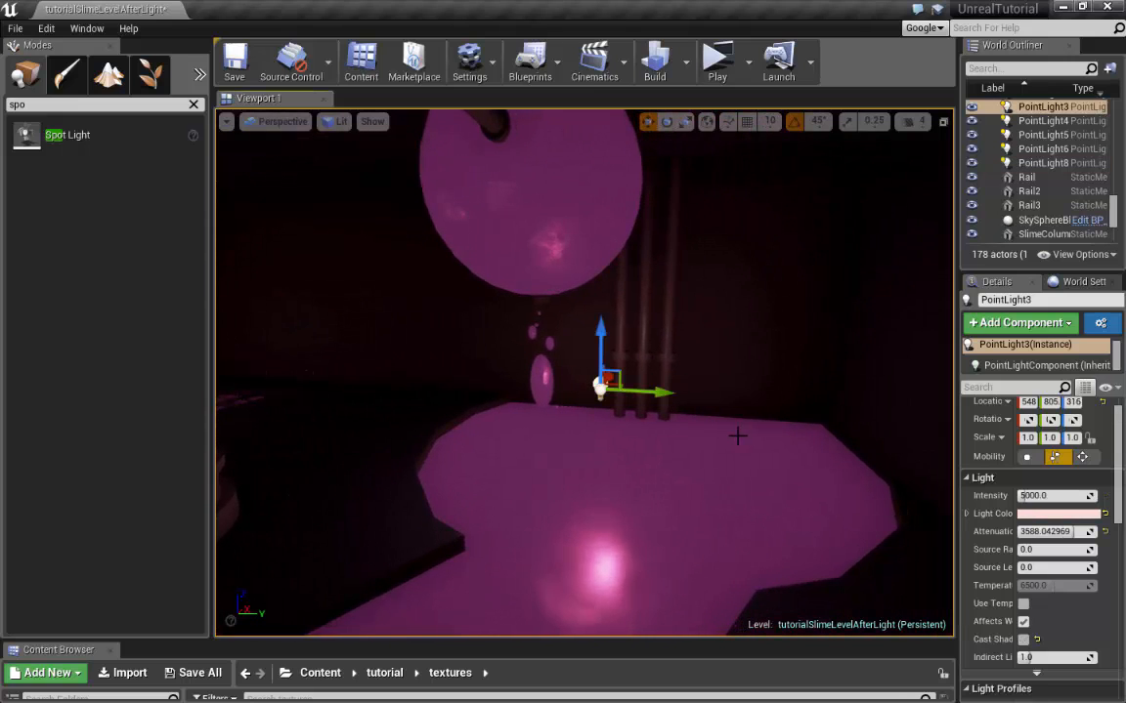
pyautogui.hotkey('ctrl', 'w')
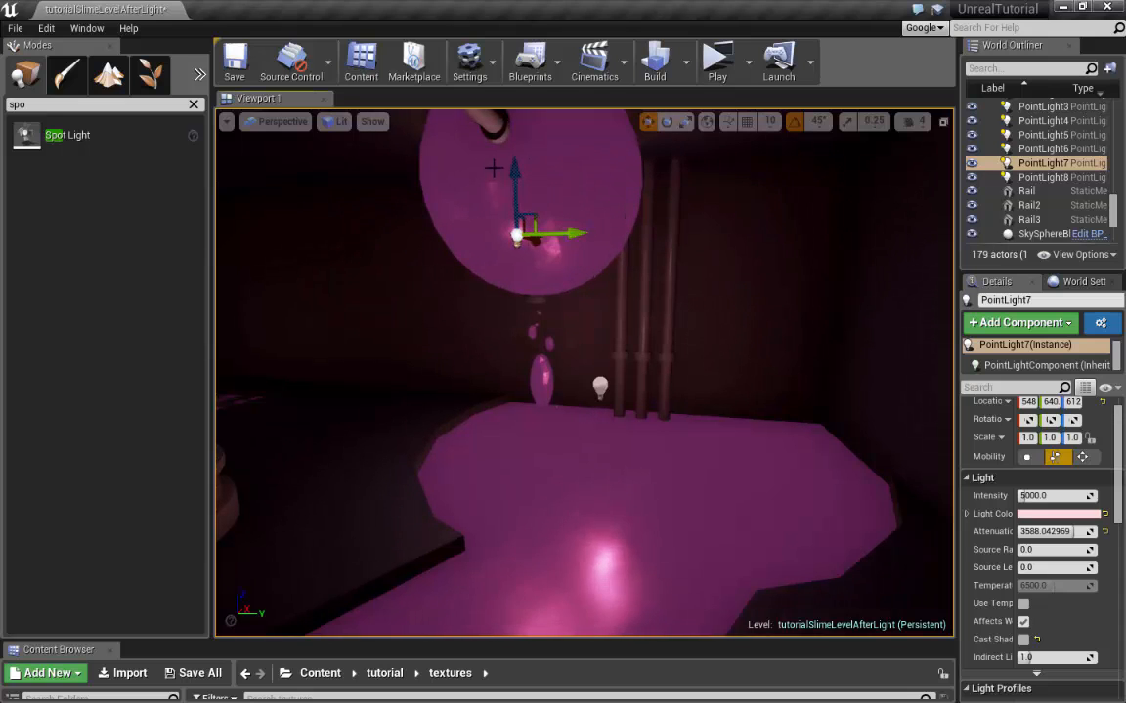
pyautogui.moveTo(524, 234); pyautogui.dragTo(526, 266)
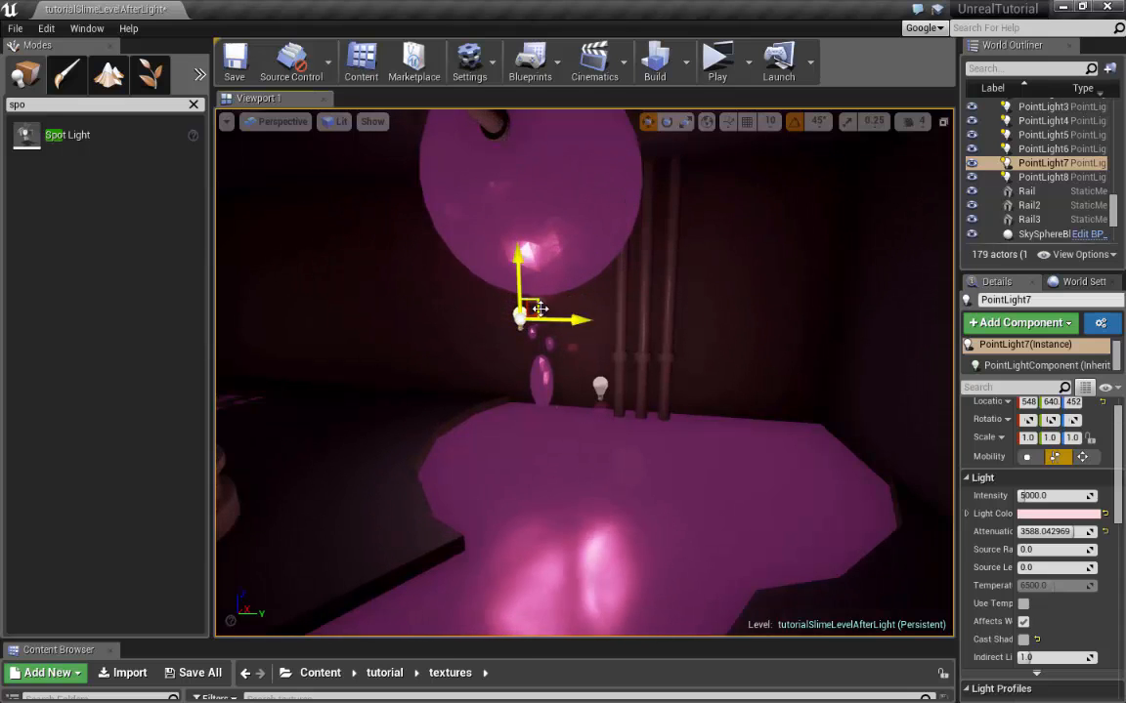
pyautogui.moveTo(540, 309); pyautogui.dragTo(479, 311, button='right')
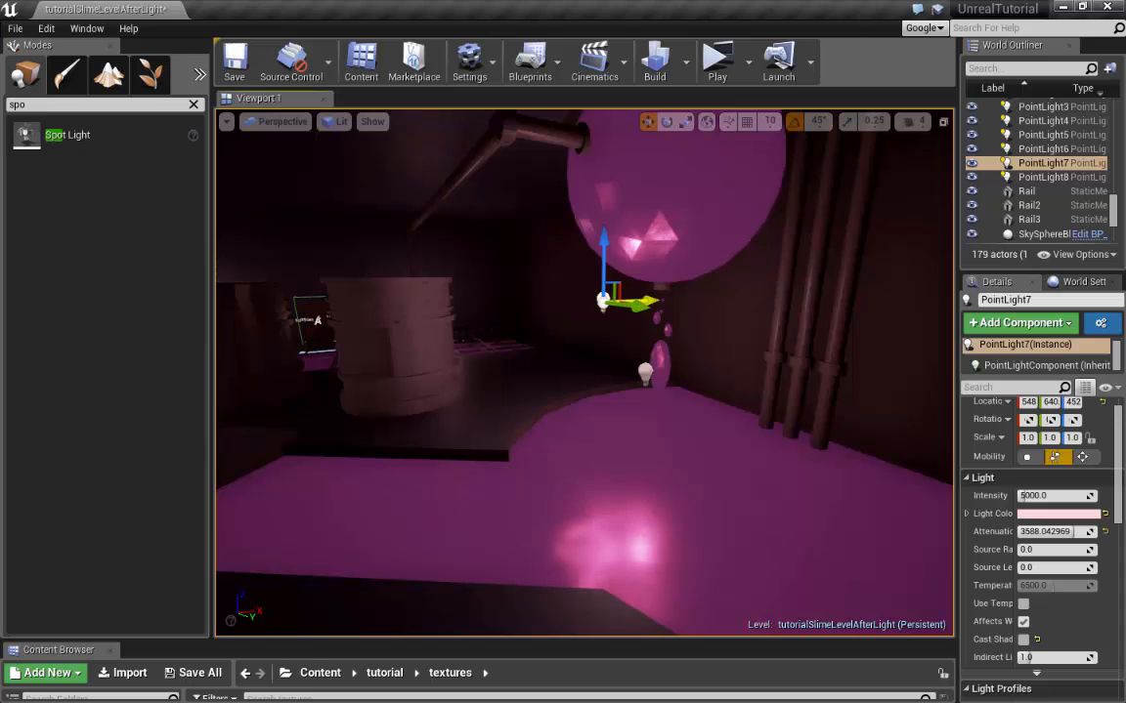
# Reduce the duplicated light's Attenuation Radius to about 747 and fine-tune its position beneath the slime sphere
pyautogui.scroll(-2, 1063, 593)
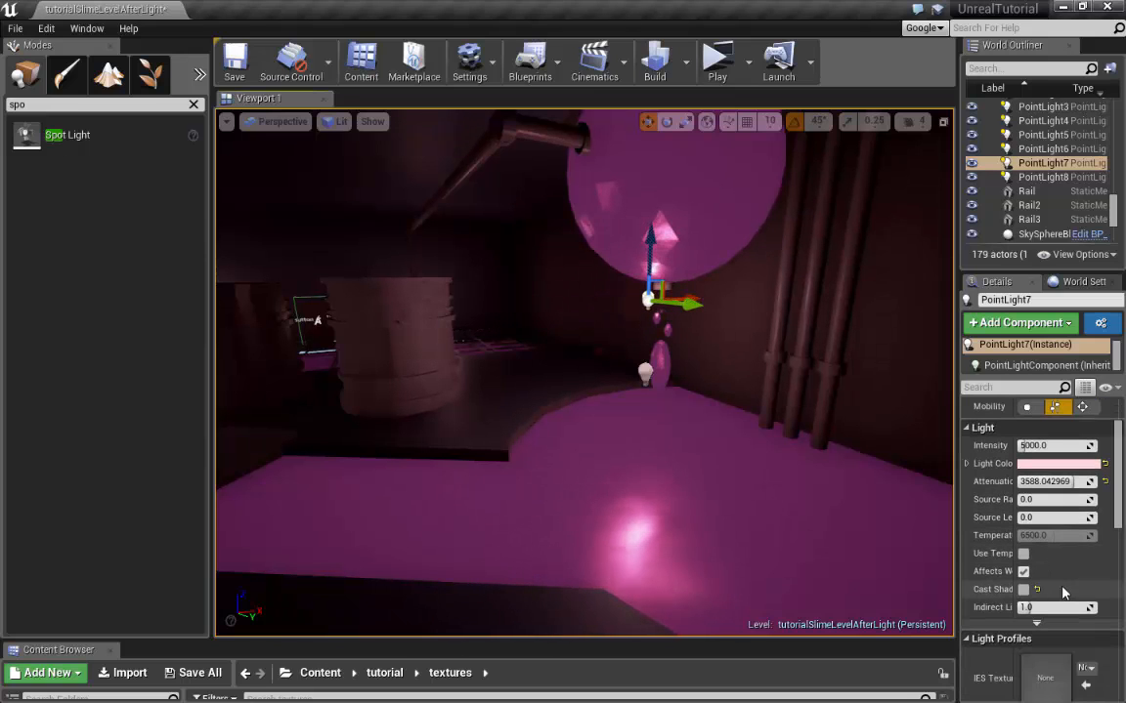
pyautogui.moveTo(702, 386); pyautogui.dragTo(717, 391, button='right')
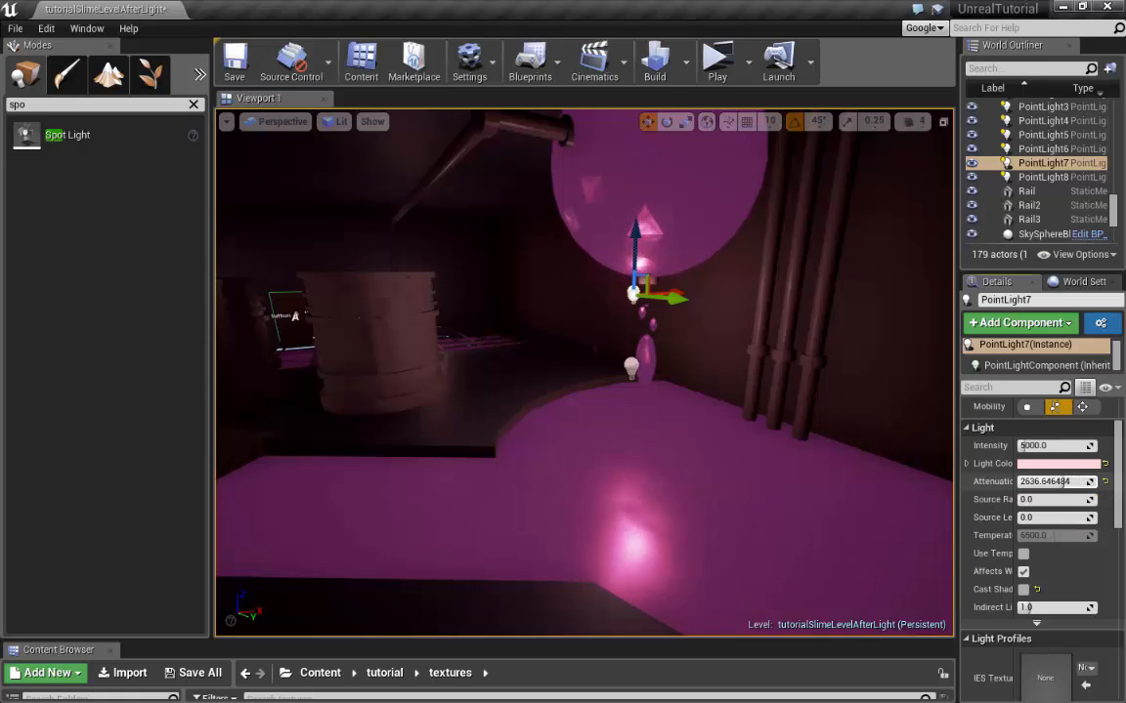
pyautogui.moveTo(1037, 482); pyautogui.dragTo(1032, 482)
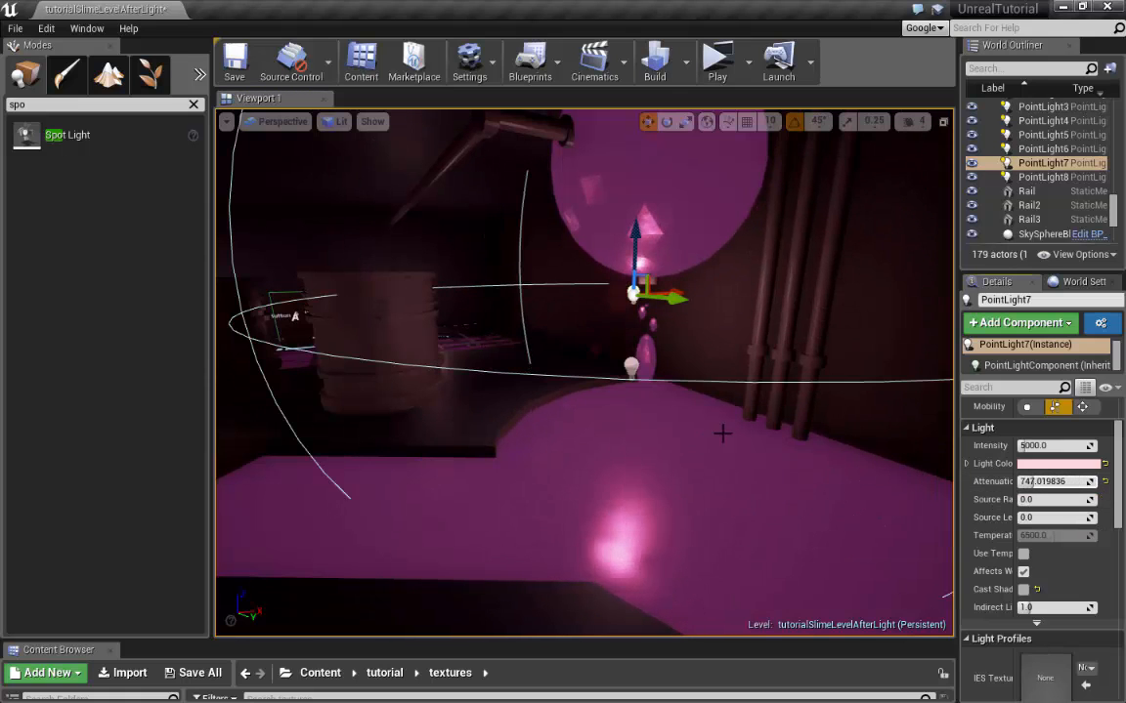
pyautogui.moveTo(722, 433); pyautogui.dragTo(748, 429, button='right')
pyautogui.moveTo(550, 247); pyautogui.dragTo(557, 259)
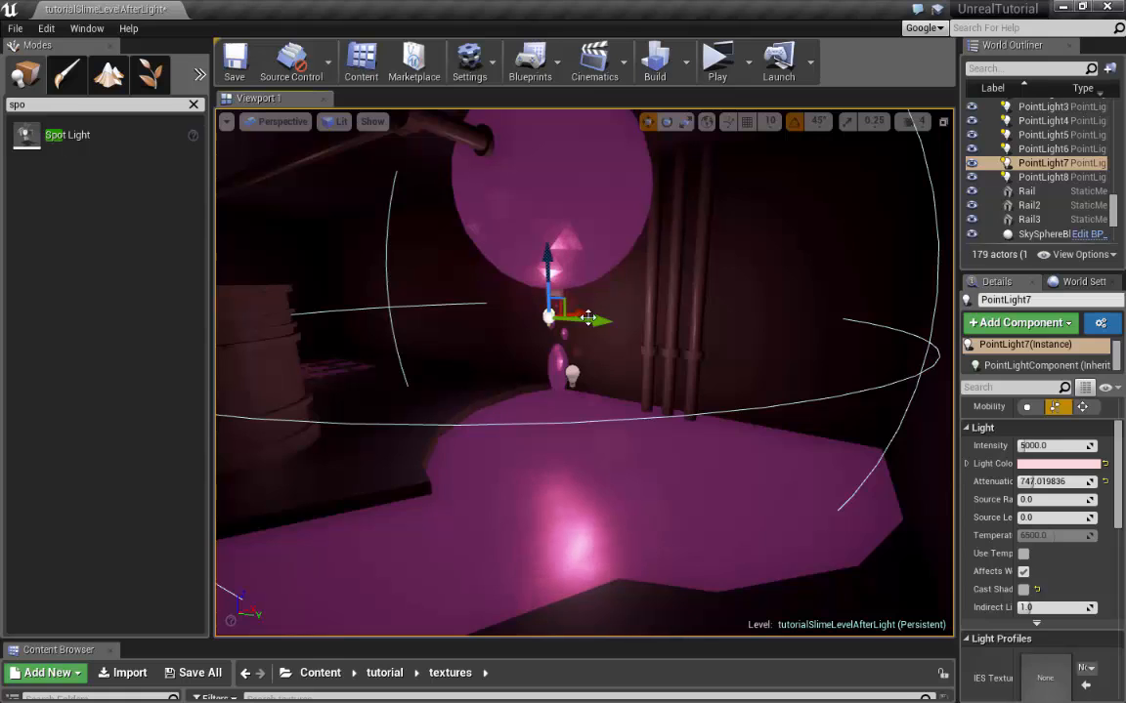
# Raise the duplicated pink light's Intensity to about 13520 and Attenuation Radius to about 942, and recentre it beneath the slime sphere
pyautogui.moveTo(586, 318); pyautogui.dragTo(665, 348)
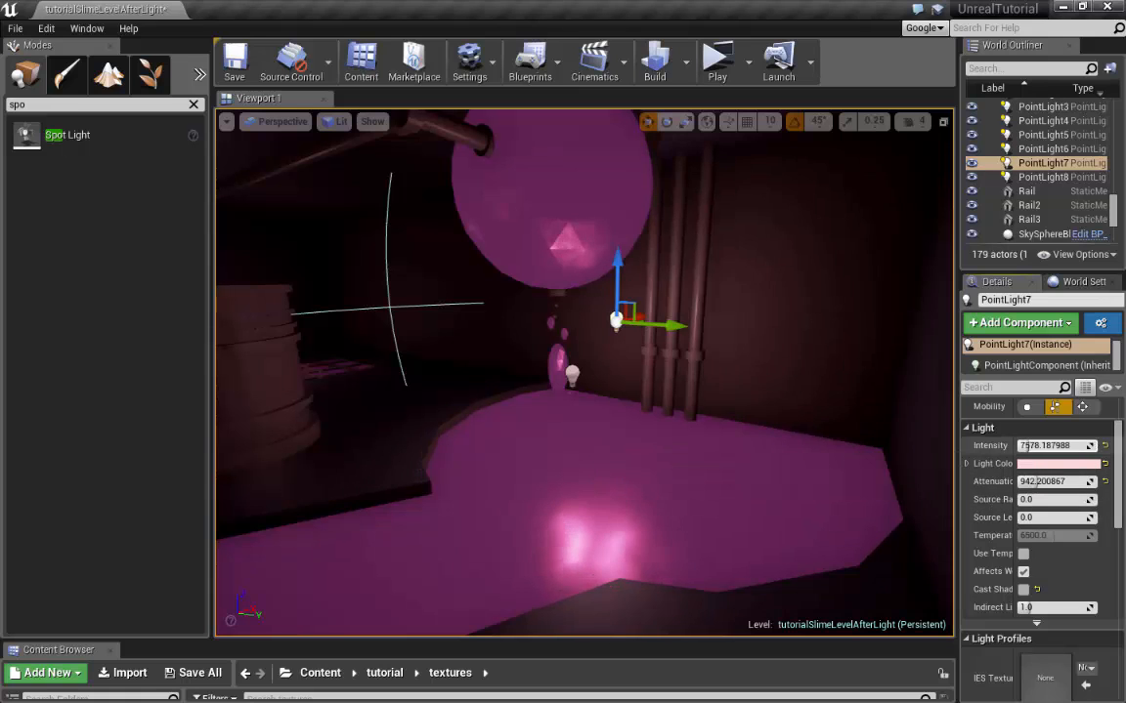
pyautogui.moveTo(1025, 445); pyautogui.dragTo(1030, 446)
pyautogui.moveTo(664, 328); pyautogui.dragTo(595, 318)
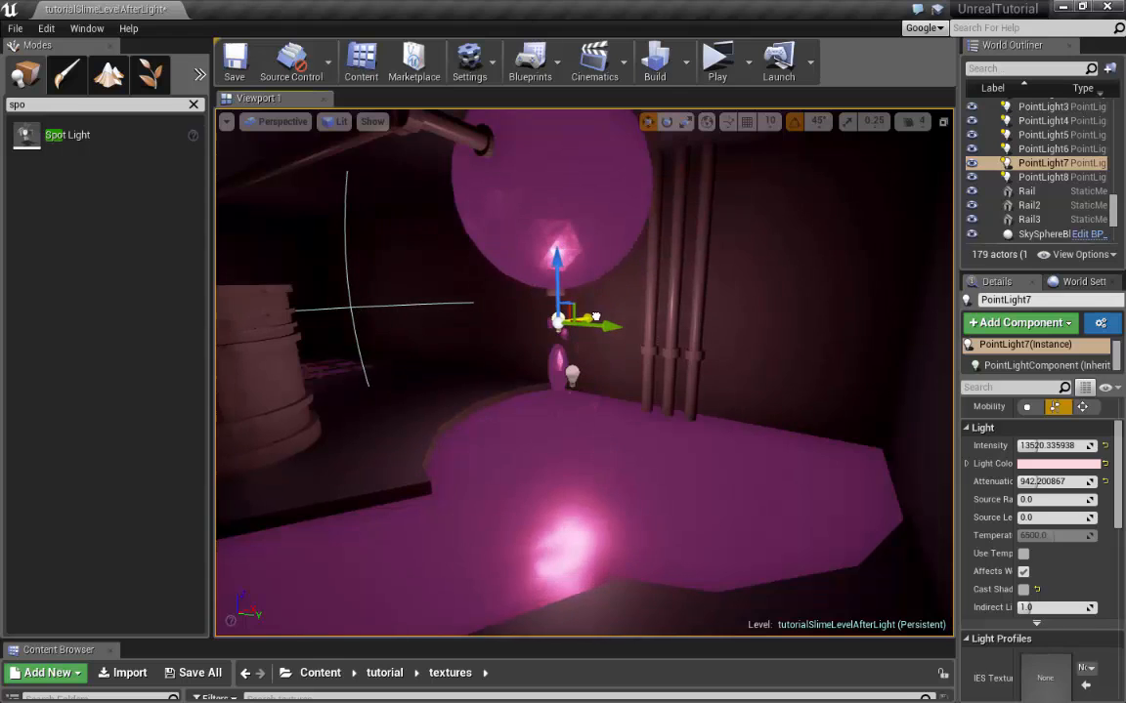
# Desaturate the Light Color of the point light above the alcove lamp next to the stairway arch to a paler blue
pyautogui.moveTo(595, 318); pyautogui.dragTo(488, 317, button='right')
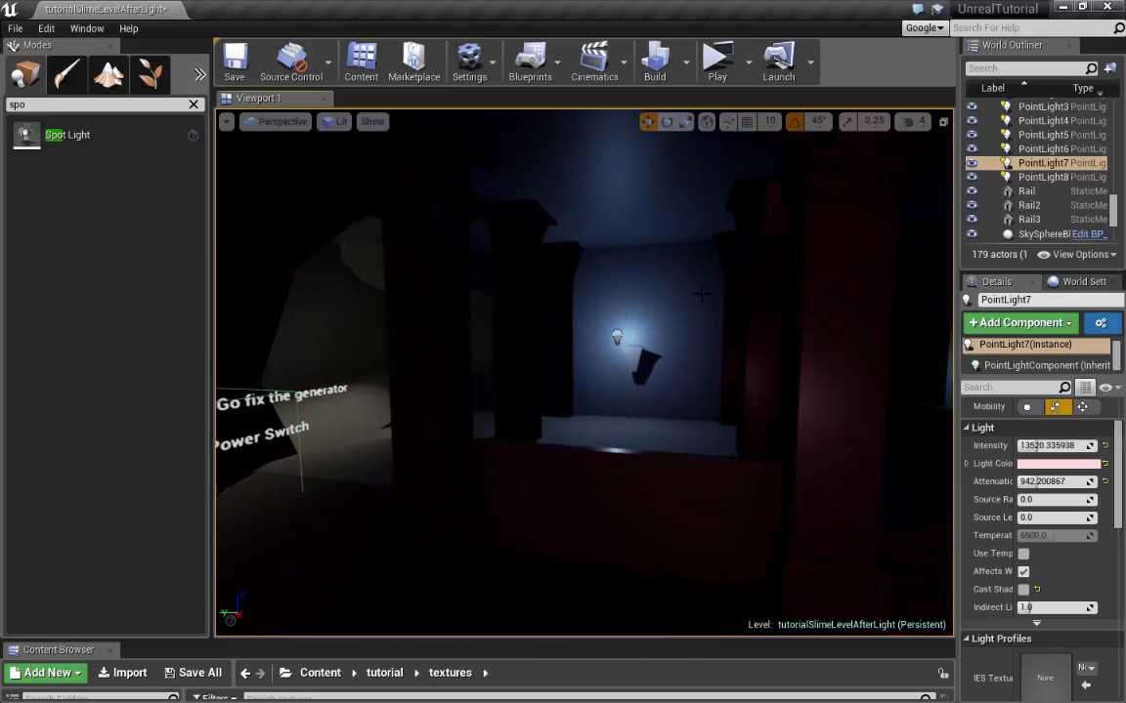
pyautogui.click(616, 333)
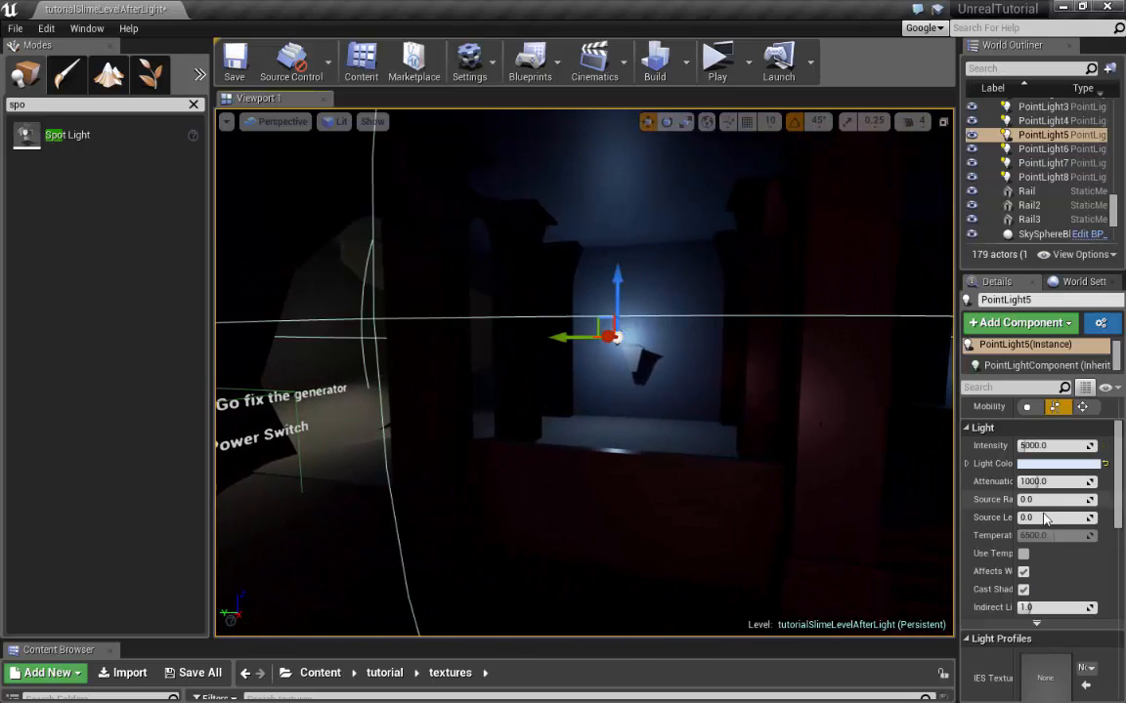
pyautogui.click(1081, 466)
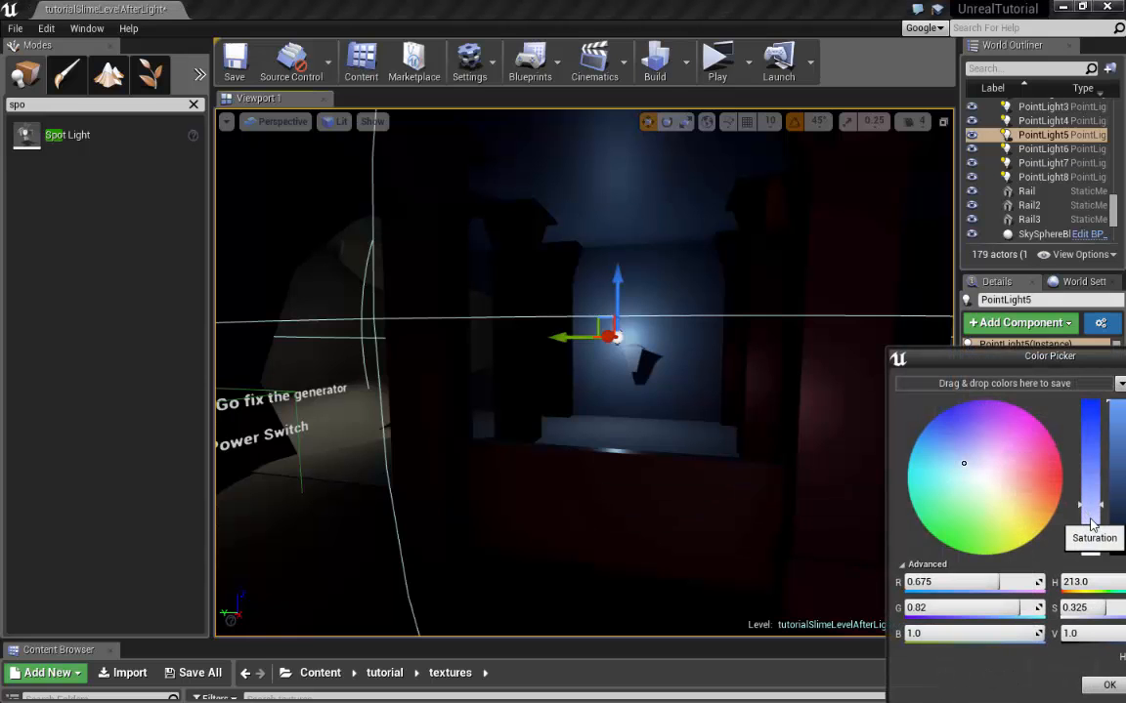
pyautogui.click(1113, 687)
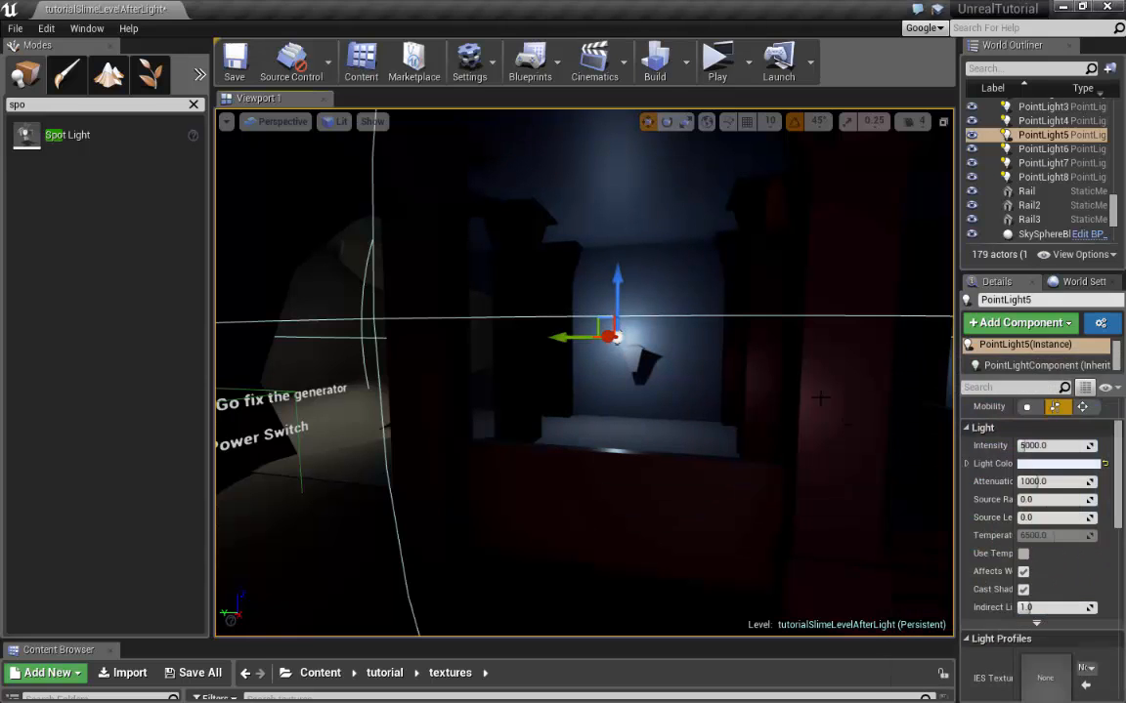
# Give the point light above the next blue alcove's wall lamp a paler blue Light Color by lowering its saturation
pyautogui.moveTo(732, 354)
pyautogui.mouseDown(button='right')
pyautogui.moveTo(772, 353)
pyautogui.moveTo(723, 347)
pyautogui.mouseUp(button='right')
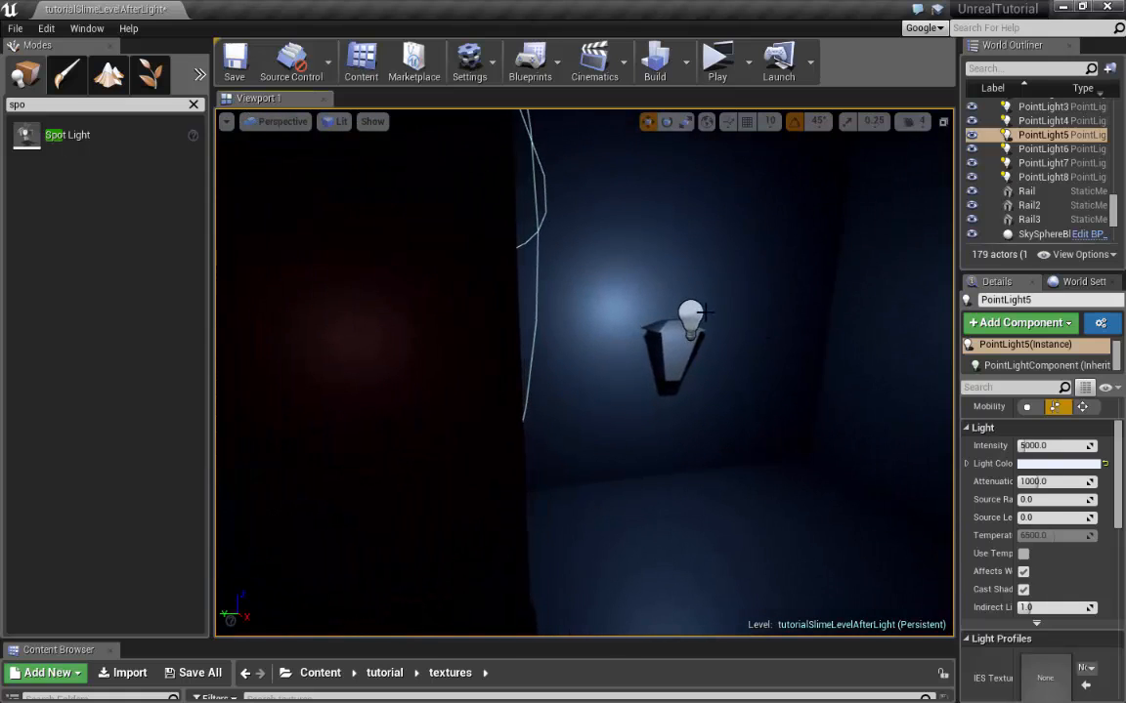
pyautogui.click(691, 313)
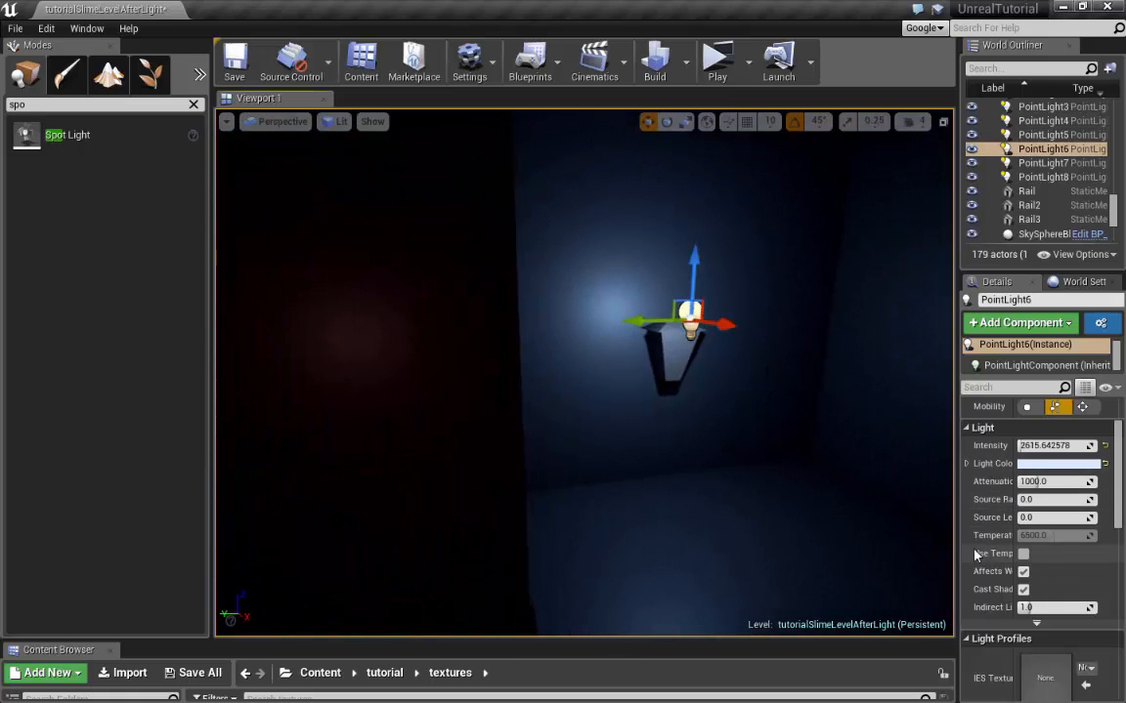
pyautogui.moveTo(952, 550); pyautogui.dragTo(807, 547)
pyautogui.click(1016, 463)
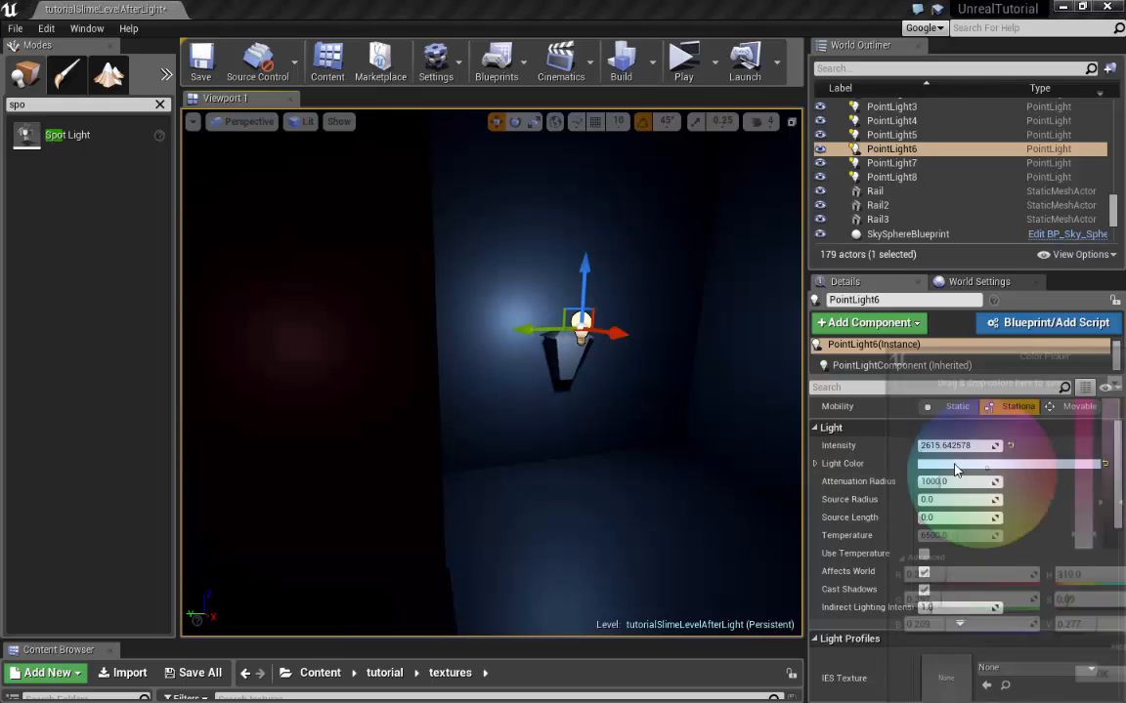
pyautogui.moveTo(1092, 528); pyautogui.dragTo(1096, 542)
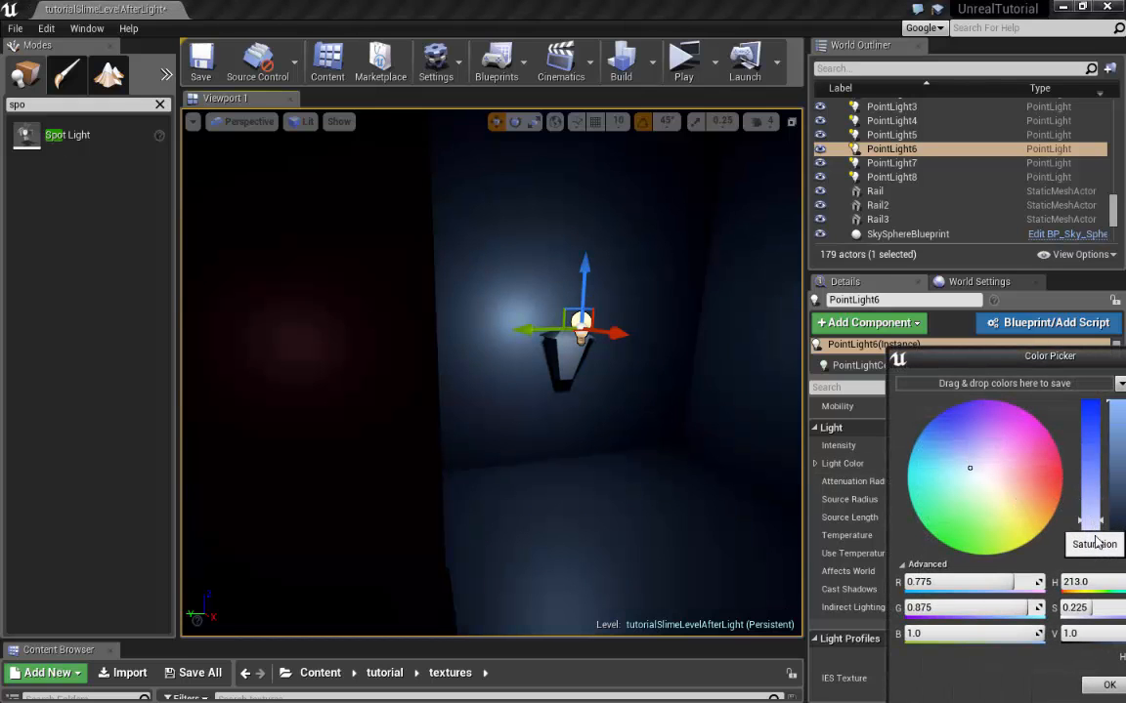
pyautogui.click(1113, 687)
# Duplicate the point light at the alcove lamp beside the stairway and move the copy out of the alcove toward the generator text signs
pyautogui.moveTo(598, 359); pyautogui.dragTo(318, 364, button='right')
pyautogui.click(536, 346)
pyautogui.moveTo(621, 440); pyautogui.dragTo(545, 442, button='right')
pyautogui.hotkey('ctrl', 'w')
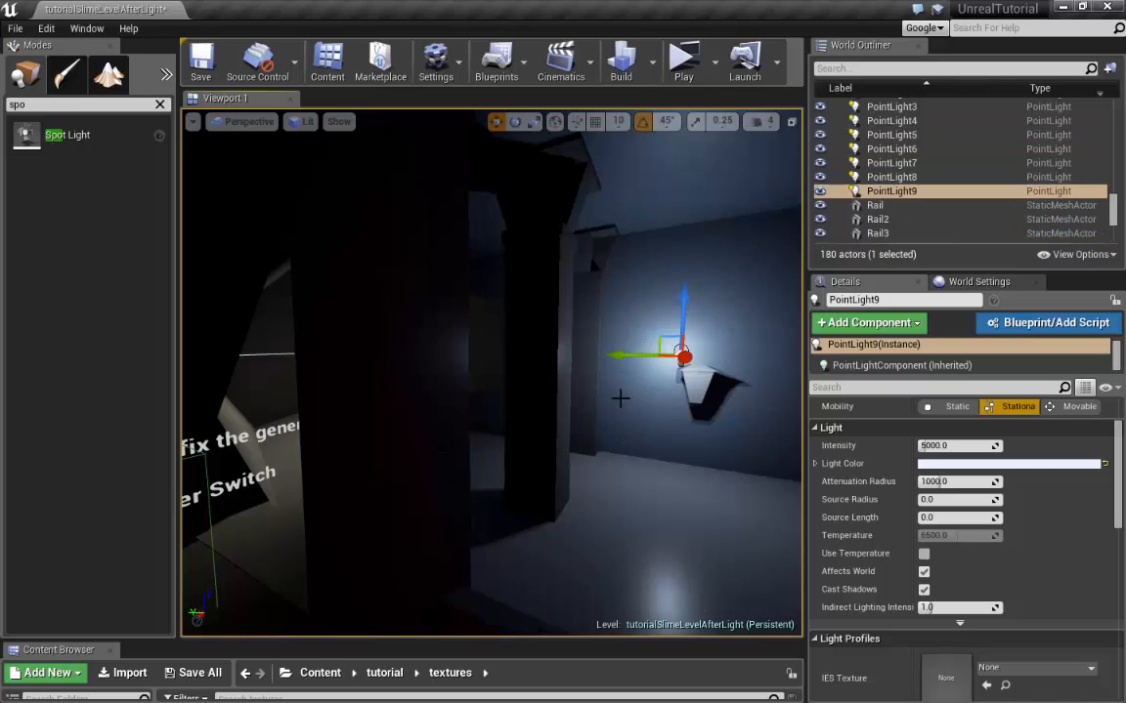
pyautogui.moveTo(626, 358); pyautogui.dragTo(262, 454)
pyautogui.press('a')
pyautogui.moveTo(278, 475)
pyautogui.mouseDown(button='right')
pyautogui.moveTo(217, 473)
pyautogui.moveTo(278, 476)
pyautogui.mouseUp(button='right')
pyautogui.moveTo(402, 327); pyautogui.dragTo(367, 359)
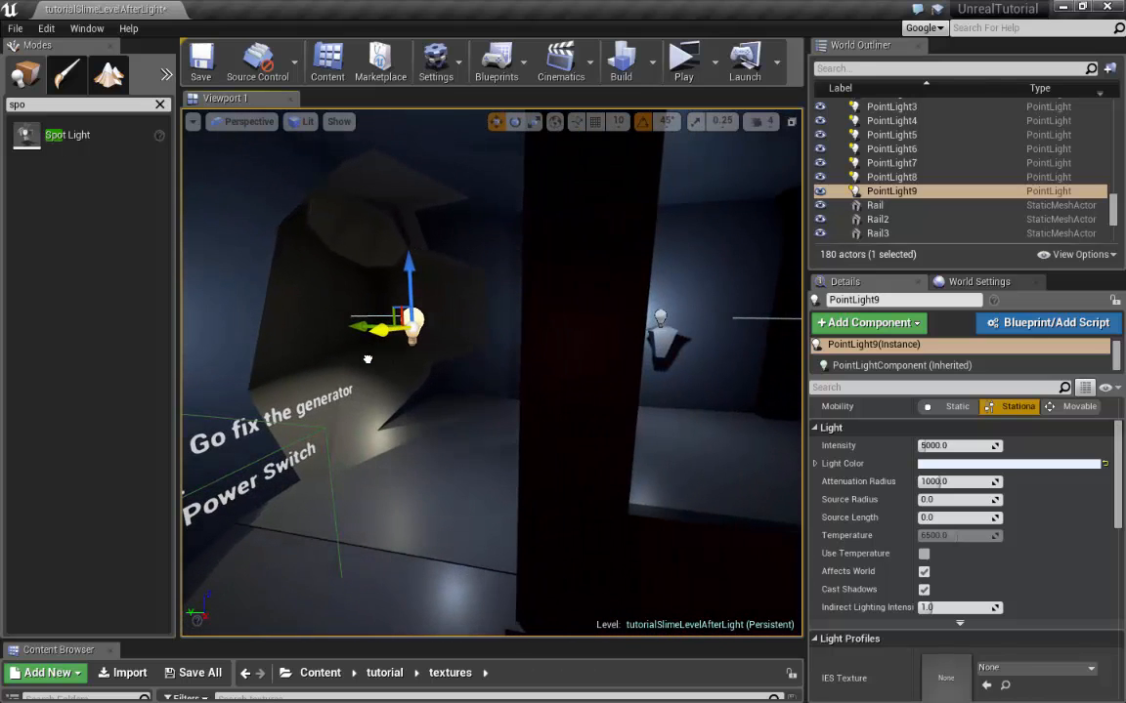
# Lower the duplicated light and pull it forward so it hangs over the ramp in front of the stairway arch
pyautogui.press('s')
pyautogui.moveTo(506, 390); pyautogui.dragTo(506, 332, button='right')
pyautogui.press('w')
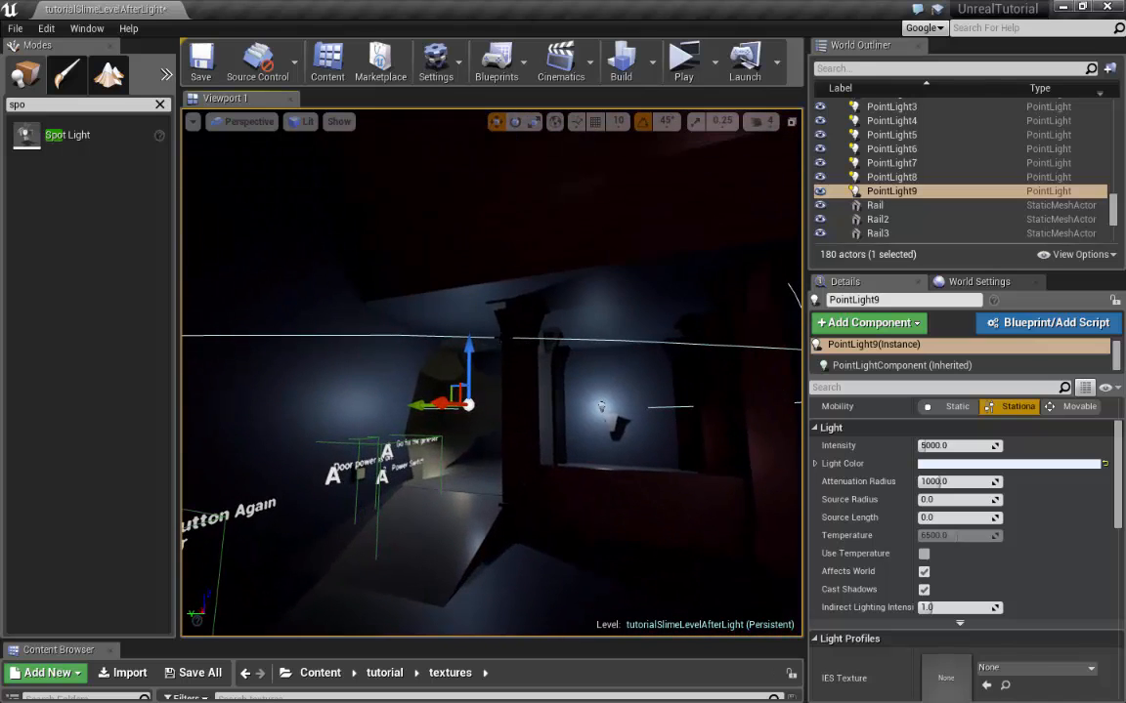
pyautogui.moveTo(474, 350); pyautogui.dragTo(474, 392)
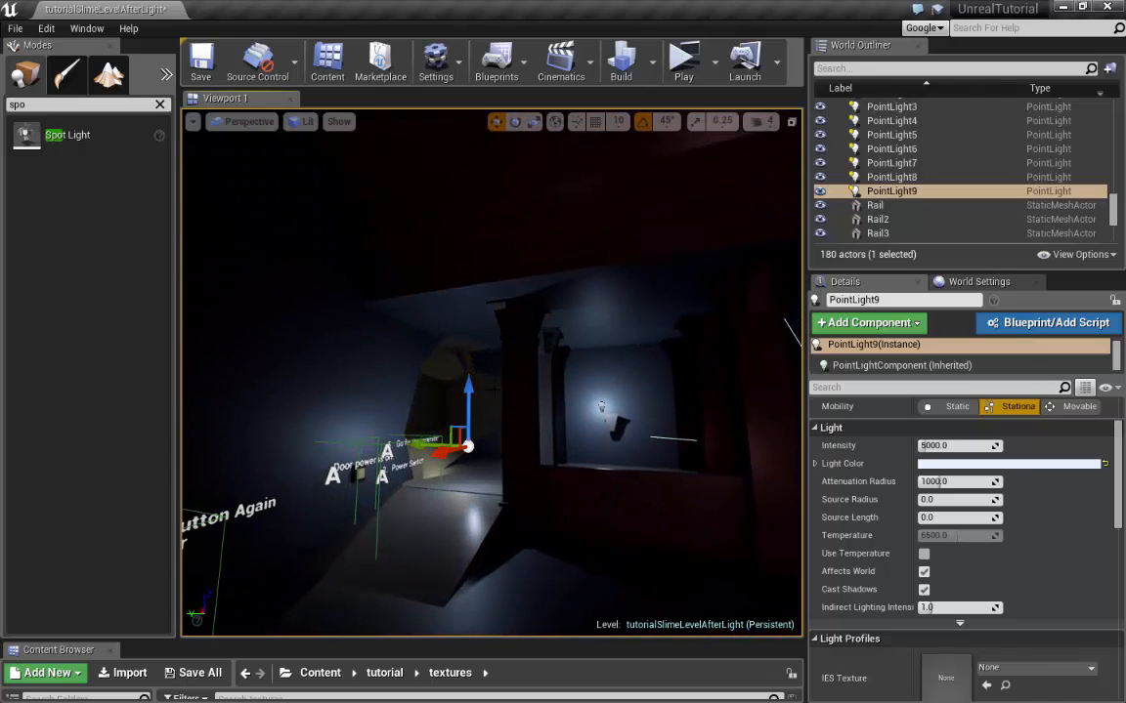
pyautogui.press('w')
pyautogui.moveTo(474, 393); pyautogui.dragTo(464, 429, button='right')
pyautogui.press('s')
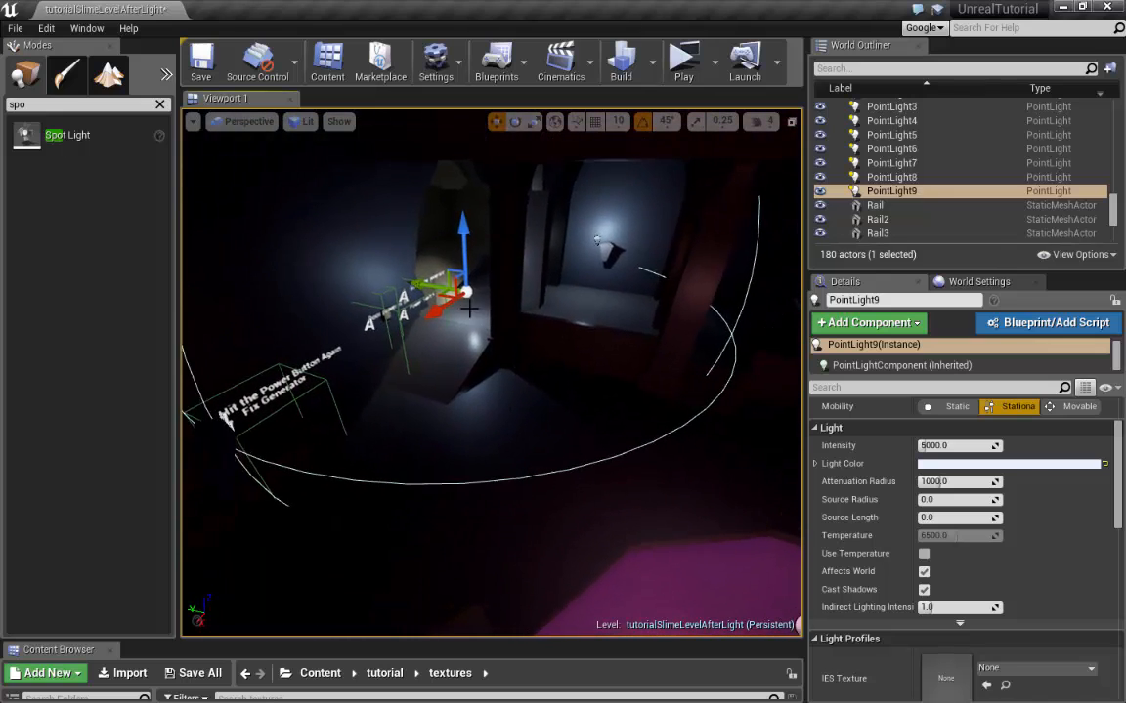
pyautogui.moveTo(430, 285); pyautogui.dragTo(429, 330)
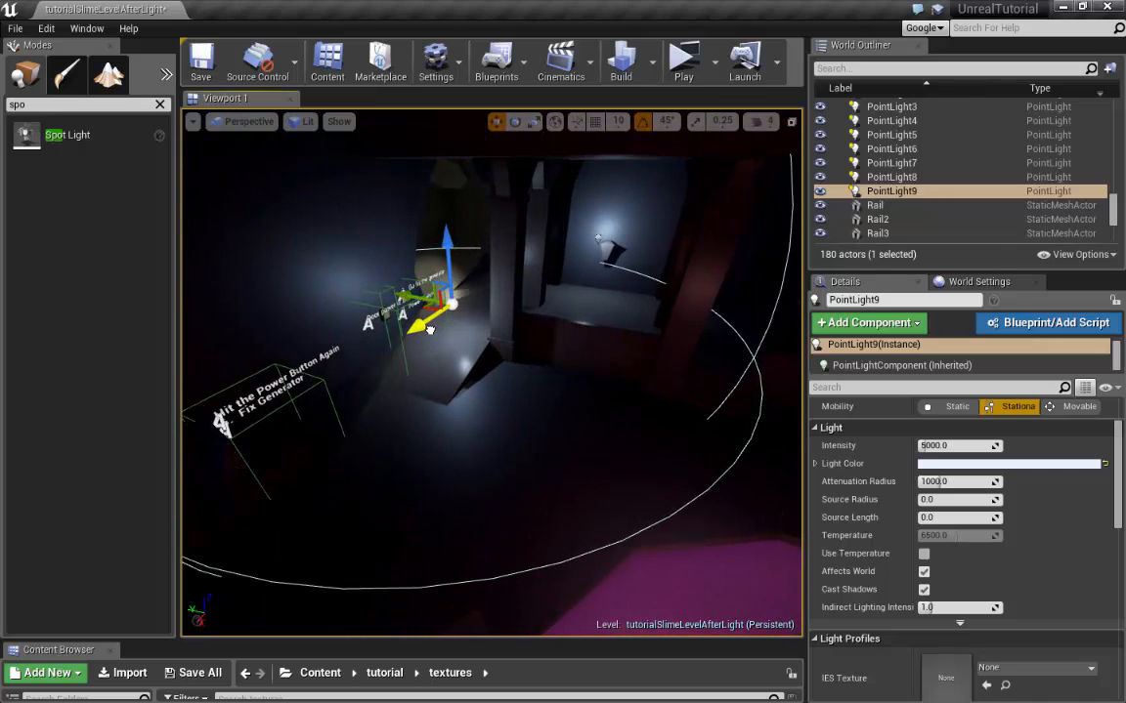
# Give the ramp light a warm pale yellow Light Color with hue 55 and saturation 0.2, and raise its Attenuation Radius to about 1322
pyautogui.click(1021, 464)
pyautogui.click(986, 494)
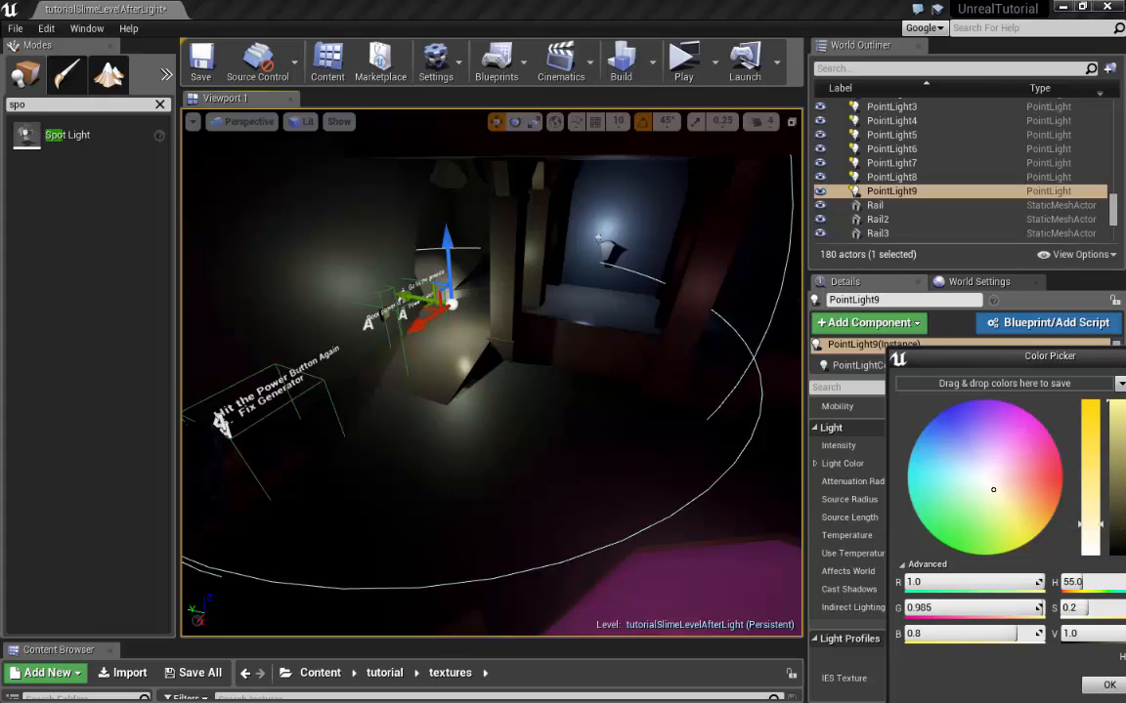
pyautogui.click(1108, 687)
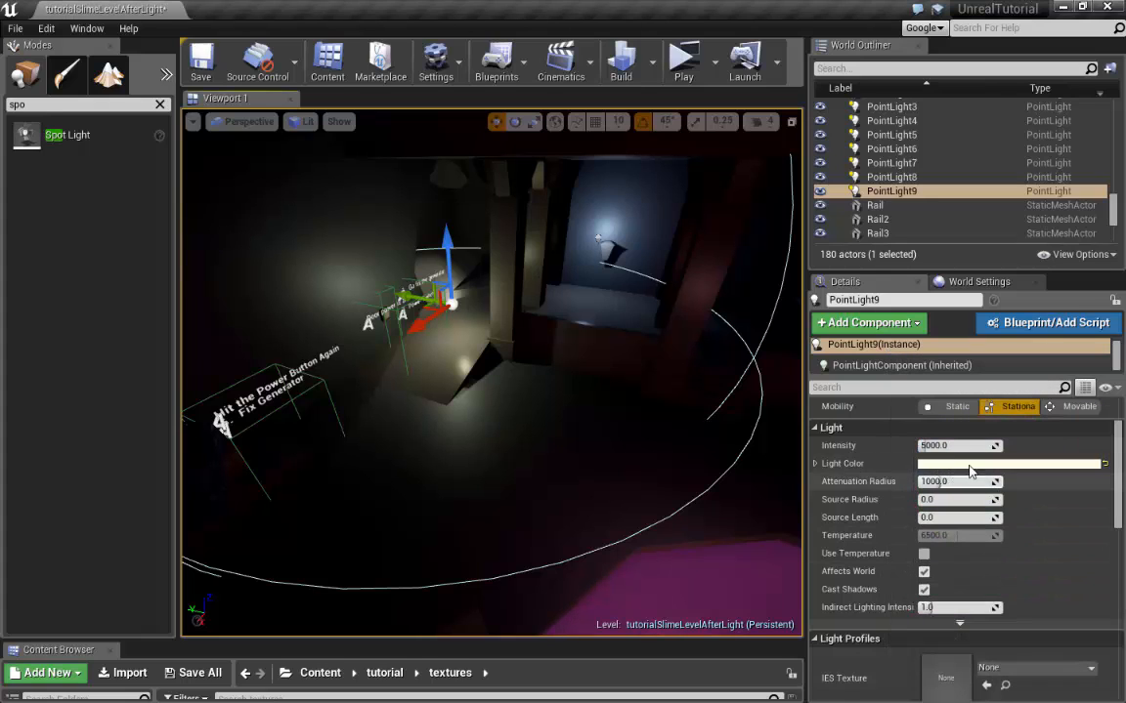
pyautogui.moveTo(921, 446); pyautogui.dragTo(944, 480)
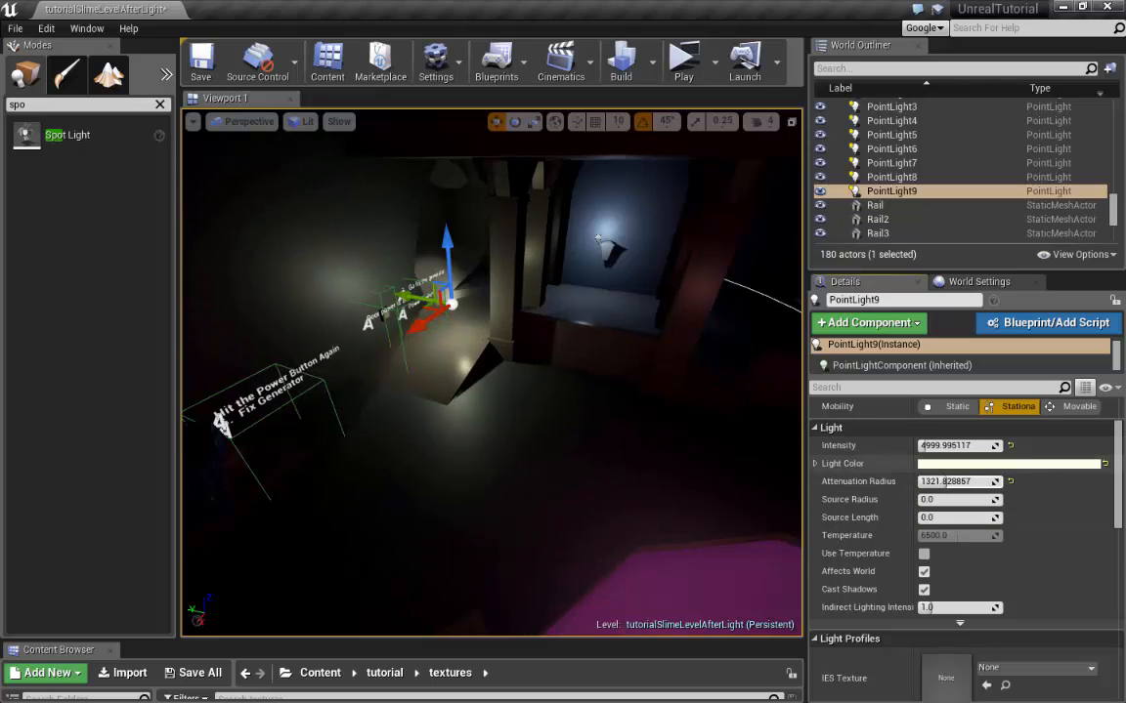
# Shift the warm light forward past the foot of the ramp and disable its Cast Shadows option
pyautogui.moveTo(488, 362); pyautogui.dragTo(518, 350, button='right')
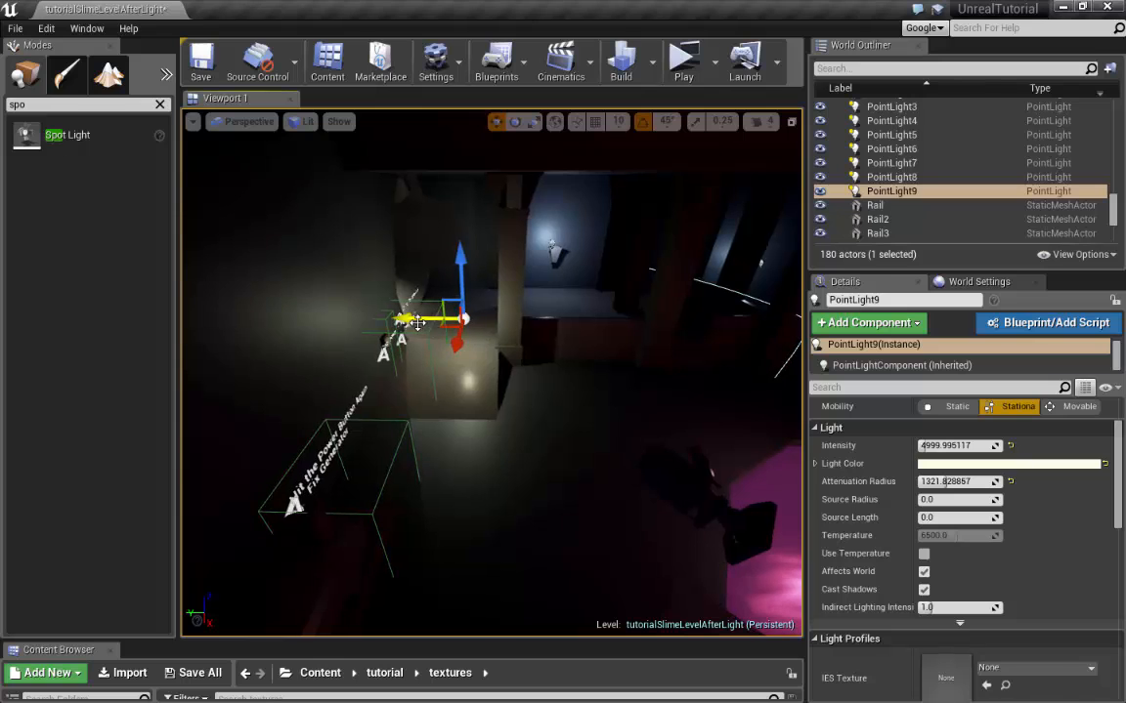
pyautogui.moveTo(465, 348); pyautogui.dragTo(466, 376)
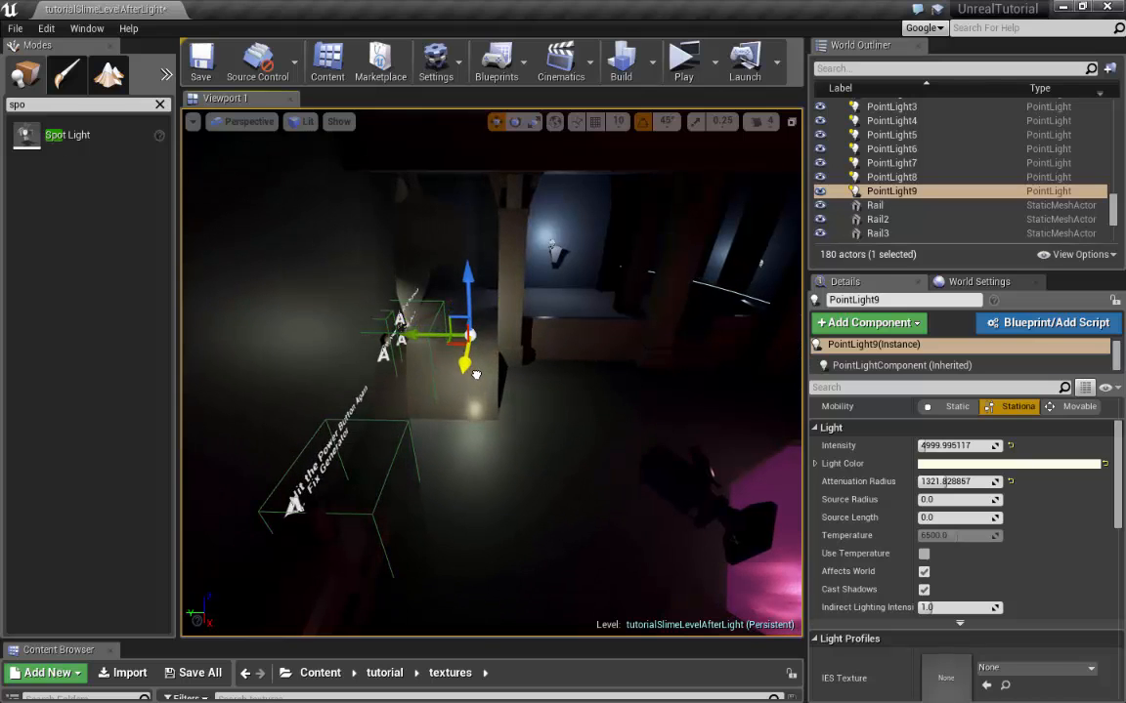
pyautogui.moveTo(532, 364); pyautogui.dragTo(572, 359, button='right')
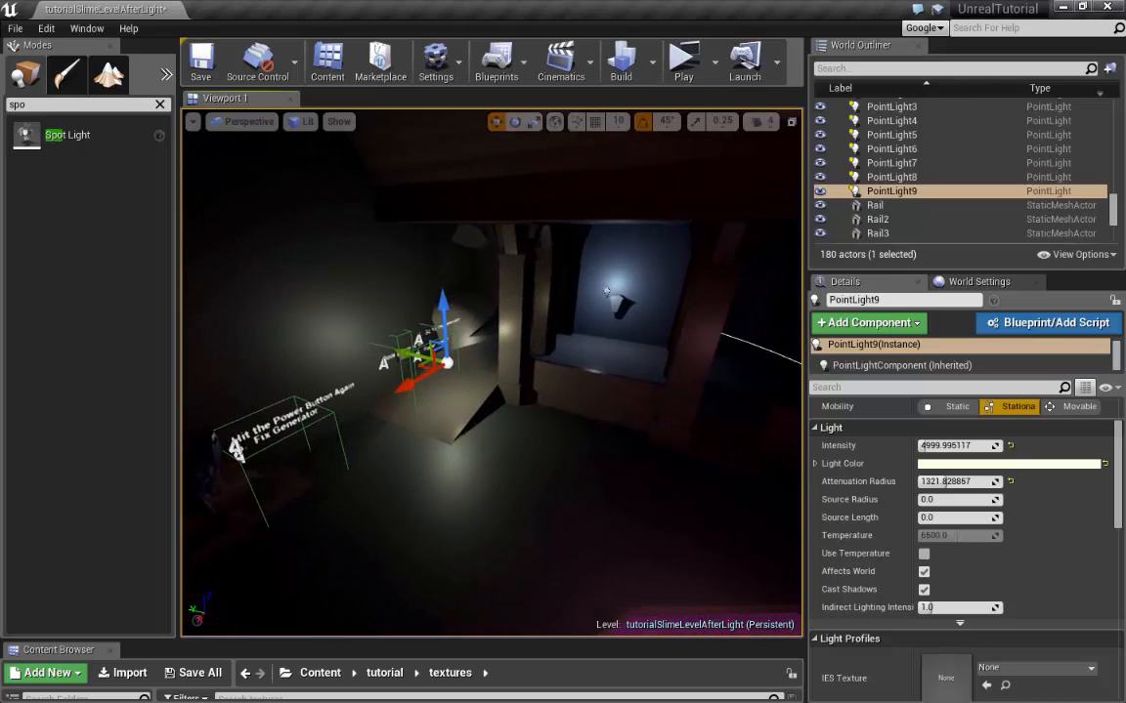
pyautogui.moveTo(420, 349); pyautogui.dragTo(432, 359)
pyautogui.moveTo(440, 362); pyautogui.dragTo(381, 342, button='right')
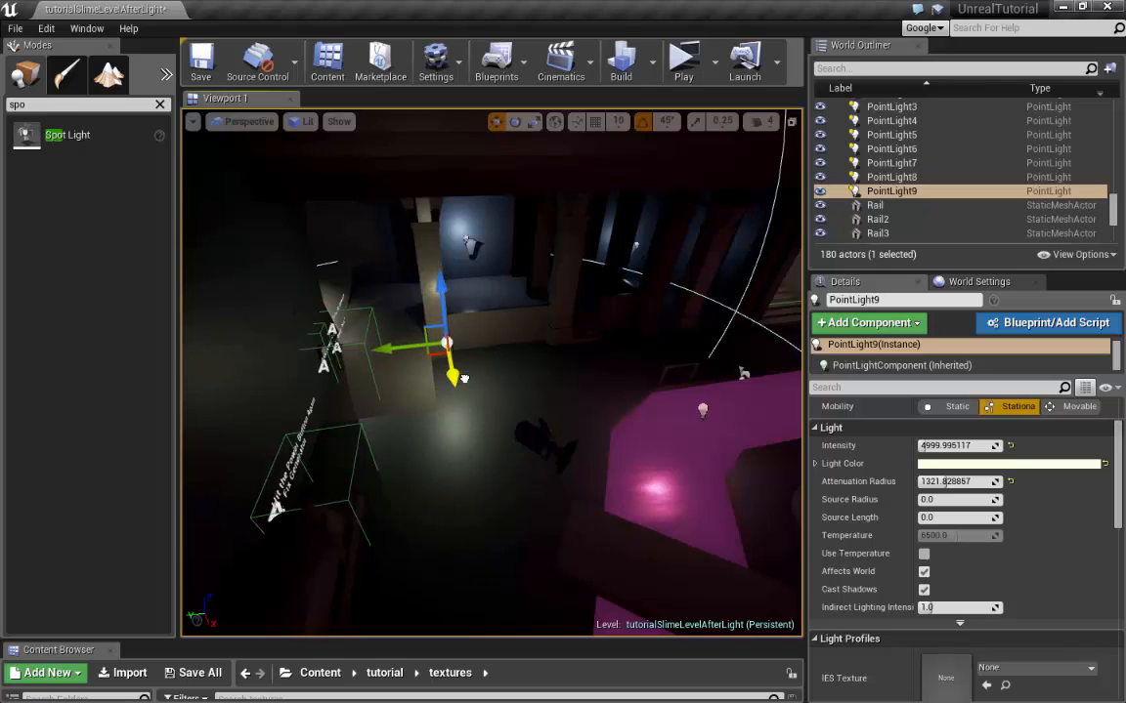
pyautogui.click(923, 589)
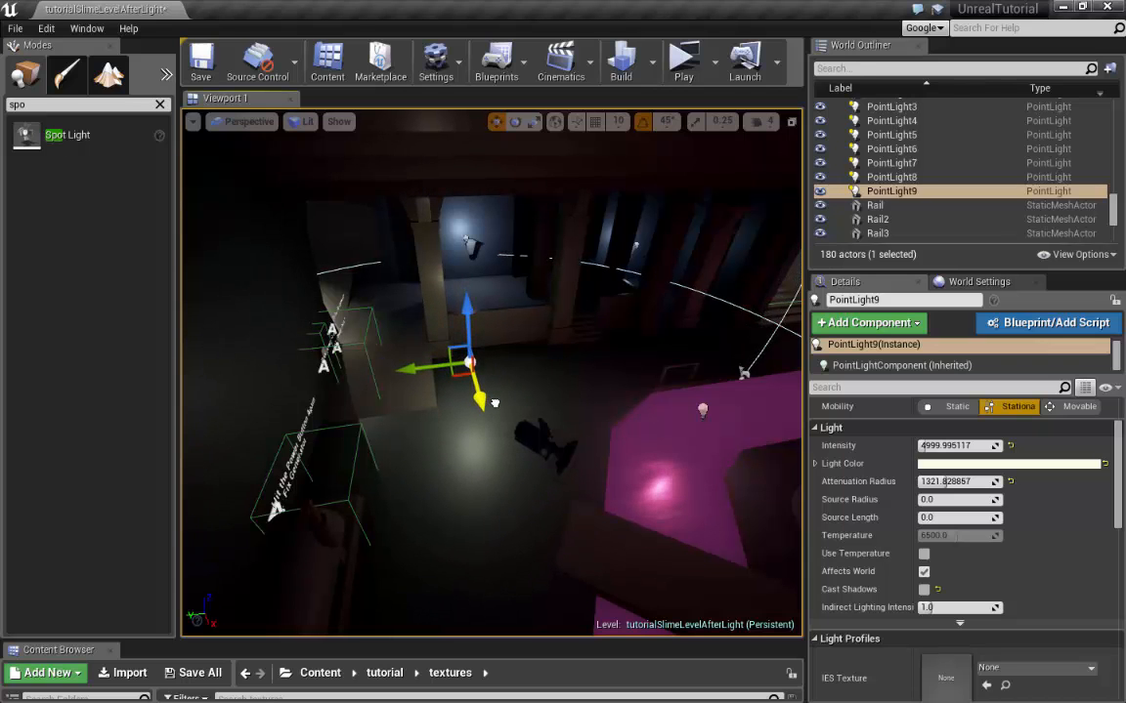
# Check the warm light's effect around the ramp and pillars, and rebuild the level's lighting
pyautogui.moveTo(491, 372); pyautogui.dragTo(430, 339, button='right')
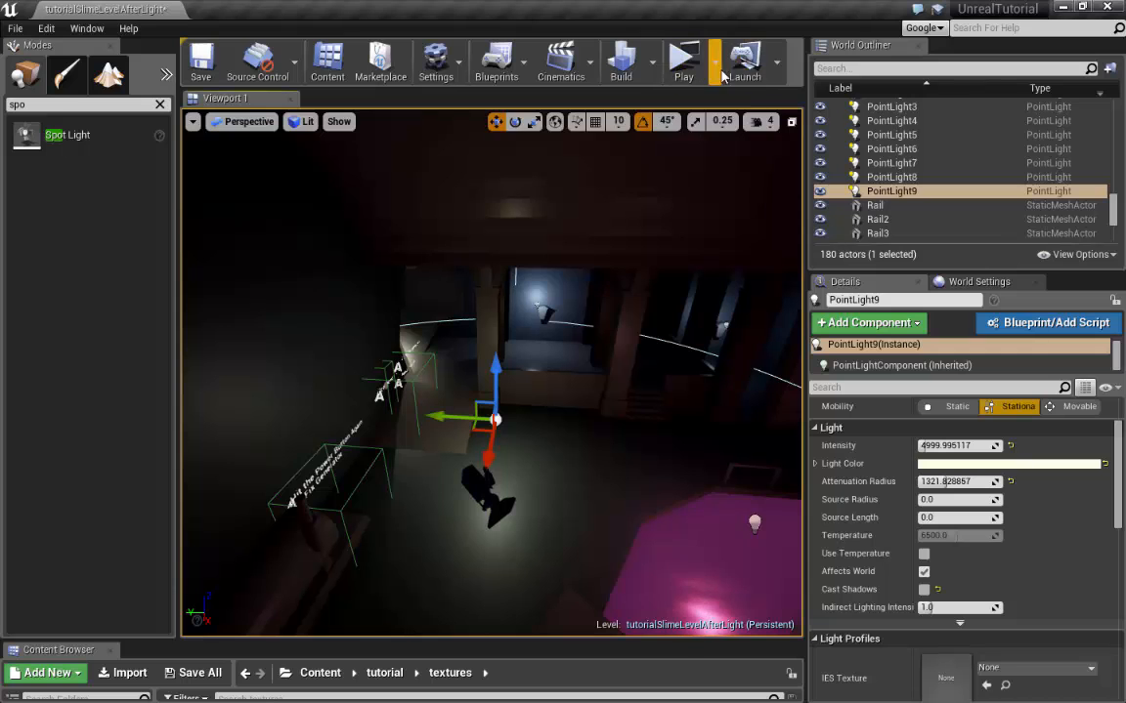
pyautogui.moveTo(491, 372); pyautogui.dragTo(792, 369, button='right')
pyautogui.moveTo(492, 372); pyautogui.dragTo(379, 376, button='right')
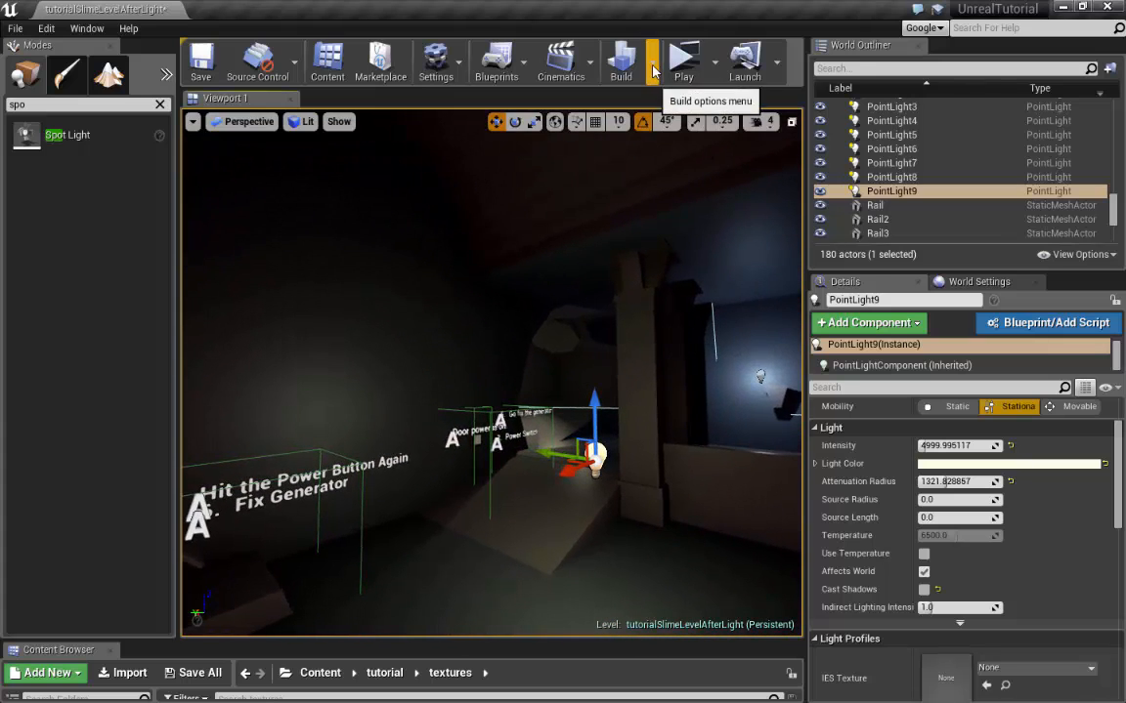
pyautogui.click(652, 71)
pyautogui.click(664, 103)
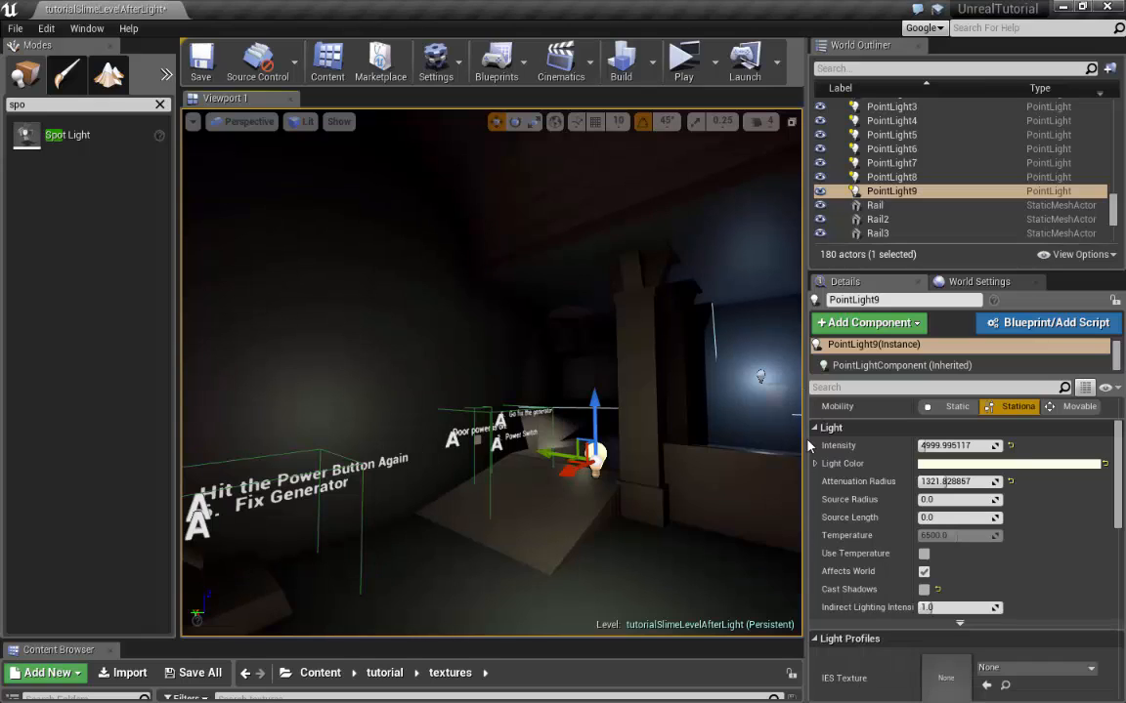
# Widen the viewport and play the level, running along the slime railing toward the warm light to check the lighting, and end the session
pyautogui.moveTo(805, 441); pyautogui.dragTo(944, 439)
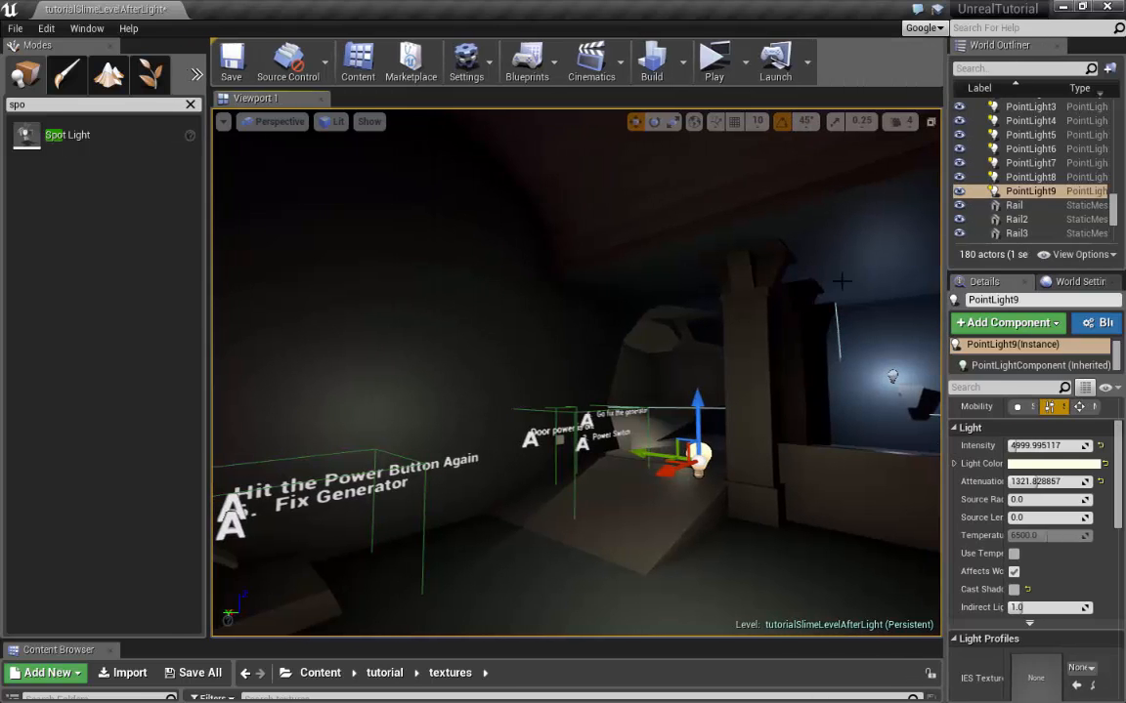
pyautogui.press('w')
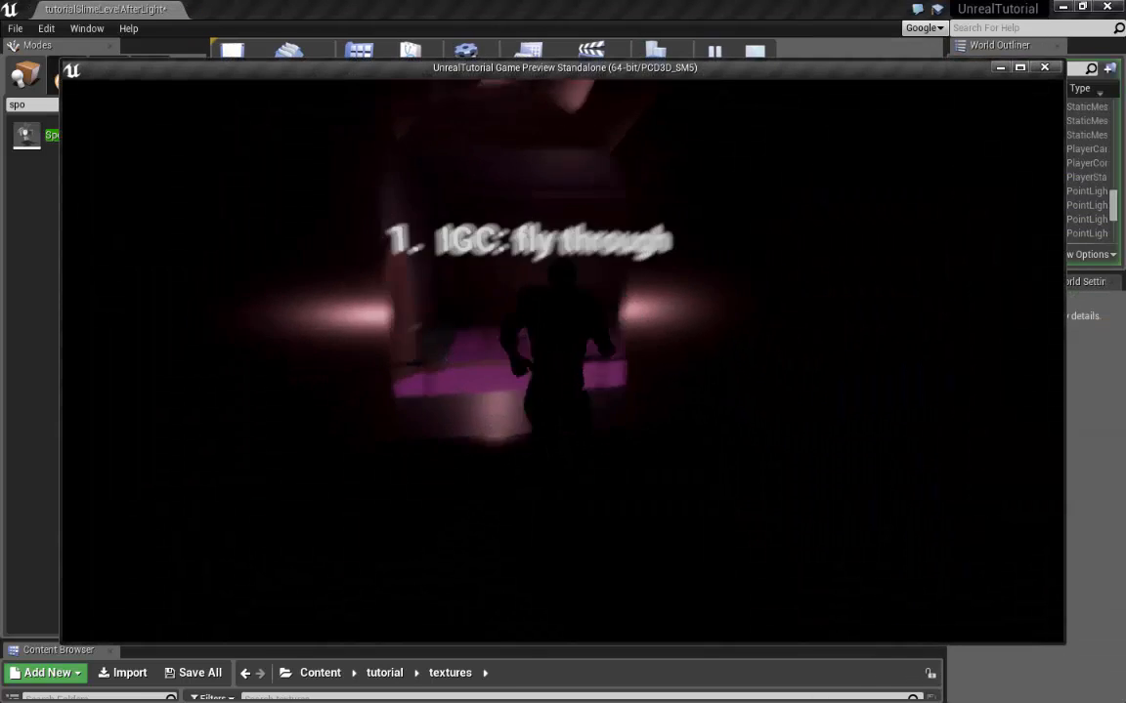
pyautogui.press('w')
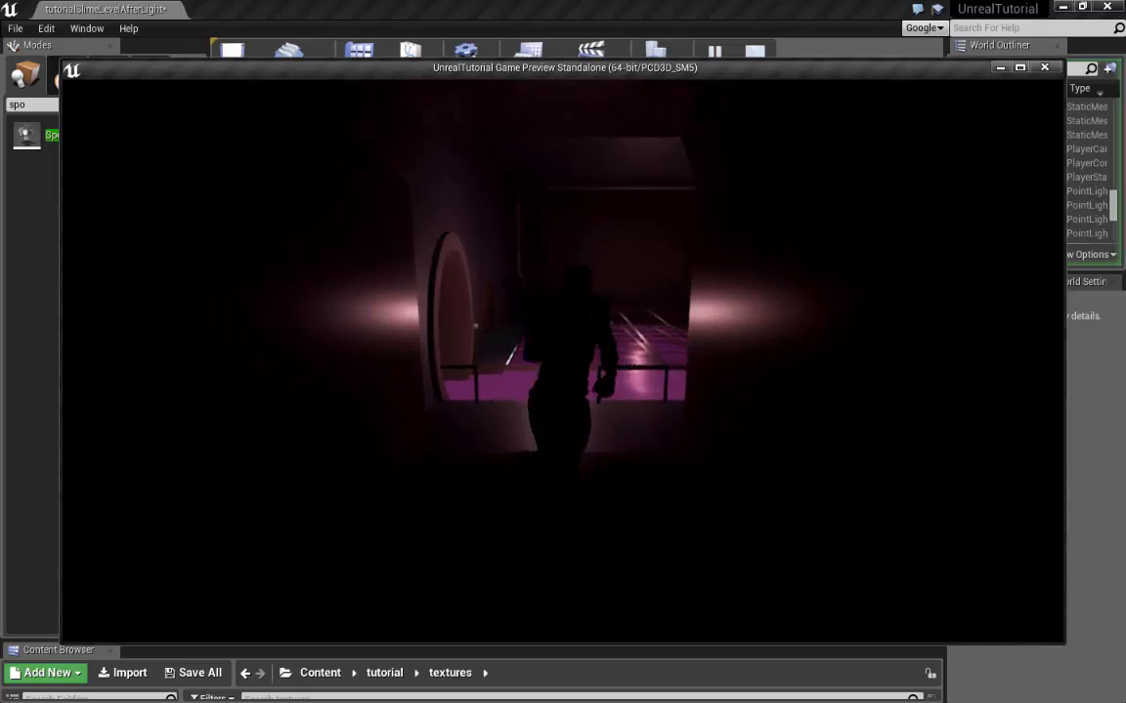
pyautogui.press('w')
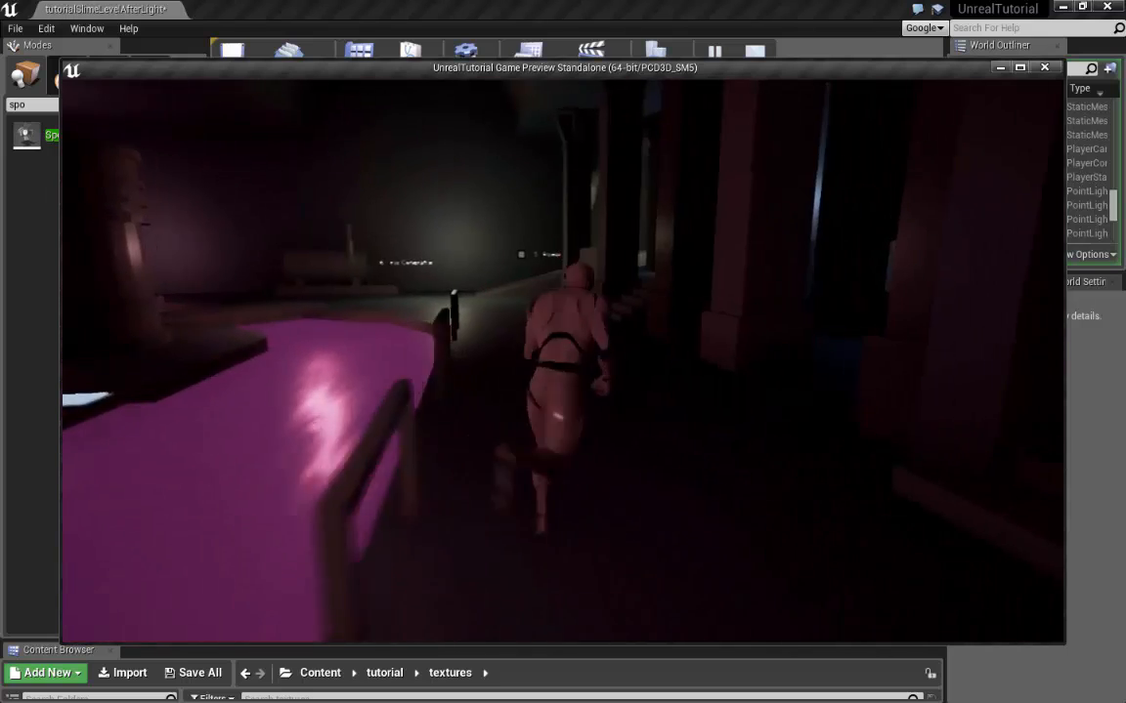
pyautogui.press('w')
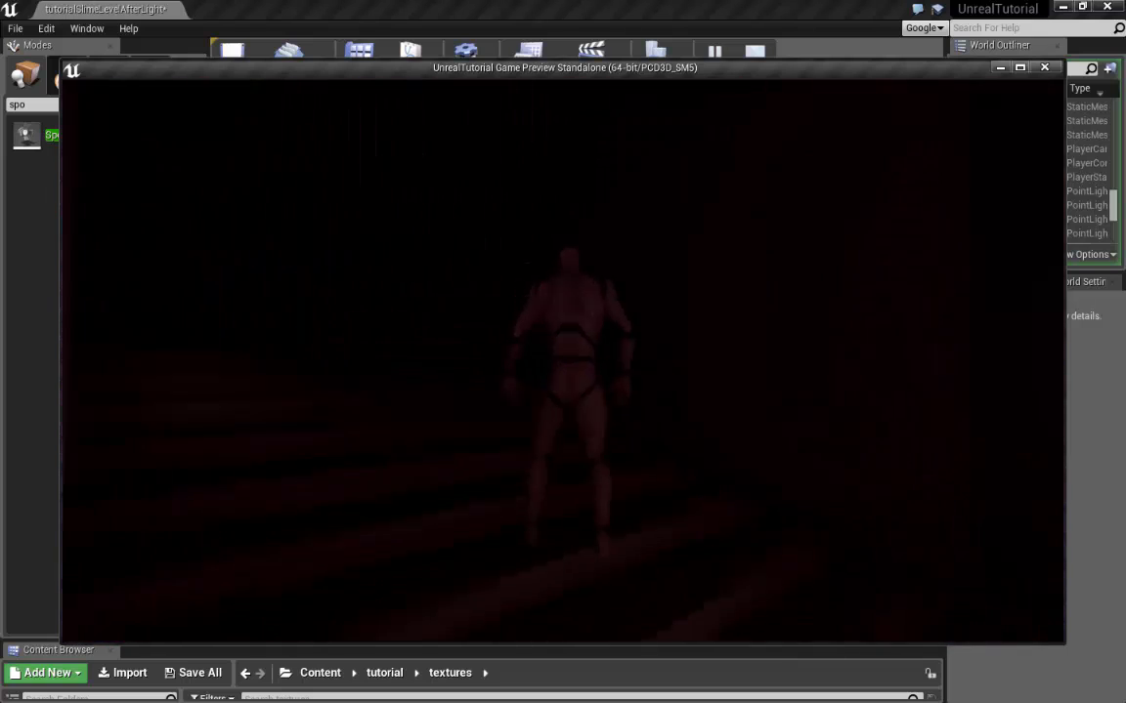
pyautogui.press('w')
pyautogui.press('Escape')
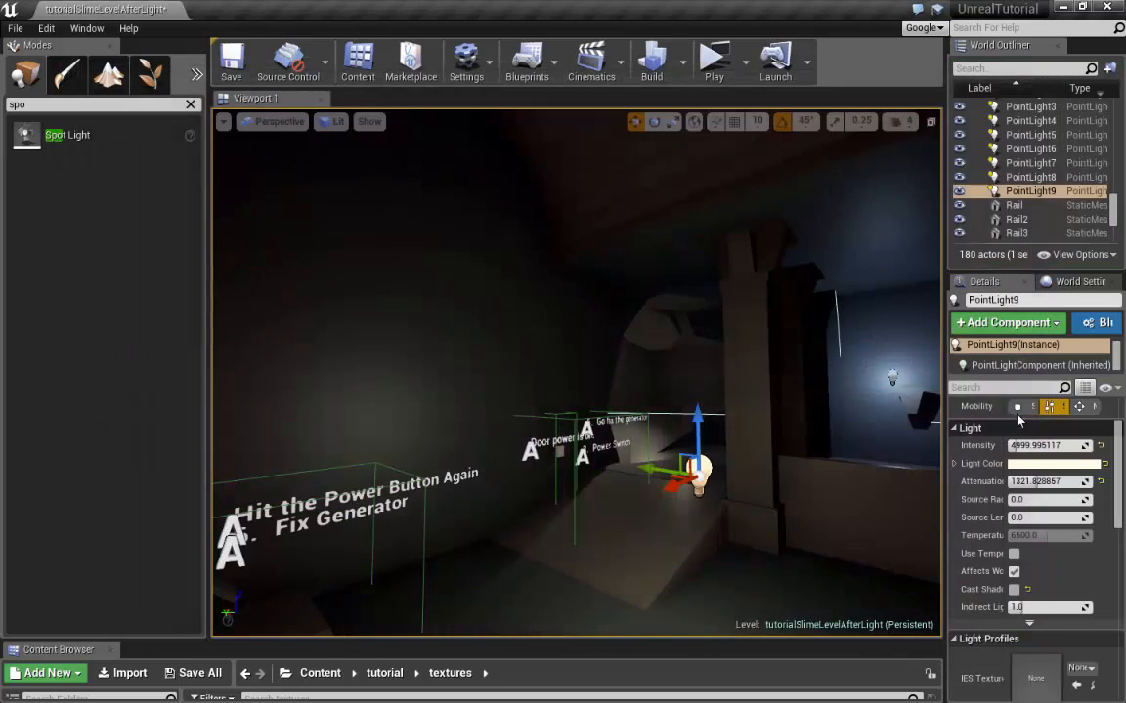
# Select the pillar beside the ramp and review the warm lighting around it
pyautogui.click(747, 322)
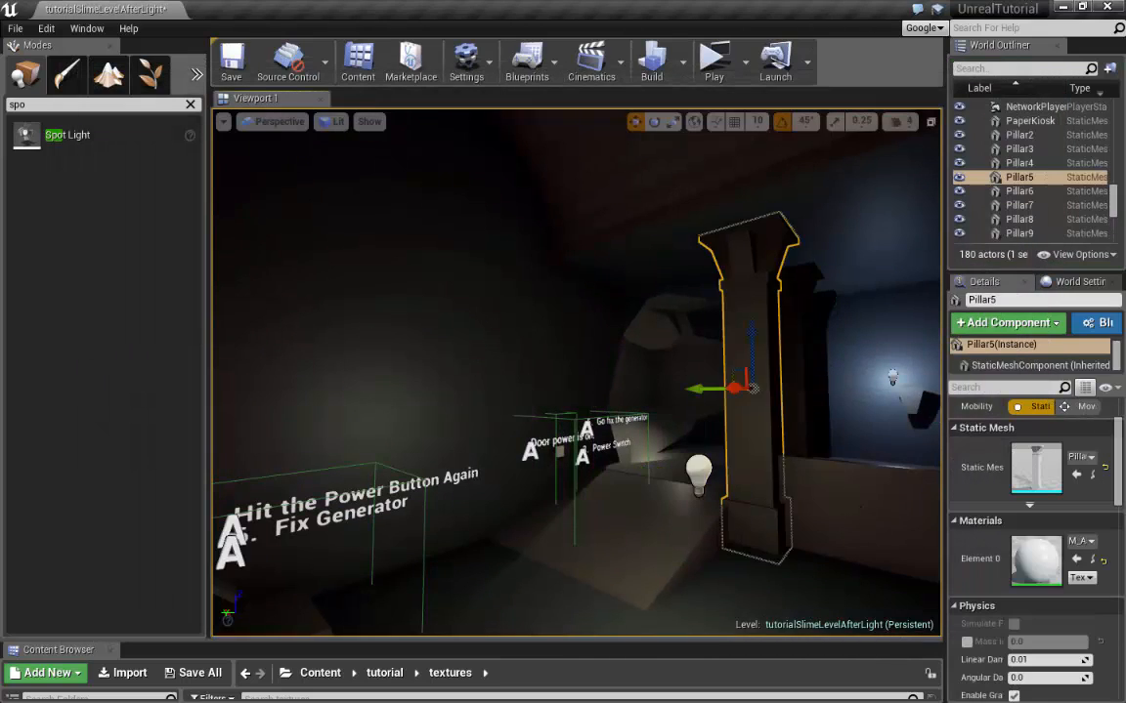
pyautogui.moveTo(747, 322); pyautogui.dragTo(704, 330, button='right')
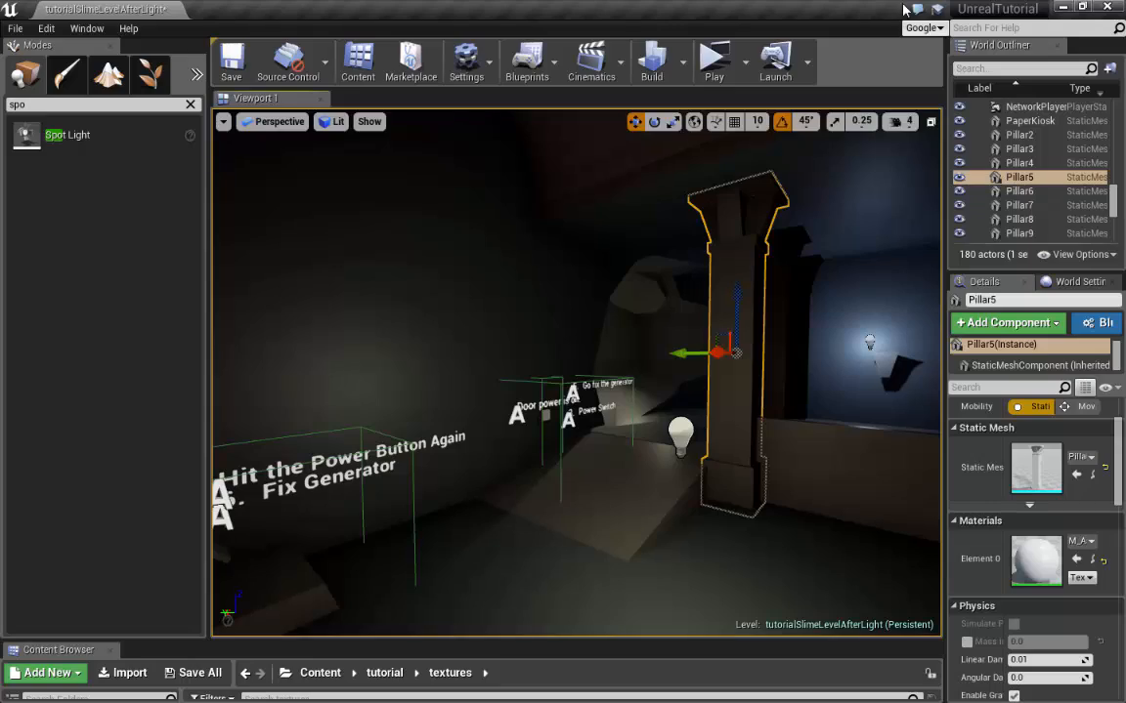
pyautogui.moveTo(865, 18); pyautogui.dragTo(970, 54)
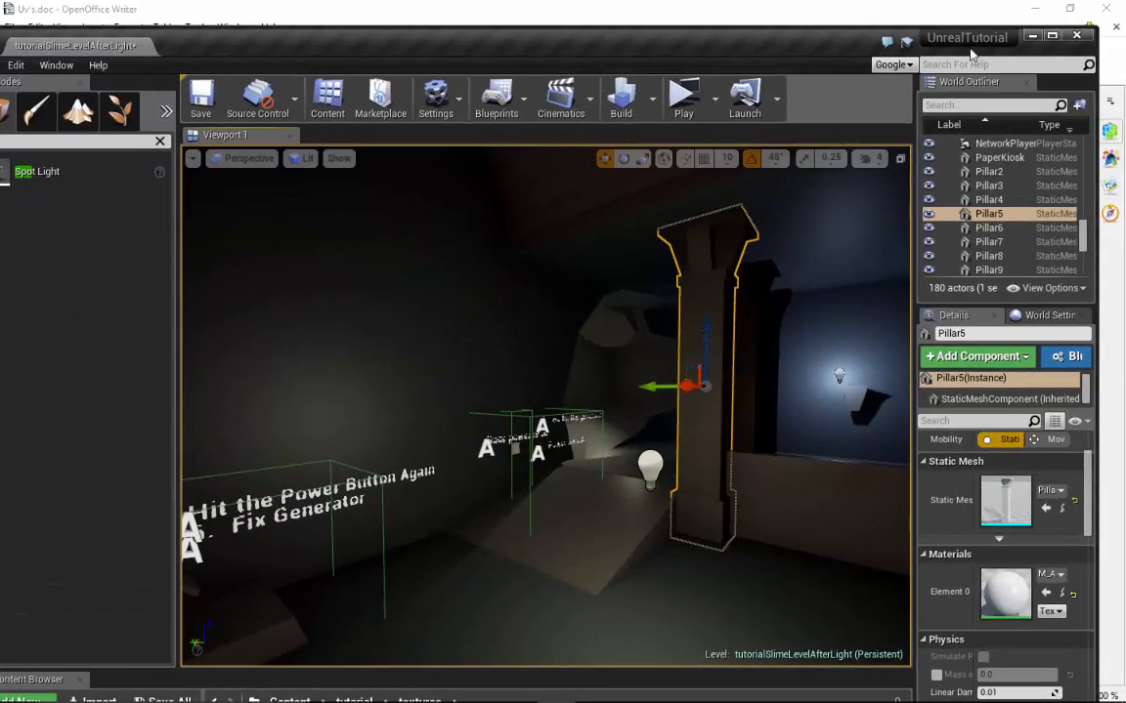
pyautogui.click(1051, 36)
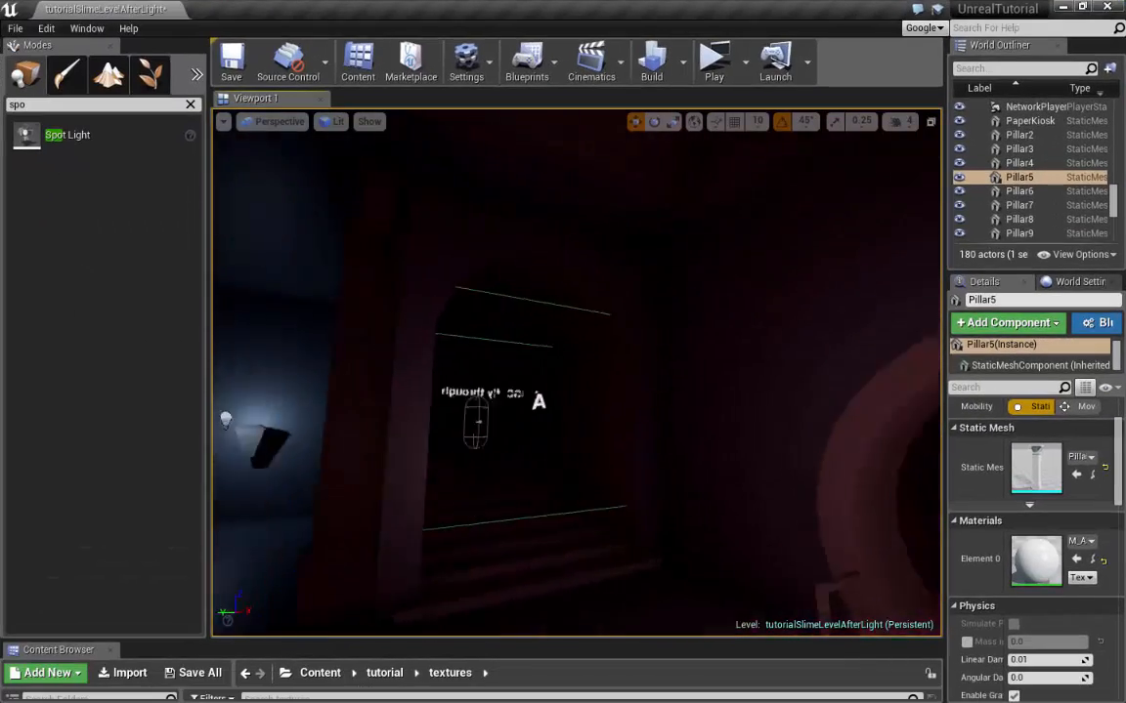
# Duplicate a warm point light, move the copy to the stairway opening at the fly-through marker, and set its attenuation radius to about 632
pyautogui.moveTo(577, 371); pyautogui.dragTo(576, 371, button='right')
pyautogui.moveTo(734, 194); pyautogui.dragTo(734, 195, button='right')
pyautogui.click(541, 295)
pyautogui.moveTo(540, 295); pyautogui.dragTo(478, 279, button='right')
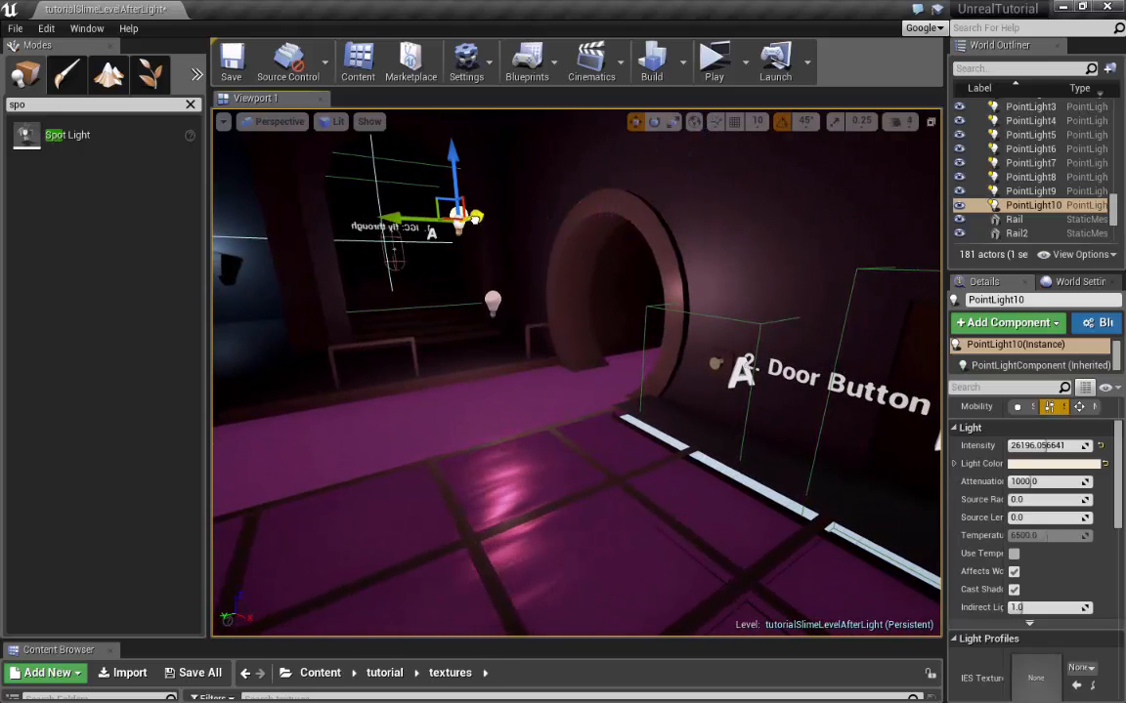
pyautogui.moveTo(427, 234); pyautogui.dragTo(394, 247)
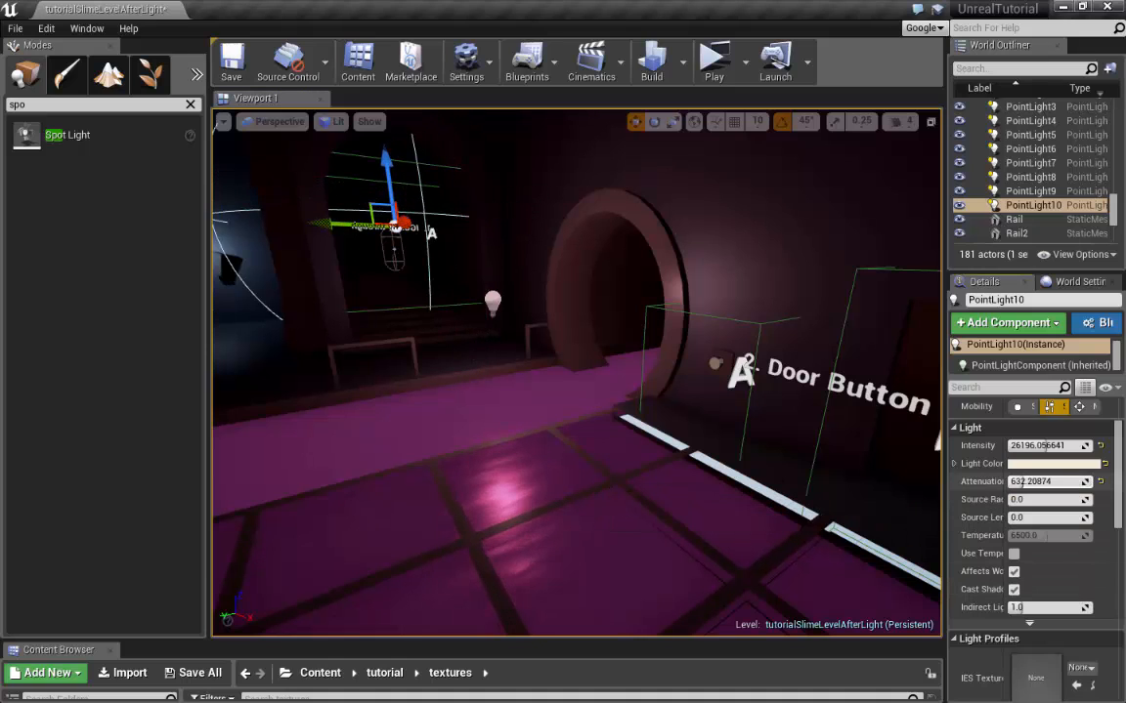
# Lower the stairway point light's intensity to about 14666
pyautogui.press('w')
pyautogui.moveTo(501, 378); pyautogui.dragTo(420, 386, button='right')
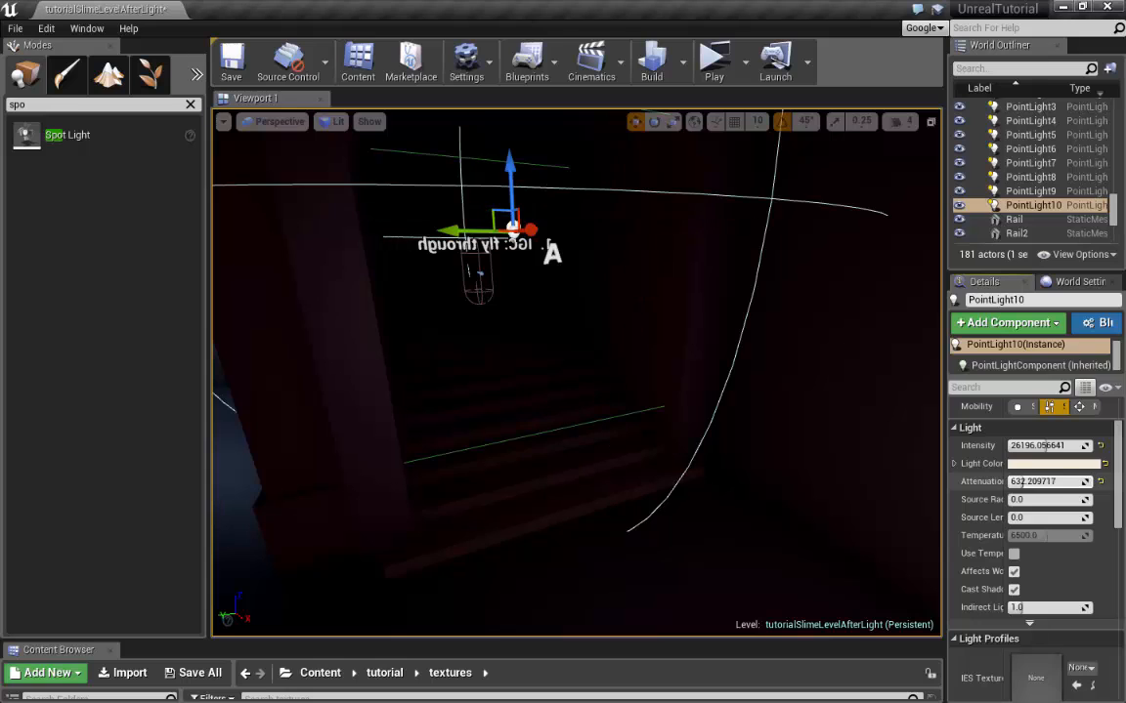
pyautogui.moveTo(1050, 445); pyautogui.dragTo(1038, 446)
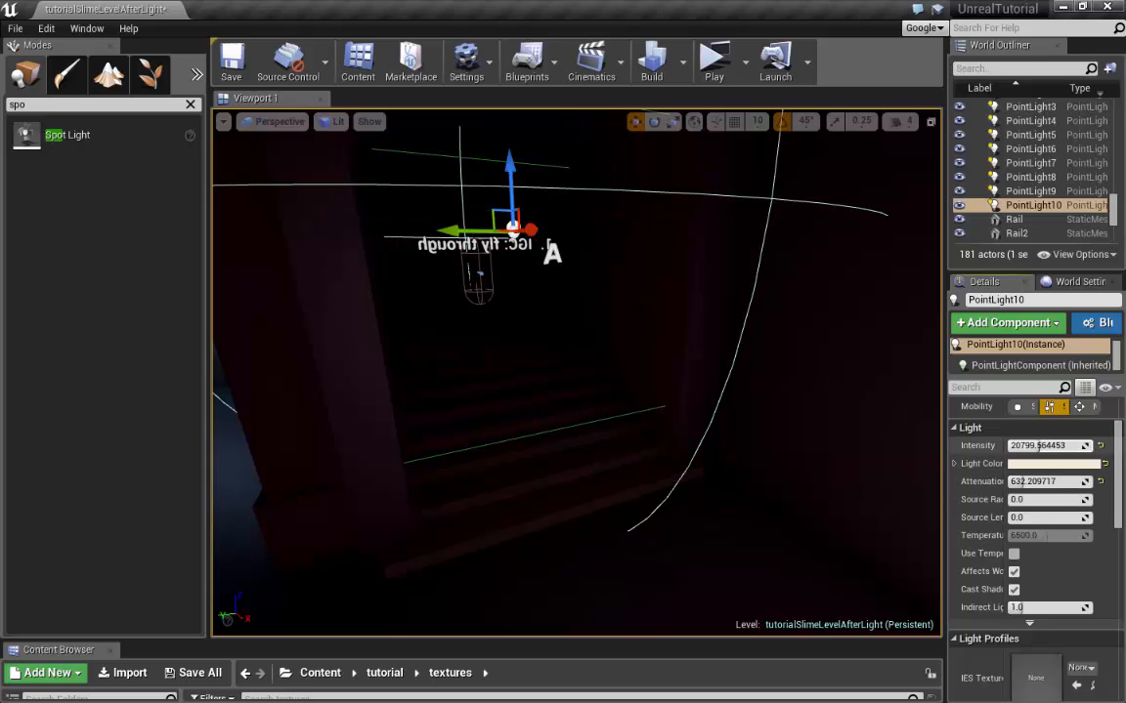
pyautogui.scroll(-2, 553, 290)
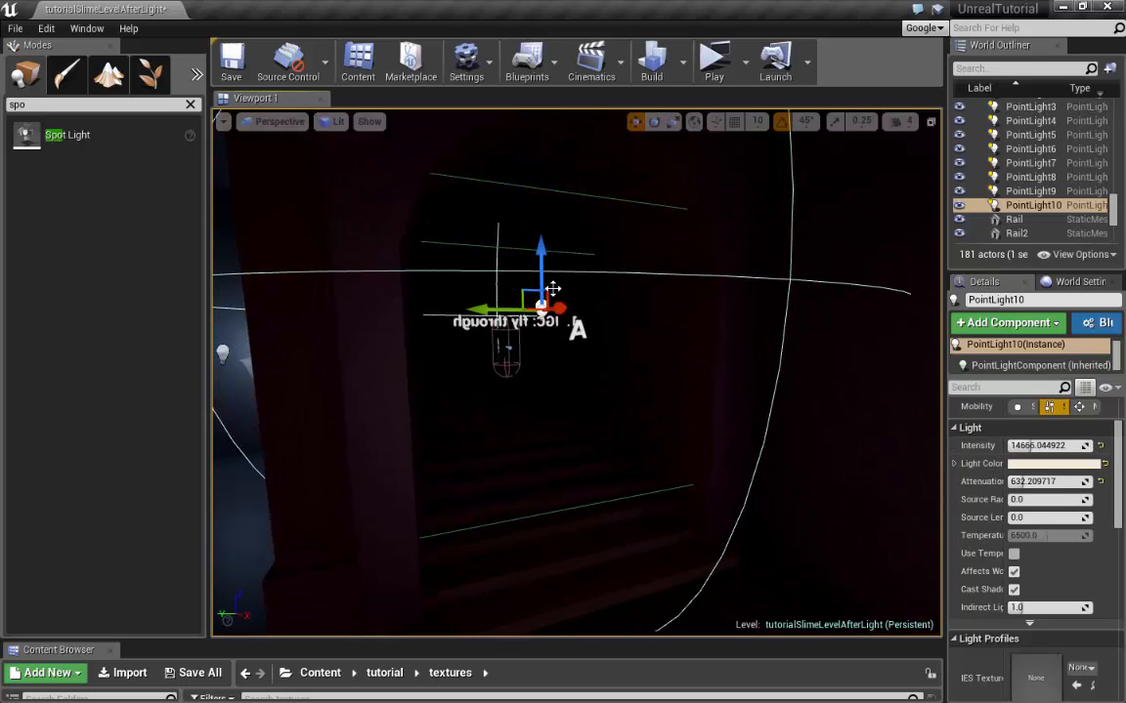
# Rebuild only the level's lighting and apply the completed build
pyautogui.moveTo(553, 289); pyautogui.dragTo(506, 304, button='right')
pyautogui.click(682, 62)
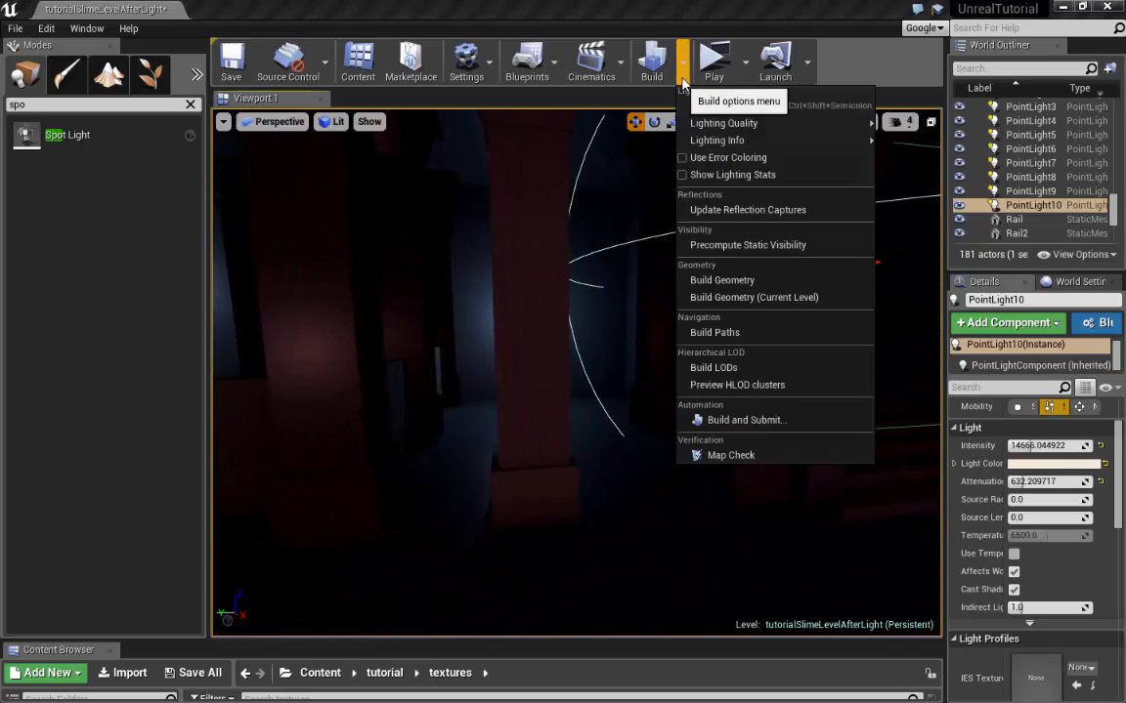
pyautogui.moveTo(696, 127)
pyautogui.click(728, 105)
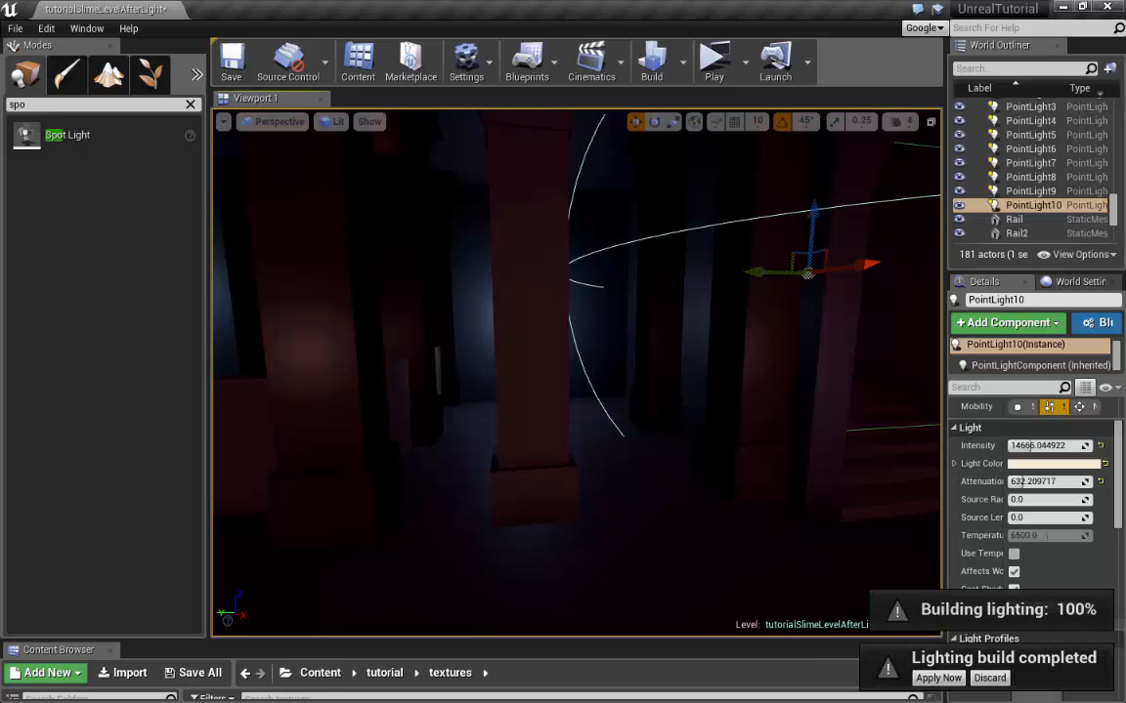
pyautogui.click(935, 685)
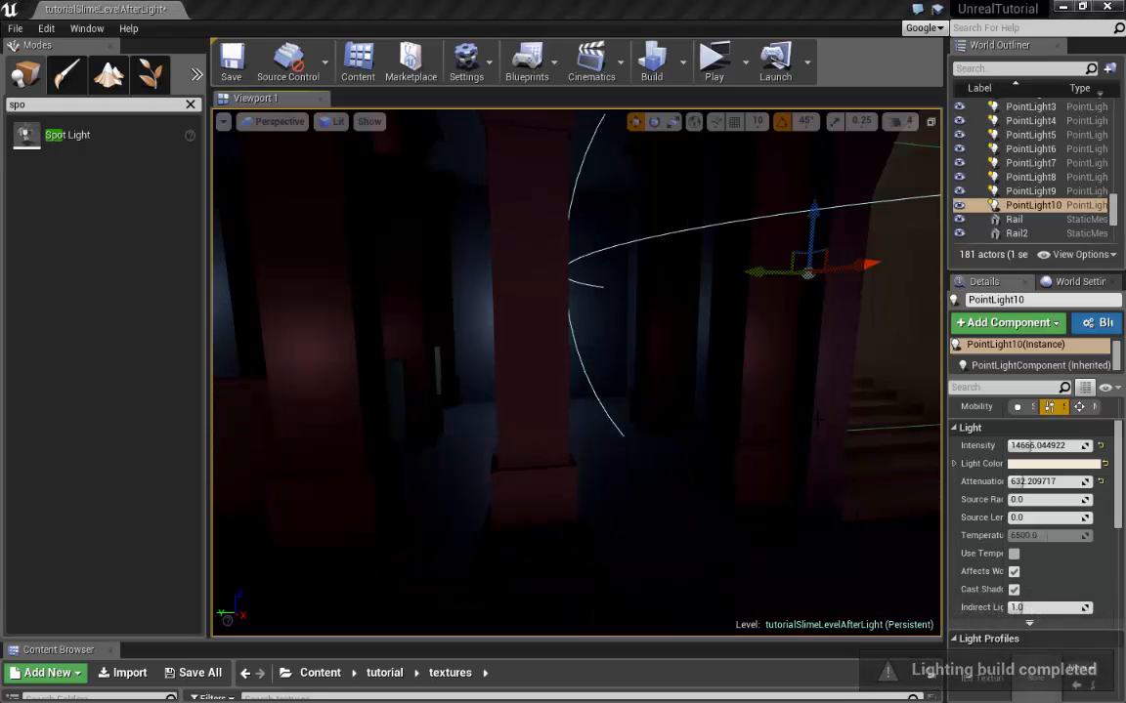
# Play the level and run down the stairs, over the slime grates and past the tanks to the dripping slime, checking the lighting
pyautogui.moveTo(819, 418); pyautogui.dragTo(620, 403, button='right')
pyautogui.press('w')
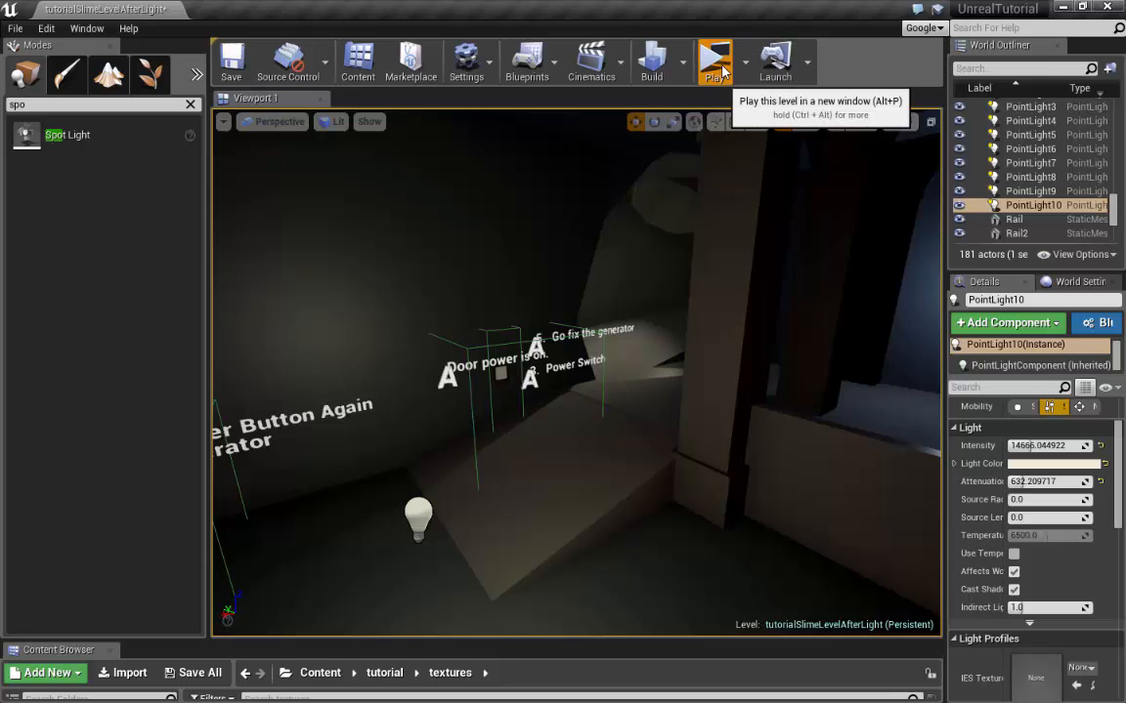
pyautogui.click(713, 59)
pyautogui.press('w')
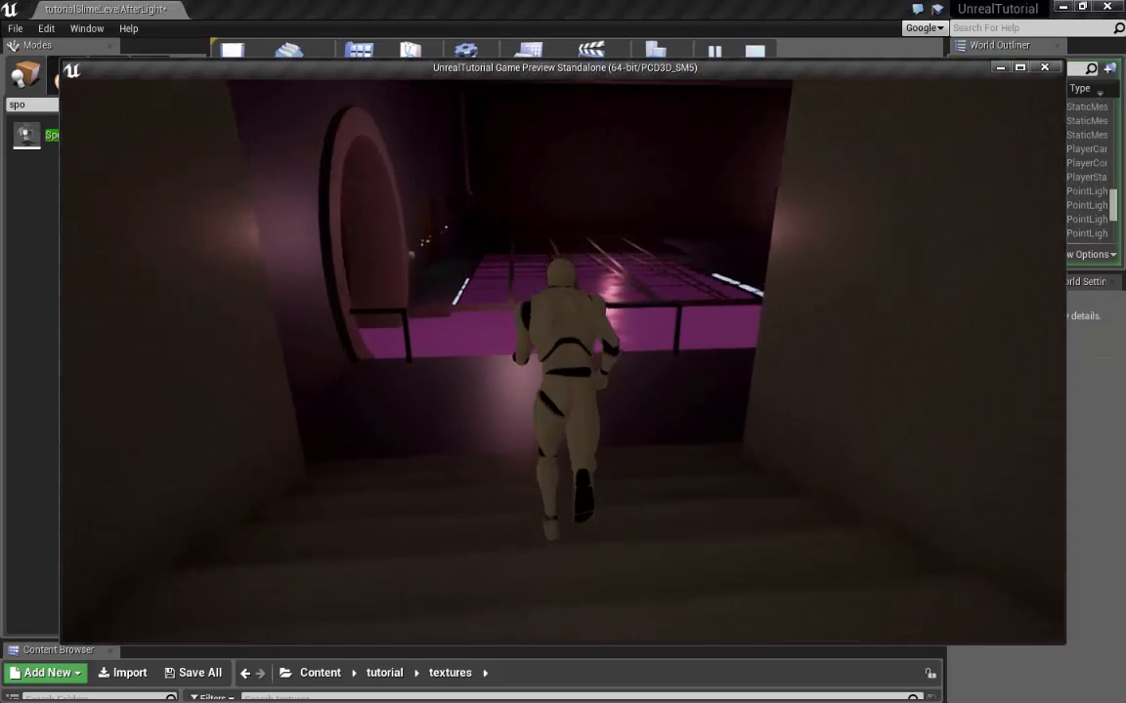
pyautogui.press('d')
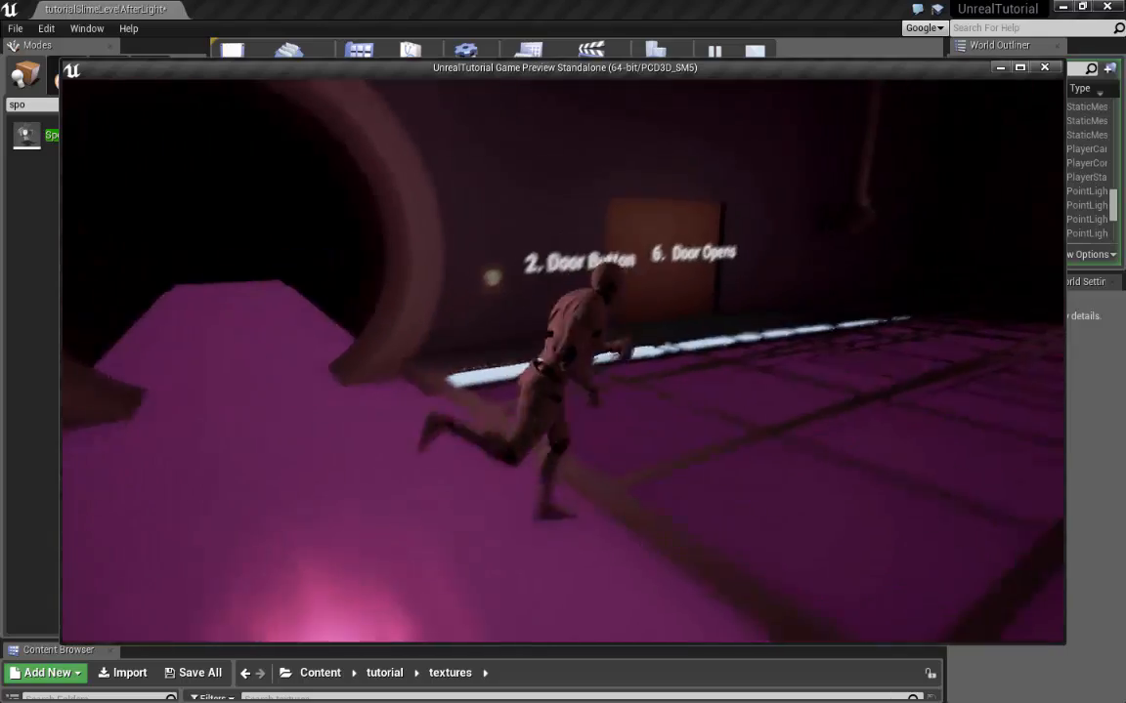
pyautogui.press('w')
pyautogui.press('a')
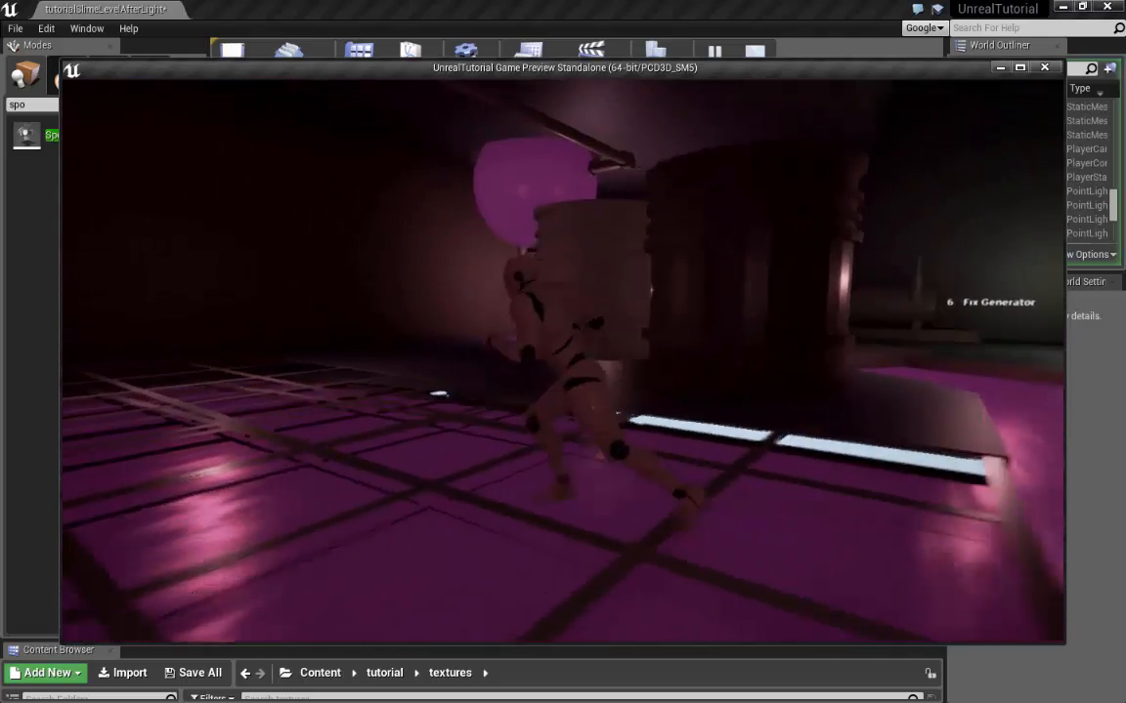
pyautogui.press('w')
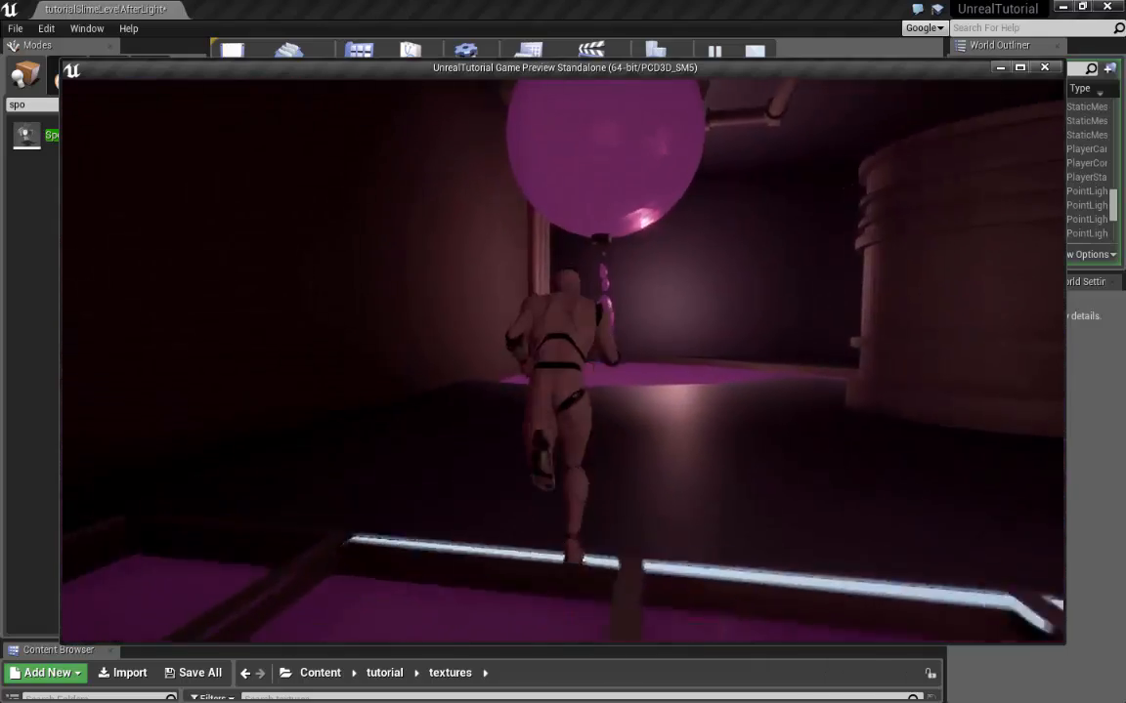
pyautogui.press('d')
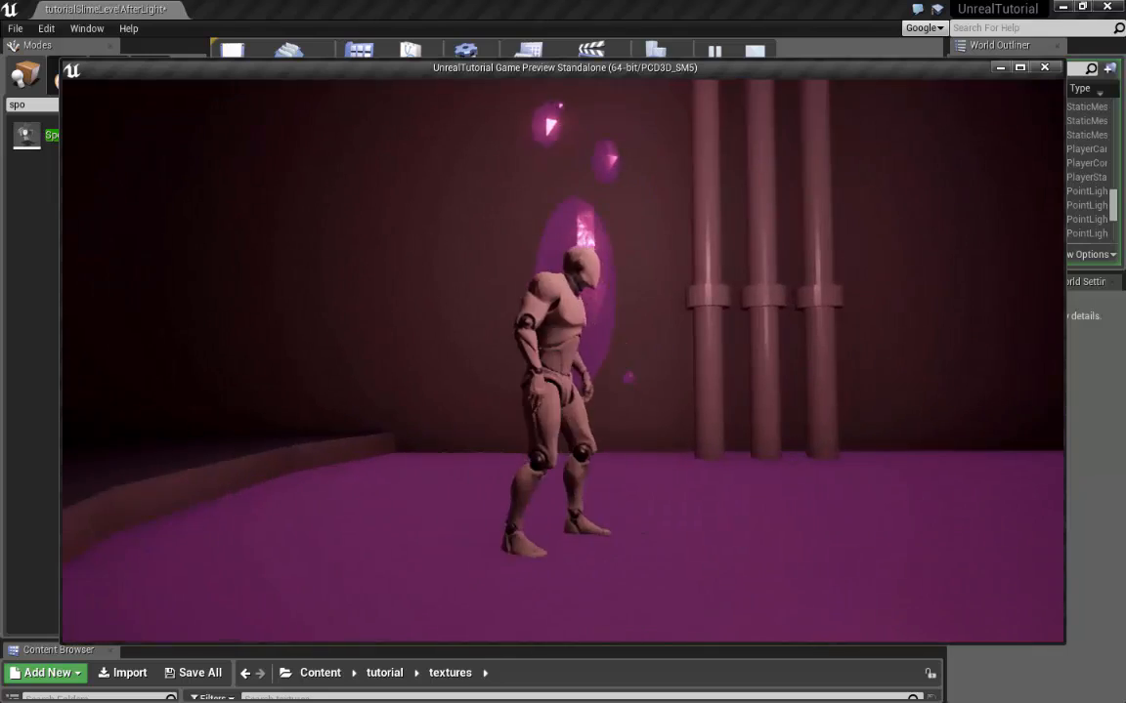
# Run past the generator and along the lamp-lit walkway behind the pillars to the broken wall pipe, checking the lights there
pyautogui.press('w')
pyautogui.press('d')
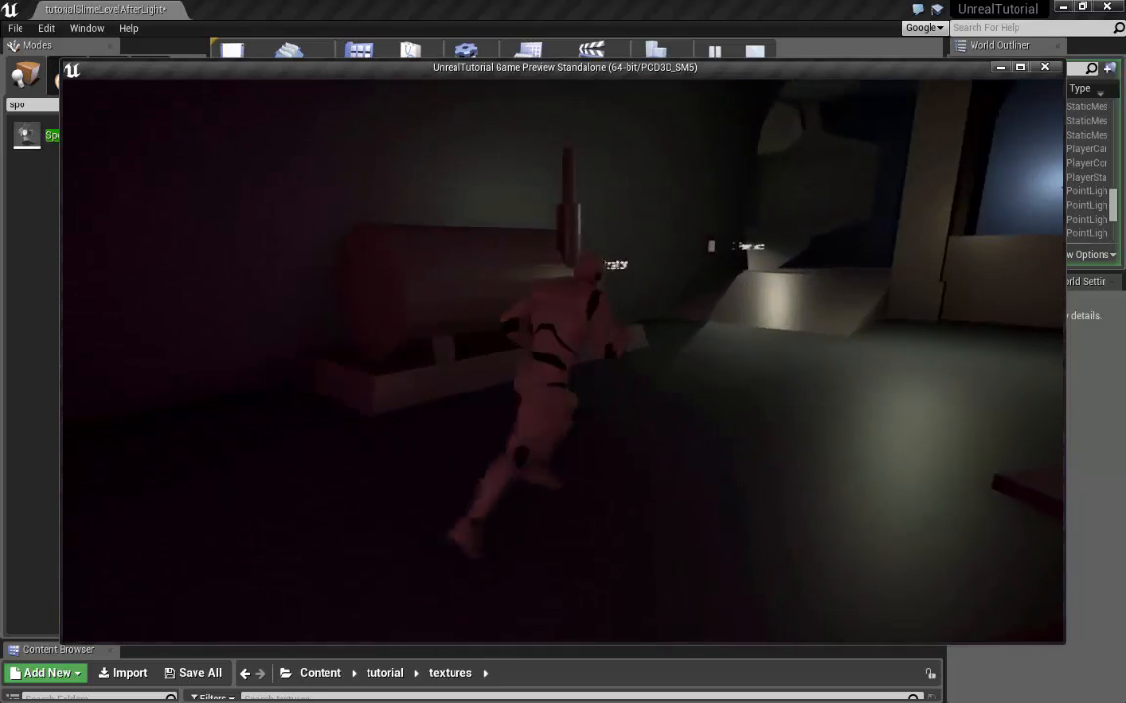
pyautogui.press('w')
pyautogui.press('w')
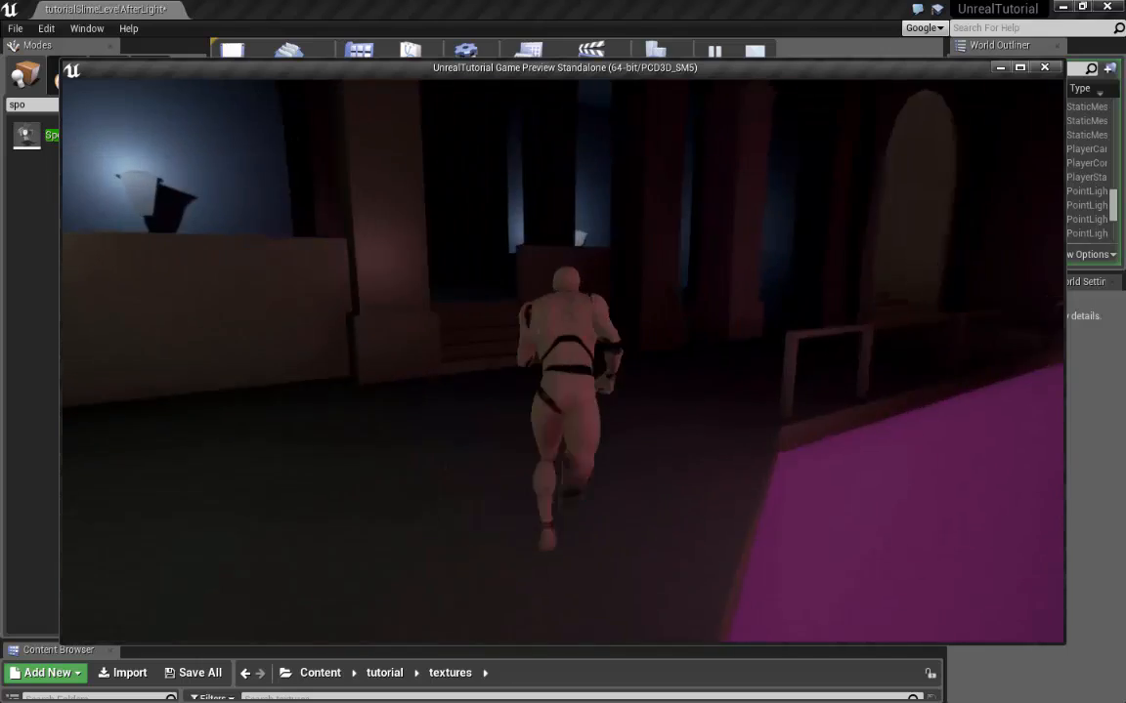
pyautogui.press('w')
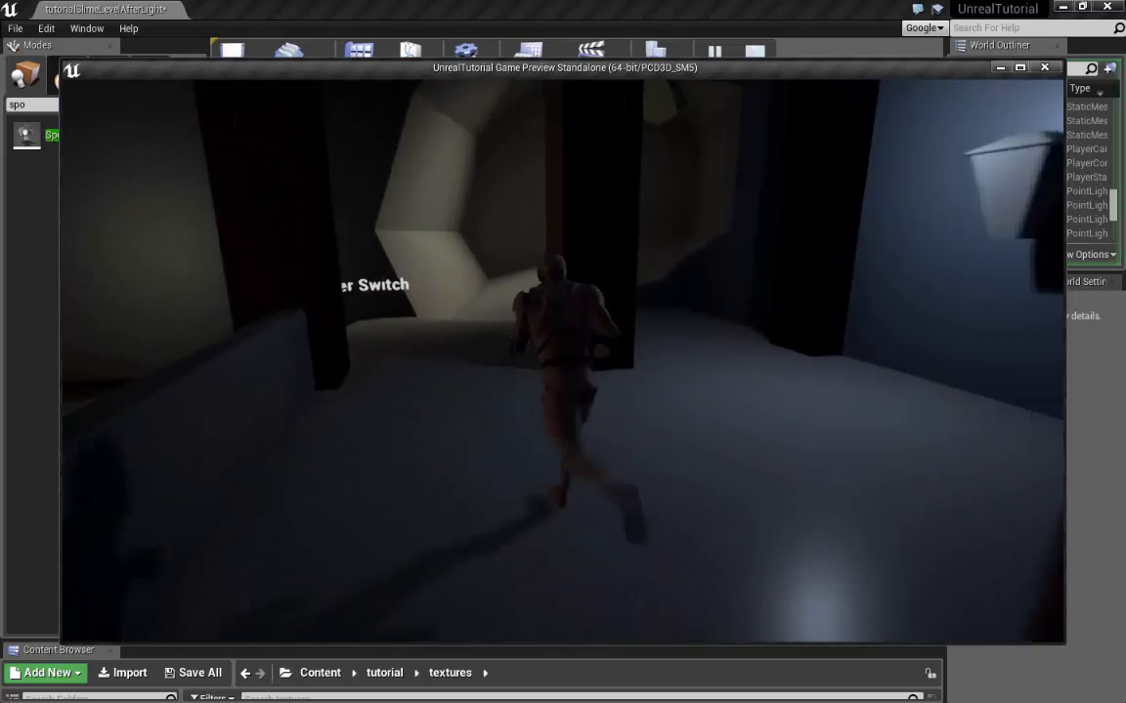
pyautogui.press('w')
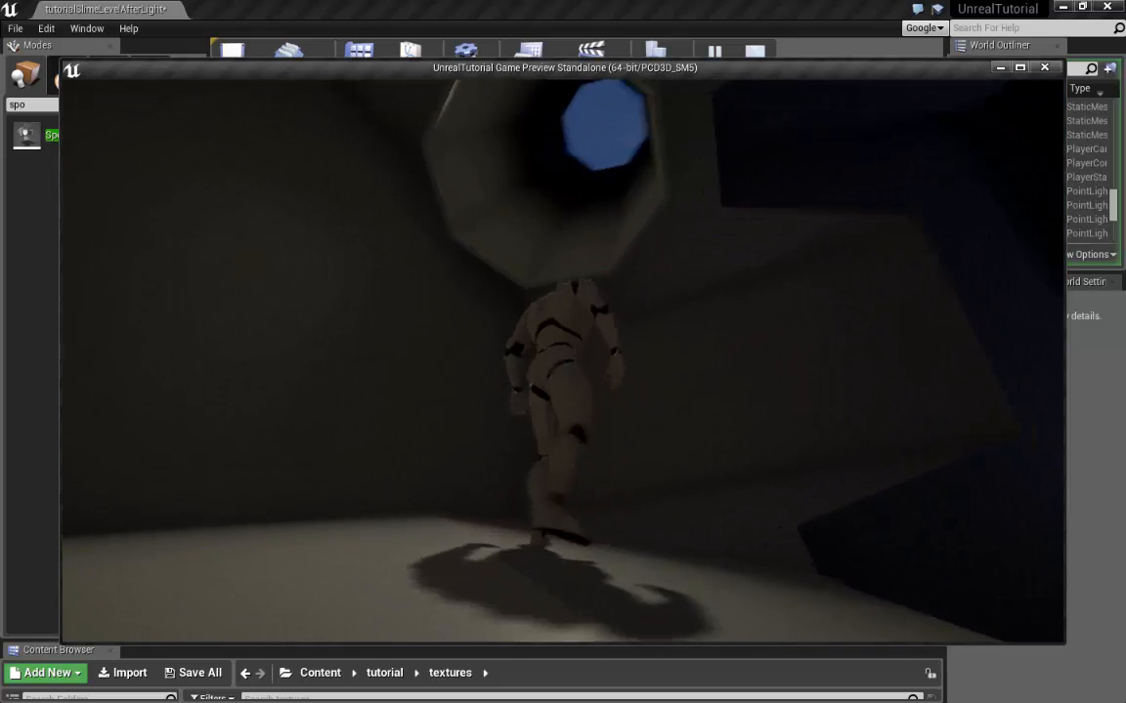
# Run from the pipe down the ramp past the power switch and onto the slime bridge, checking how the warm and pink light meet
pyautogui.press('s')
pyautogui.press('w')
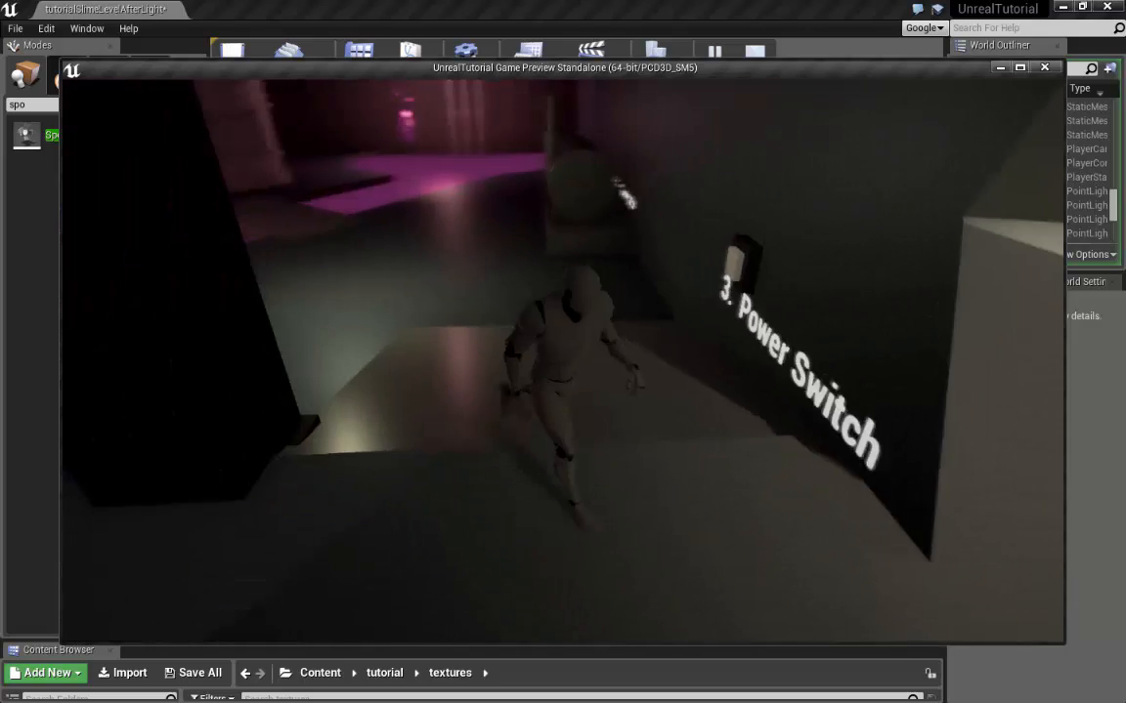
pyautogui.press('w')
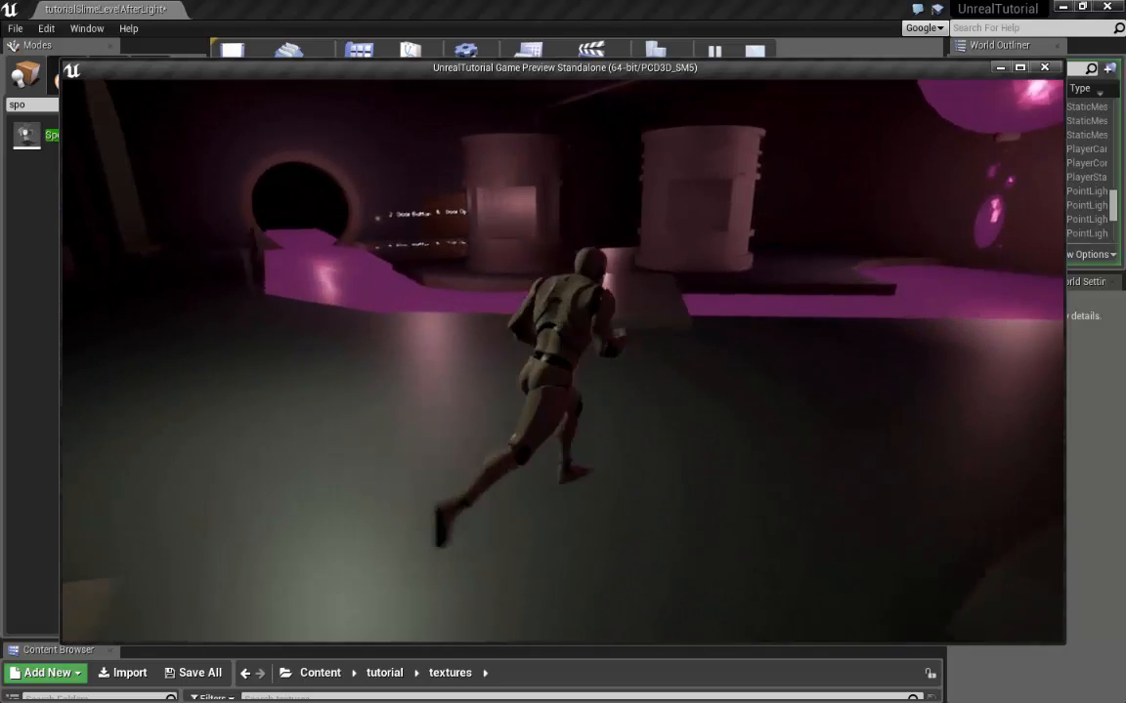
pyautogui.press('w')
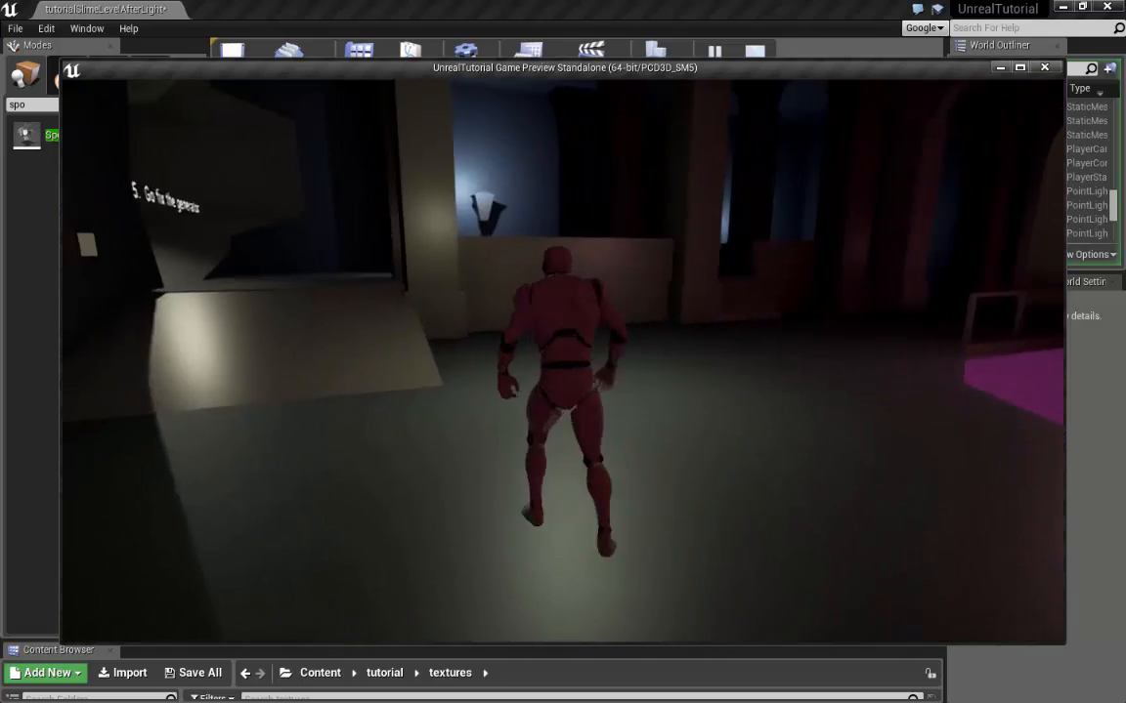
pyautogui.press('w')
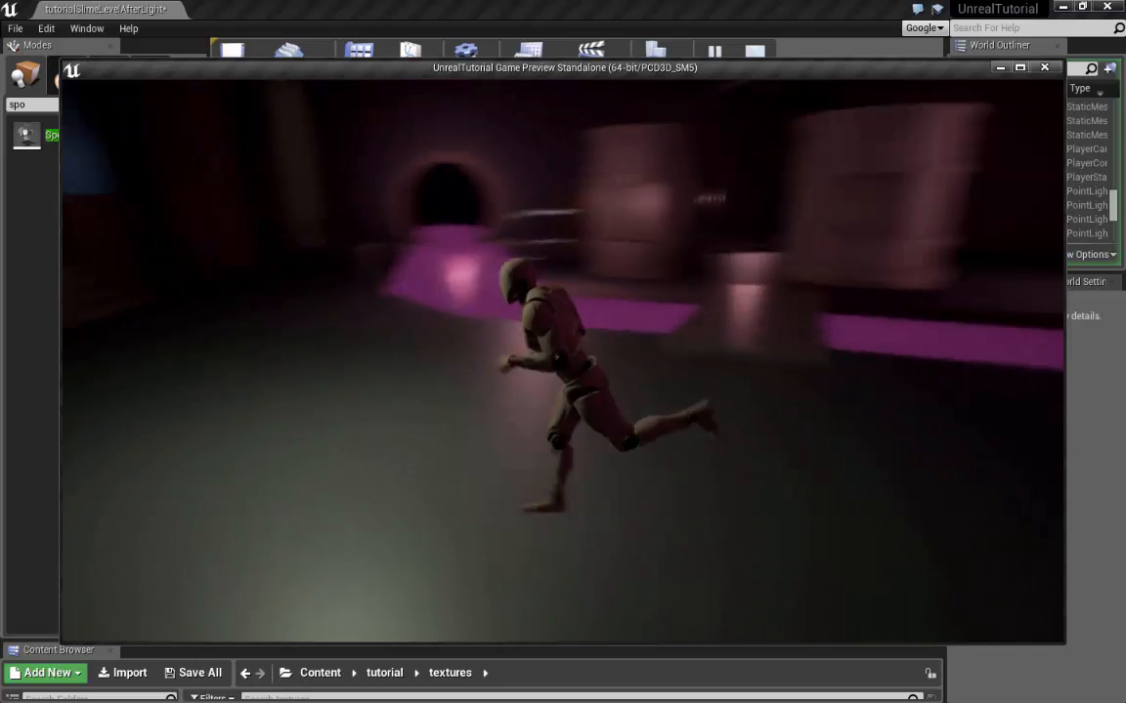
pyautogui.press('w')
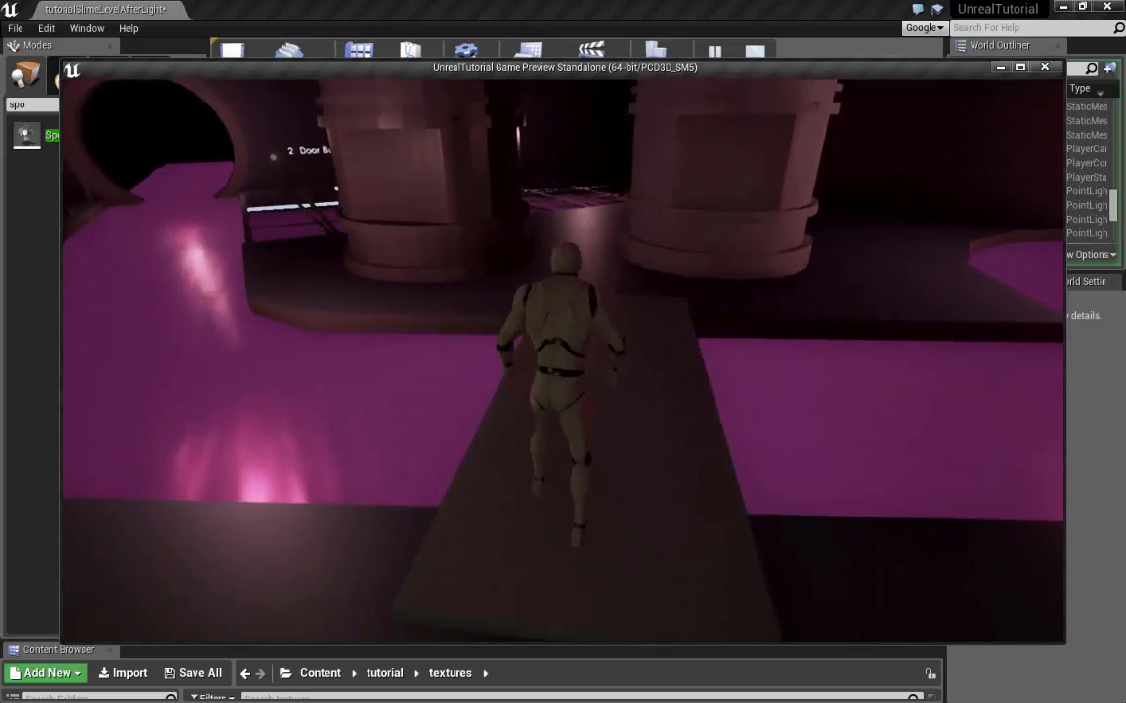
# Return up the ramp to the broken pipe opening and examine the warm light and shadows around it
pyautogui.press('a')
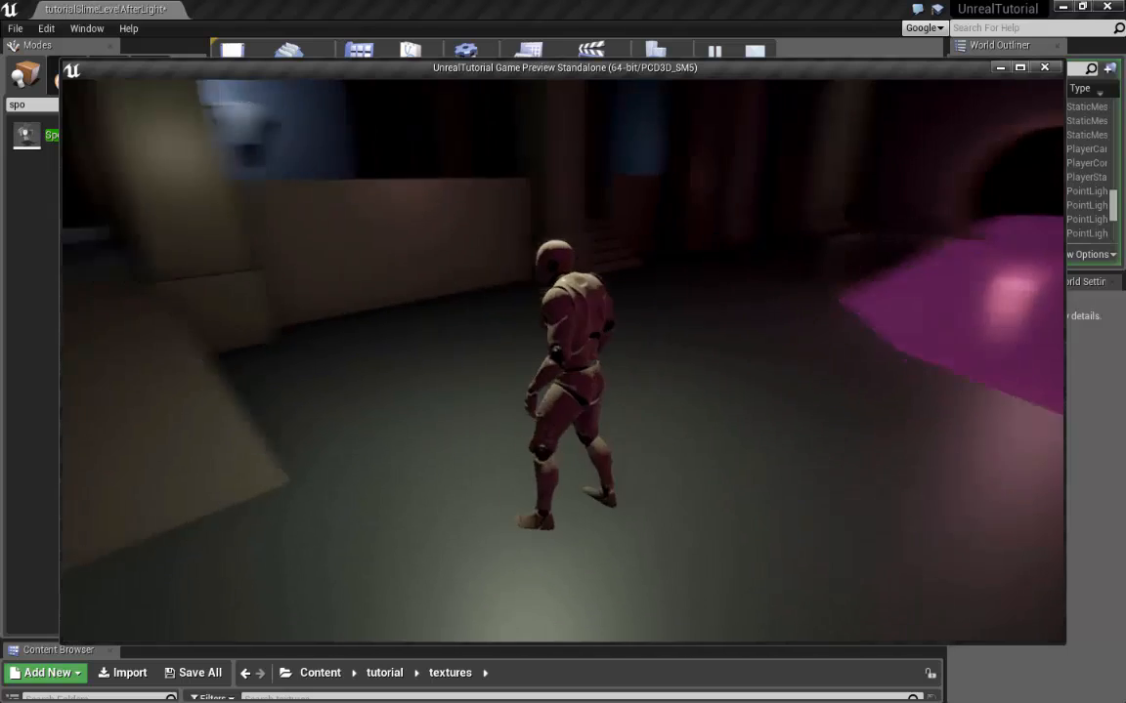
pyautogui.press('w')
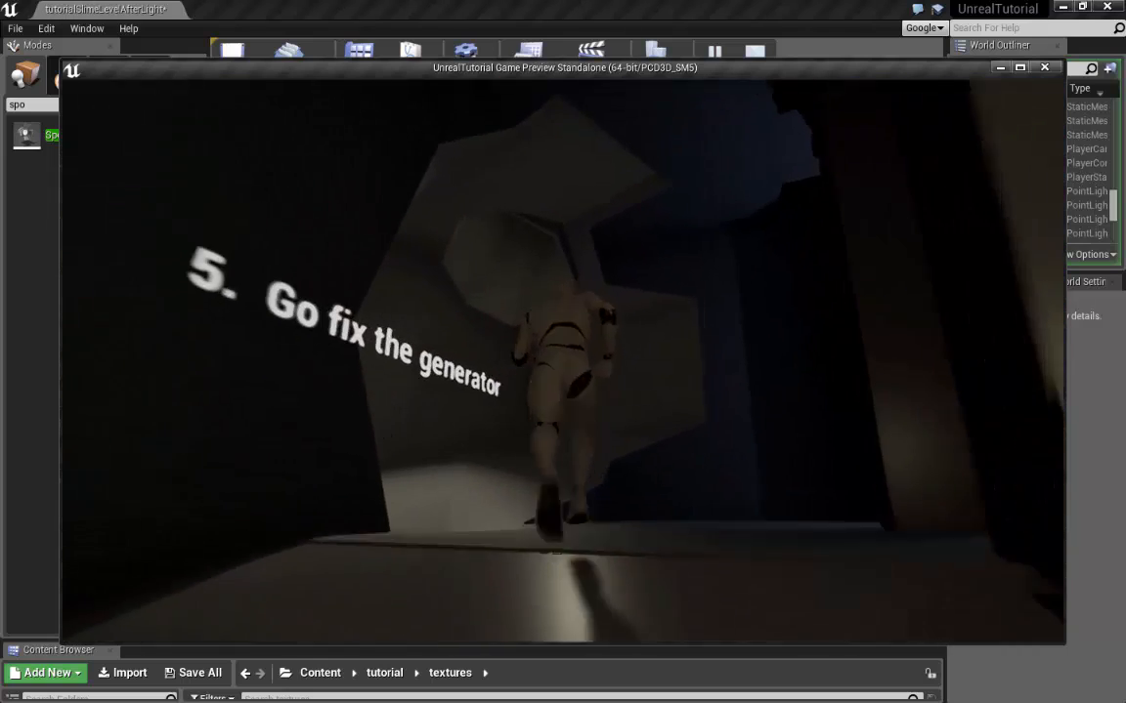
pyautogui.press('a')
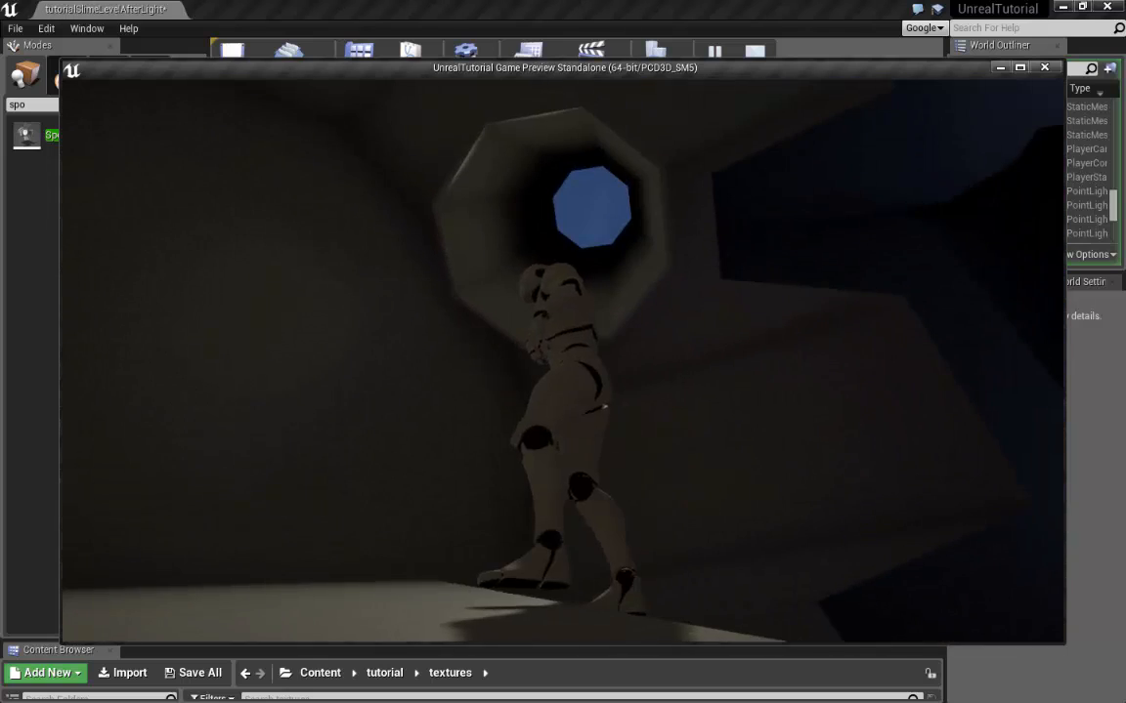
pyautogui.press('w')
pyautogui.press('d')
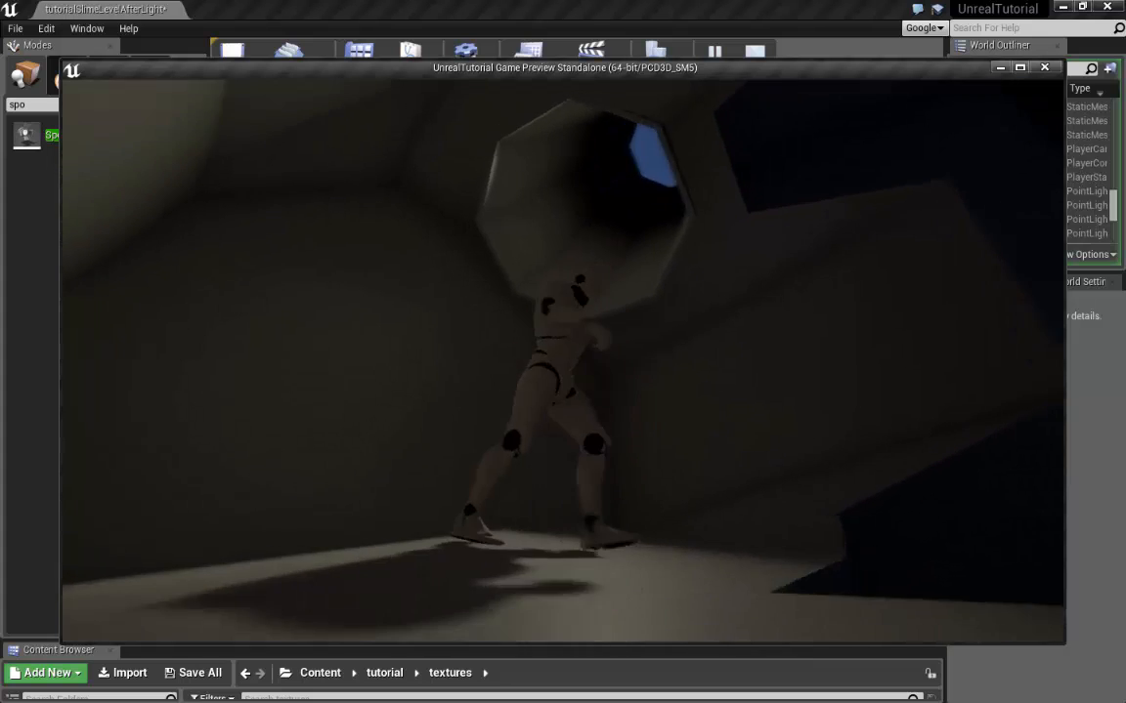
pyautogui.press('d')
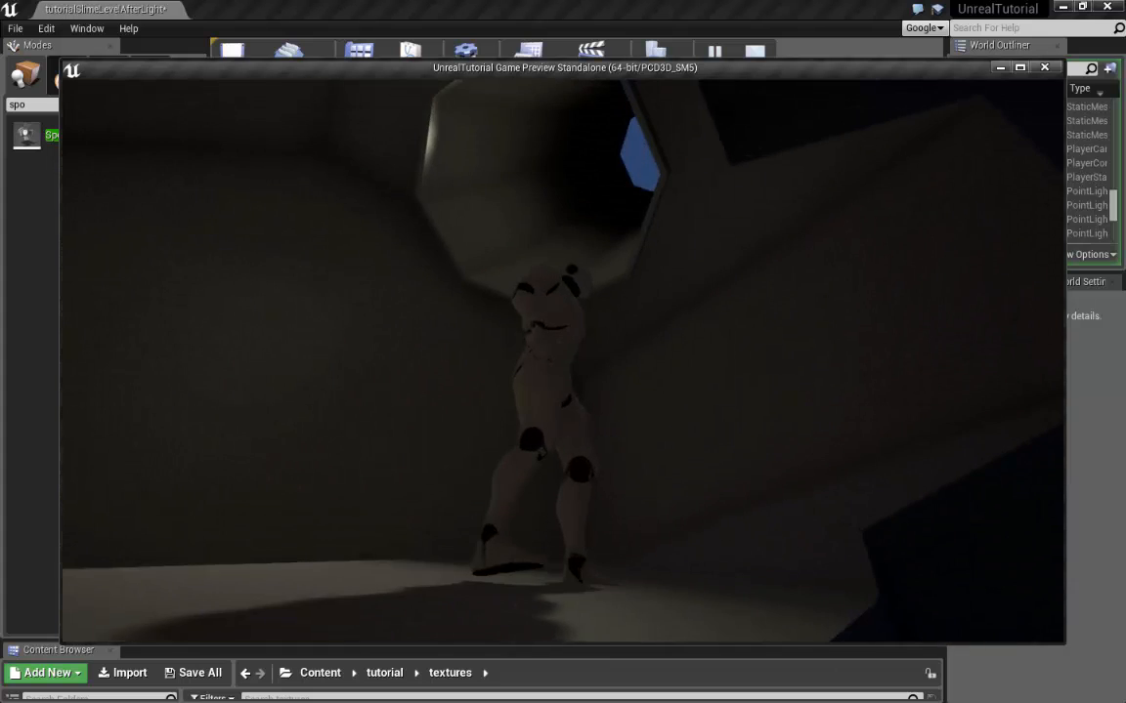
# Run back down to the main floor, review the generator wall and slime lighting, and end the play session
pyautogui.press('w')
pyautogui.press('w')
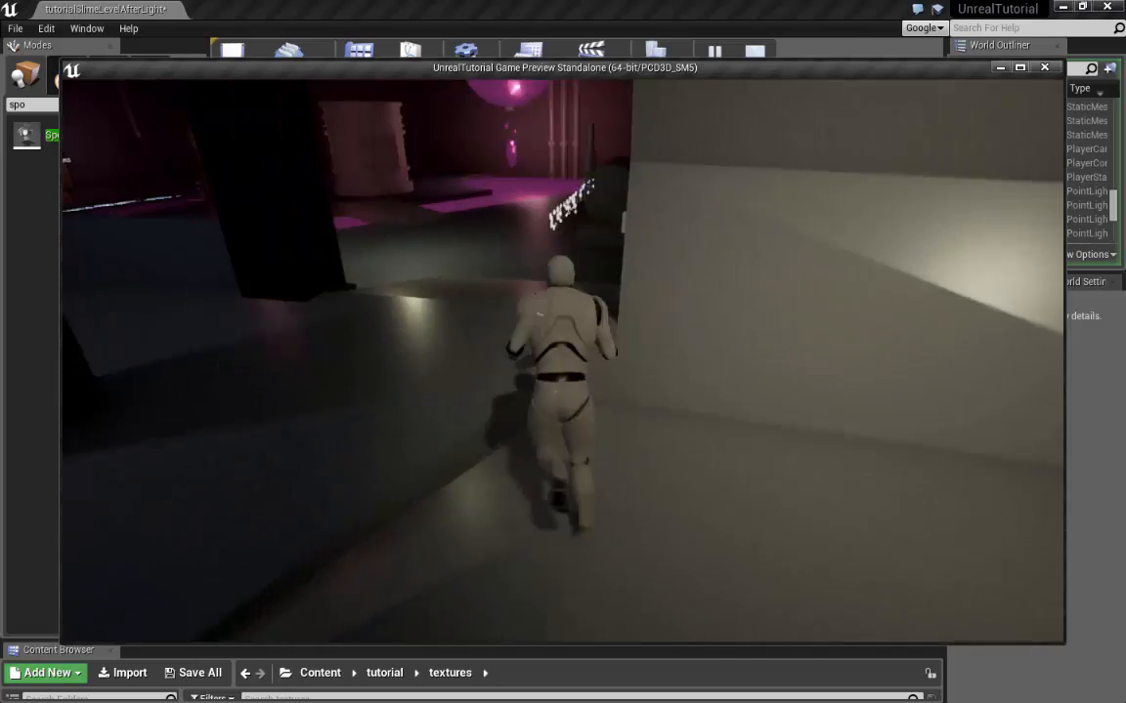
pyautogui.press('w')
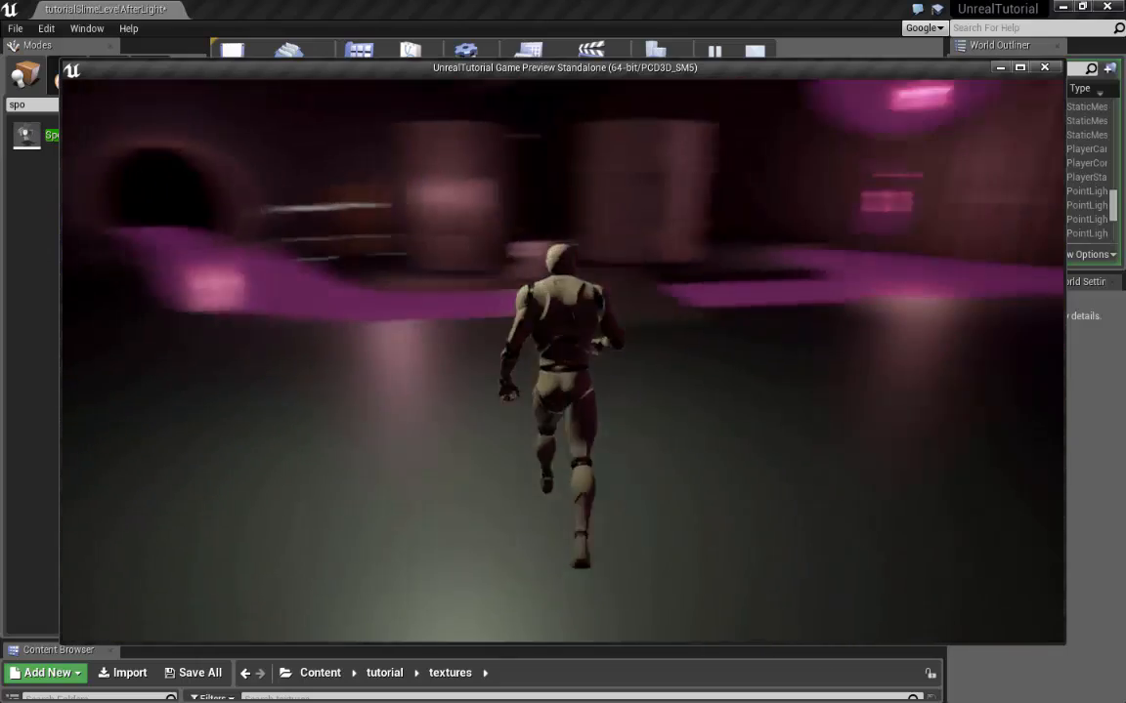
pyautogui.press('s')
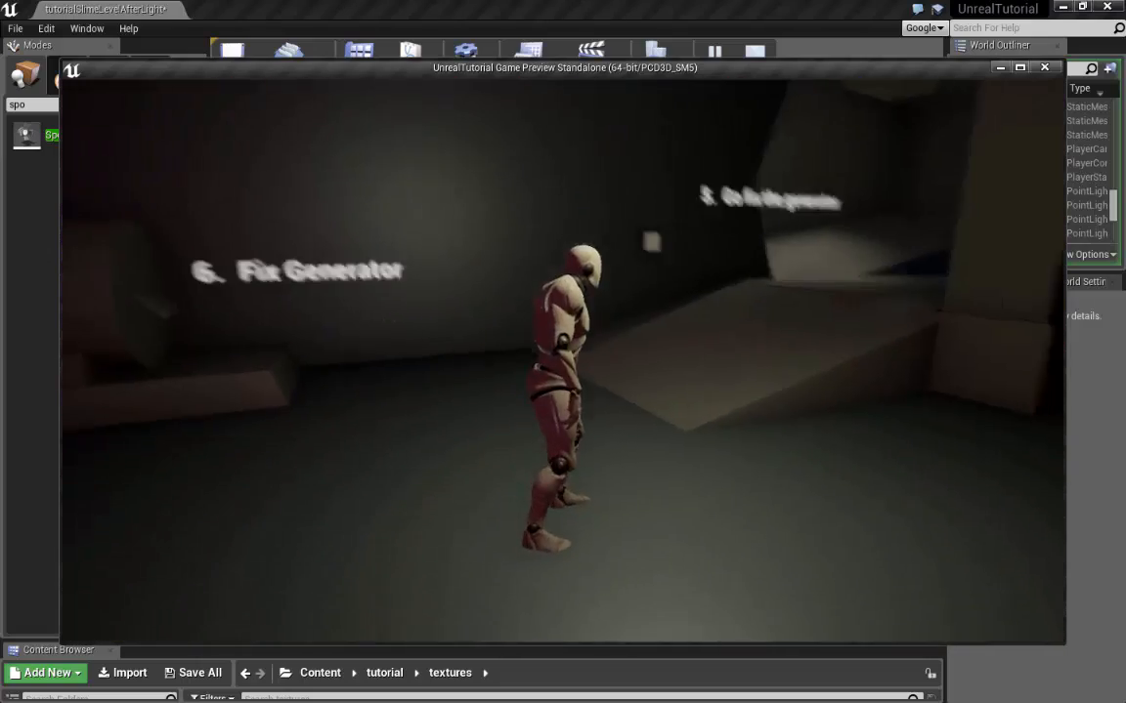
pyautogui.press('w')
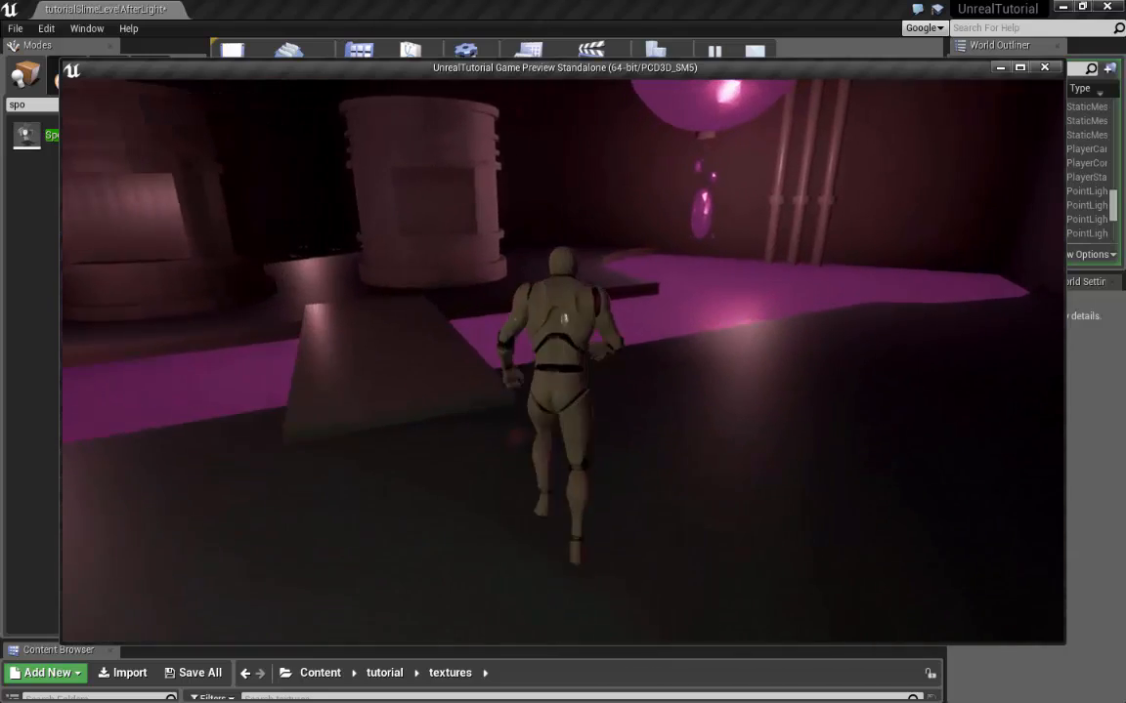
pyautogui.press('a')
pyautogui.press('Escape')
pyautogui.moveTo(533, 381); pyautogui.dragTo(615, 385, button='right')
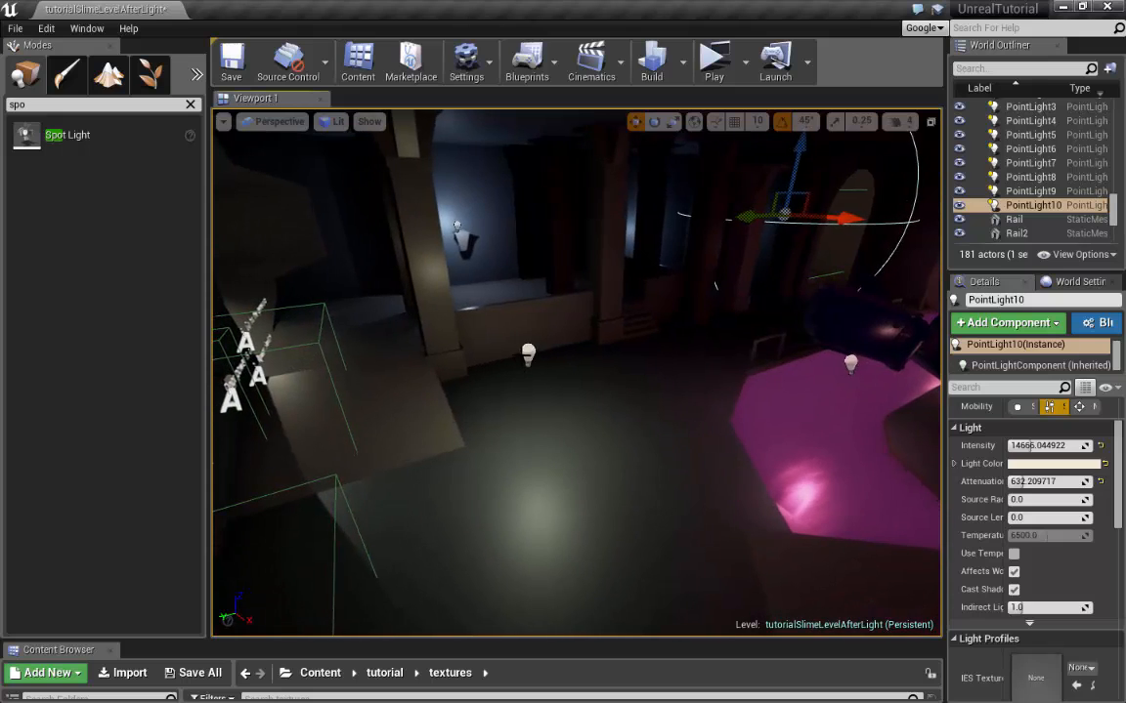
# Reduce the attenuation radius of PointLight9, the floor light beside the ramp, to about 924
pyautogui.click(528, 354)
pyautogui.moveTo(528, 354); pyautogui.dragTo(678, 410, button='right')
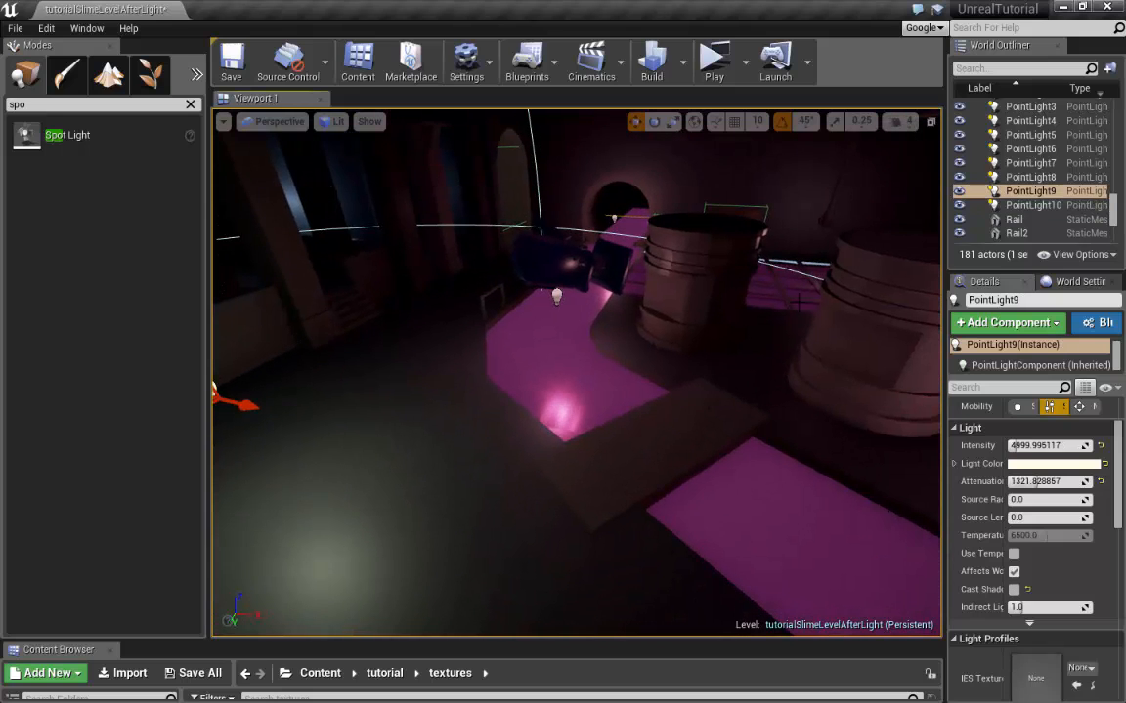
pyautogui.moveTo(798, 301); pyautogui.dragTo(529, 388, button='right')
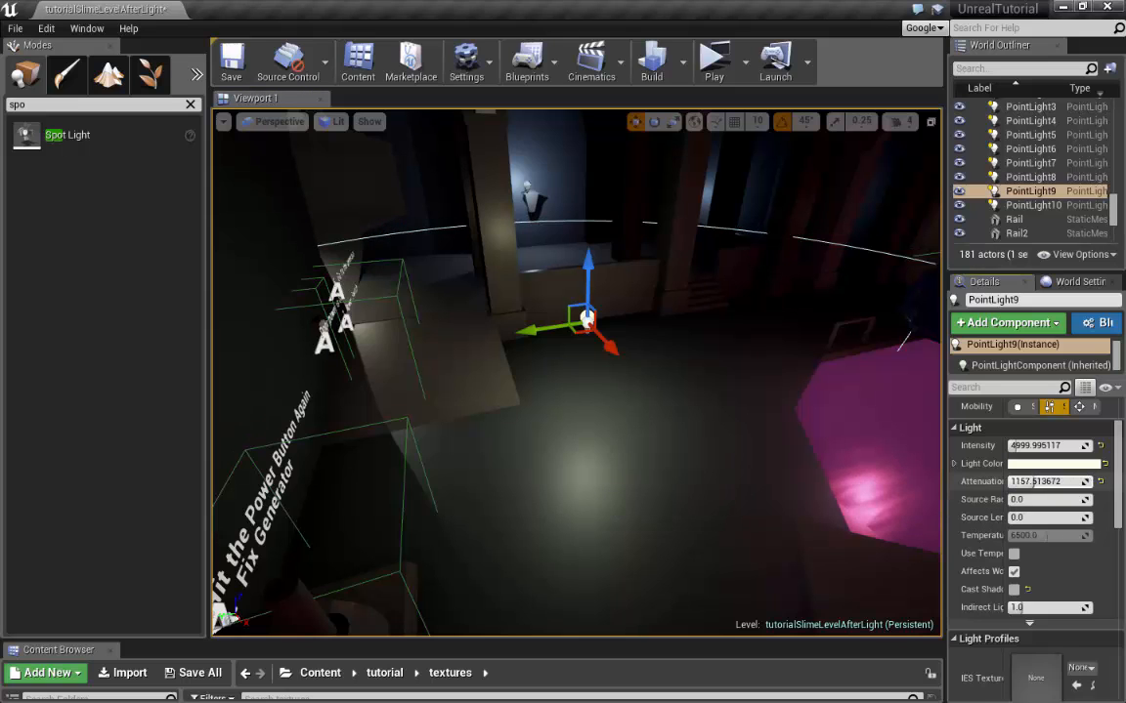
pyautogui.moveTo(709, 399); pyautogui.dragTo(762, 407, button='right')
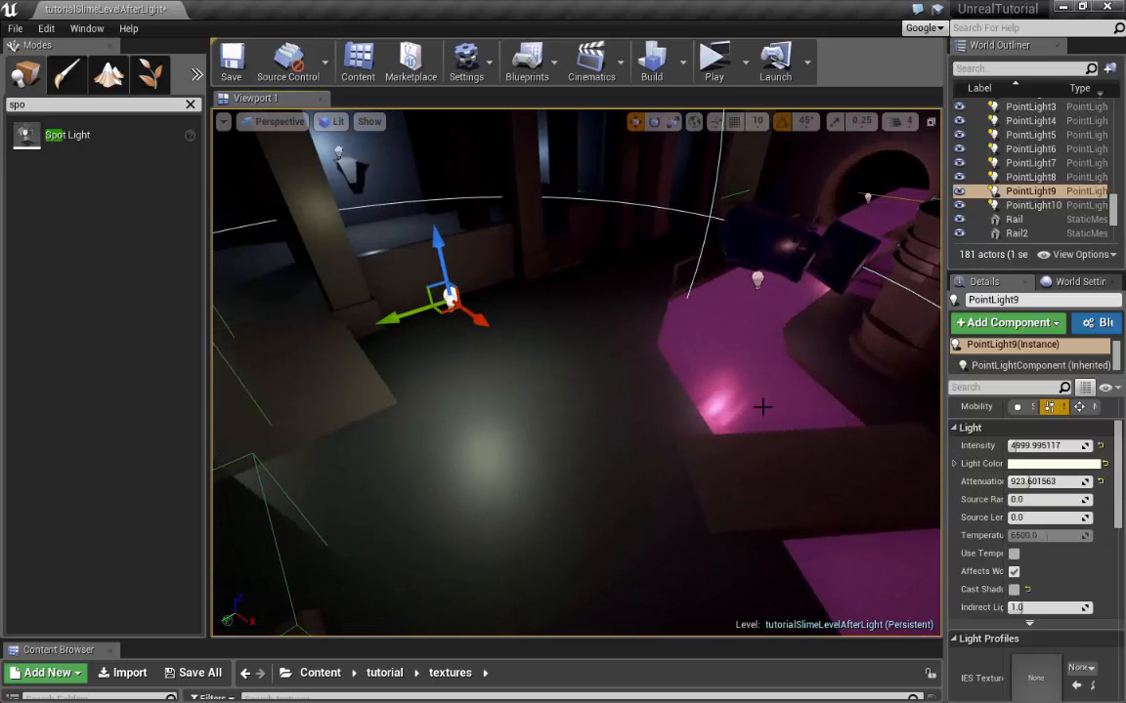
# Dim PointLight9 beside the ramp to an intensity of about 2616, judging the floor glow and generator wall
pyautogui.moveTo(1084, 446); pyautogui.dragTo(1045, 446)
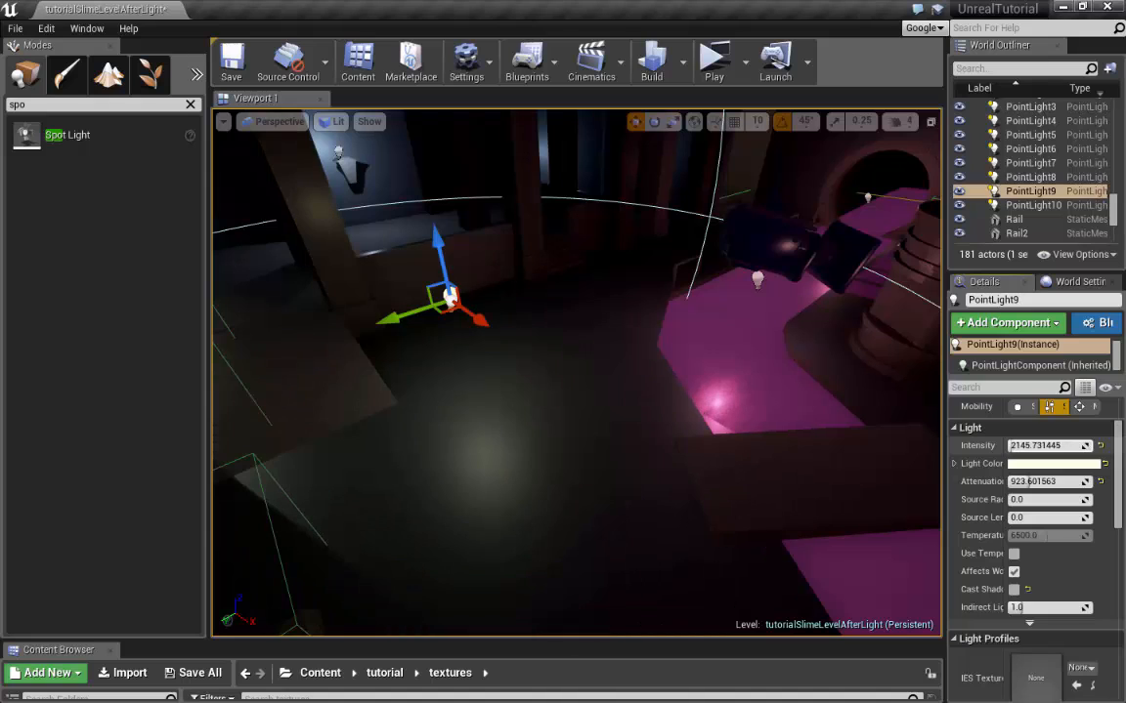
pyautogui.moveTo(604, 357); pyautogui.dragTo(537, 360, button='right')
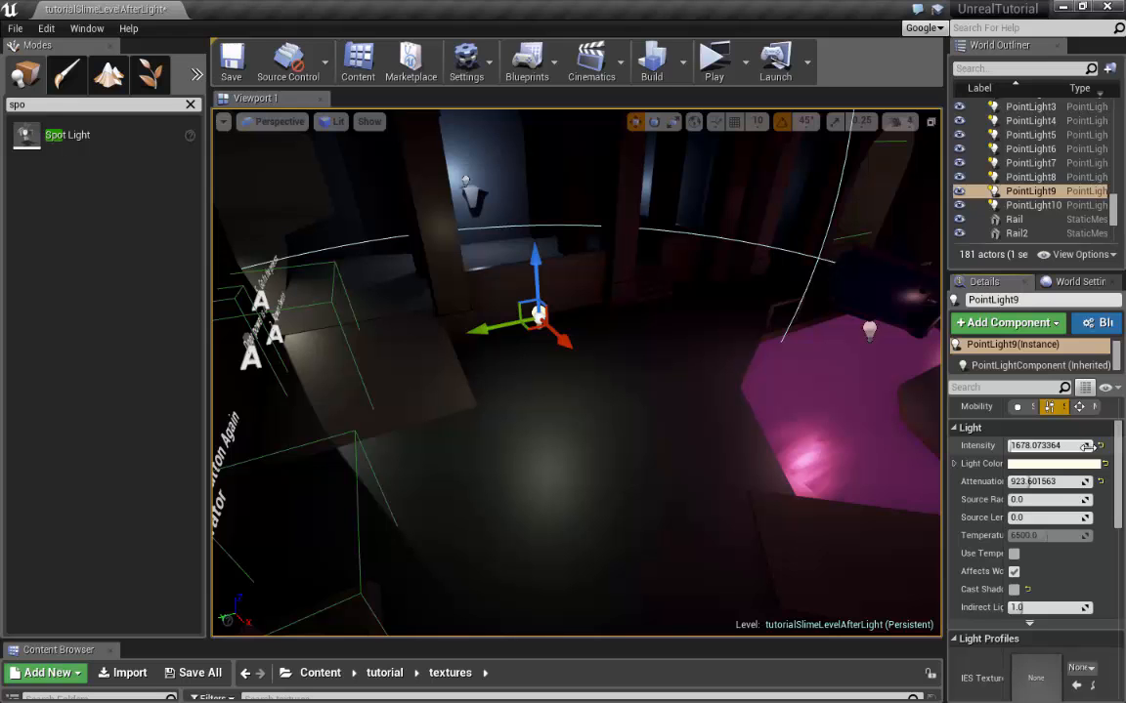
pyautogui.moveTo(1088, 446); pyautogui.dragTo(1098, 446)
pyautogui.moveTo(606, 362); pyautogui.dragTo(476, 365, button='right')
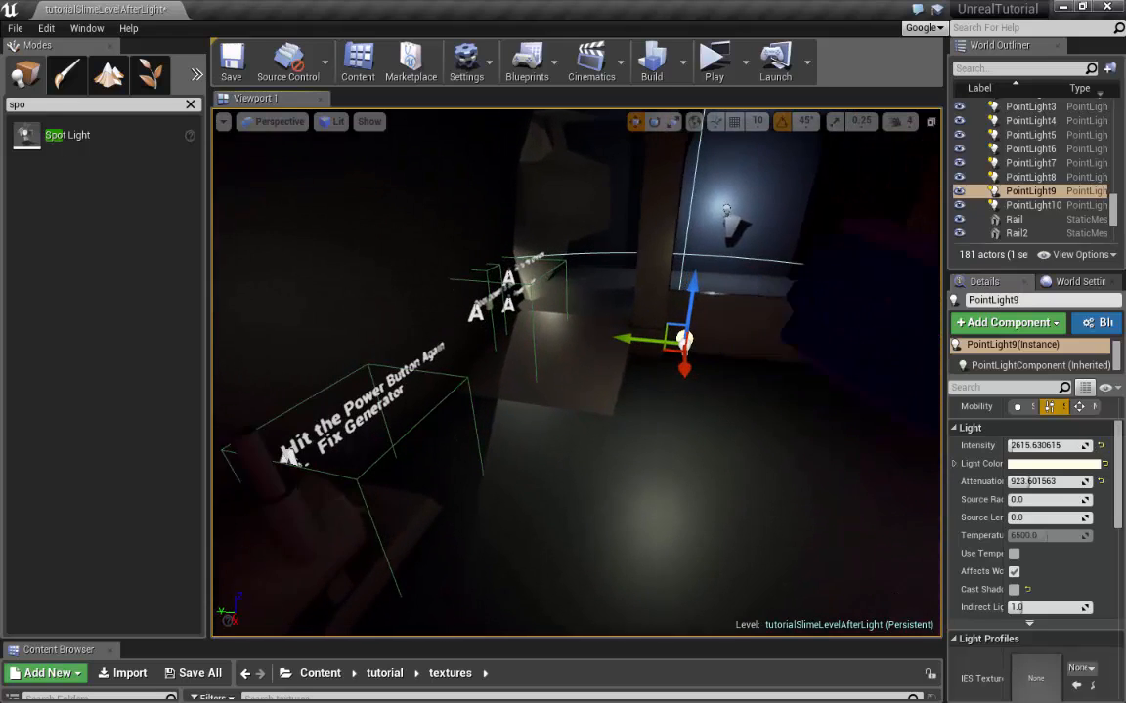
pyautogui.press('w')
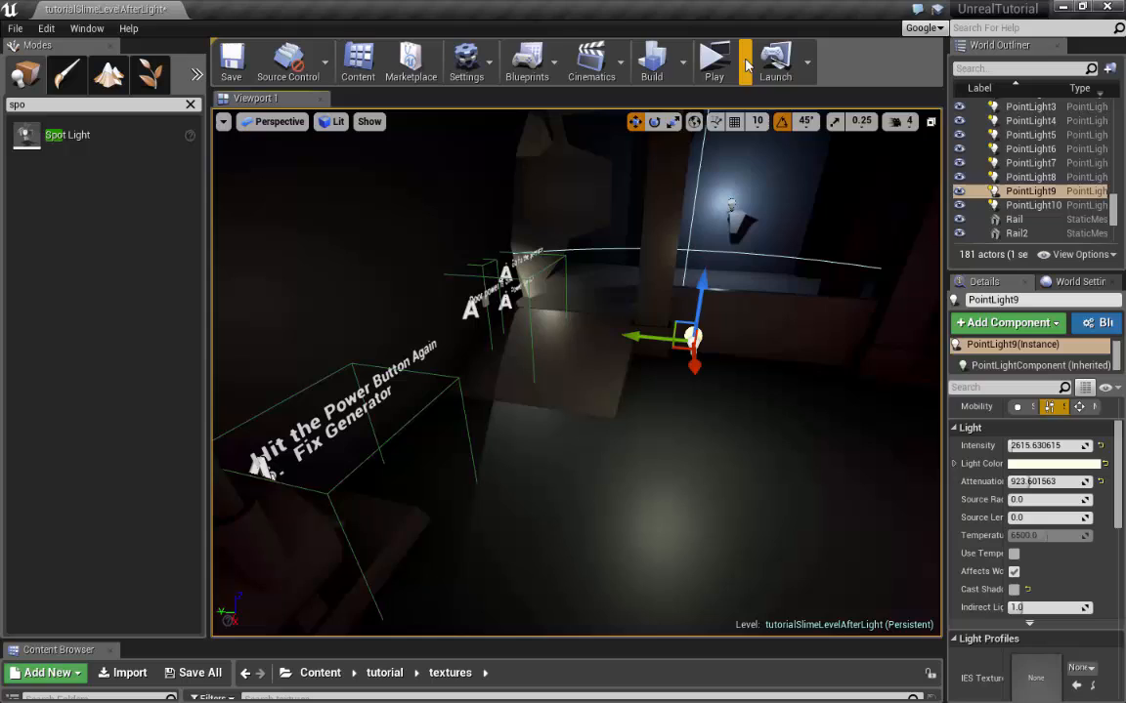
# Rebuild the level's lighting and apply the finished build
pyautogui.click(682, 64)
pyautogui.click(704, 108)
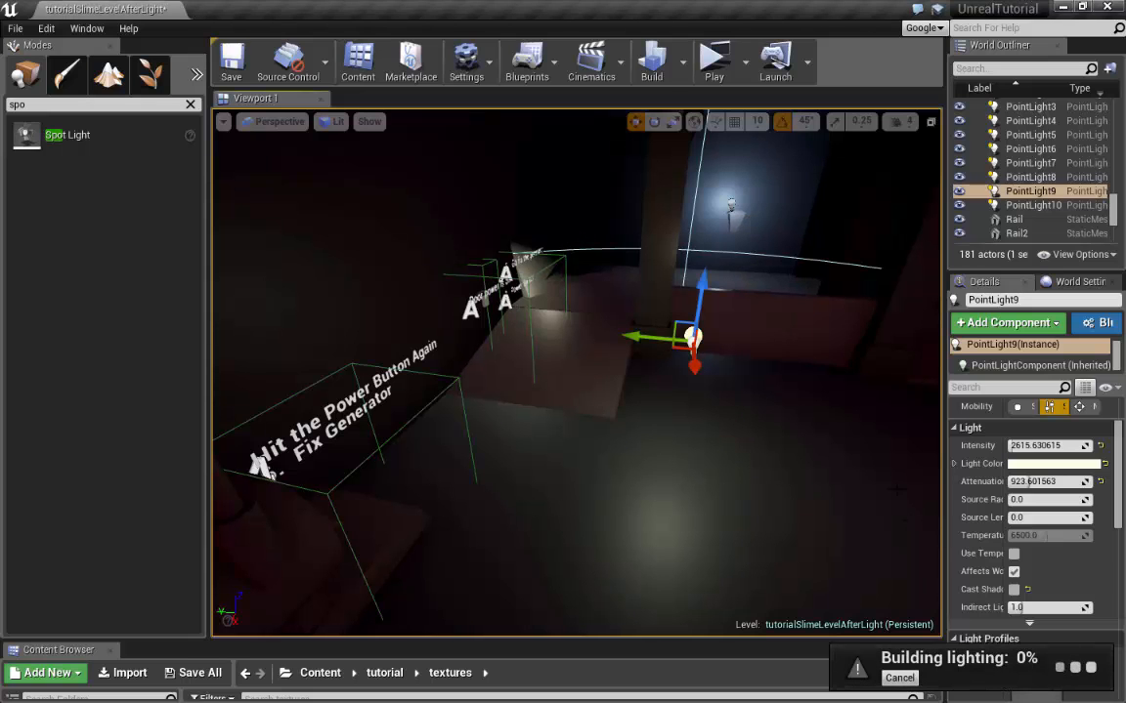
pyautogui.moveTo(728, 303); pyautogui.dragTo(933, 298, button='right')
pyautogui.moveTo(767, 293); pyautogui.dragTo(557, 293, button='right')
pyautogui.click(705, 293)
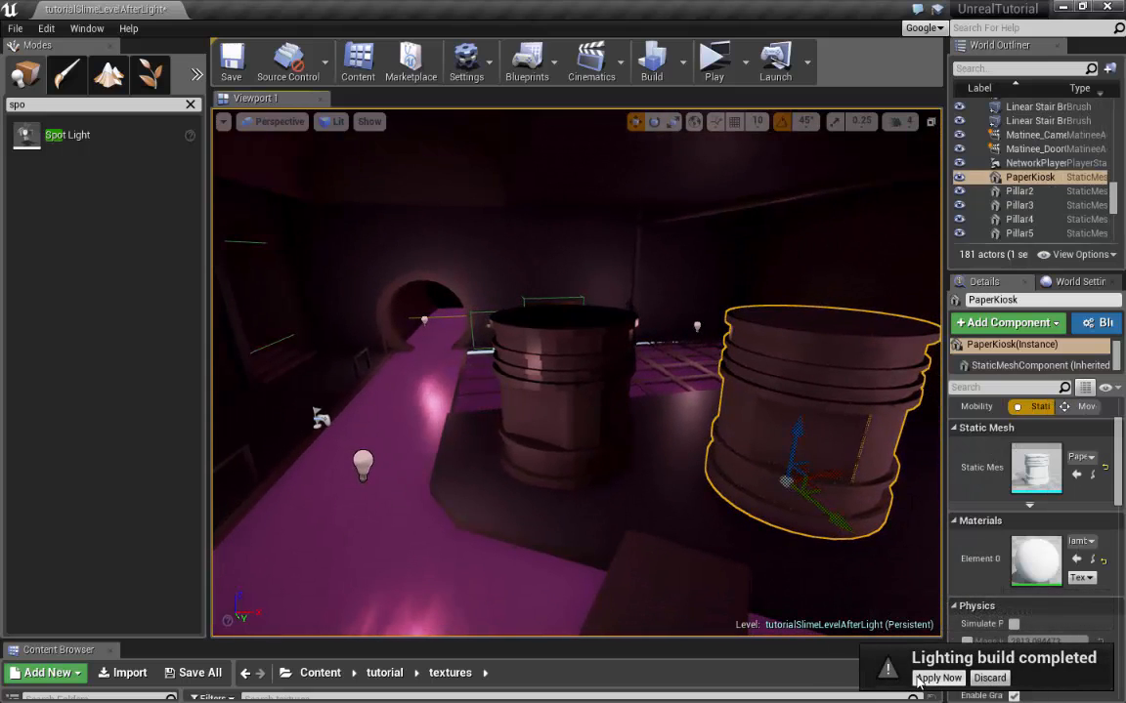
# Examine the rebuilt lighting on both large barrels, the pillars and wall lamps, the generator wall and the ramp
pyautogui.click(575, 401)
pyautogui.moveTo(574, 401); pyautogui.dragTo(498, 295, button='right')
pyautogui.moveTo(595, 467); pyautogui.dragTo(577, 449, button='right')
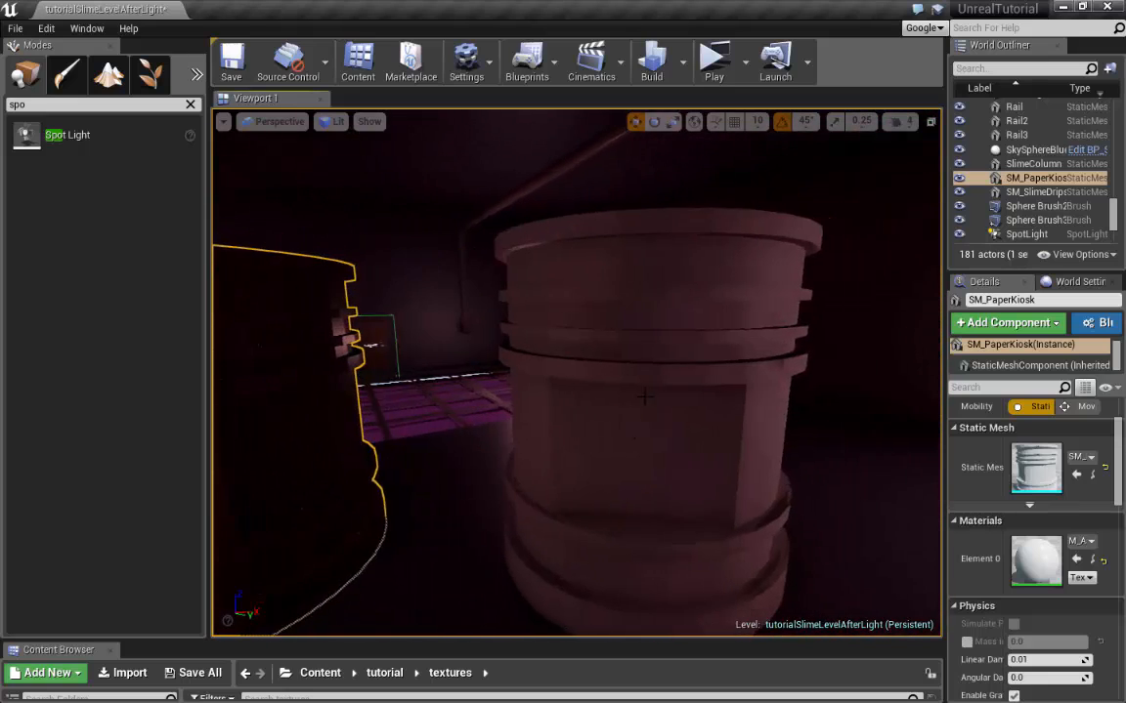
pyautogui.click(744, 432)
pyautogui.moveTo(744, 432); pyautogui.dragTo(664, 425, button='right')
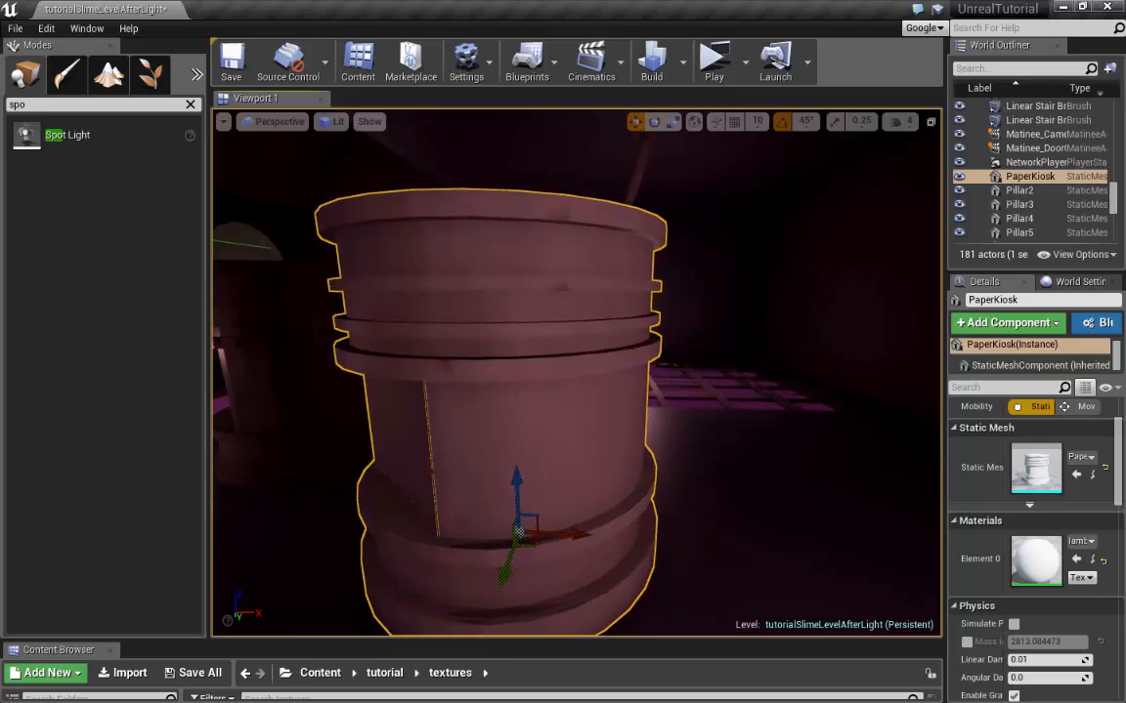
pyautogui.moveTo(577, 372); pyautogui.dragTo(323, 363, button='right')
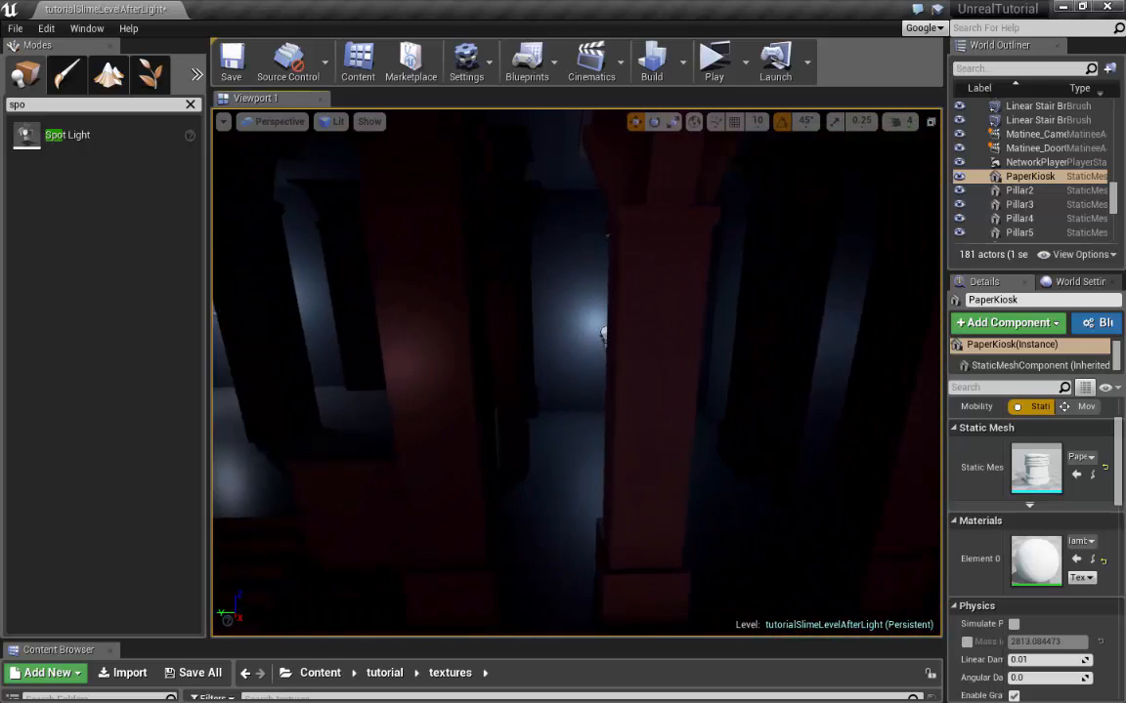
pyautogui.click(660, 491)
pyautogui.moveTo(660, 491); pyautogui.dragTo(635, 447, button='right')
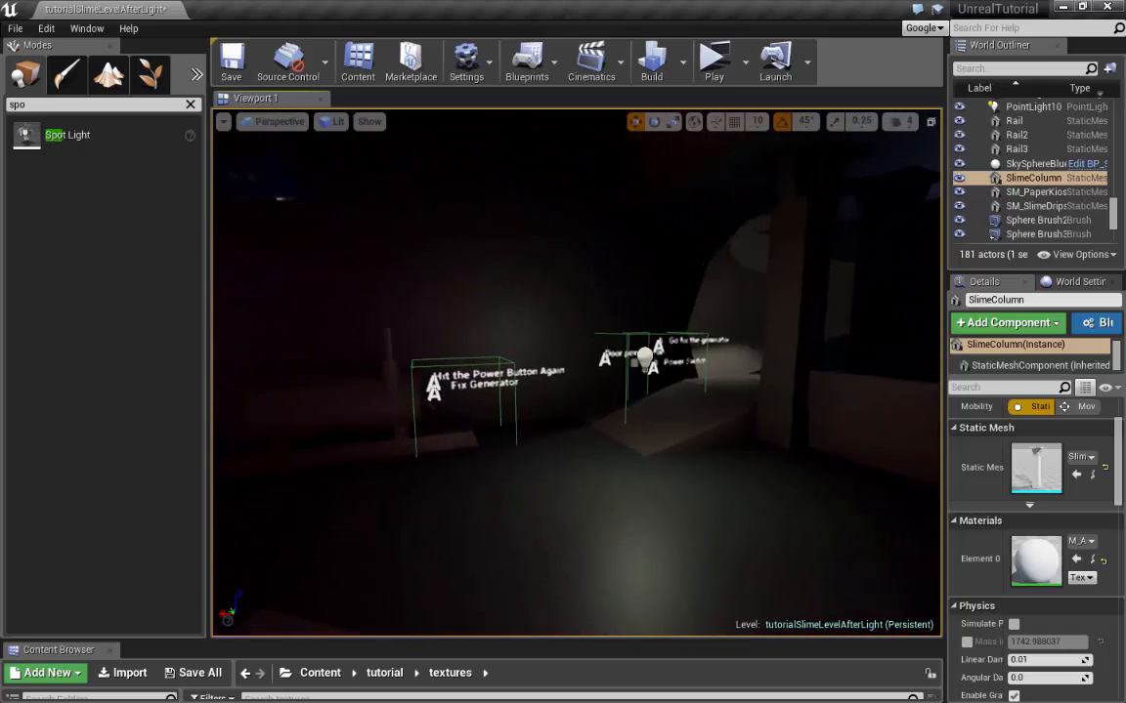
pyautogui.moveTo(762, 210); pyautogui.dragTo(840, 186, button='right')
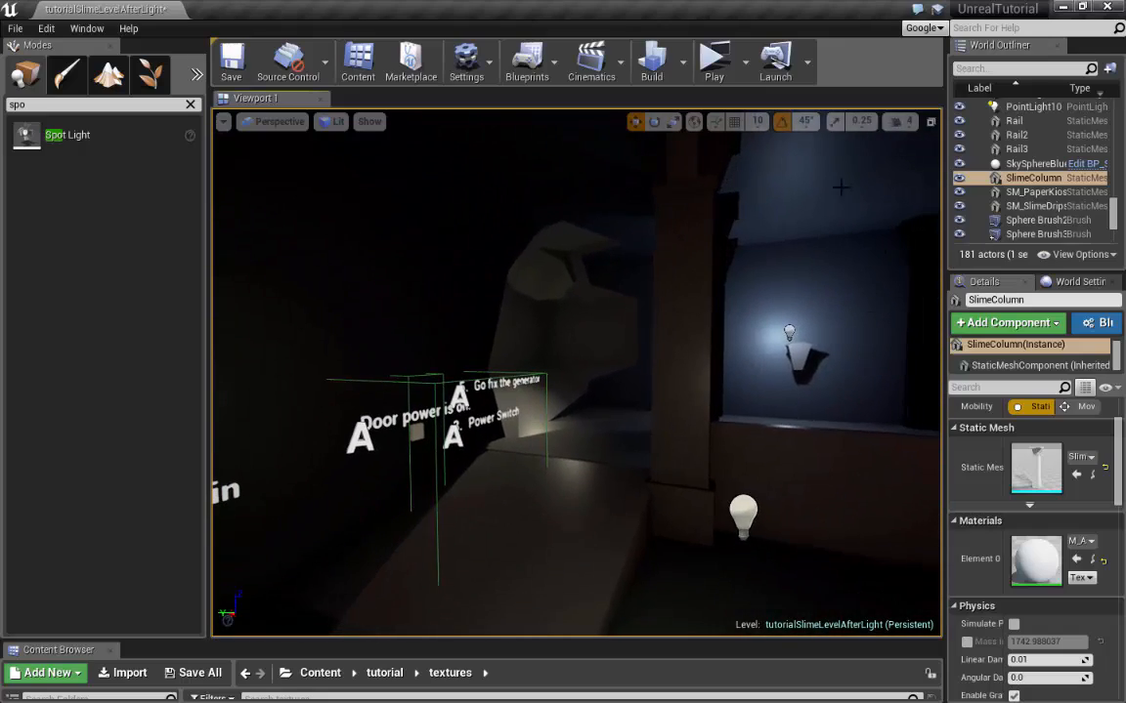
# Start a play session and run down the stairs, past the slime channel and across the floor to the power switch ramp
pyautogui.click(712, 65)
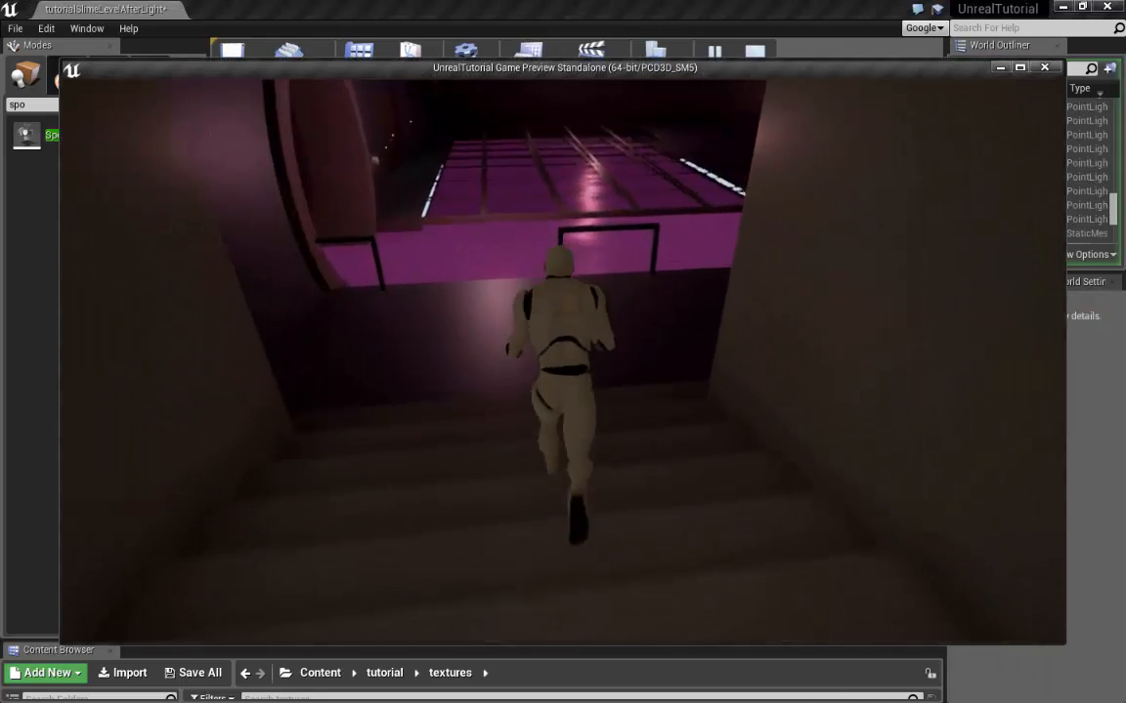
pyautogui.press('w')
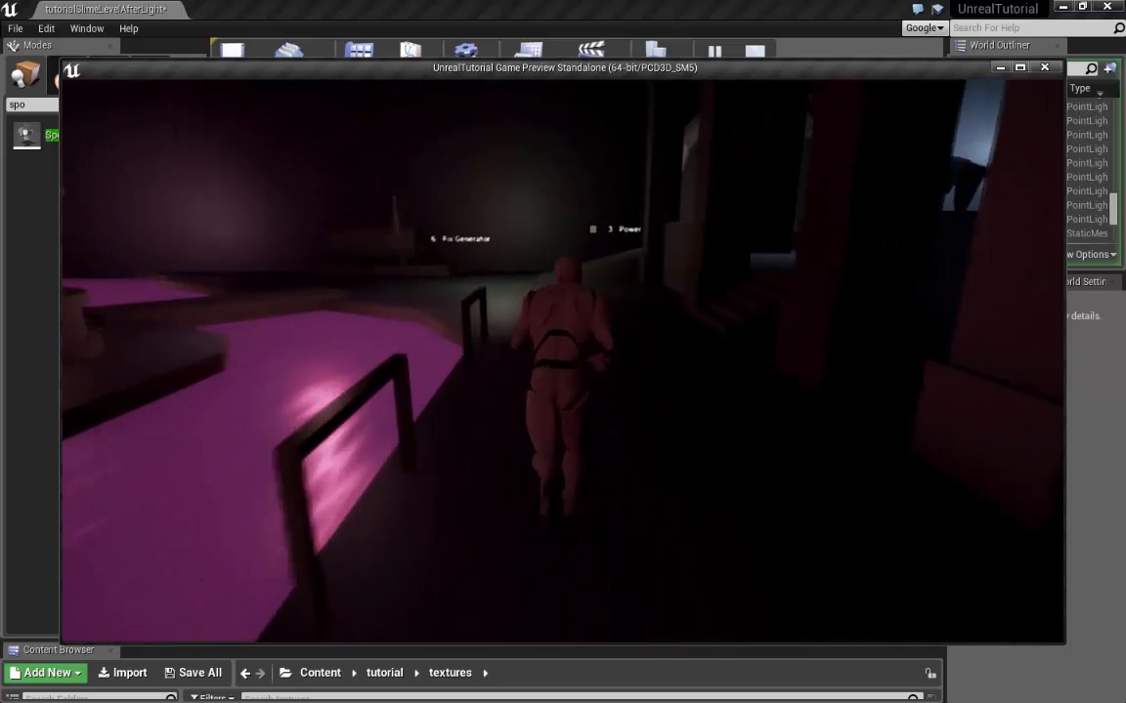
pyautogui.press('d')
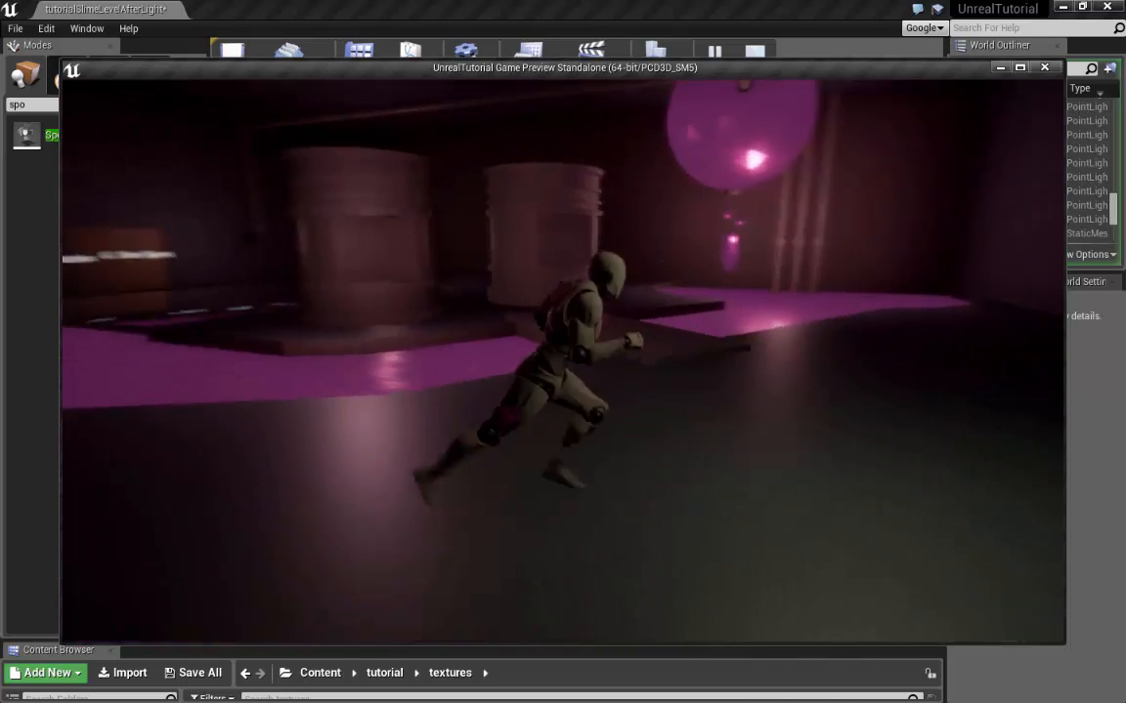
pyautogui.press('w')
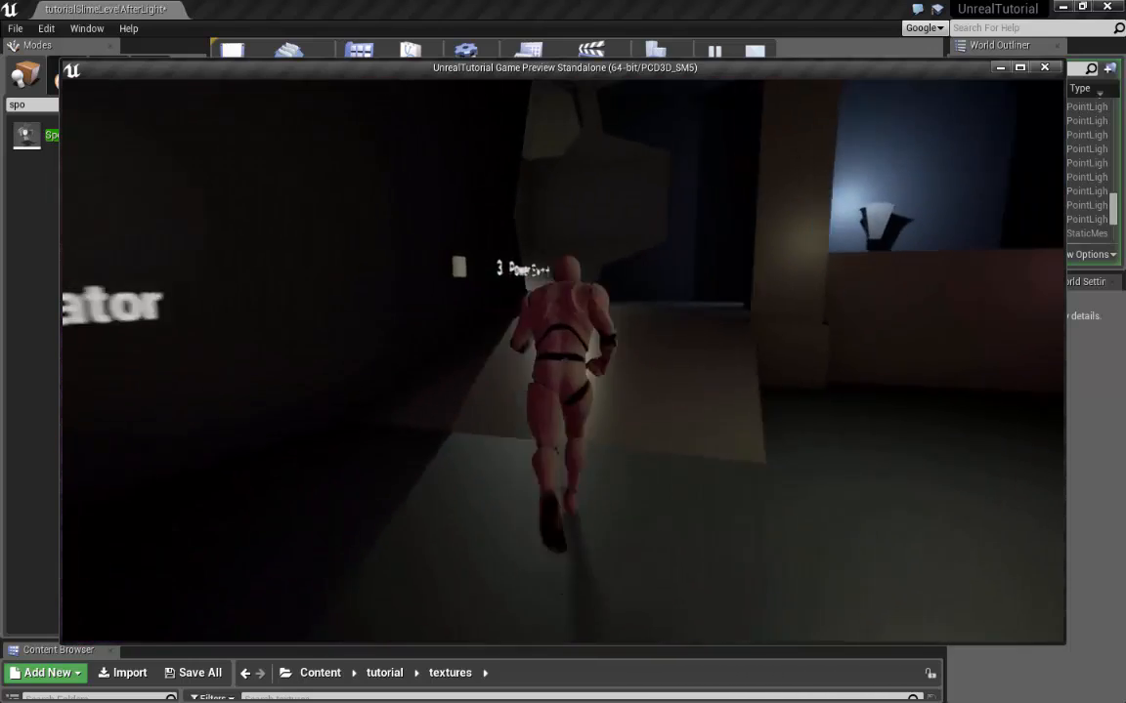
# Run up the ramp, along the lamp-lit walkway behind the pillars and back out into the slime channel, checking the lights
pyautogui.press('w')
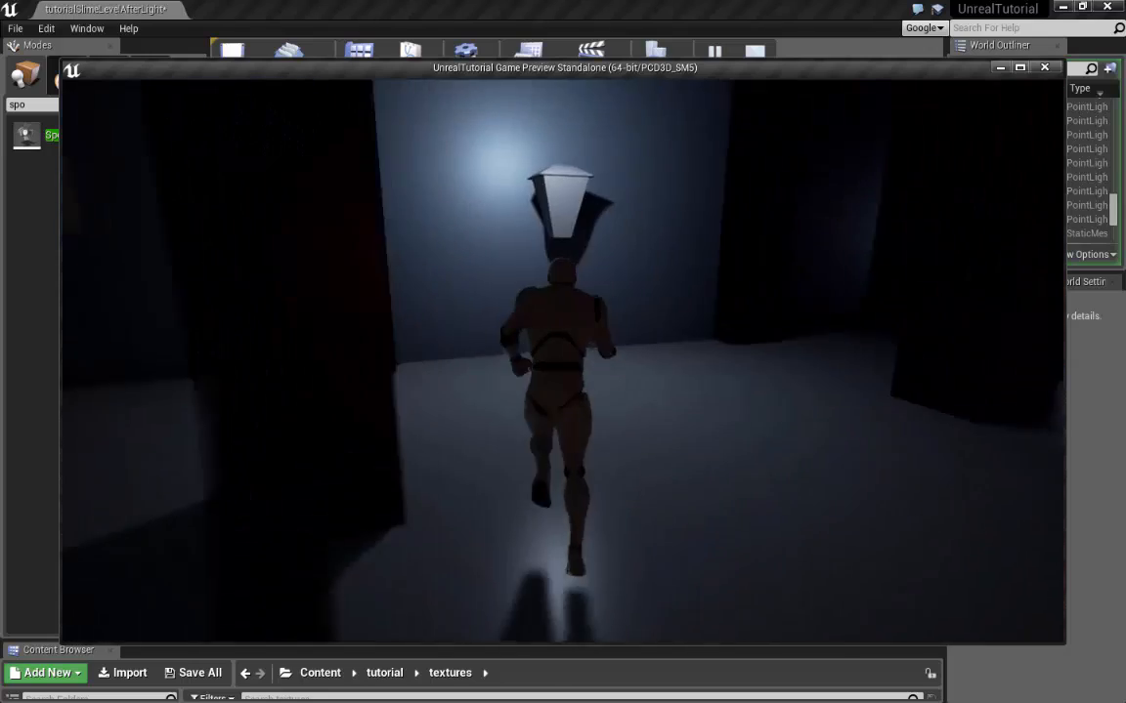
pyautogui.press('w')
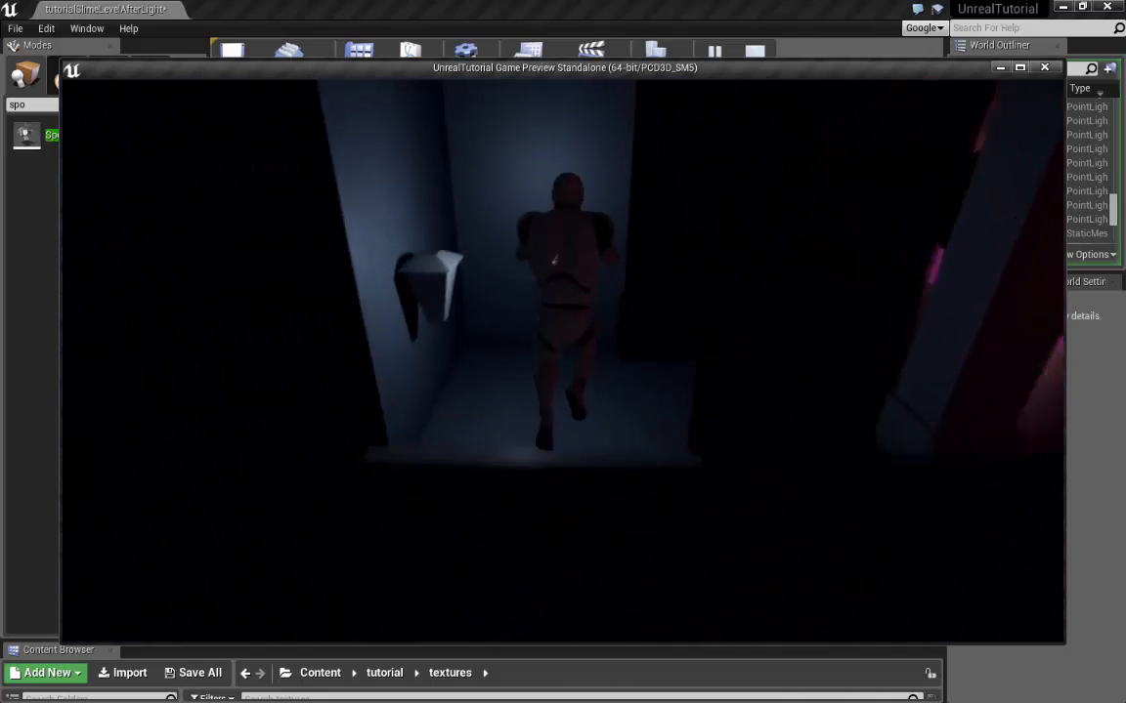
pyautogui.press('w')
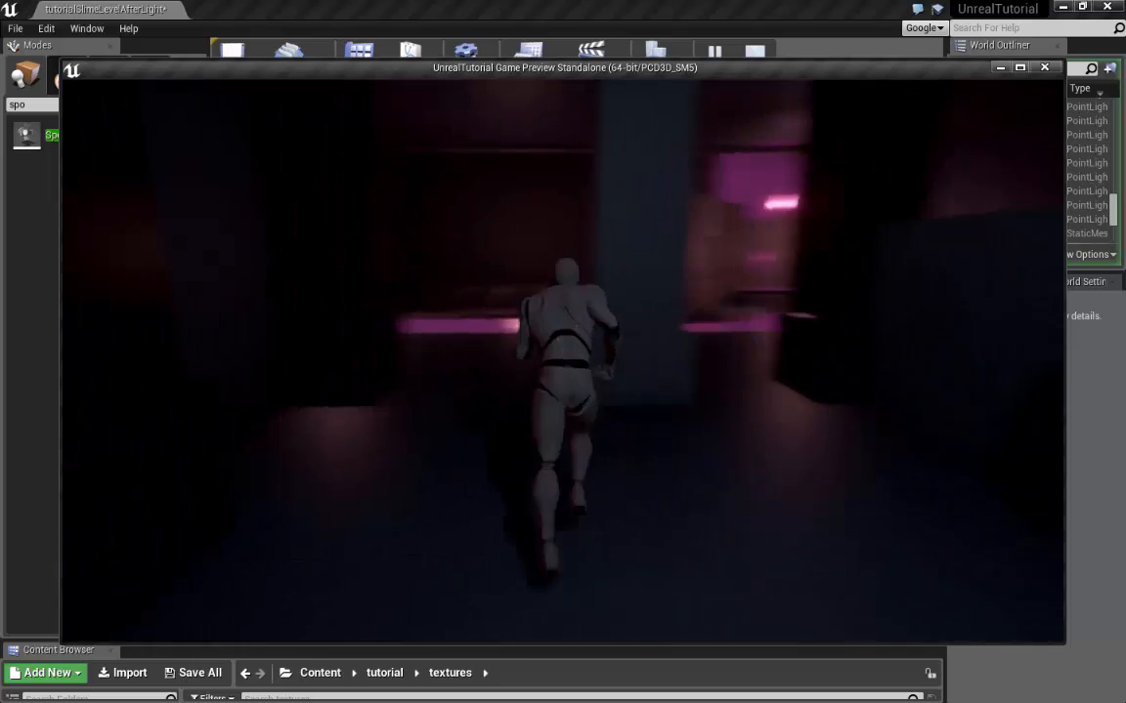
pyautogui.press('w')
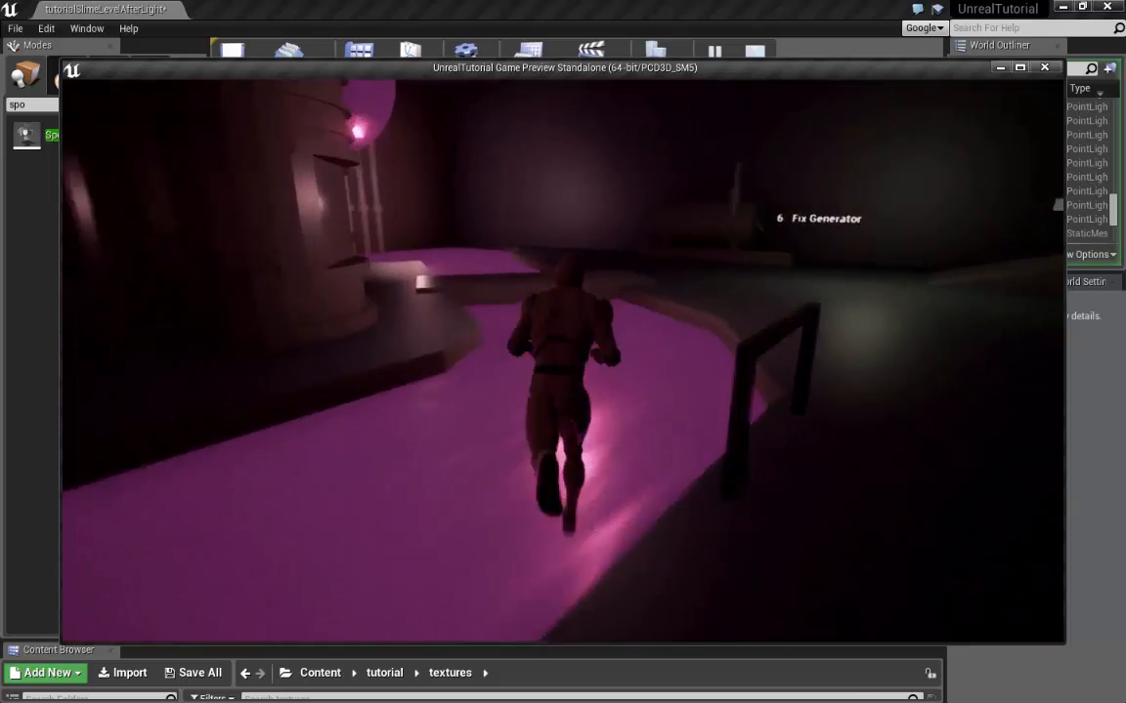
# Check the light around the barrels and dripping slime column, and run across the slime grate to the door
pyautogui.press('w')
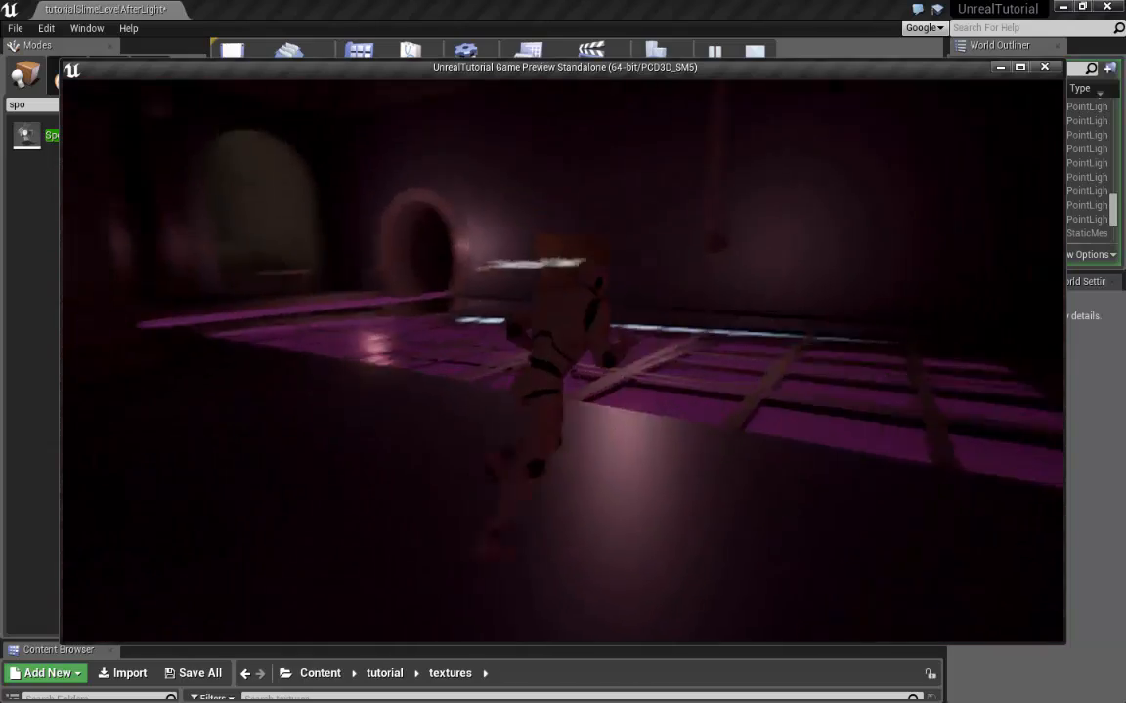
pyautogui.press('w')
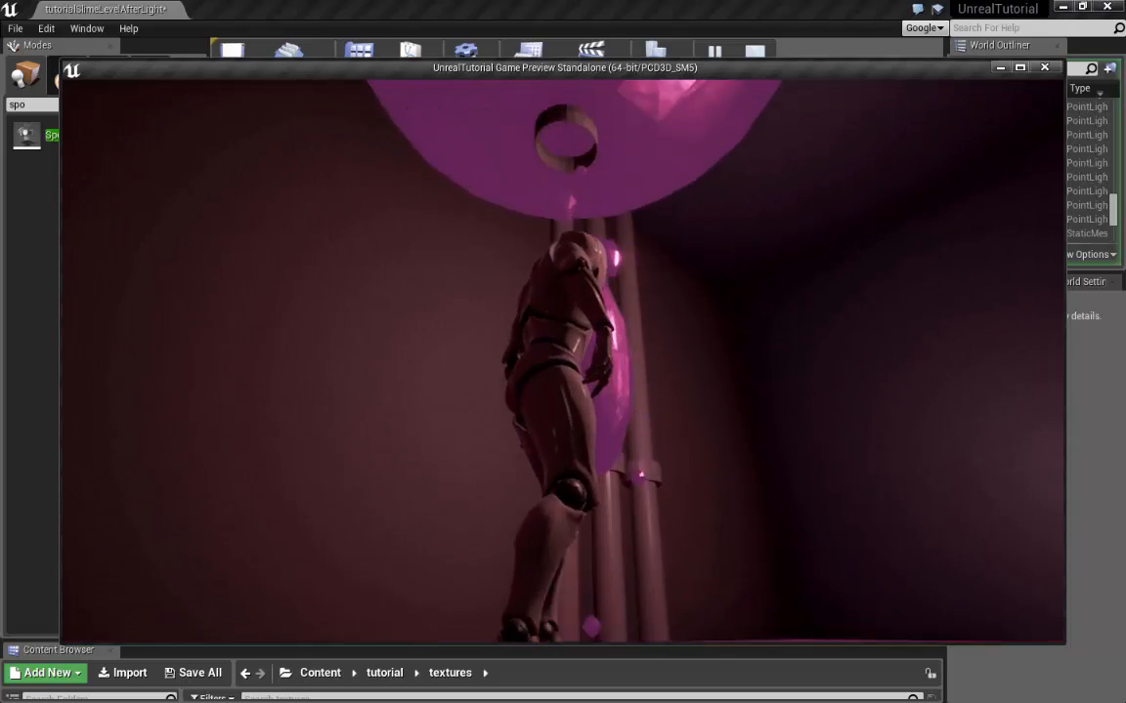
pyautogui.press('w')
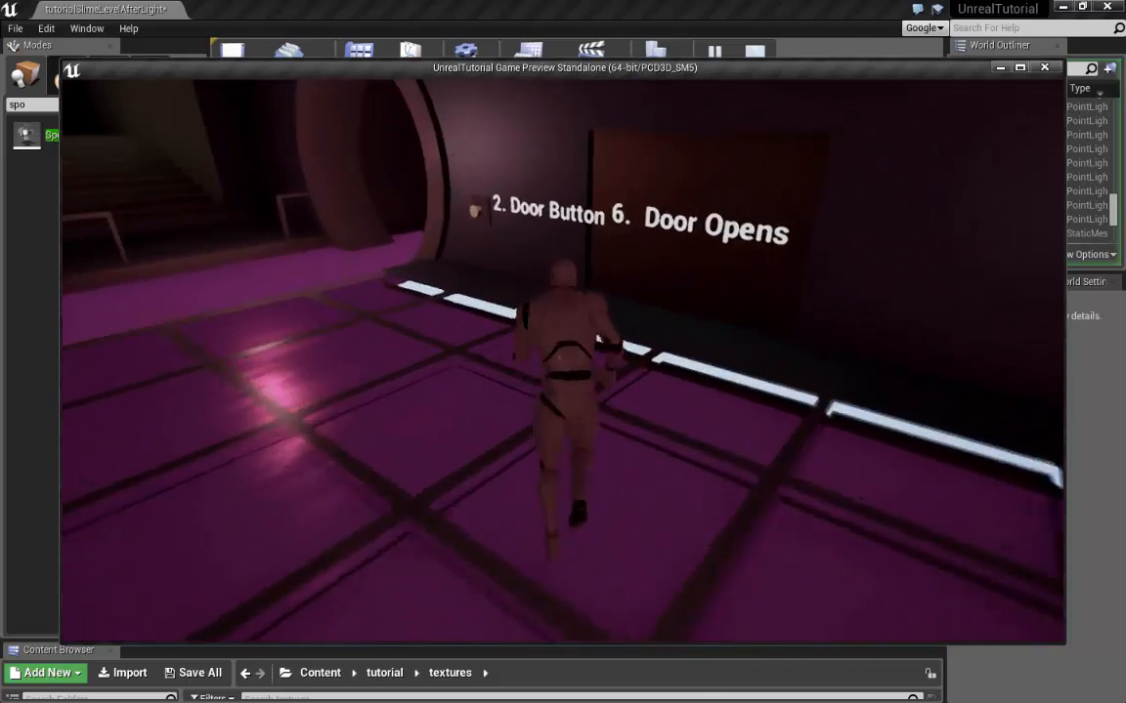
pyautogui.press('w')
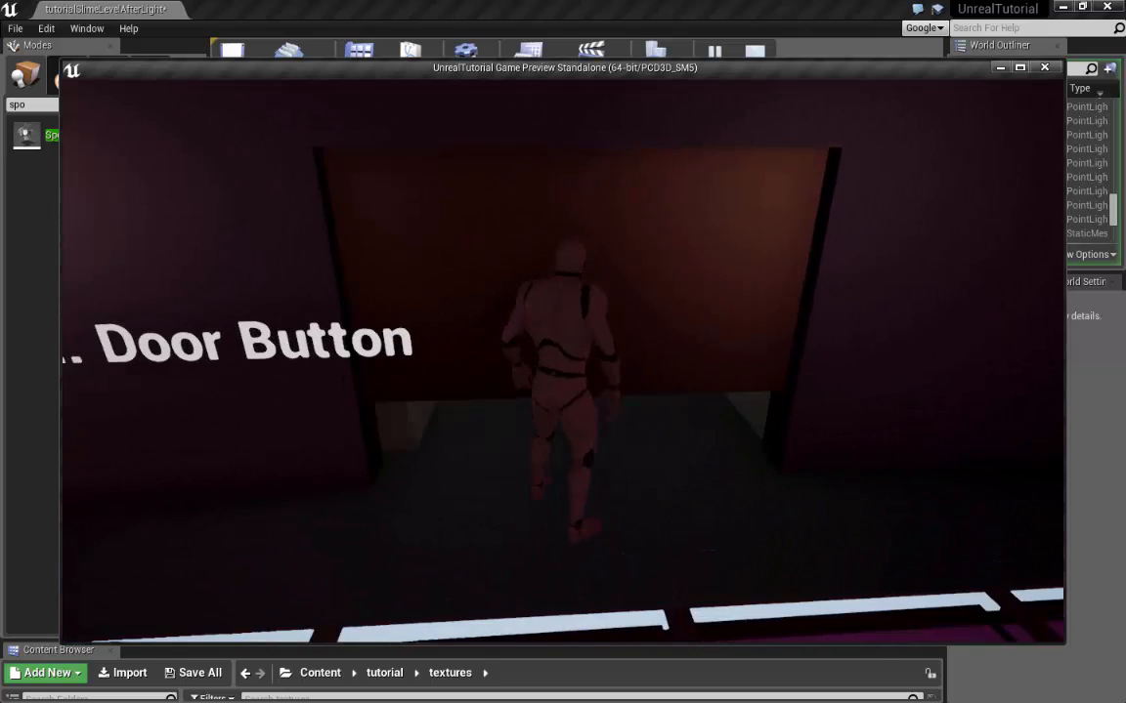